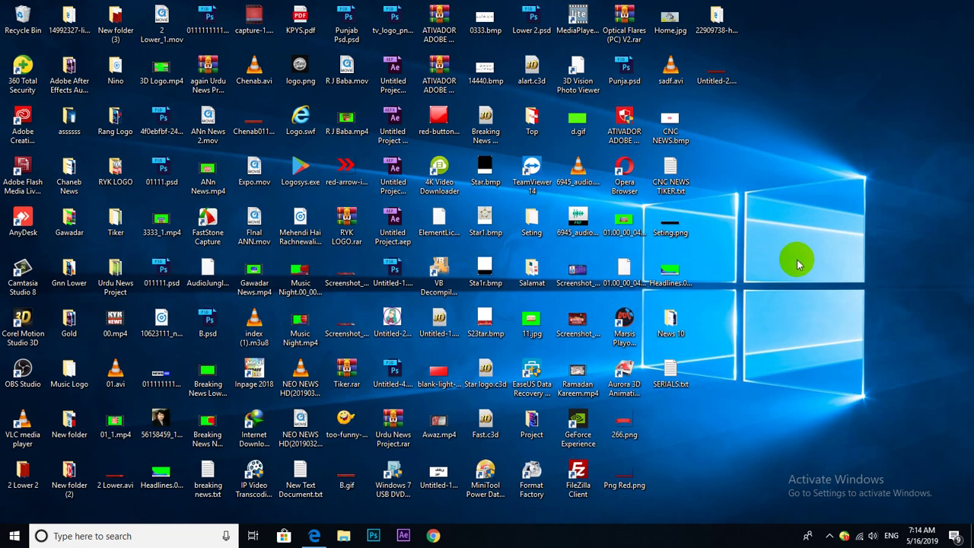
Step: Refresh the Windows desktop from its right-click menu
right_click(779, 243)
click(797, 307)
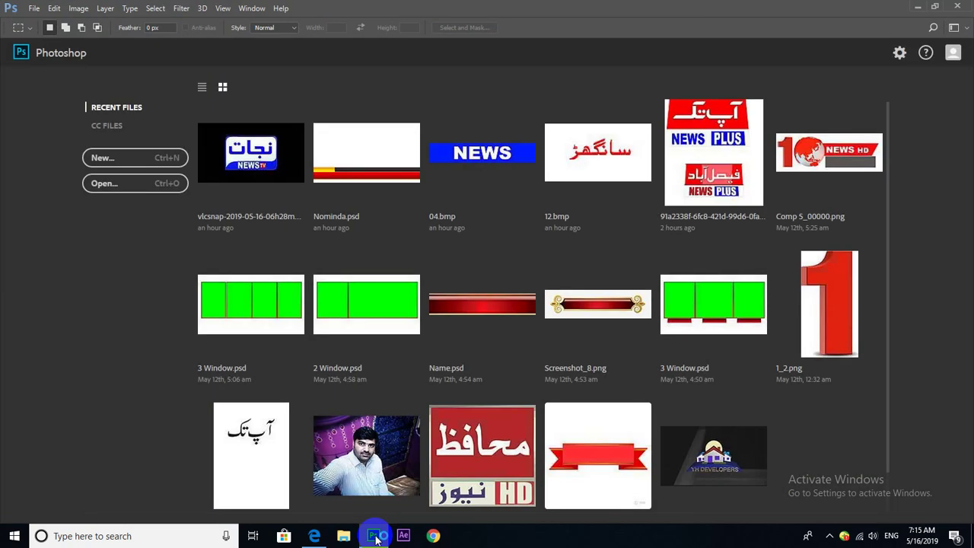
Step: Create a blank 1920×1080 document, Untitled-1, from the Film & Video HDTV 1080p preset
click(33, 12)
key(Escape)
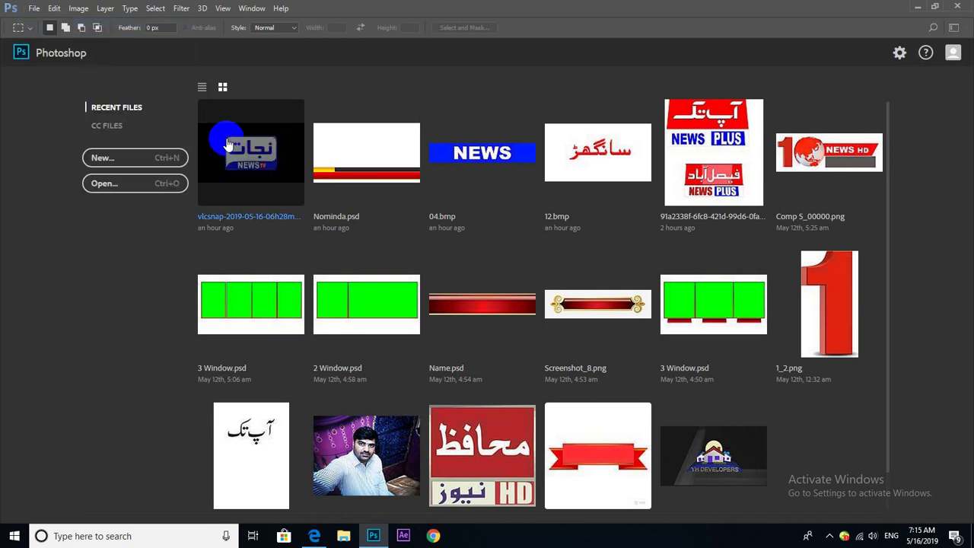
key(ctrl+n)
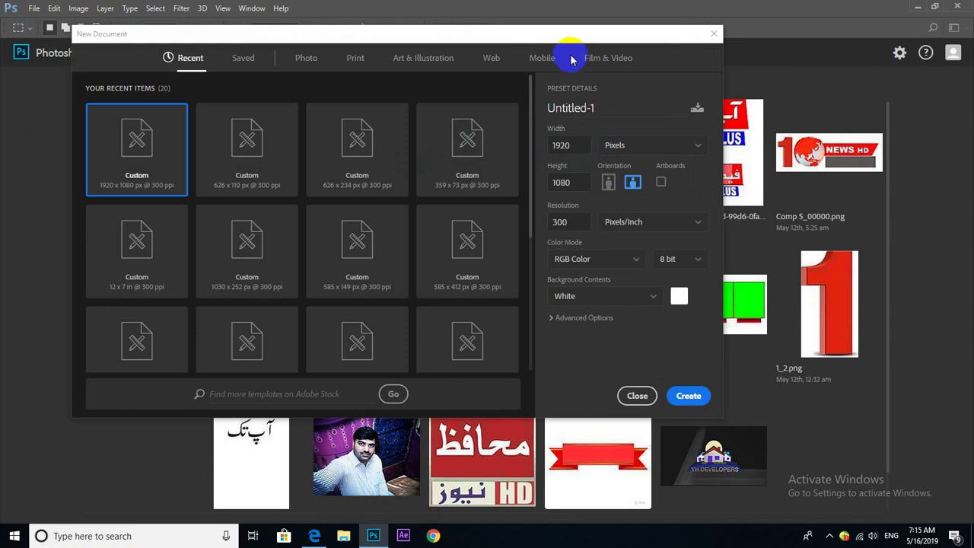
click(606, 60)
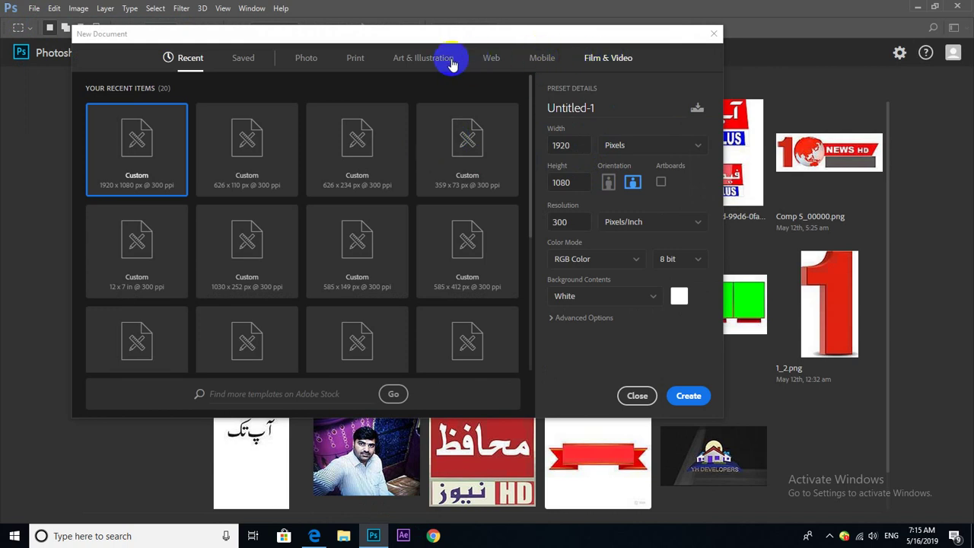
click(556, 64)
click(490, 60)
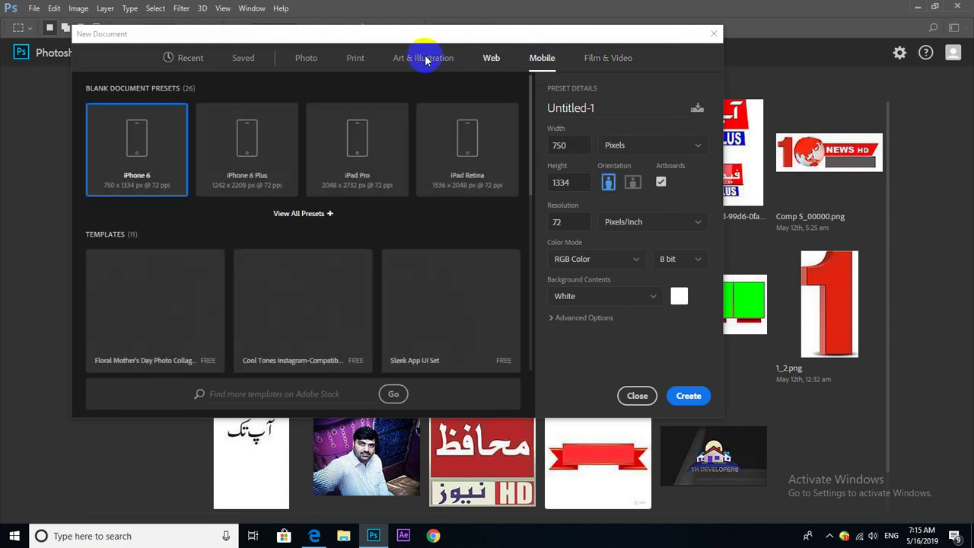
click(434, 60)
click(597, 60)
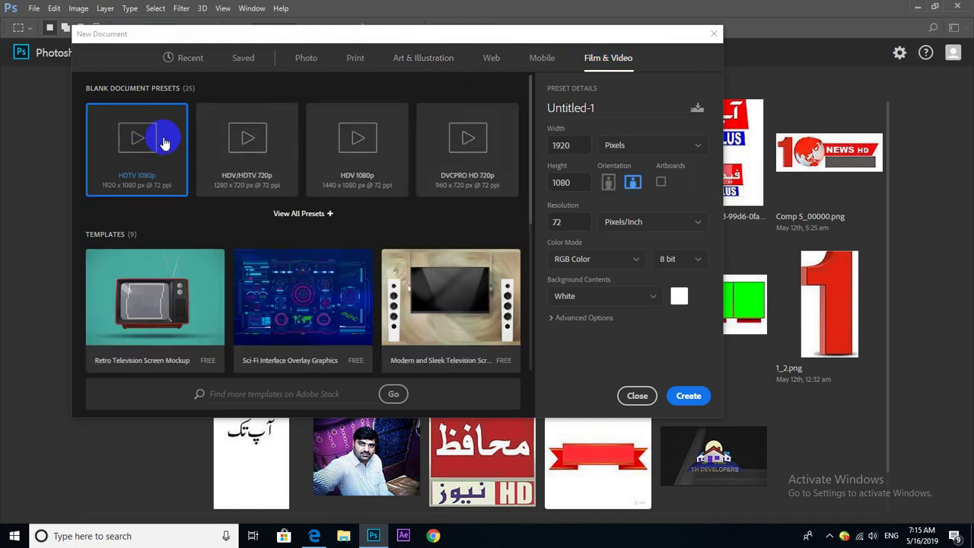
click(561, 221)
text(300)
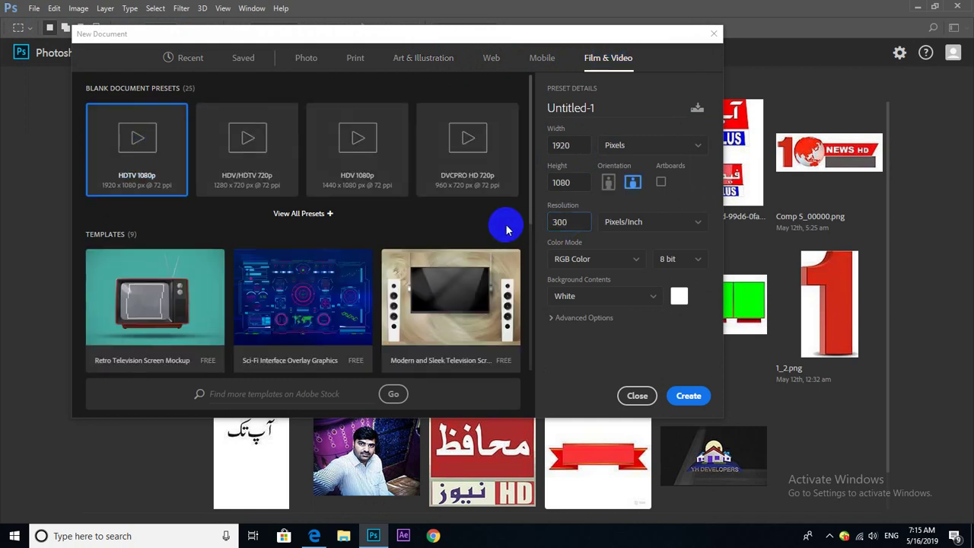
key(Return)
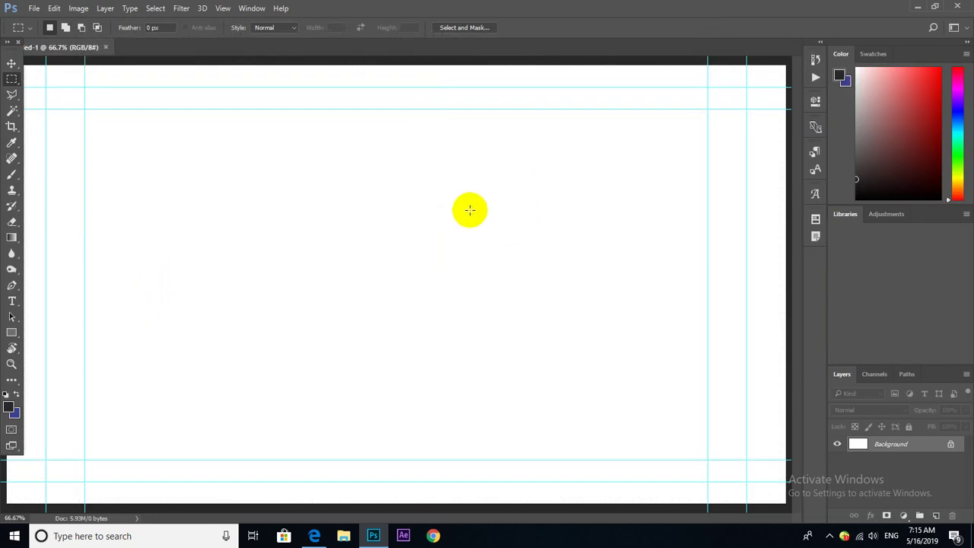
Step: Draw a 1936 × 168 px rectangle, Rectangle 1, spanning the canvas bottom edge and select its layer
key(z)
alt+click(363, 258)
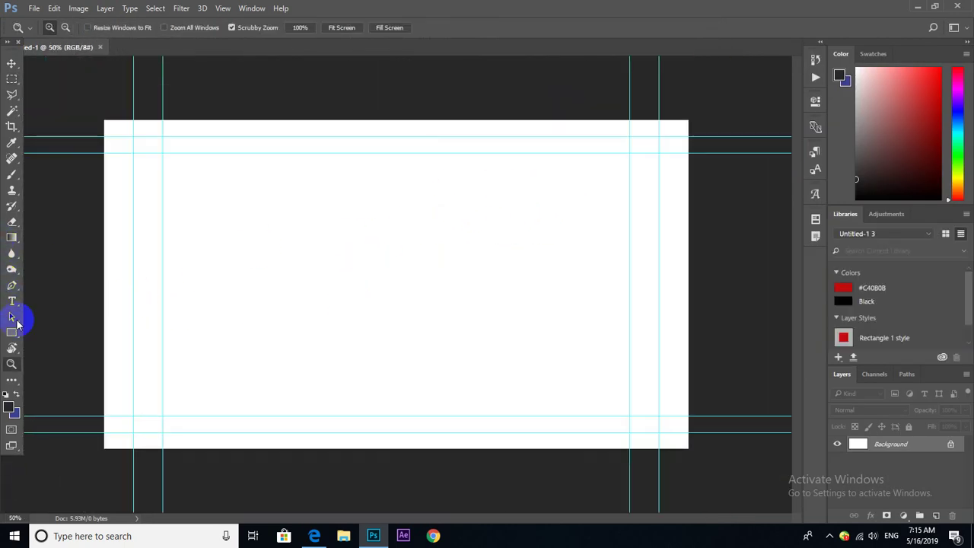
click(12, 333)
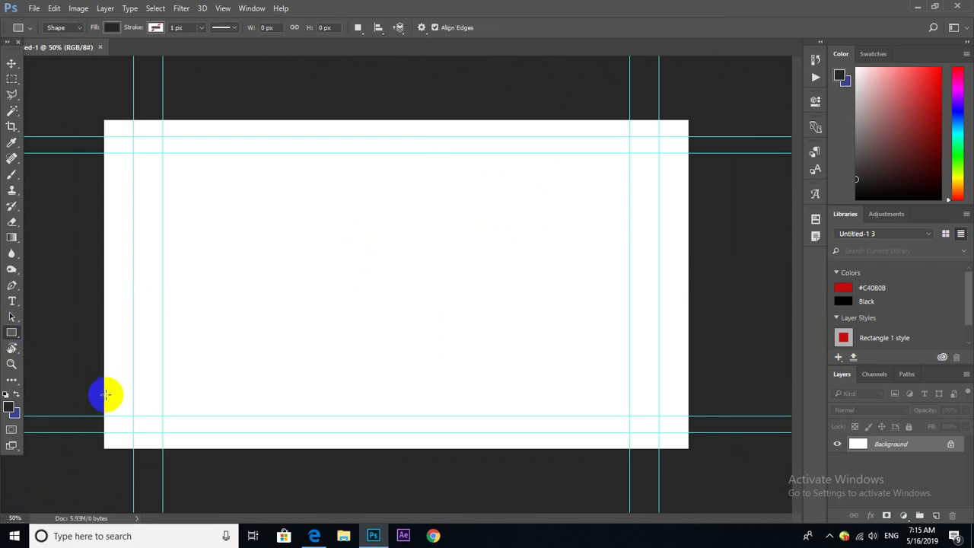
drag(105, 397, 690, 439)
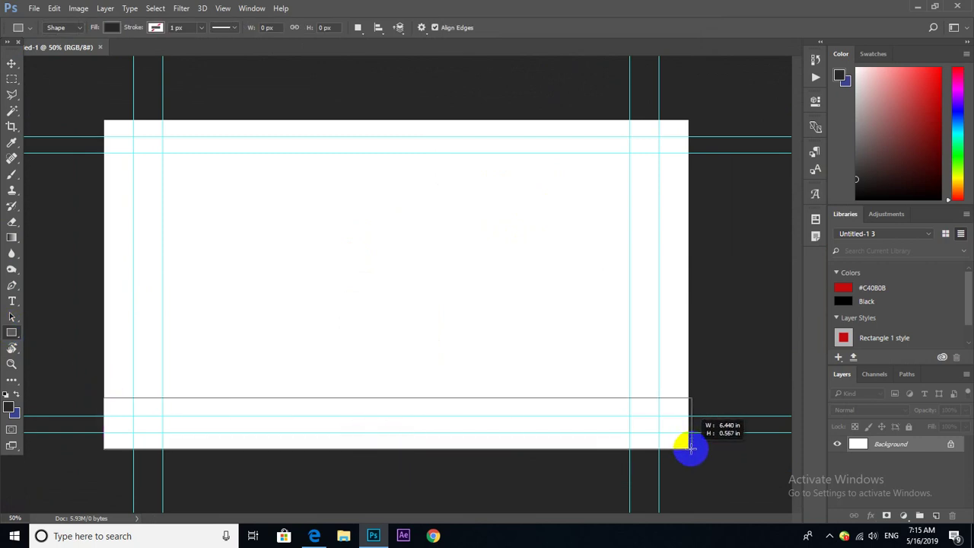
drag(690, 439, 691, 448)
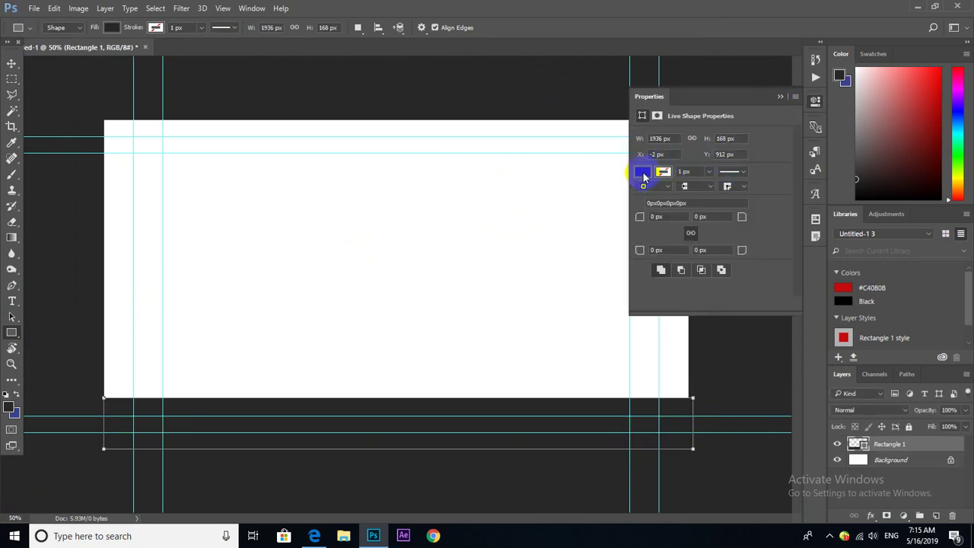
click(781, 99)
click(11, 64)
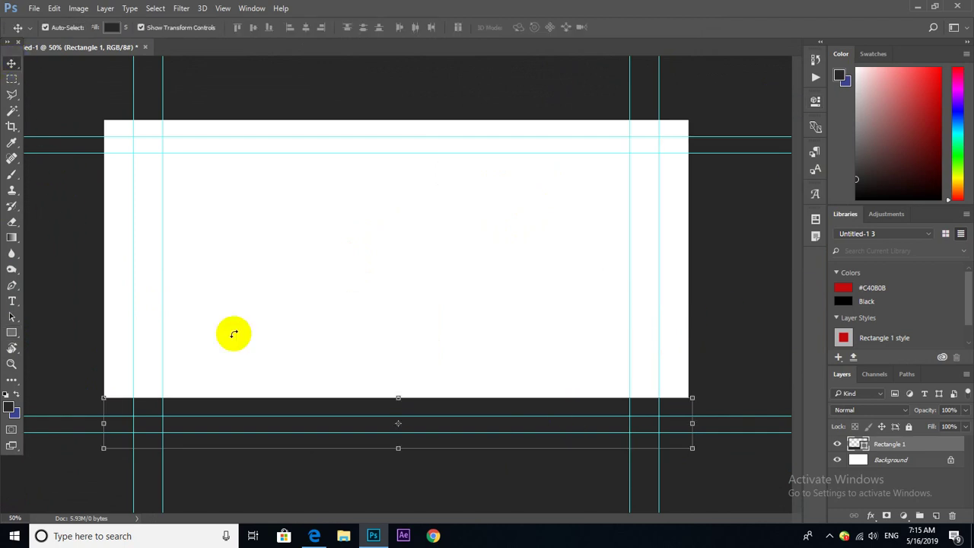
mouse_move(448, 439)
mouse_down()
mouse_move(443, 413)
mouse_move(438, 420)
mouse_up()
click(898, 447)
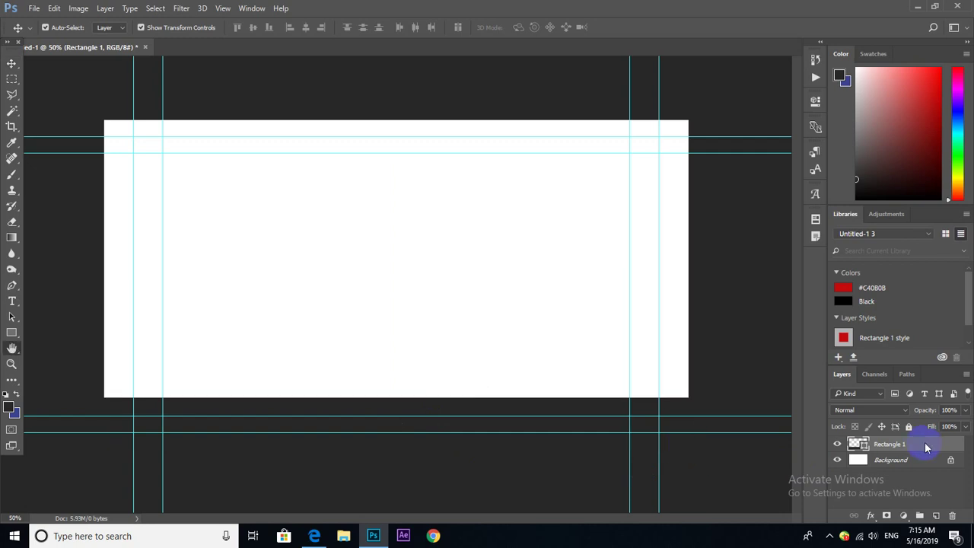
Step: Enable Gradient Overlay on Rectangle 1 and set the left gradient stop to dark red
double_click(925, 444)
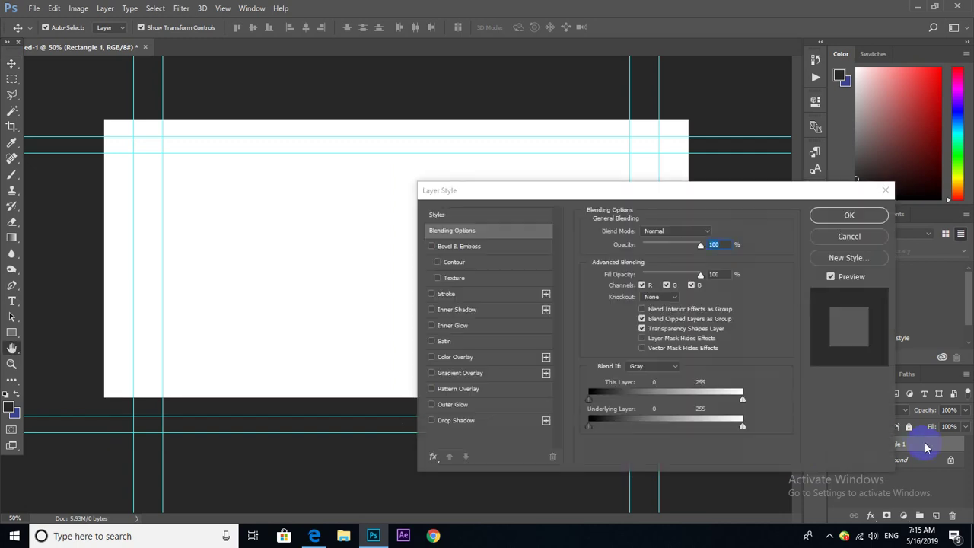
click(432, 373)
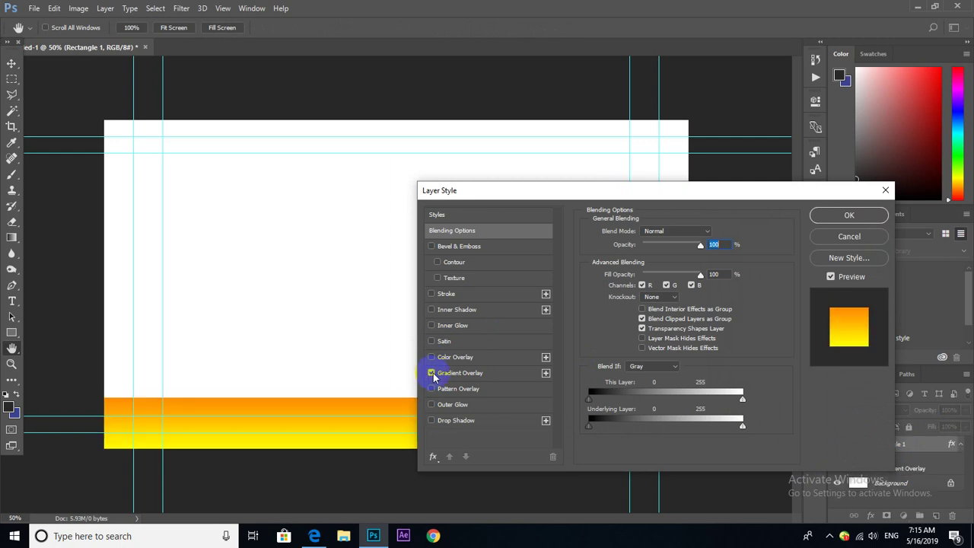
click(462, 373)
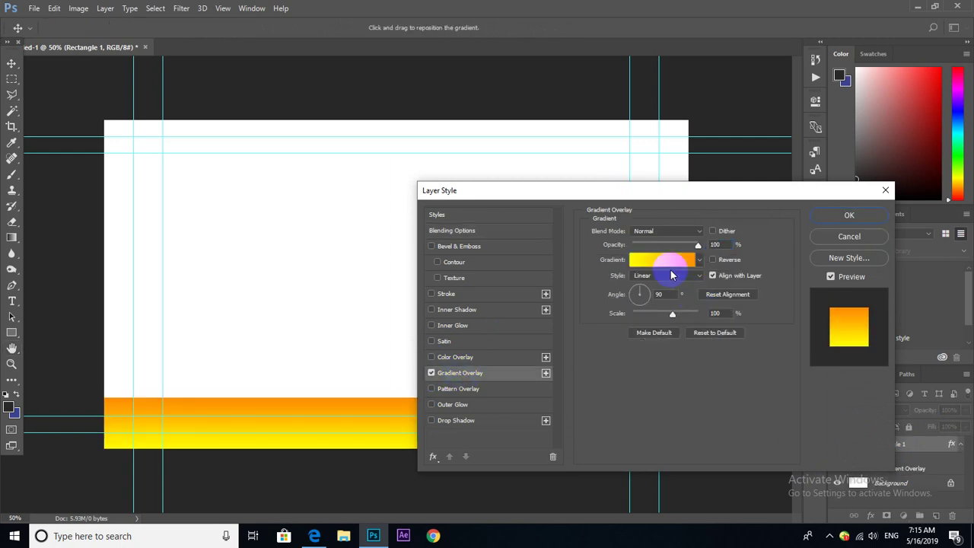
click(669, 262)
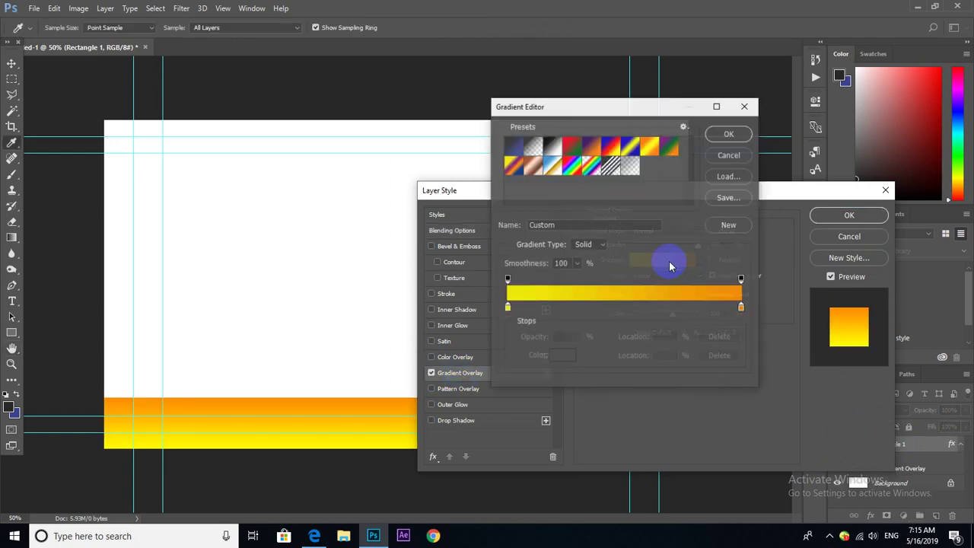
click(507, 307)
click(563, 355)
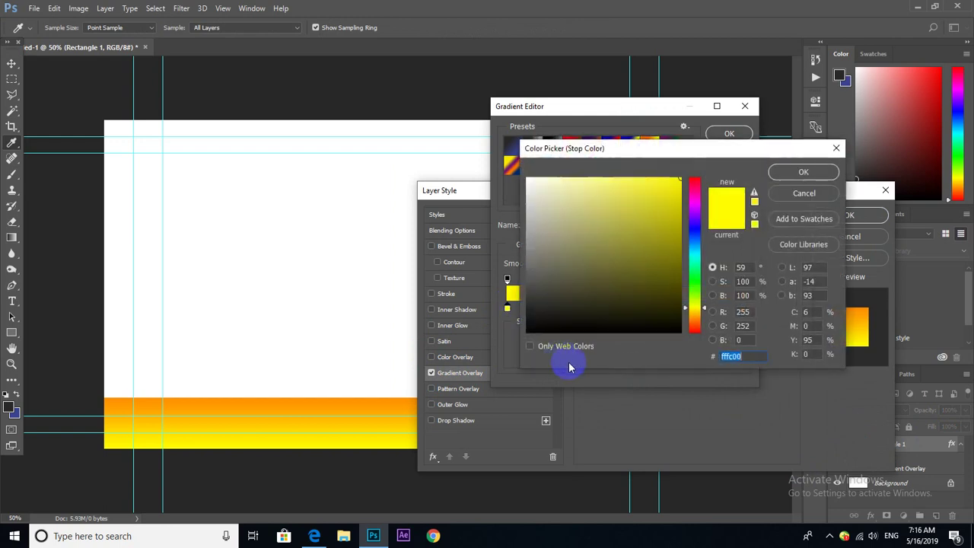
drag(696, 216, 695, 179)
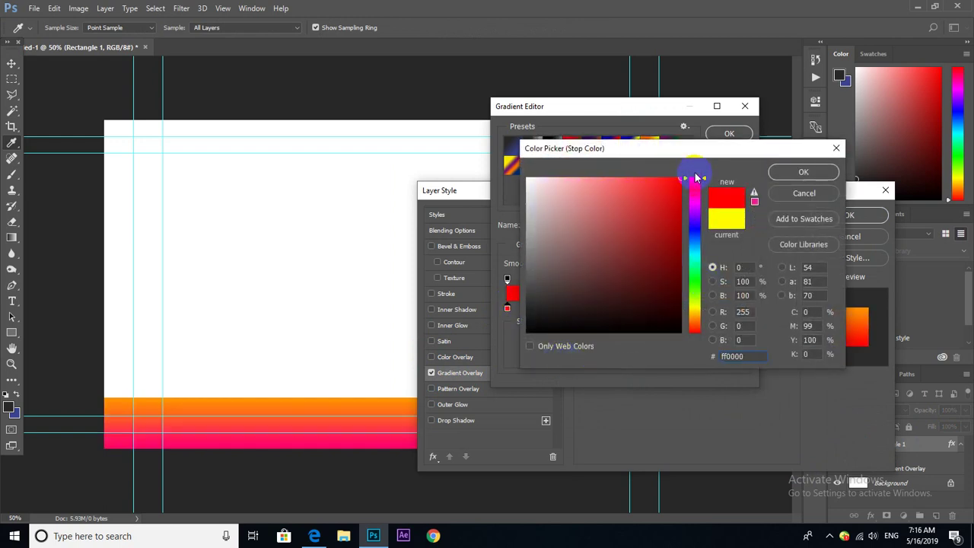
click(677, 257)
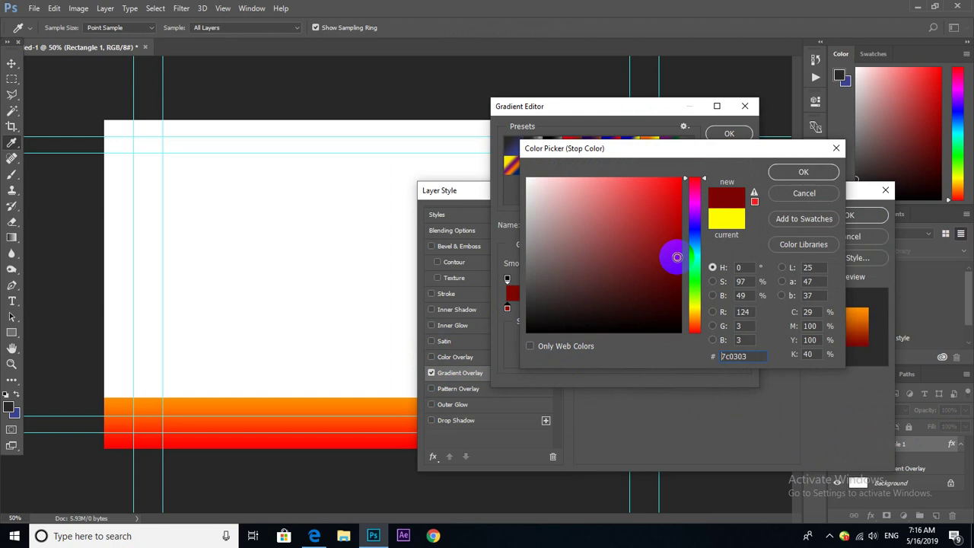
click(792, 172)
Step: Set the right gradient stop to bright red d90808 and apply the overlay
click(741, 306)
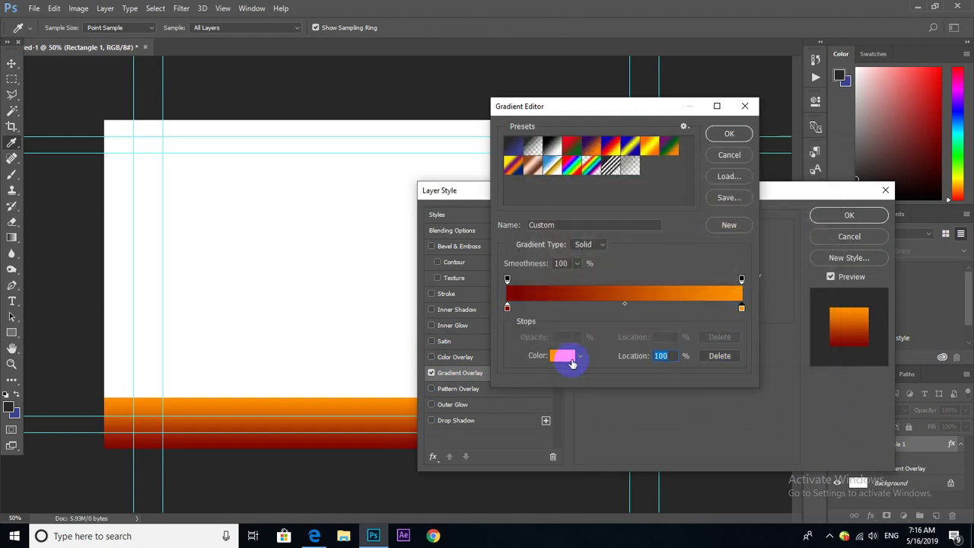
click(564, 357)
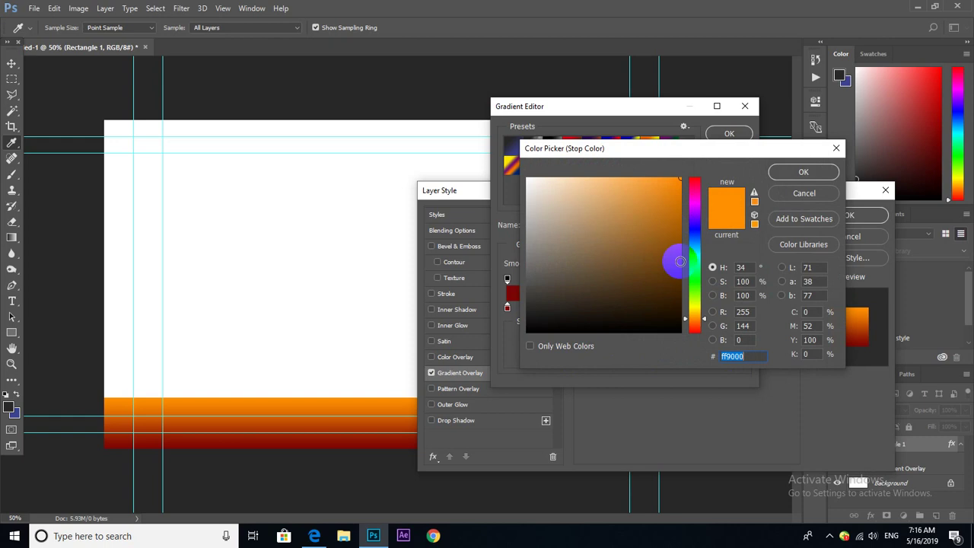
drag(689, 318, 696, 329)
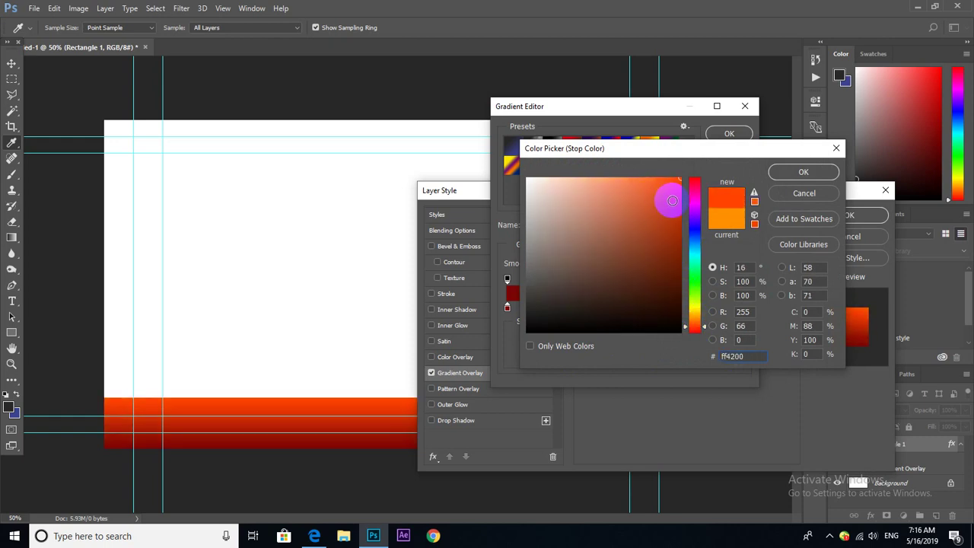
drag(672, 200, 676, 254)
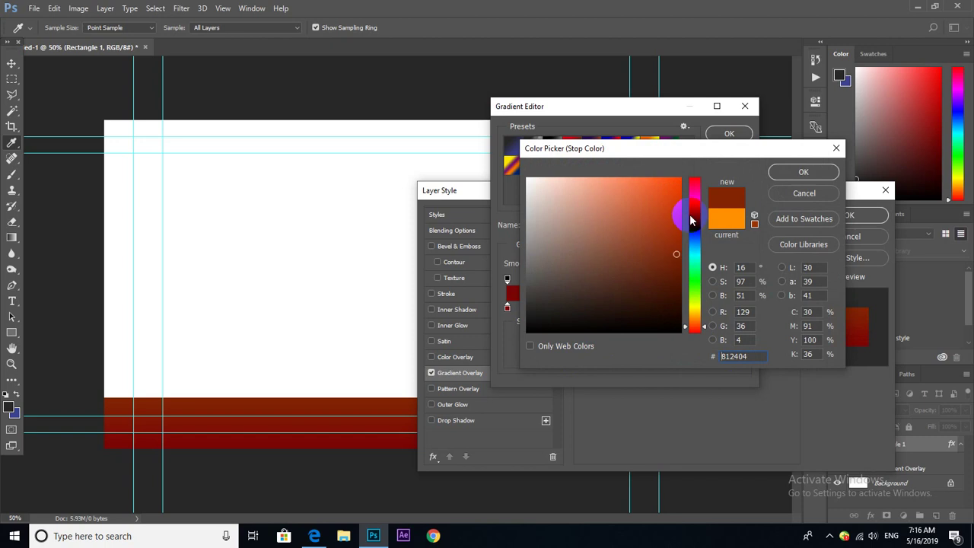
drag(701, 199, 693, 178)
click(676, 210)
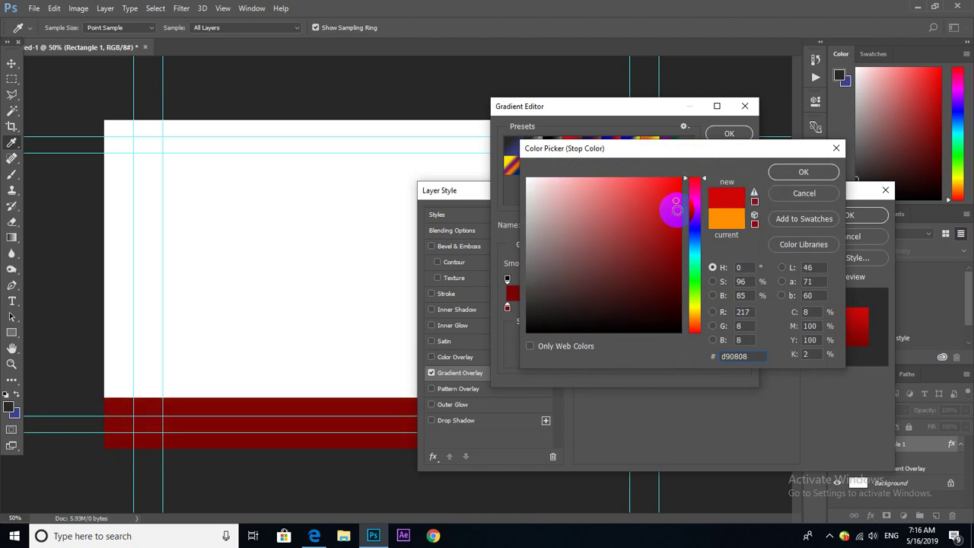
click(802, 172)
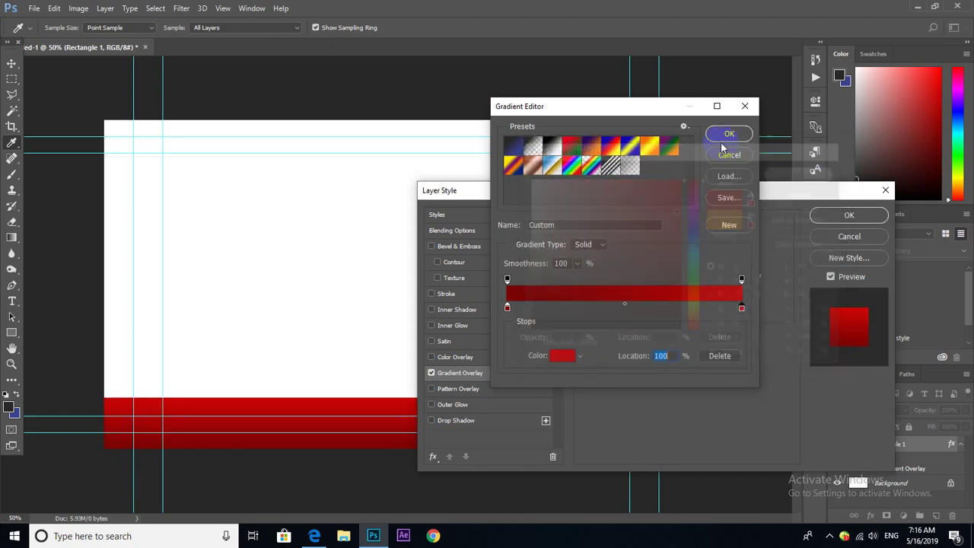
click(729, 133)
click(831, 218)
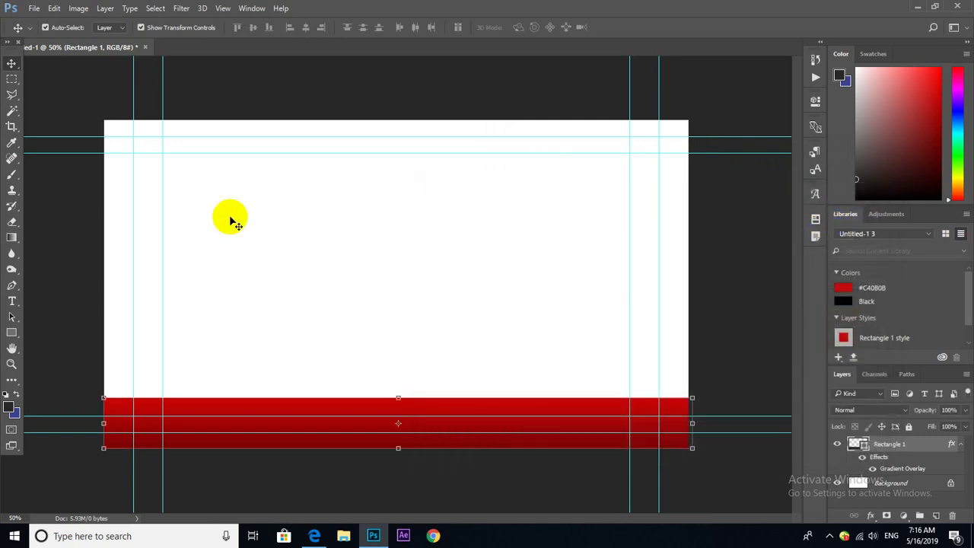
Step: Draw a wide ellipse, Ellipse 1, across the lower canvas and fill it bright red
click(12, 81)
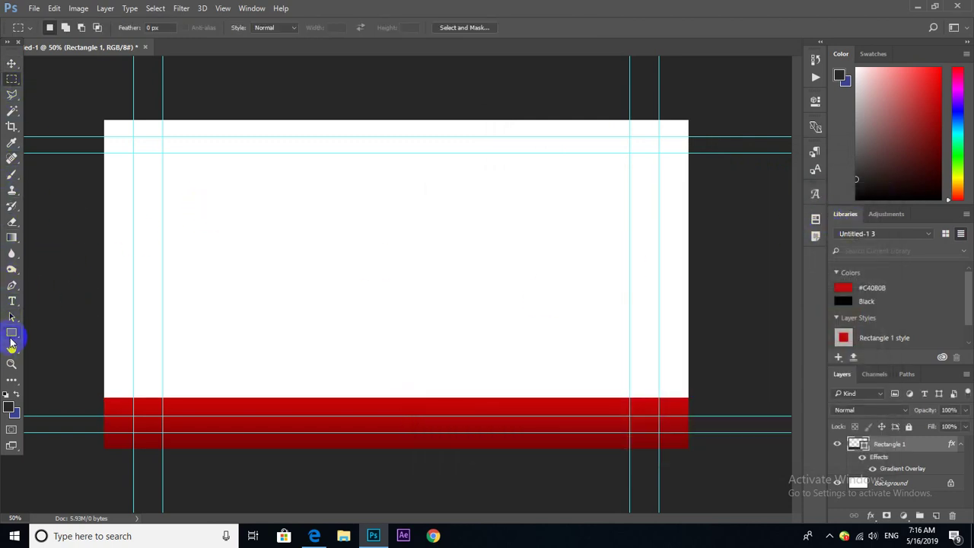
drag(11, 341, 46, 352)
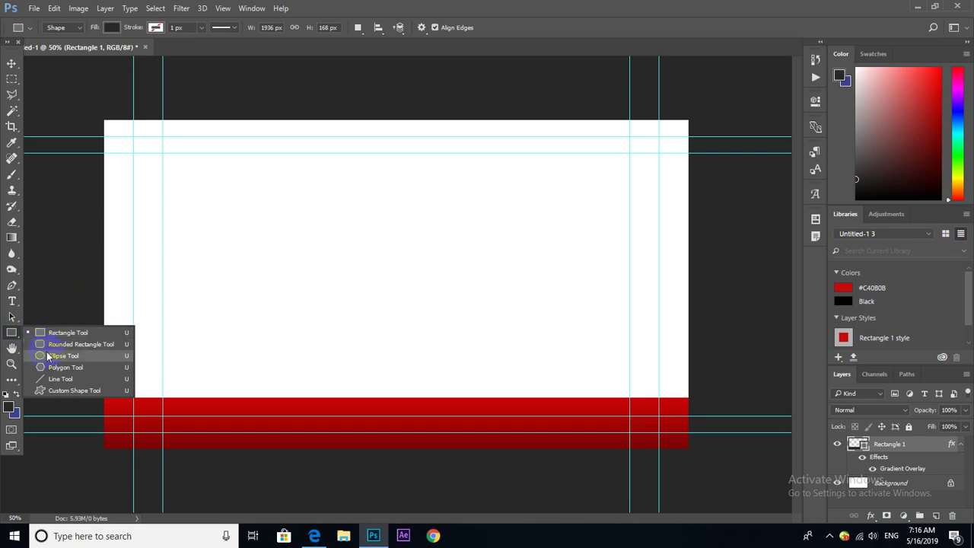
drag(61, 316, 732, 426)
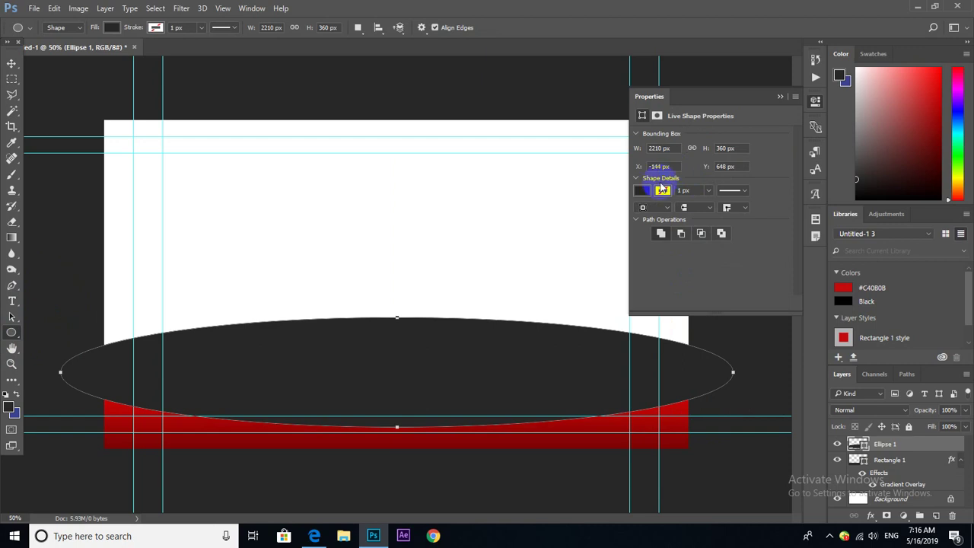
click(642, 191)
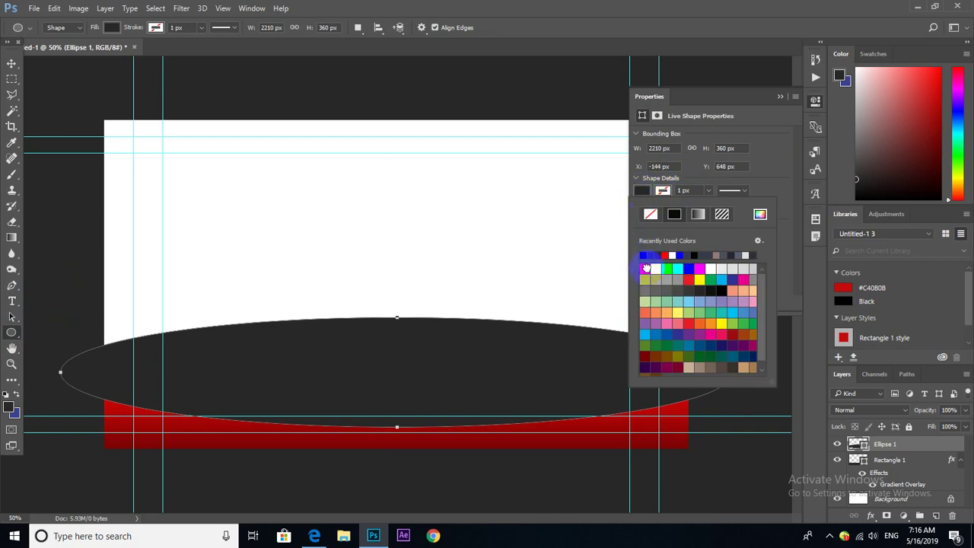
click(645, 268)
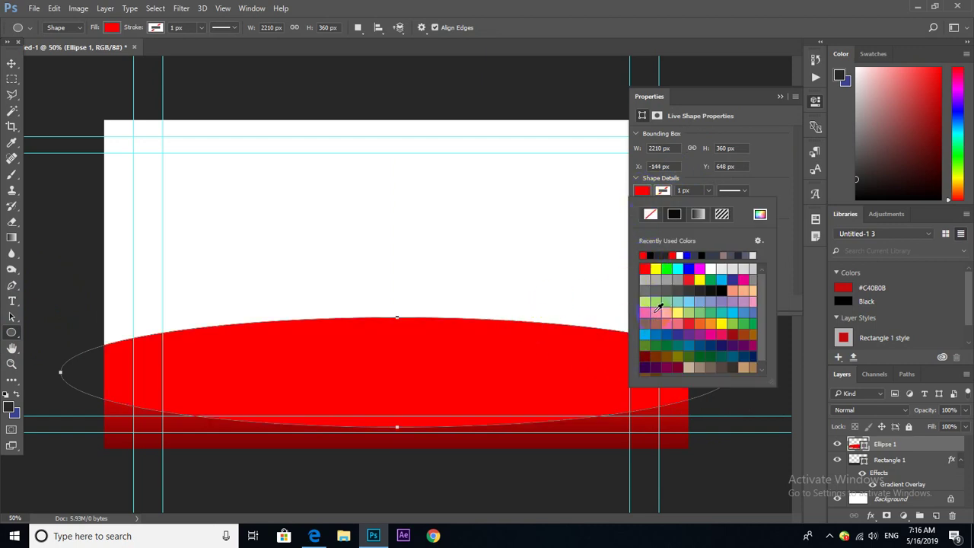
click(644, 193)
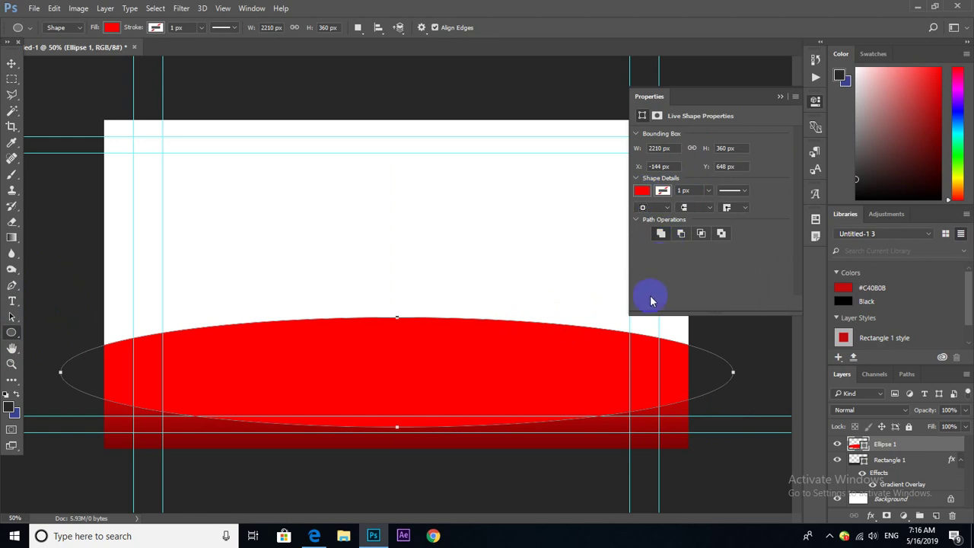
click(662, 191)
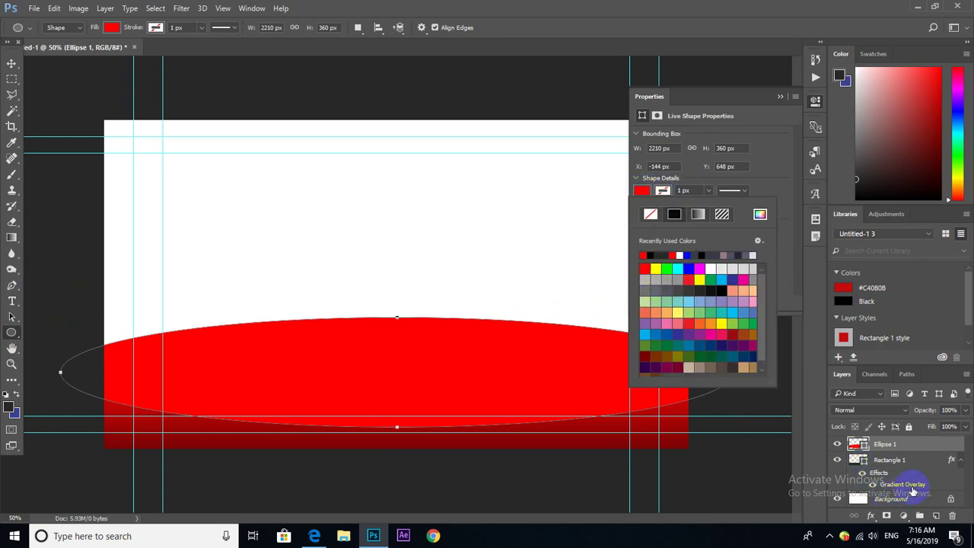
click(939, 449)
Step: Give Ellipse 1 a Color Overlay in the softer red cd3737
double_click(936, 449)
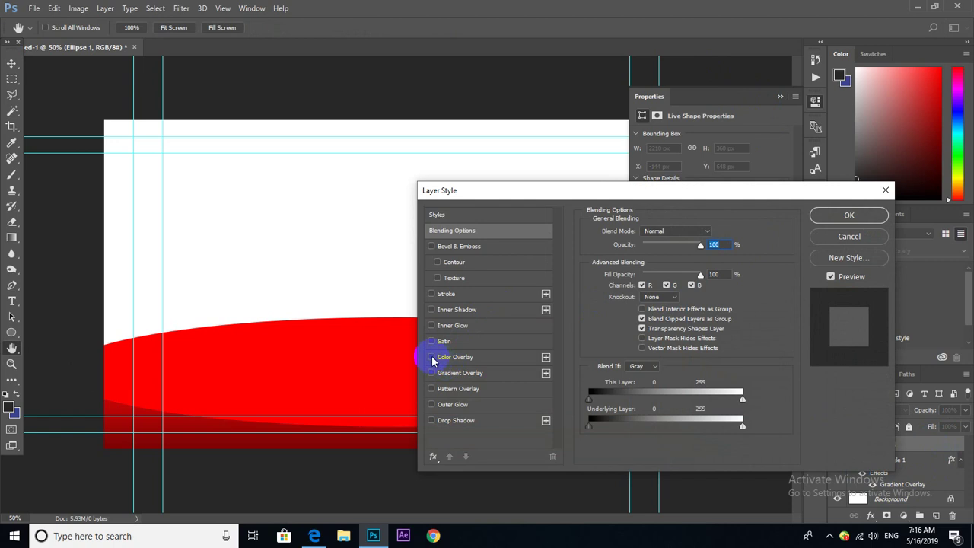
click(432, 358)
click(454, 357)
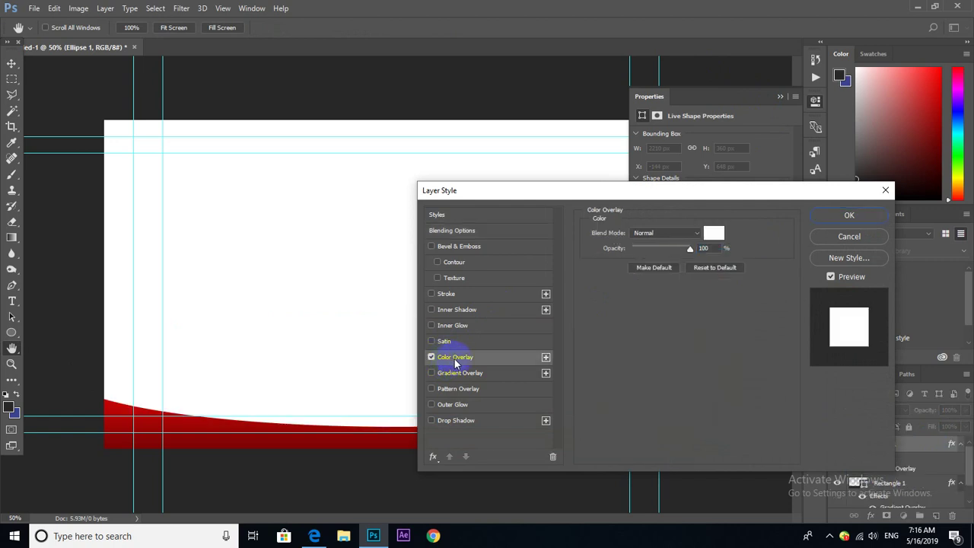
click(713, 236)
click(667, 235)
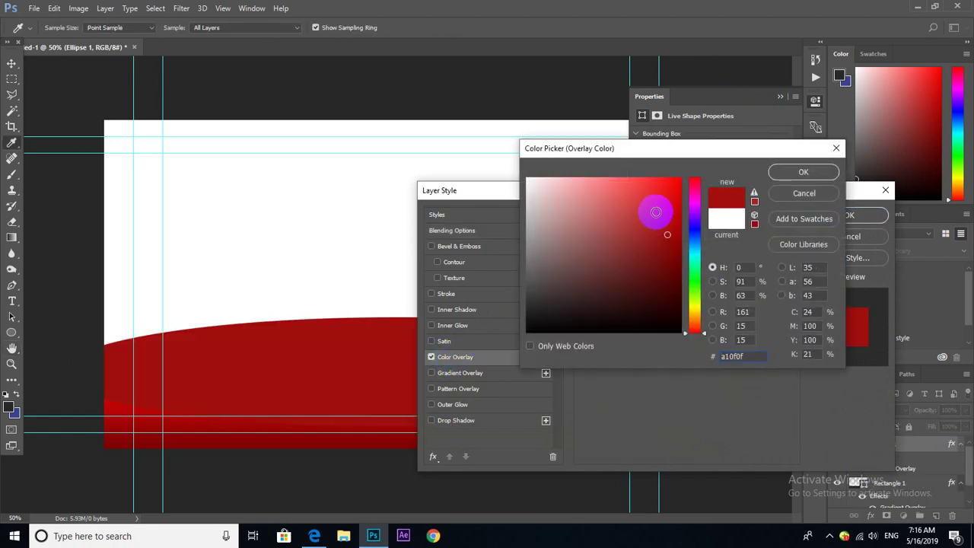
drag(645, 203, 639, 213)
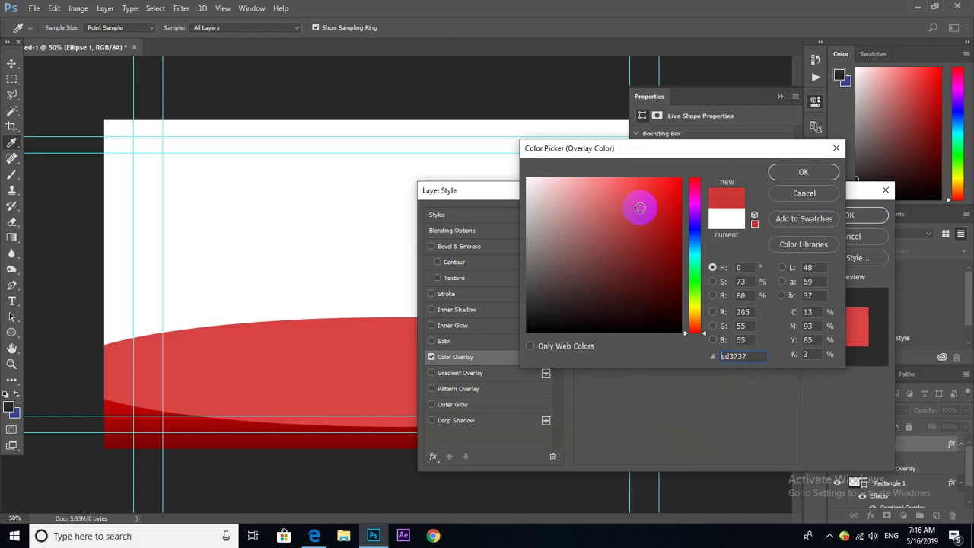
click(804, 172)
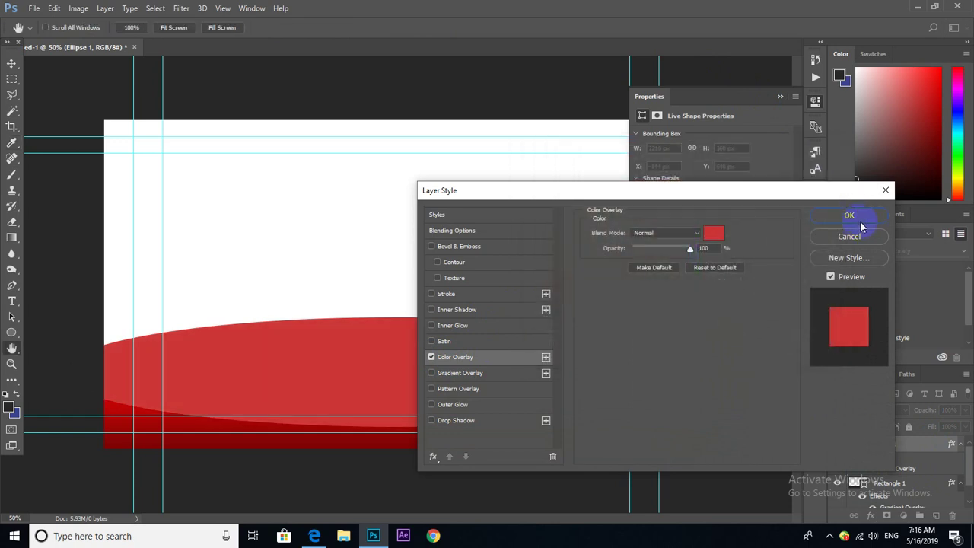
click(826, 216)
click(779, 96)
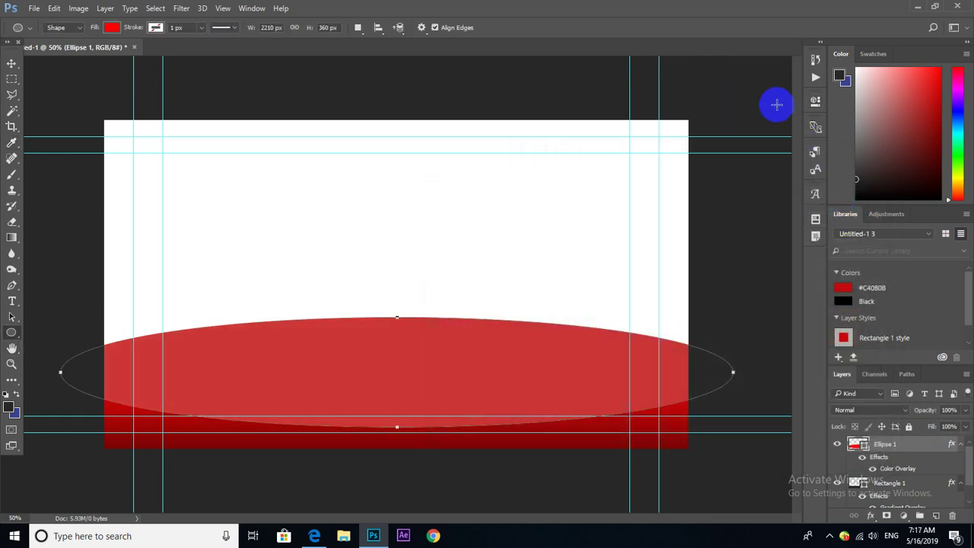
Step: Select Rectangle 1 and hide the white Background layer
click(854, 485)
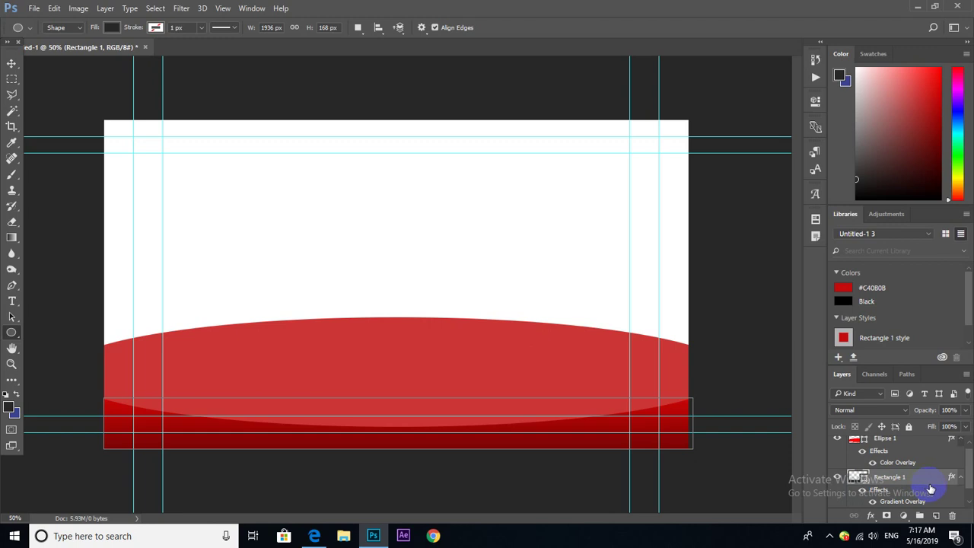
scroll(968, 481, down, 1)
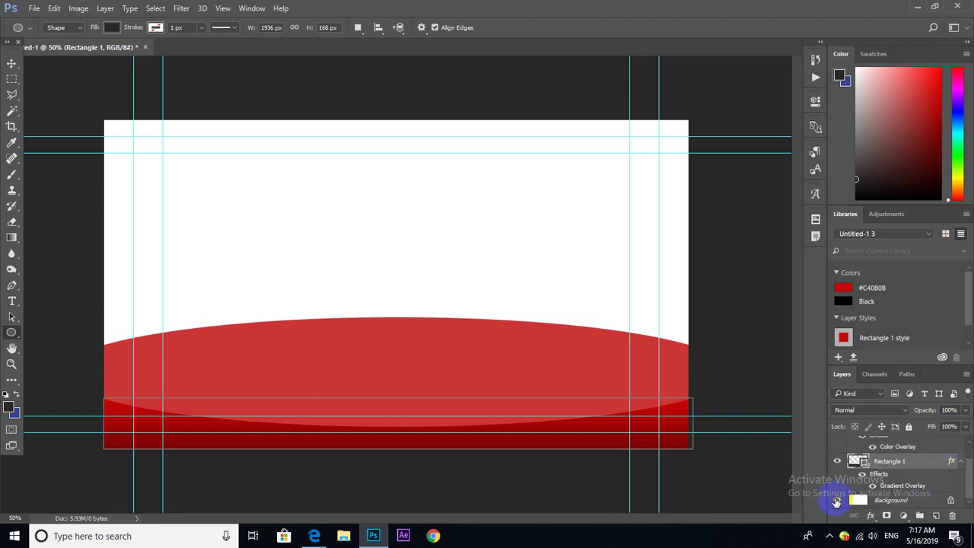
click(838, 501)
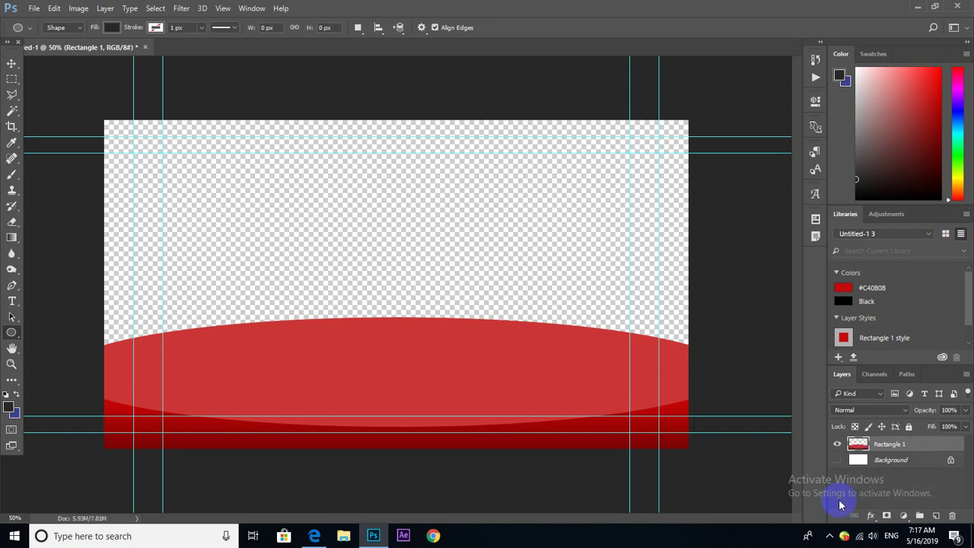
Step: Marquee the bottom strip, invert the selection and delete the red shapes above it
click(12, 79)
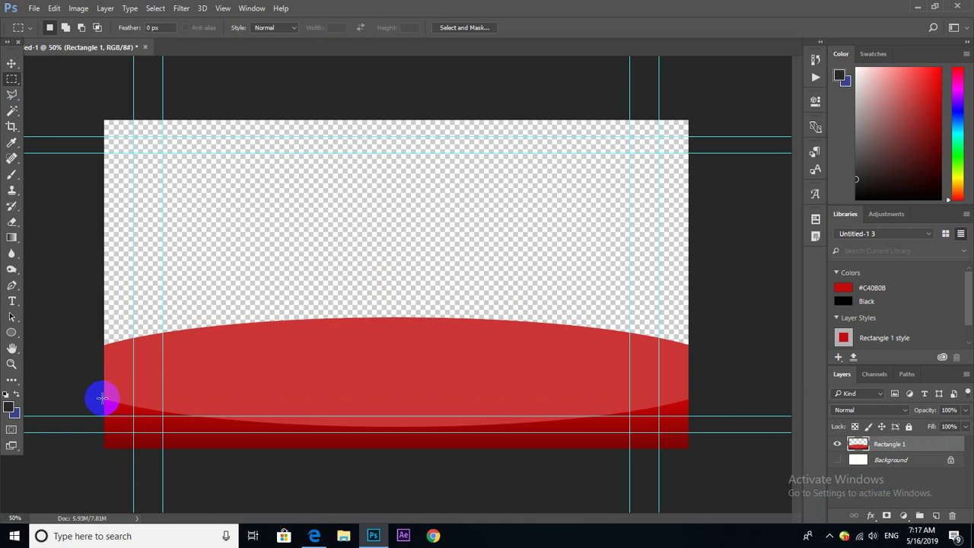
drag(102, 397, 716, 492)
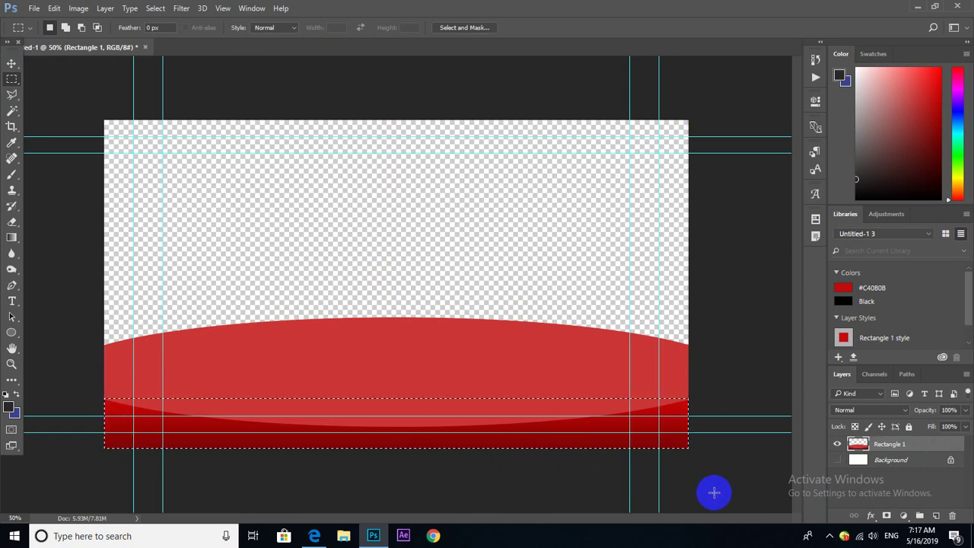
key(ctrl+shift+i)
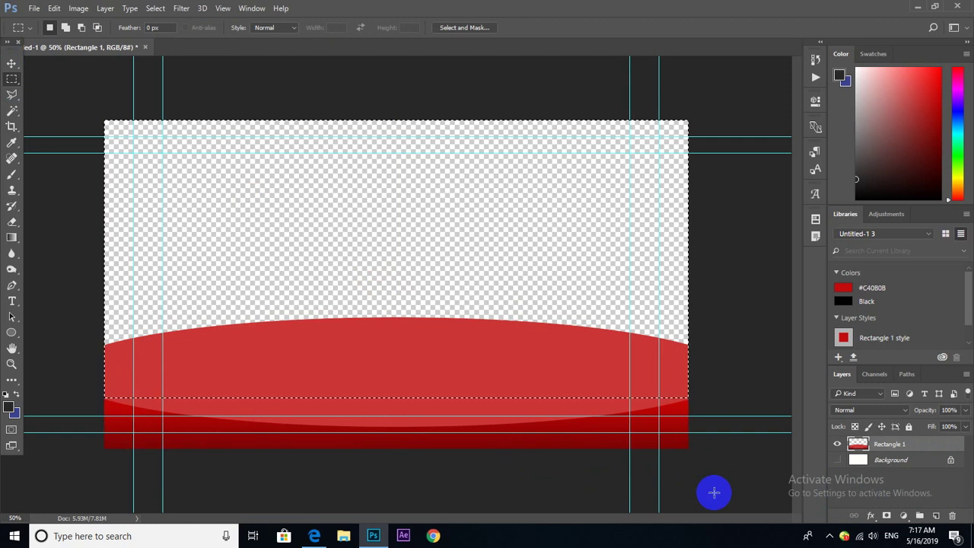
key(Delete)
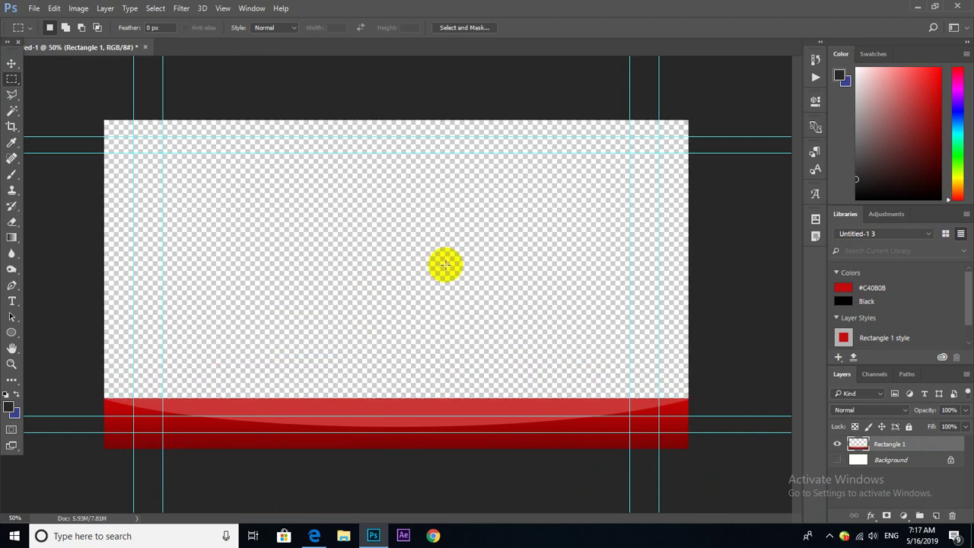
click(11, 63)
click(352, 407)
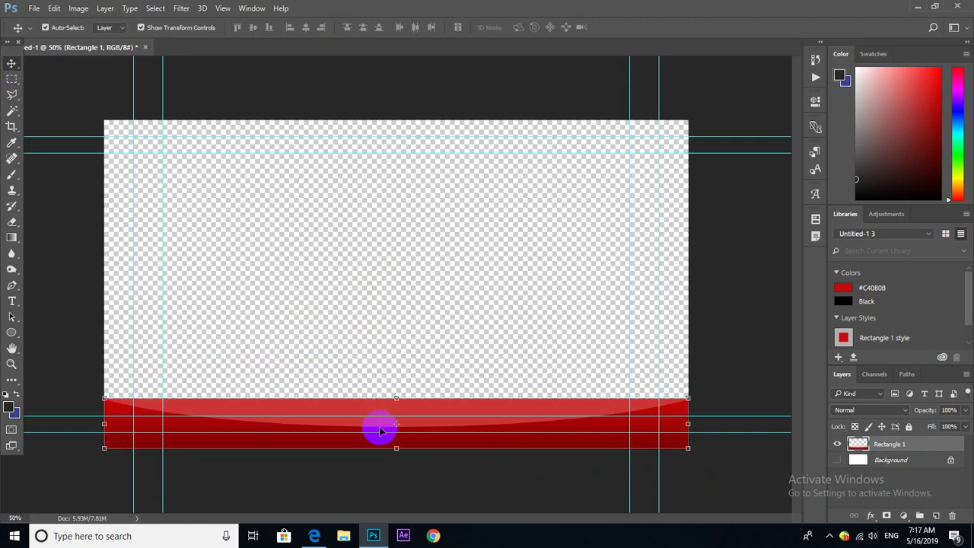
mouse_move(386, 423)
mouse_down()
mouse_move(383, 311)
mouse_move(403, 420)
mouse_up()
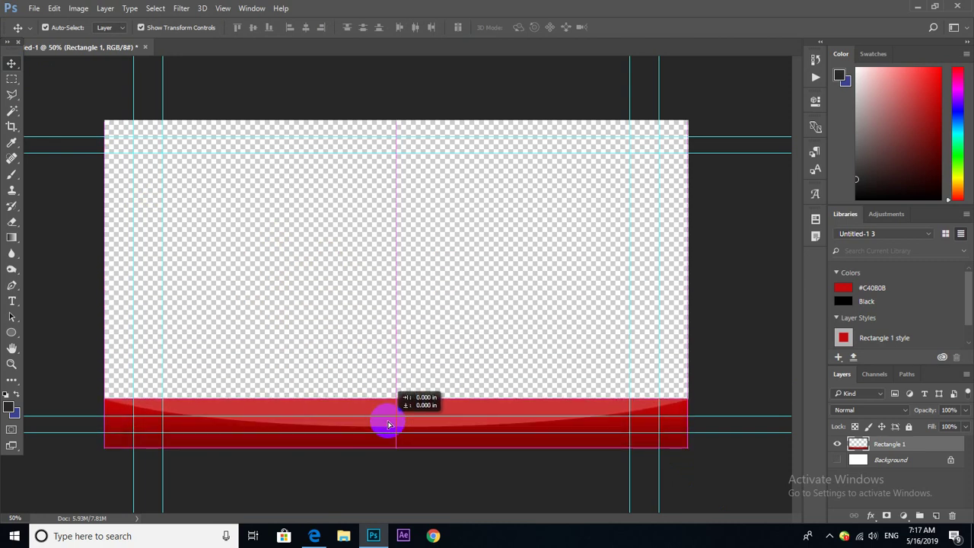
click(12, 78)
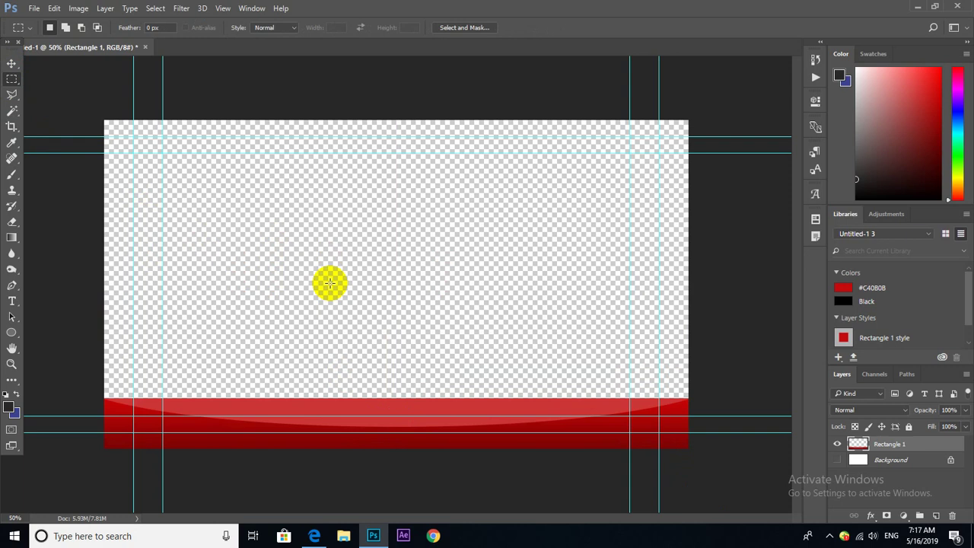
Step: Draw a thin 10 px-high rectangle, Rectangle 2, along the red strip's top edge
click(11, 333)
click(40, 332)
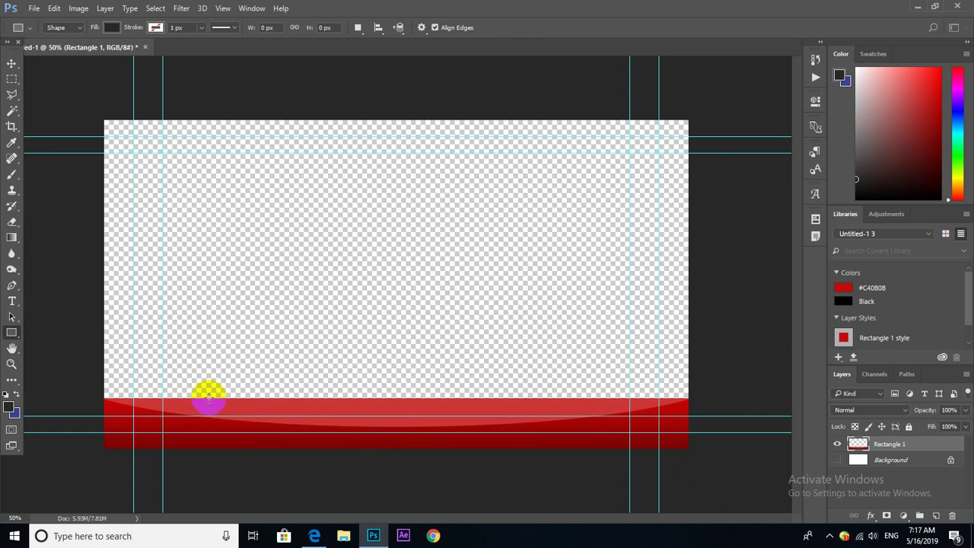
drag(207, 397, 598, 400)
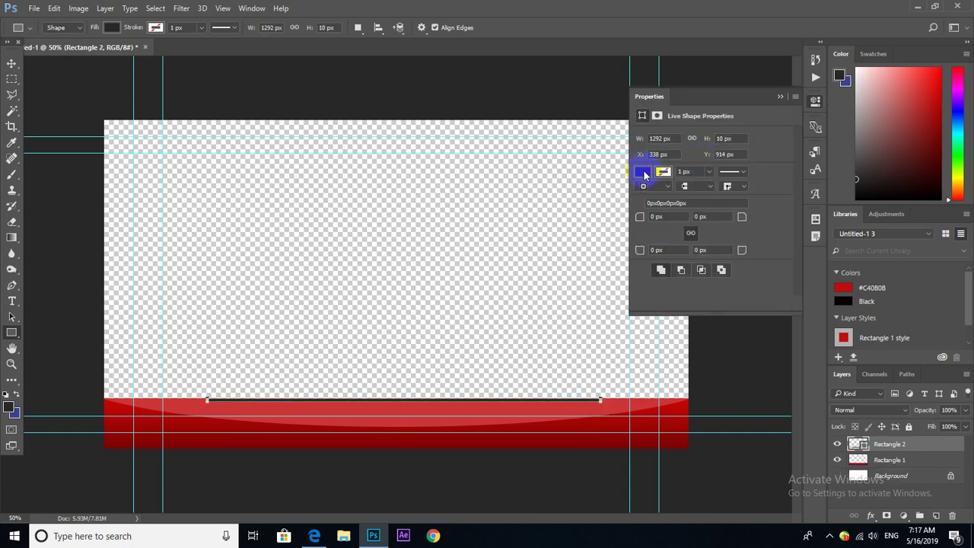
click(656, 217)
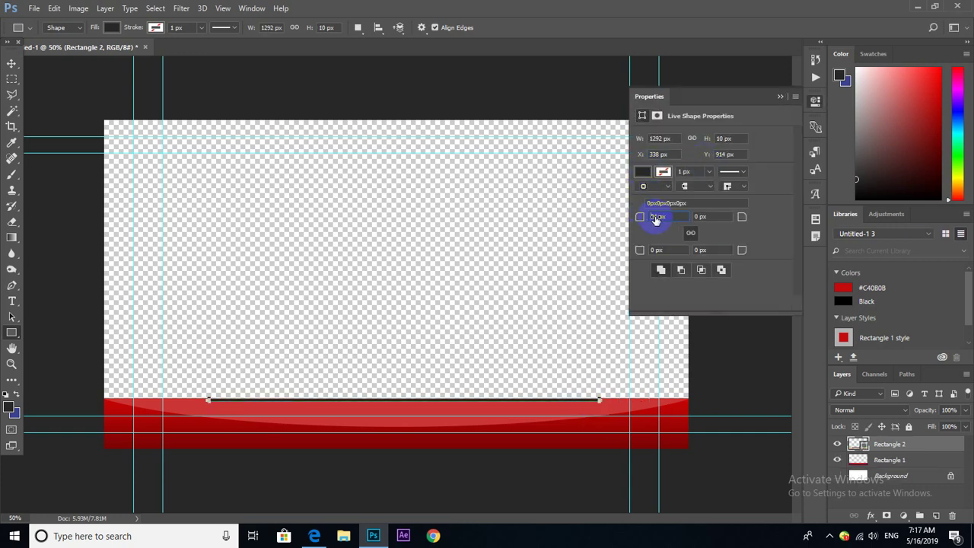
Step: Fill the thin line with the orange-yellow gradient preset and nudge it up slightly
click(643, 172)
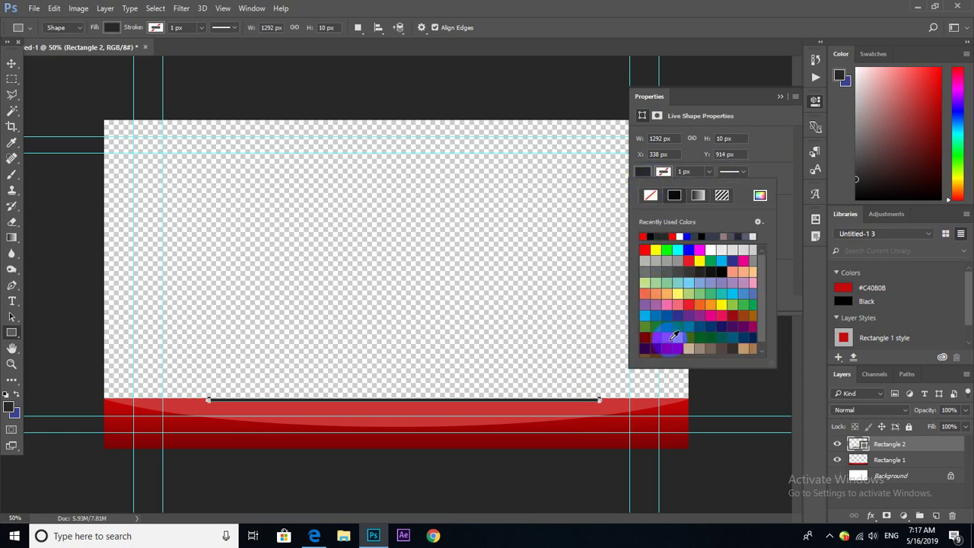
click(689, 196)
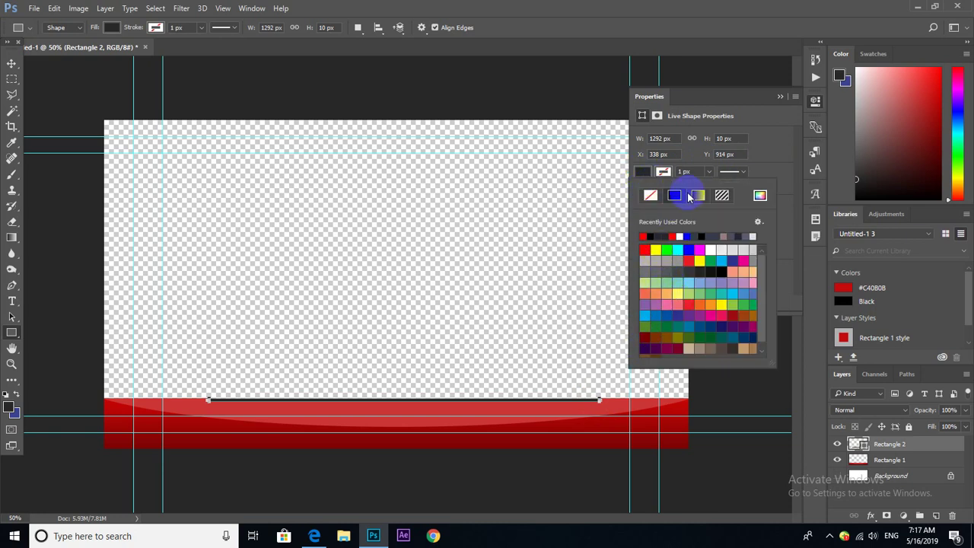
click(706, 195)
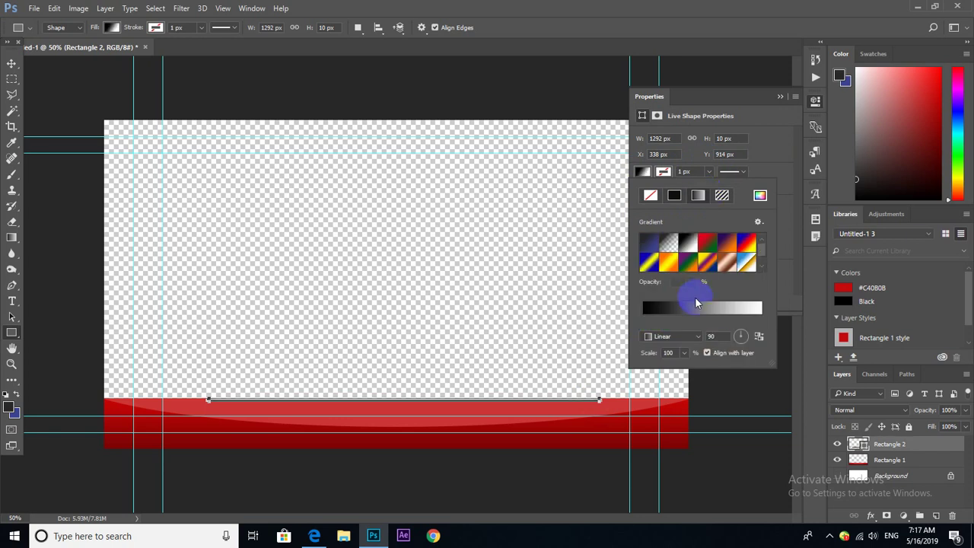
click(668, 264)
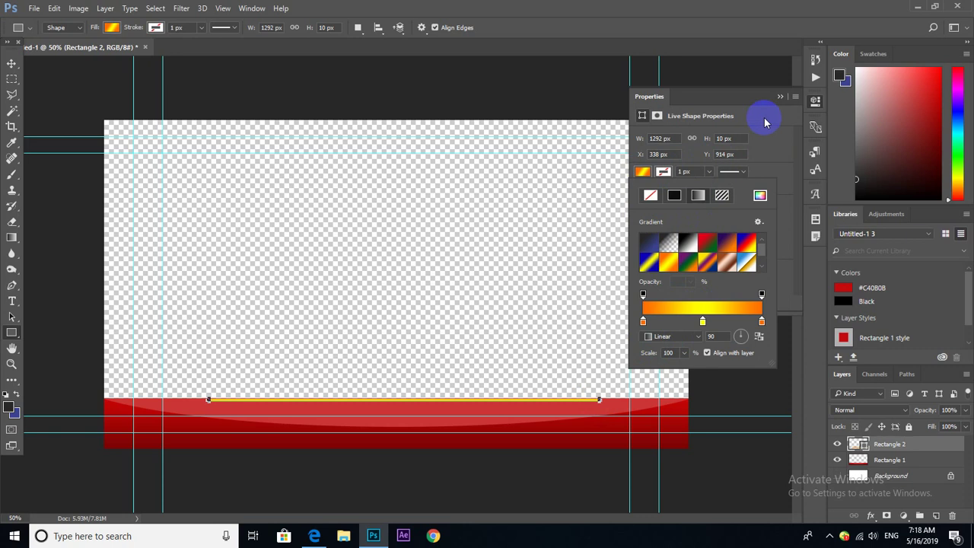
click(779, 97)
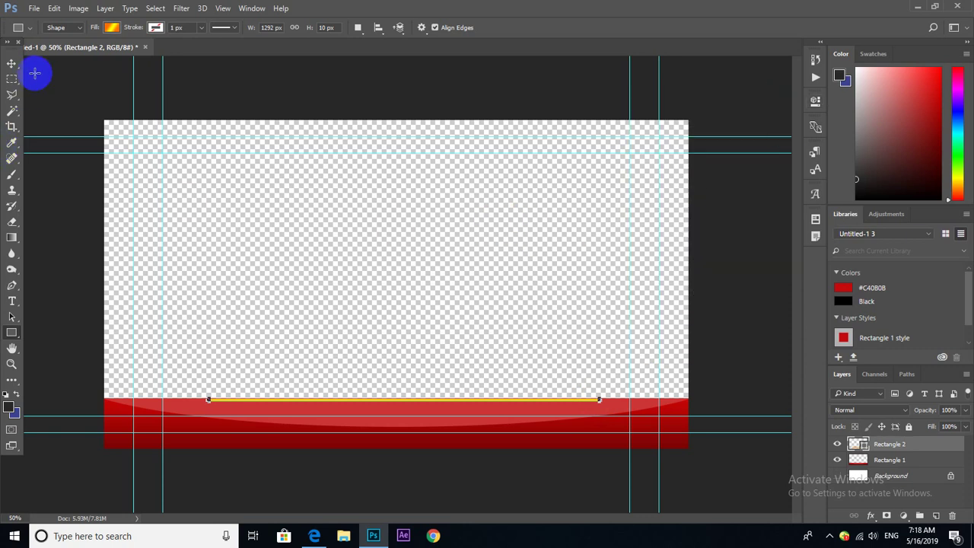
click(11, 63)
key(Up)
key(Up)
key(Up)
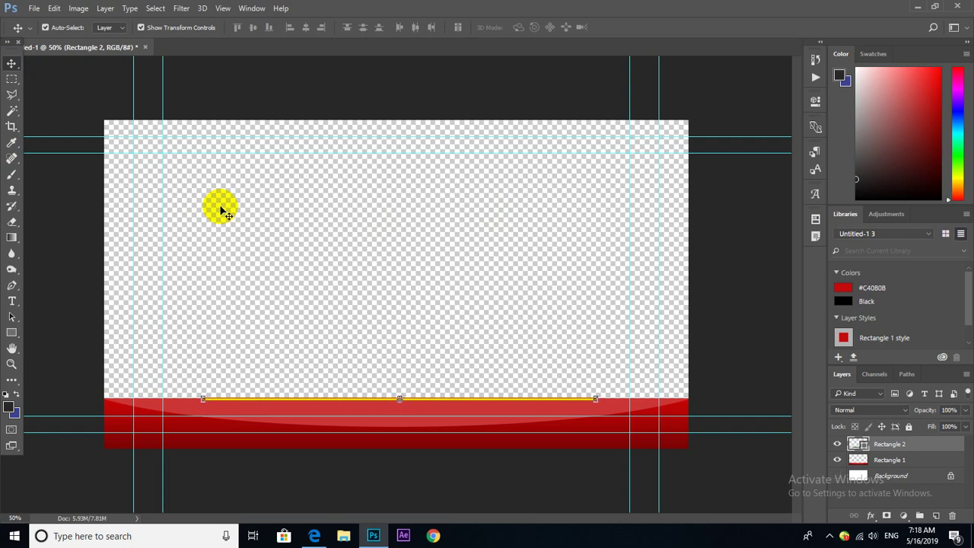
Step: Zoom in and move the yellow bar onto the red band's top edge
click(479, 486)
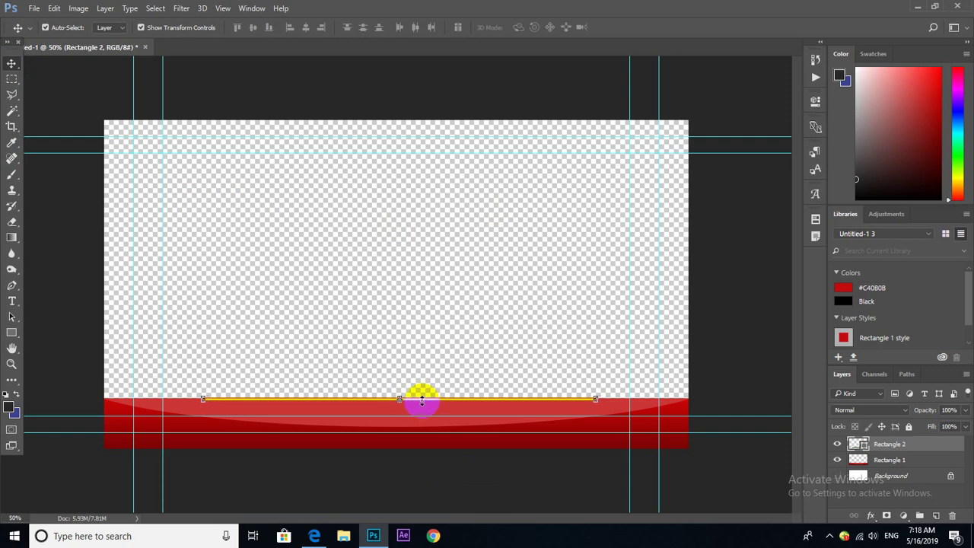
drag(423, 402, 425, 408)
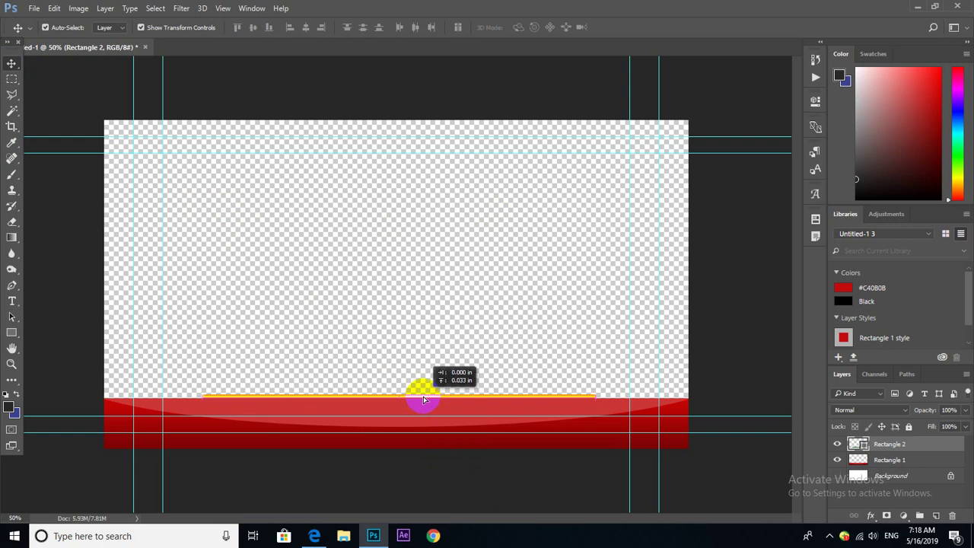
key(z)
click(425, 405)
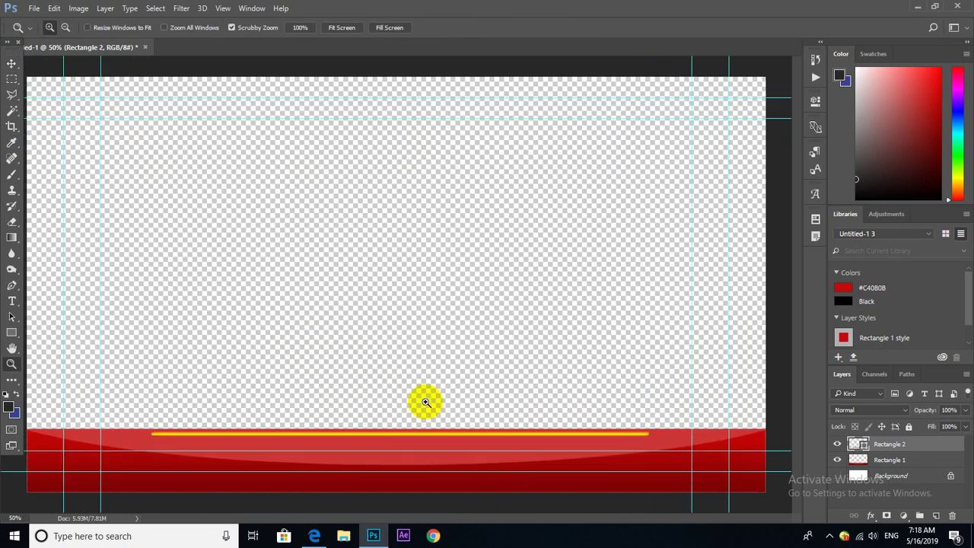
click(12, 63)
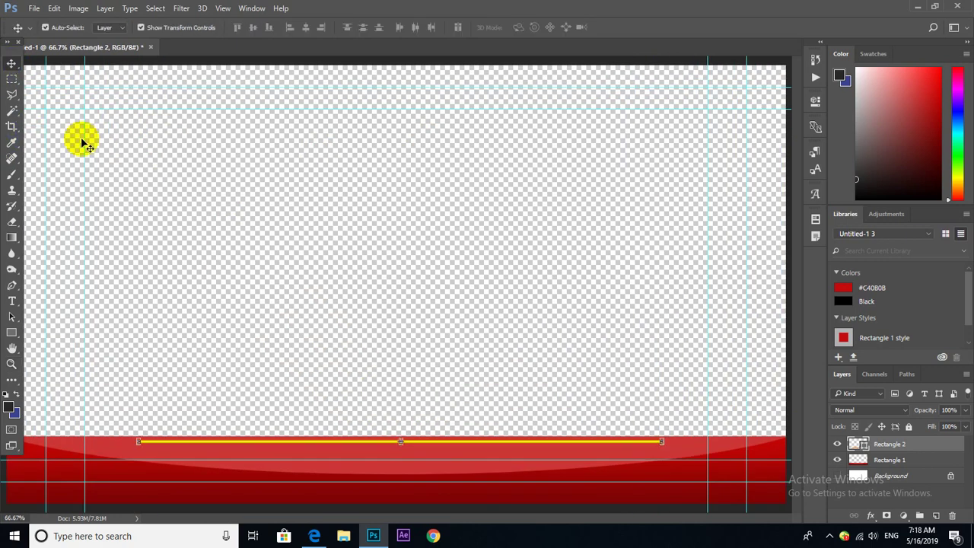
drag(357, 445, 397, 440)
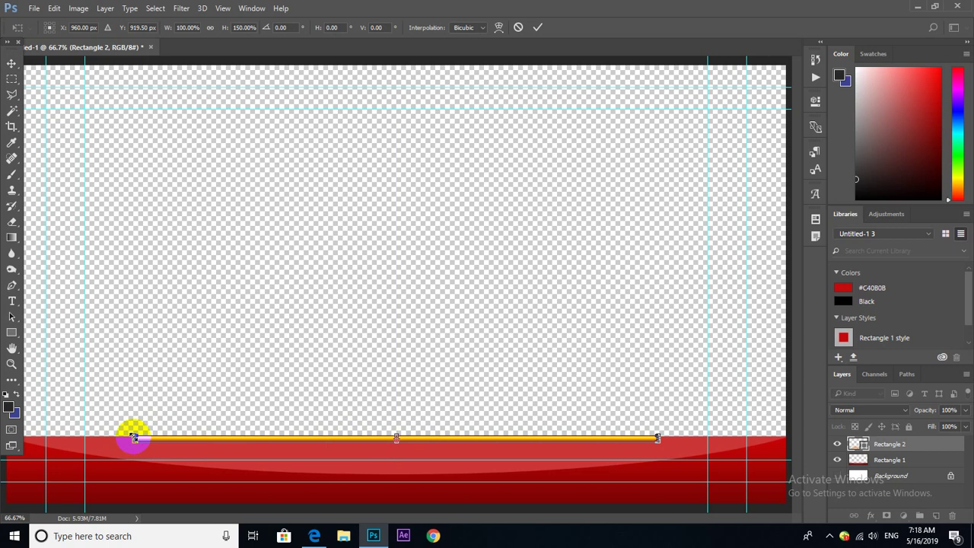
Step: Stretch the yellow bar's ends out to the left and right inner guides
drag(134, 439, 86, 439)
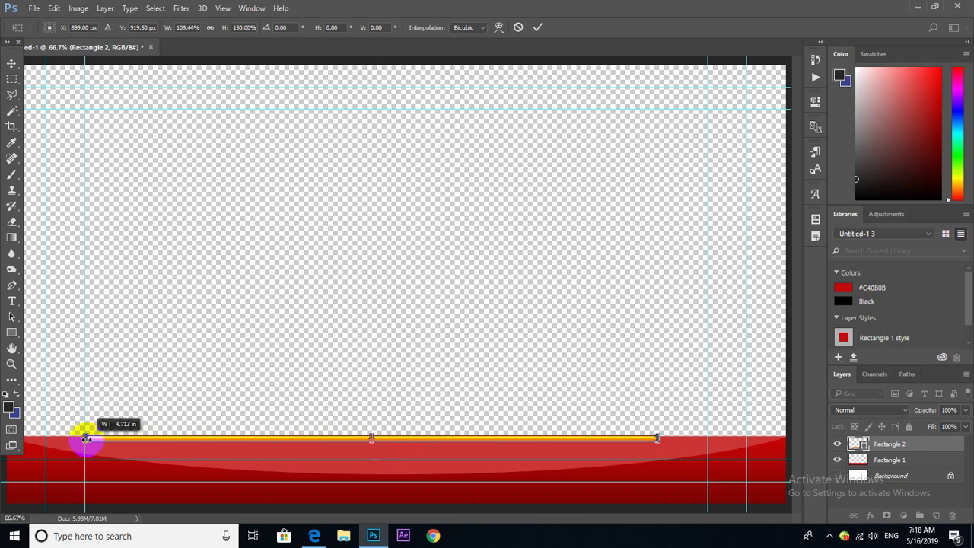
drag(658, 438, 708, 438)
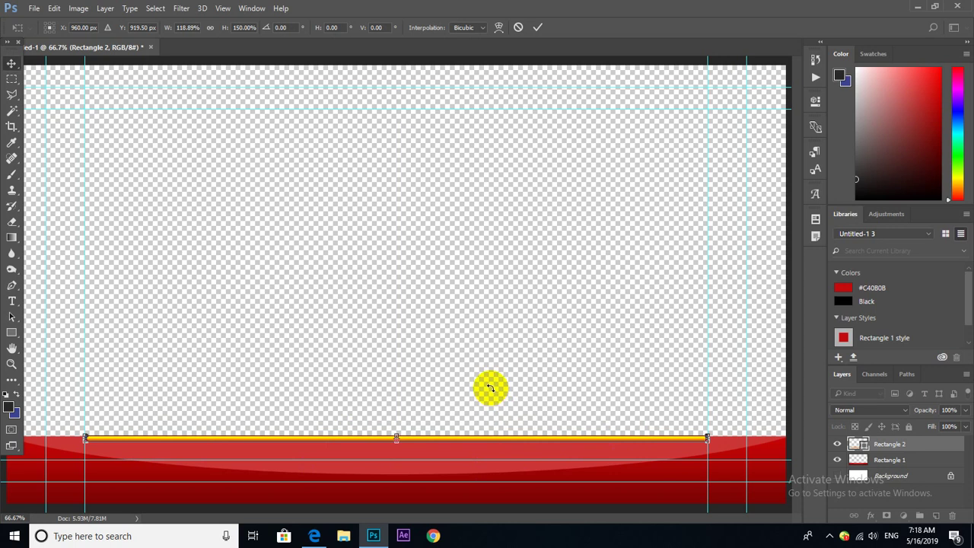
key(Return)
key(z)
alt+click(464, 361)
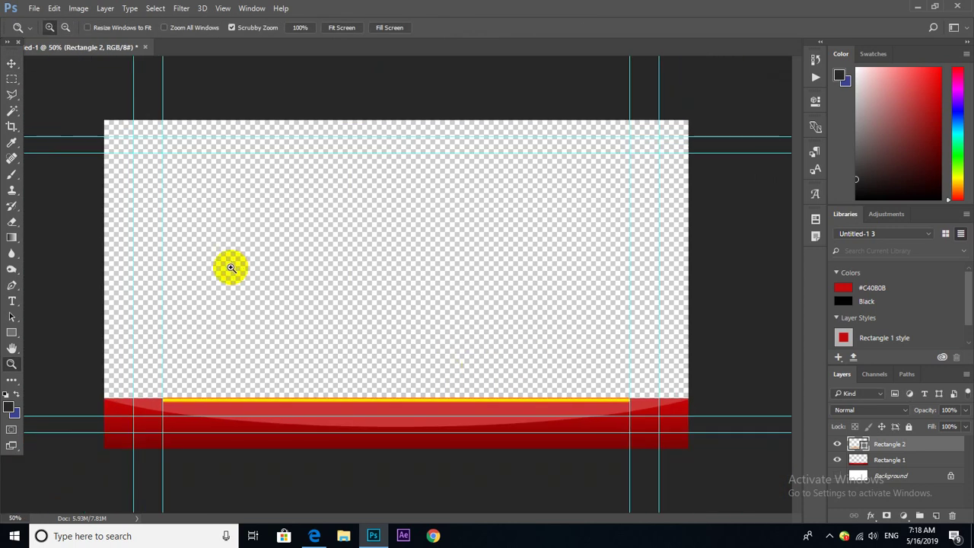
Step: Zoom in close and nudge the yellow bar to sit exactly on the red edge
click(10, 64)
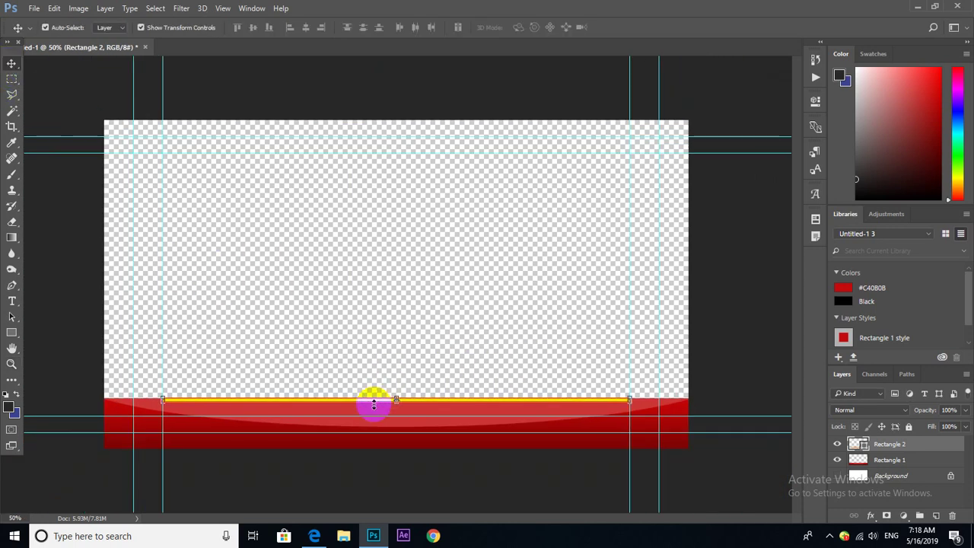
key(z)
click(406, 387)
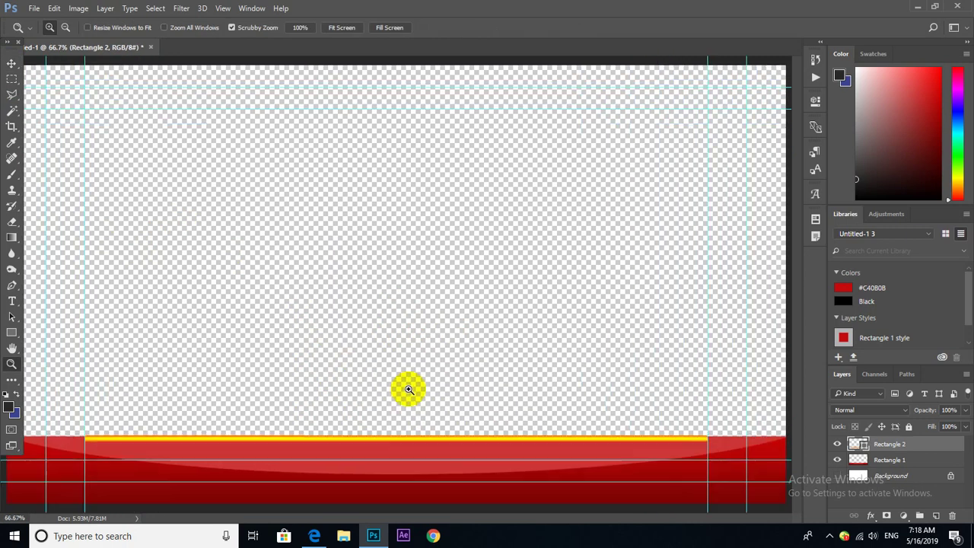
click(10, 64)
drag(368, 468, 368, 469)
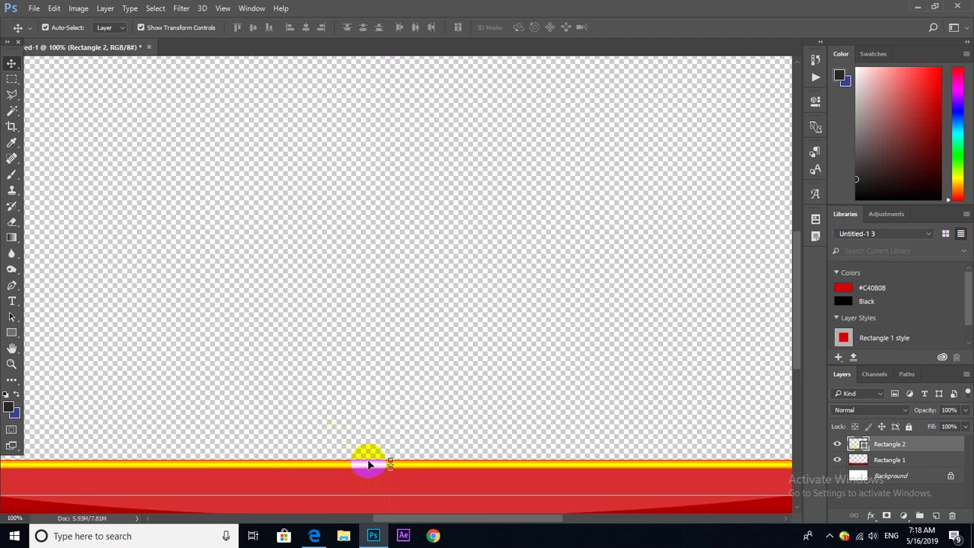
key(z)
alt+click(366, 391)
alt+click(369, 391)
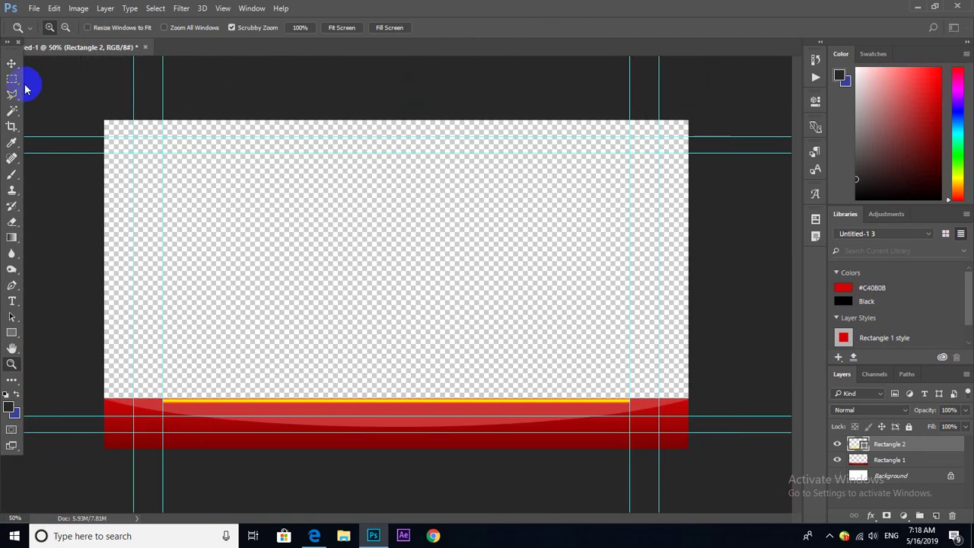
Step: Alt-drag a copy of the yellow line, Rectangle 2 copy, onto the red band's bottom edge
click(12, 64)
drag(361, 404, 364, 449)
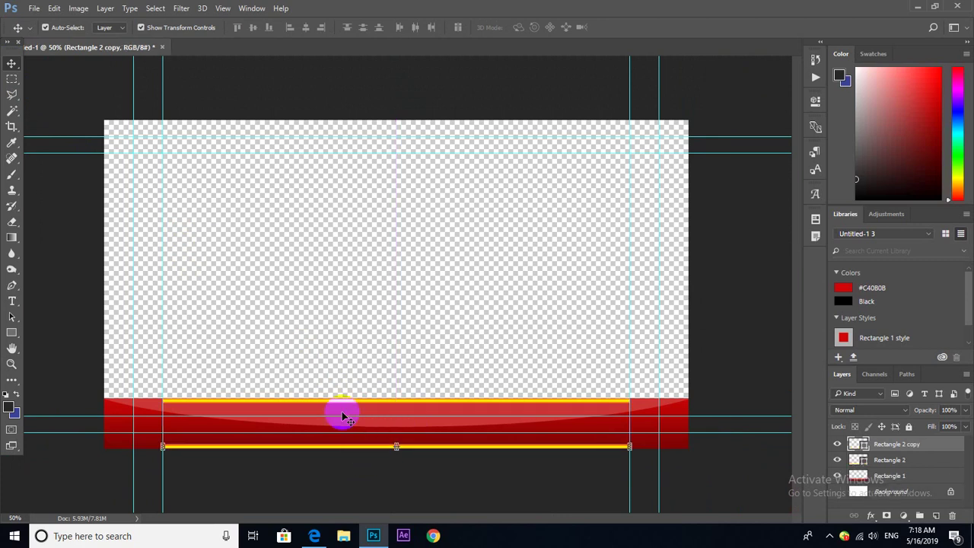
click(11, 80)
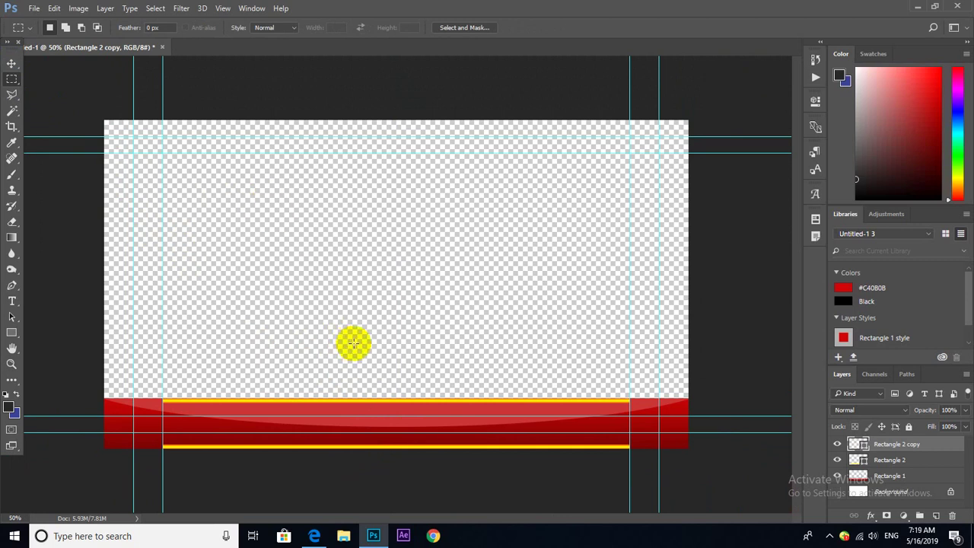
drag(77, 201, 85, 203)
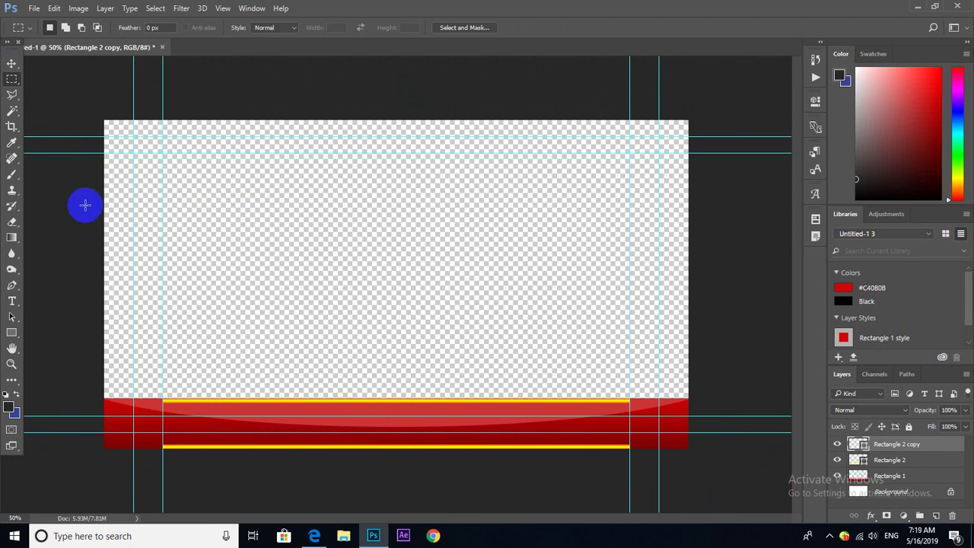
click(34, 9)
Step: Begin Save As and browse to the NEW HDD (H:) drive, viewing its folders as large icons
click(66, 144)
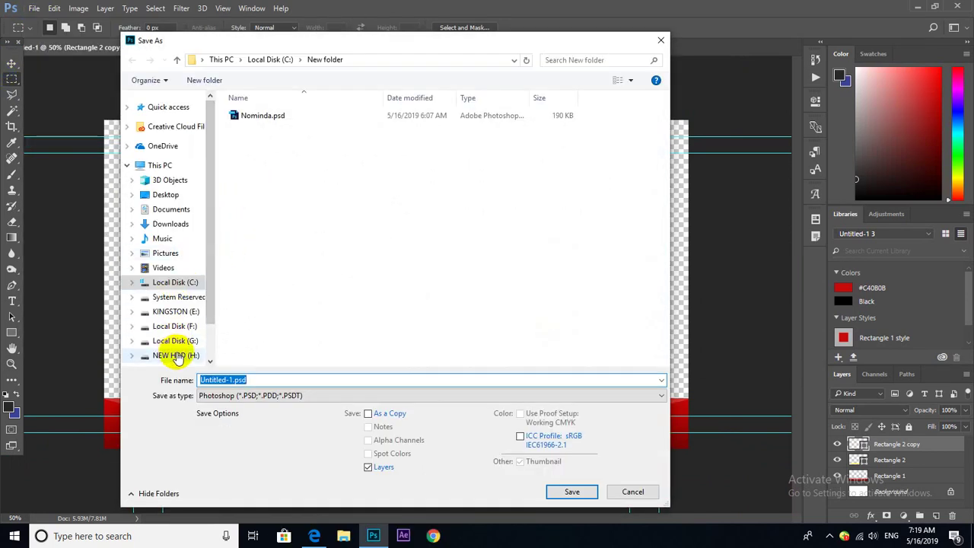
click(178, 355)
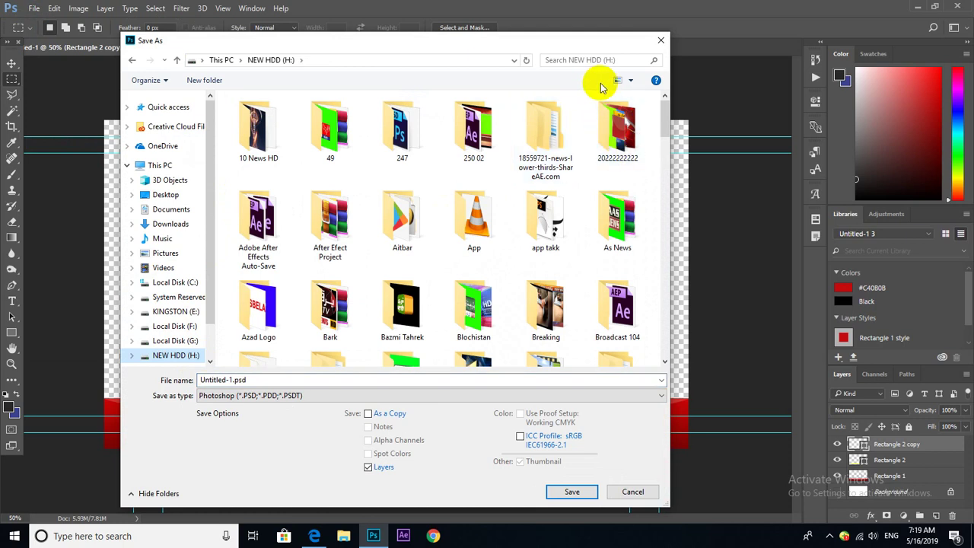
click(625, 82)
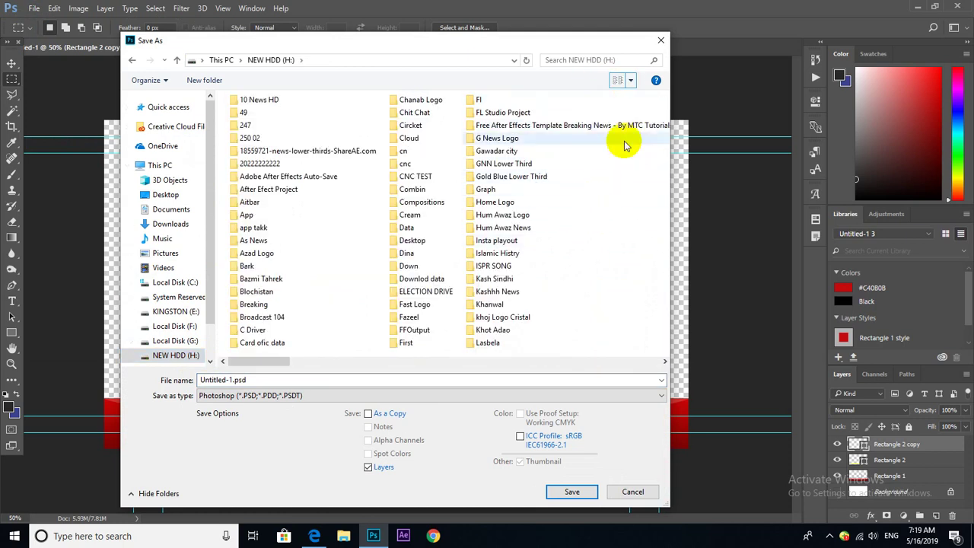
click(632, 82)
click(634, 76)
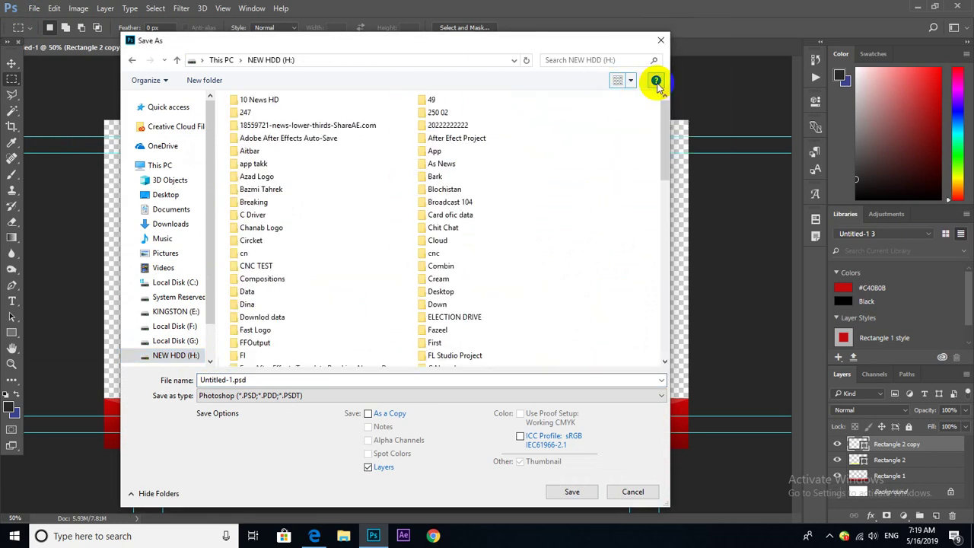
click(616, 81)
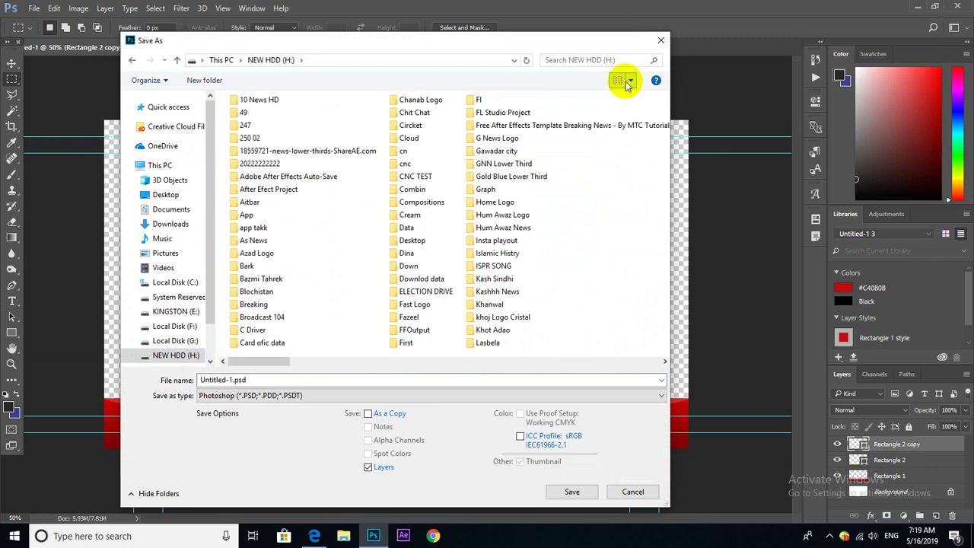
click(621, 79)
click(621, 80)
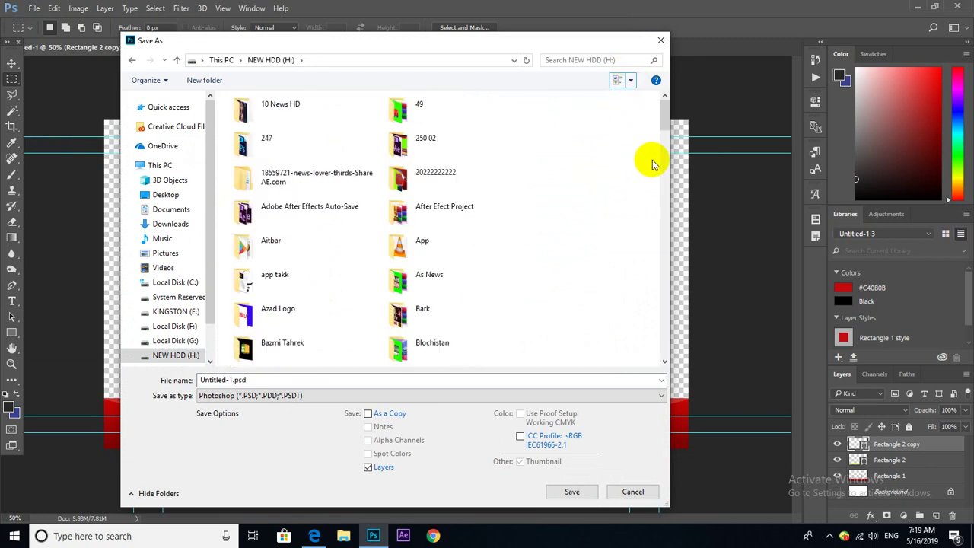
click(631, 82)
click(656, 34)
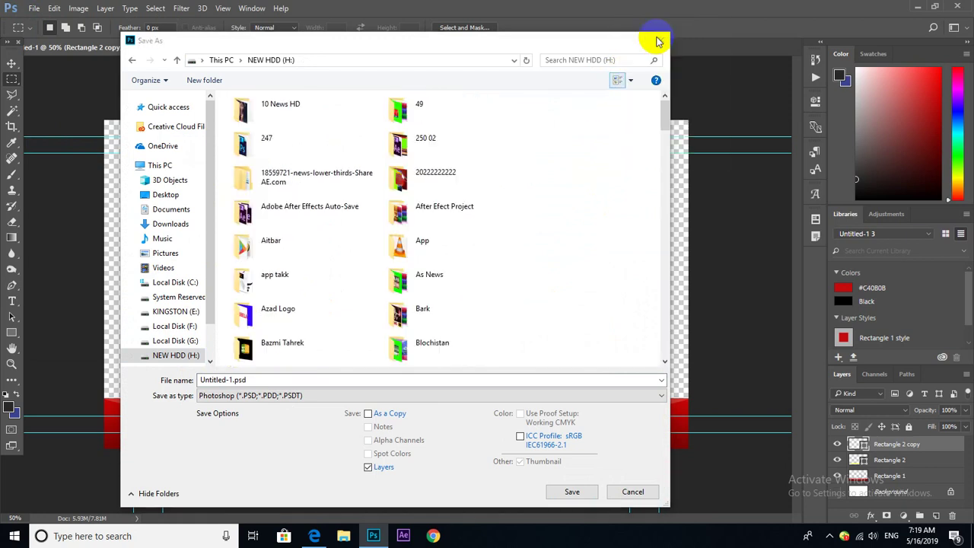
drag(664, 122, 672, 359)
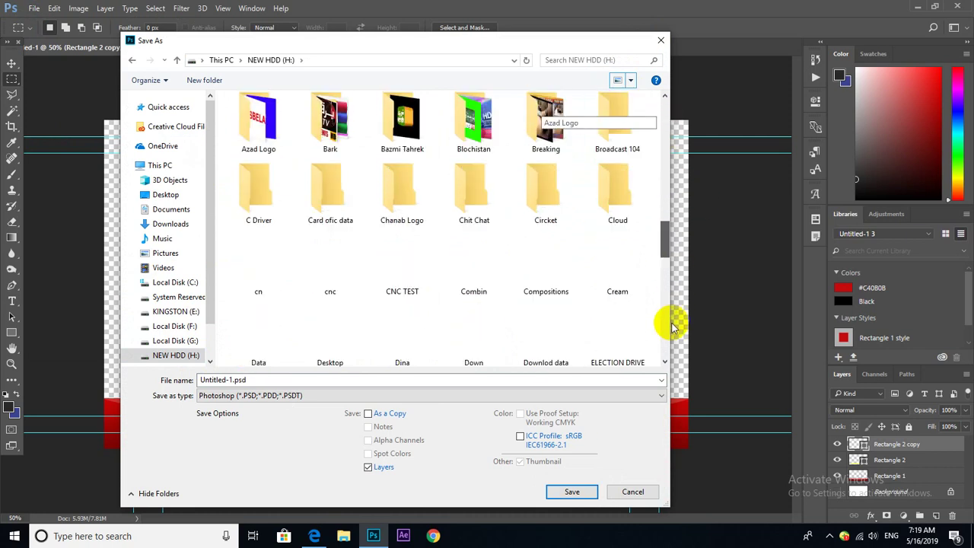
Step: Create a new folder named 'How to make Lower Third' on the NEW HDD (H:) drive
right_click(599, 349)
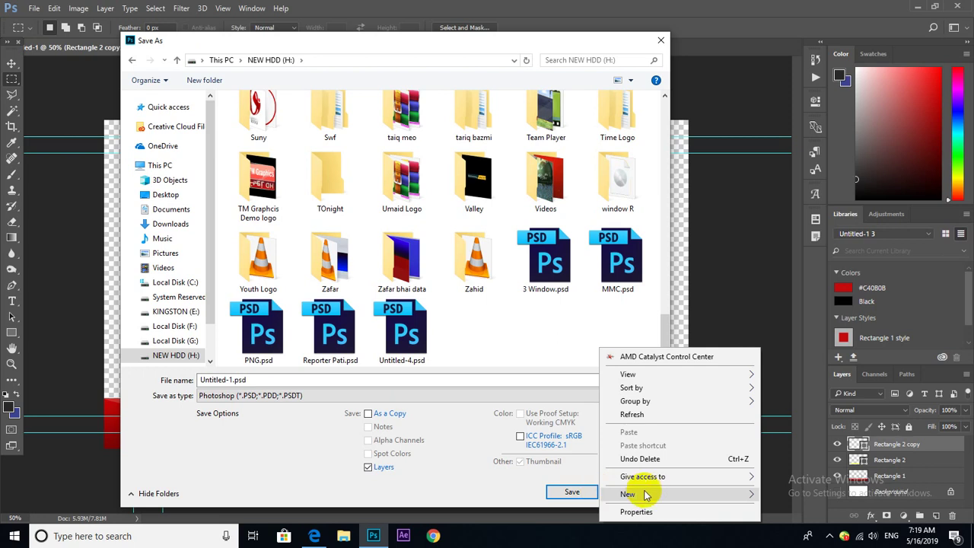
click(651, 496)
click(783, 395)
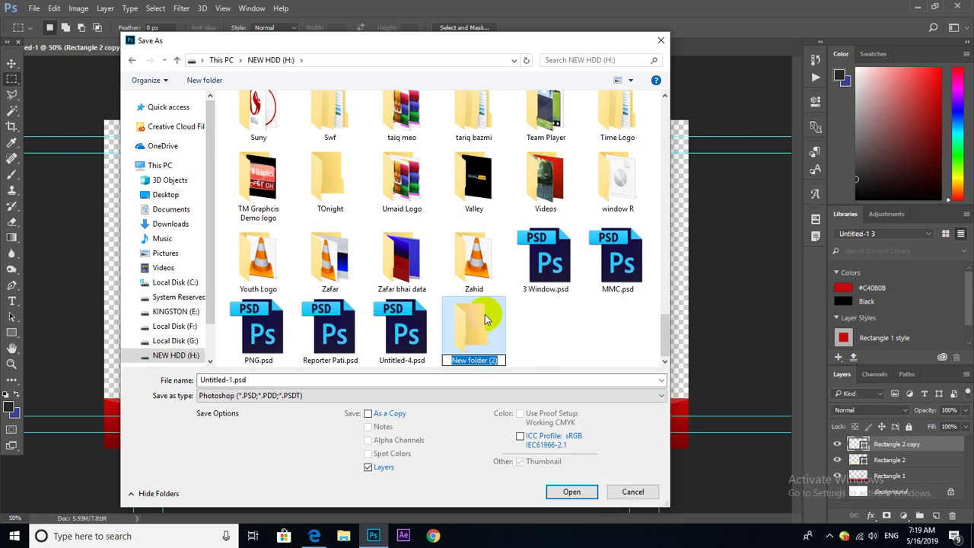
text(Ho)
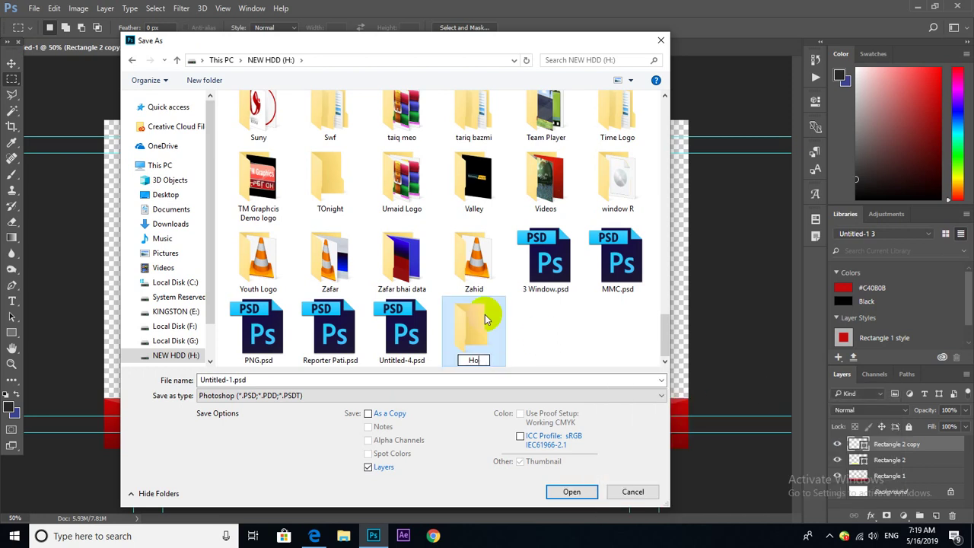
text(w to make)
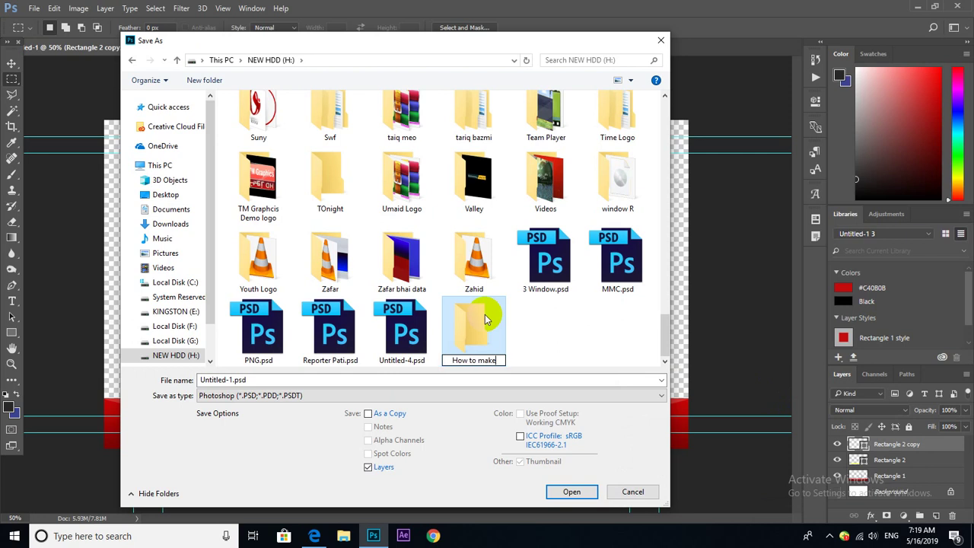
text( Lower Third)
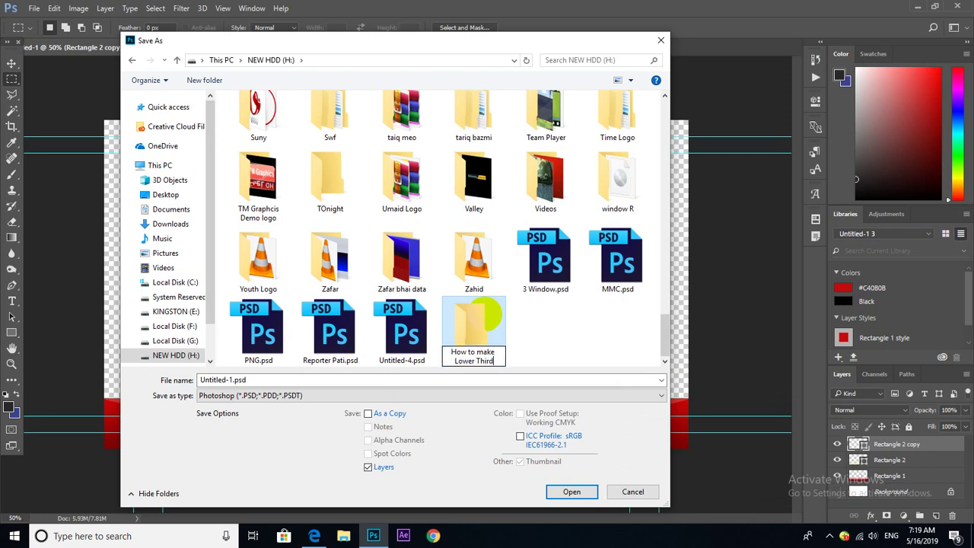
key(Return)
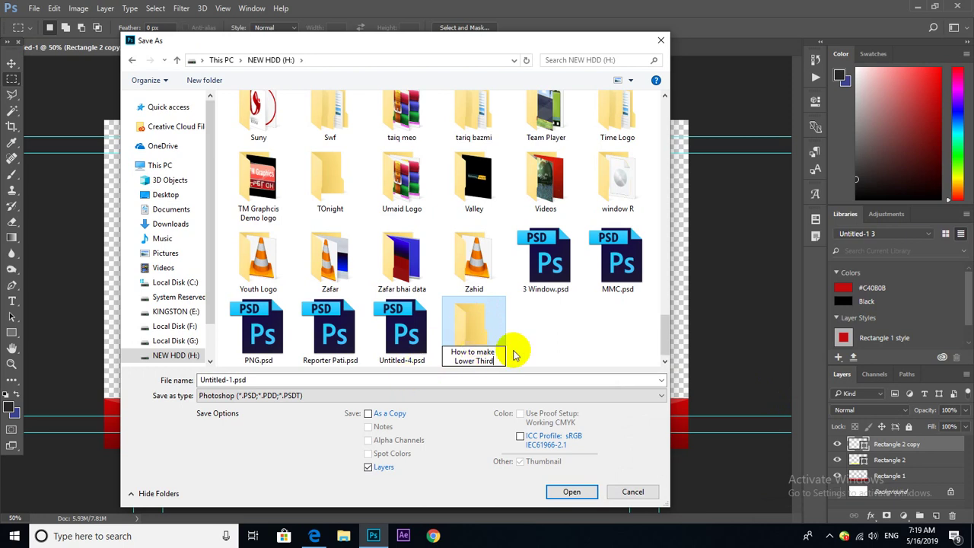
Step: Save the design as 'Lower Third 1.psd' in that folder, keeping Maximize Compatibility on
double_click(487, 338)
click(285, 380)
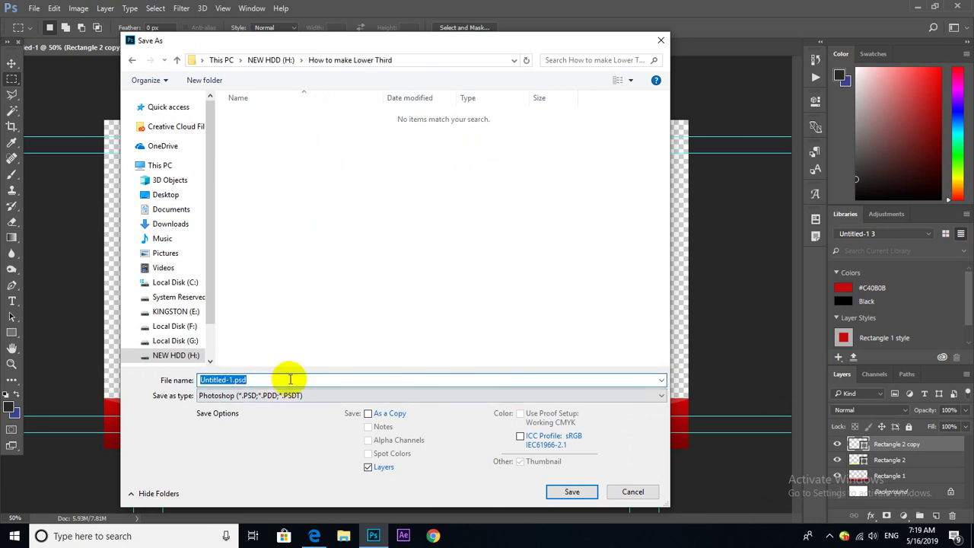
text(Lower Third 1)
click(569, 492)
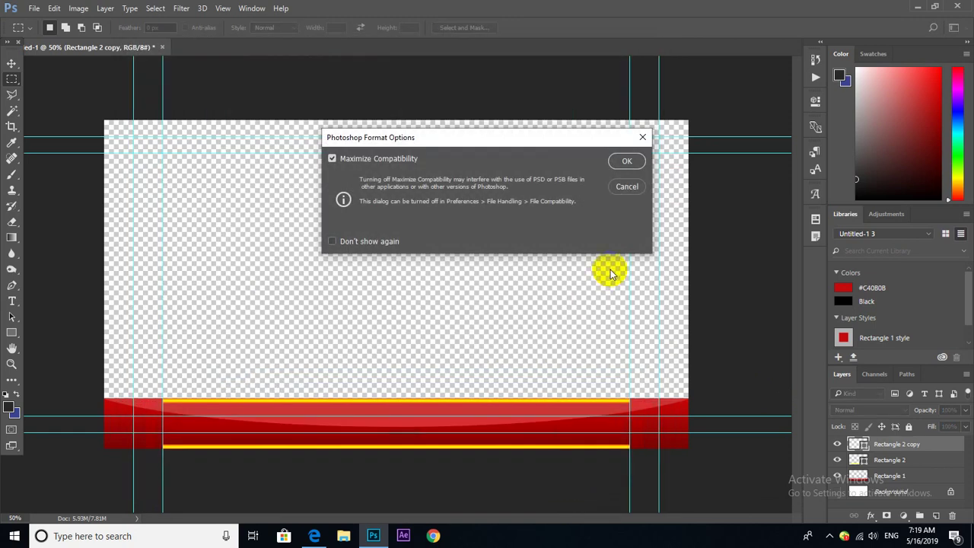
click(618, 160)
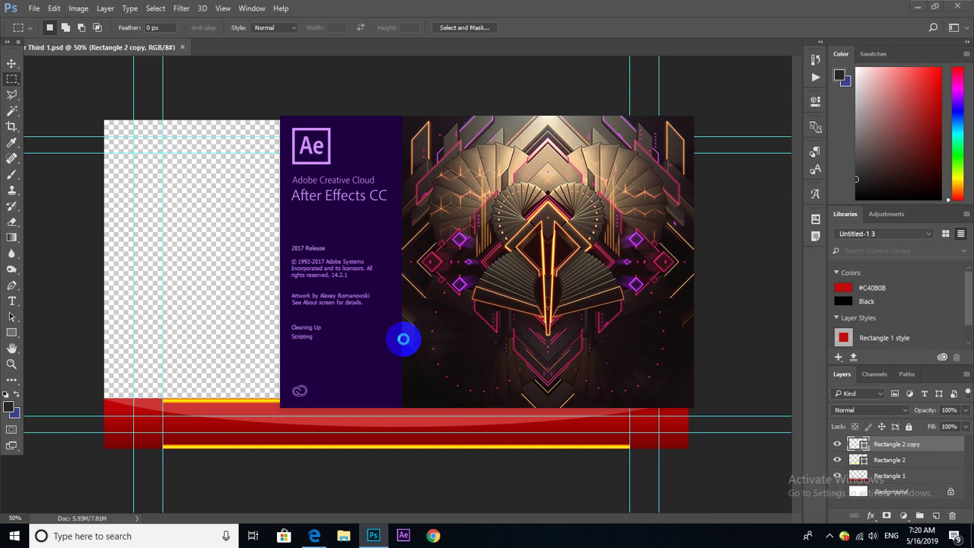
Step: Launch After Effects, dismiss the Start screen, and show the Project panel of the empty Untitled Project
click(403, 339)
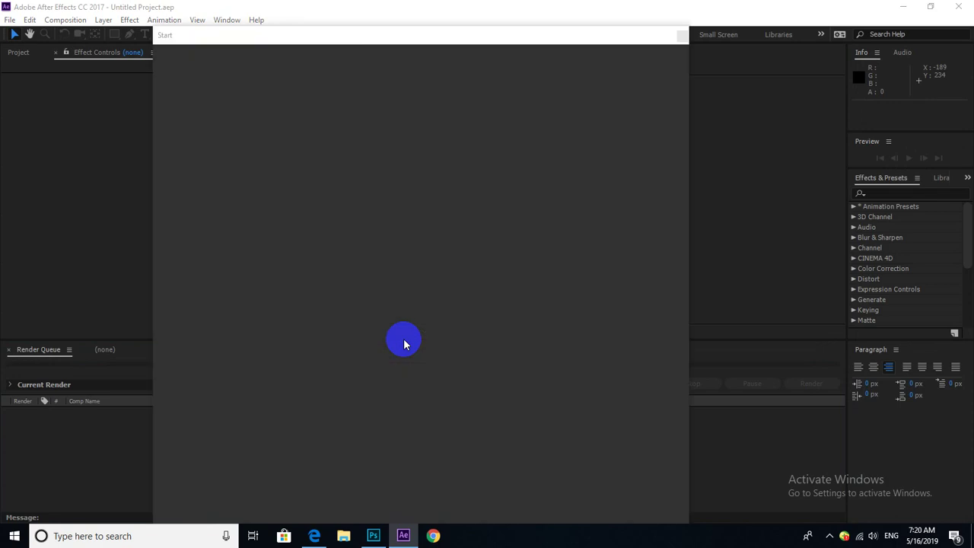
click(681, 36)
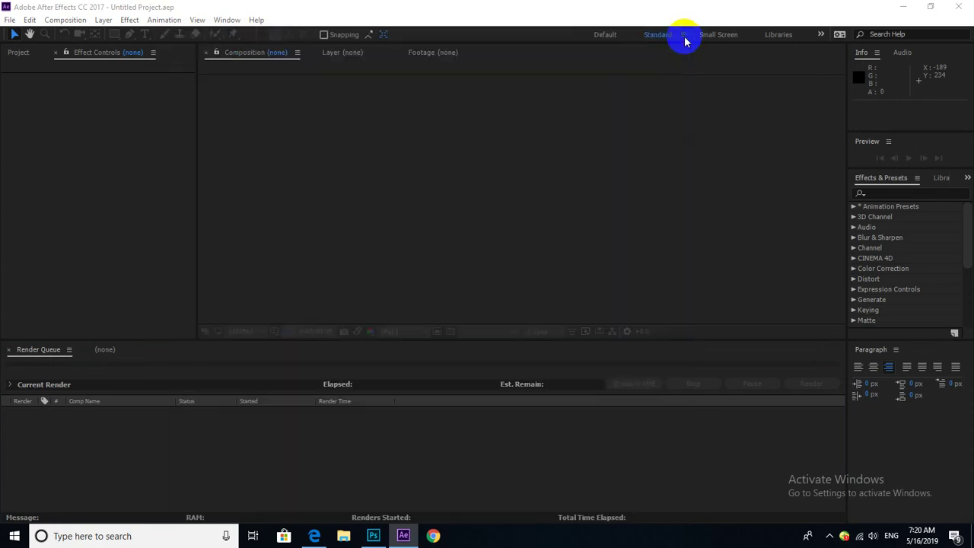
click(17, 52)
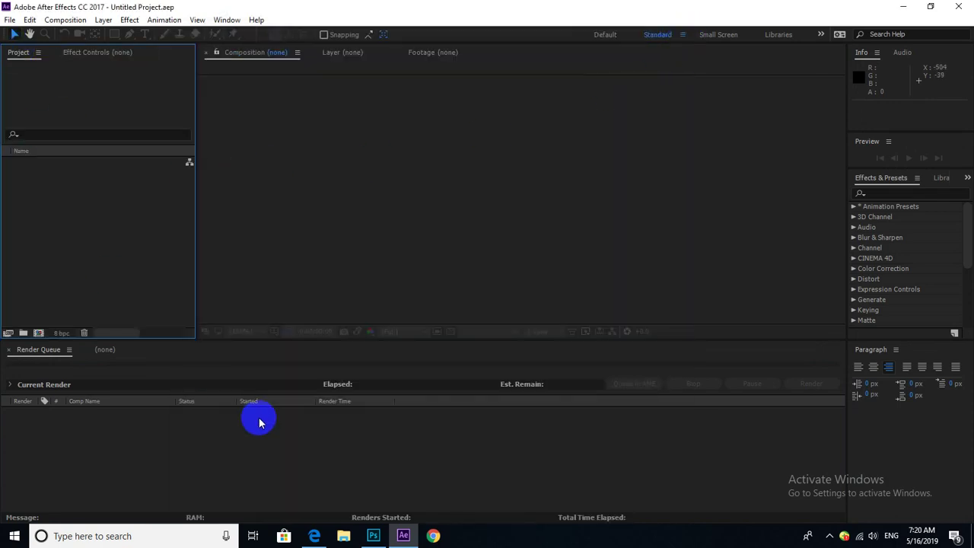
click(348, 539)
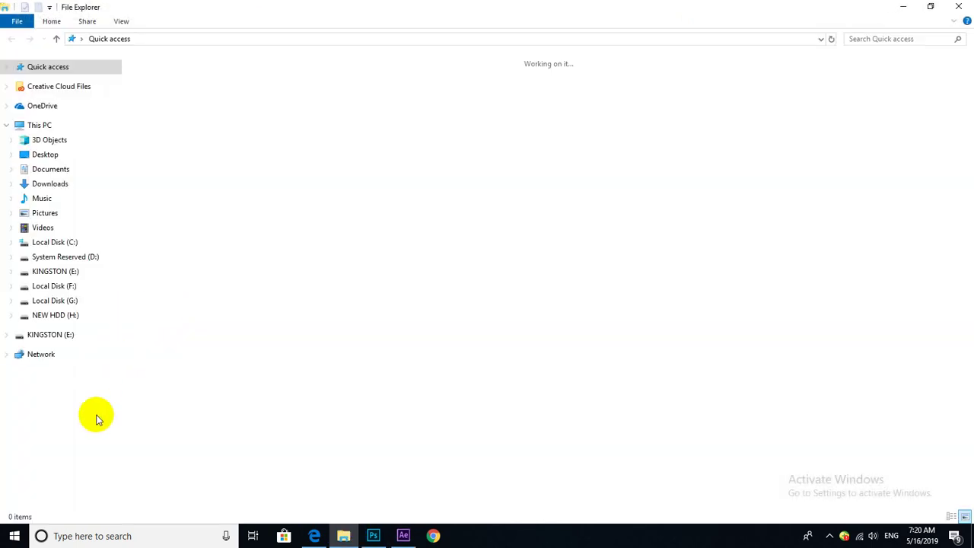
Step: Open the How to make Lower Third folder on NEW HDD (H:) to show Lower Third 1.psd
click(54, 317)
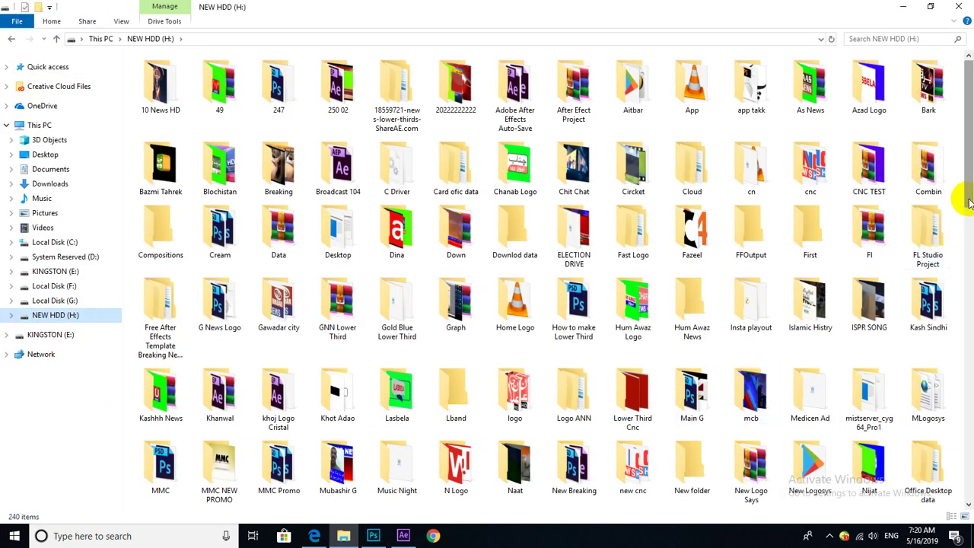
drag(966, 196, 966, 466)
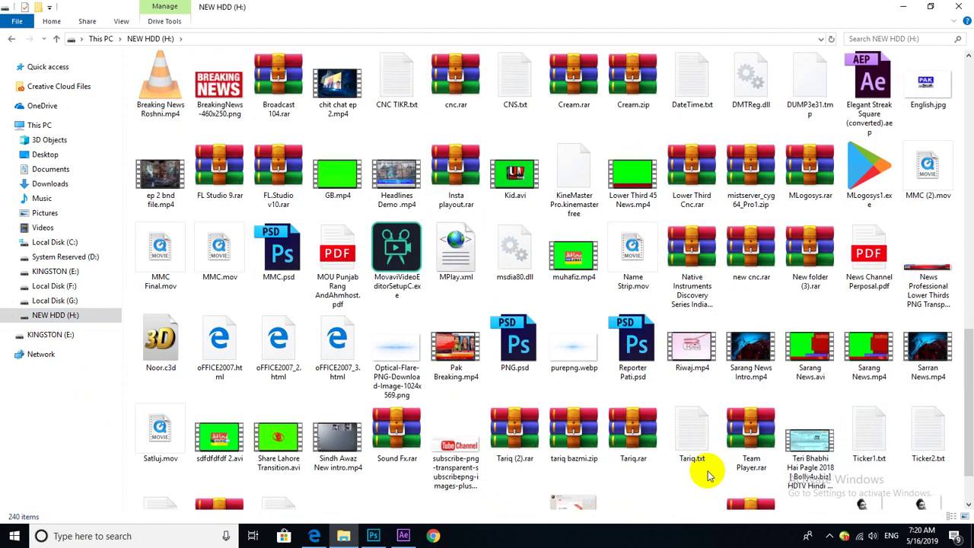
text(how)
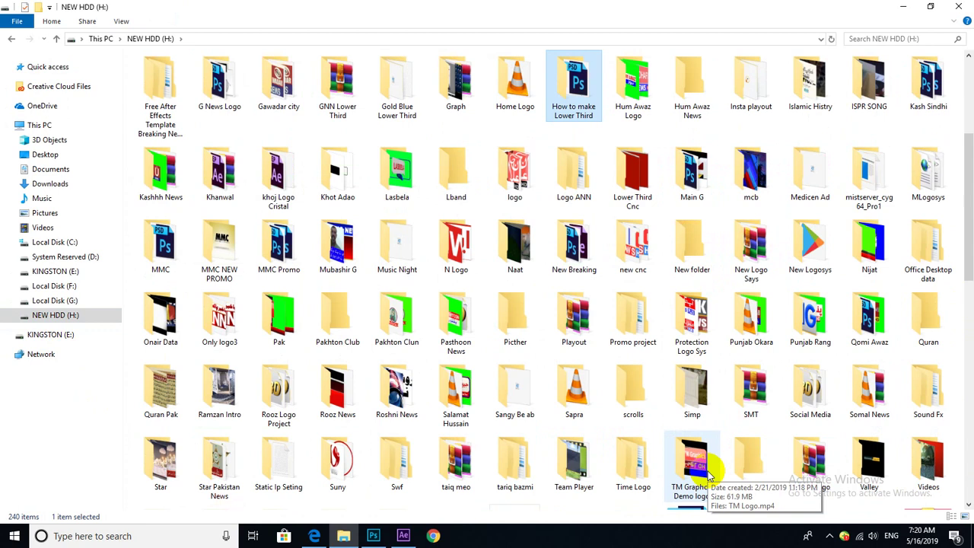
double_click(569, 103)
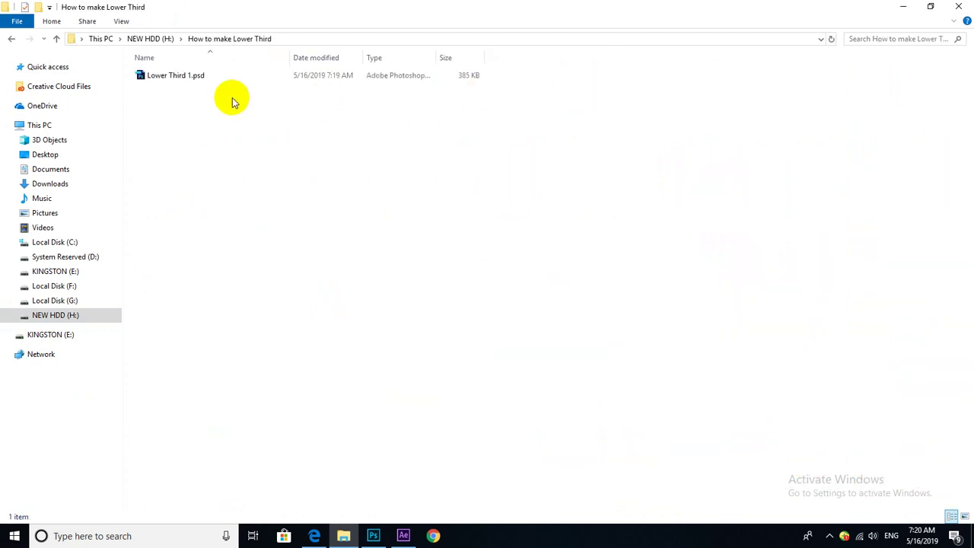
Step: Import Lower Third 1.psd as merged layers into a new 1920×1080 composition, shown over the transparency grid
mouse_move(189, 78)
mouse_down()
mouse_move(366, 493)
mouse_move(85, 234)
mouse_up()
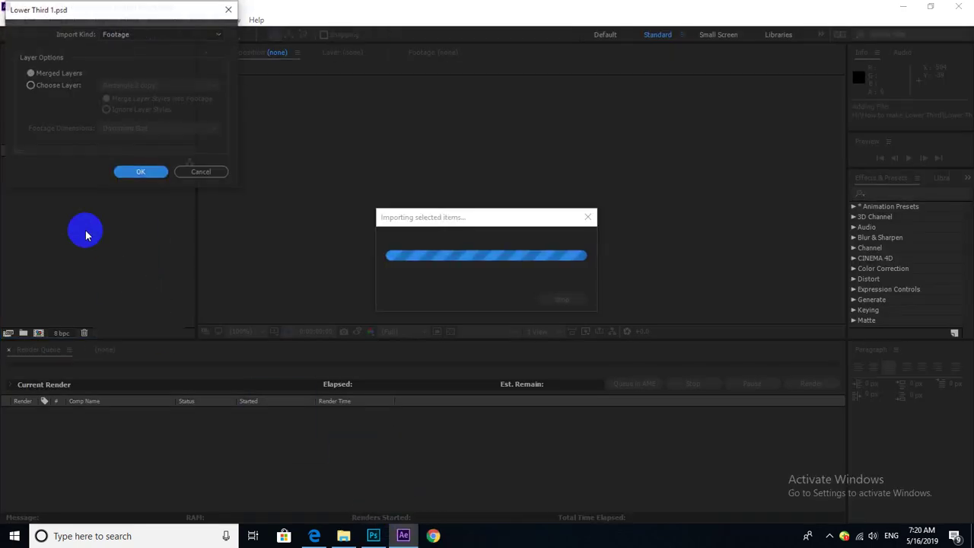
click(141, 172)
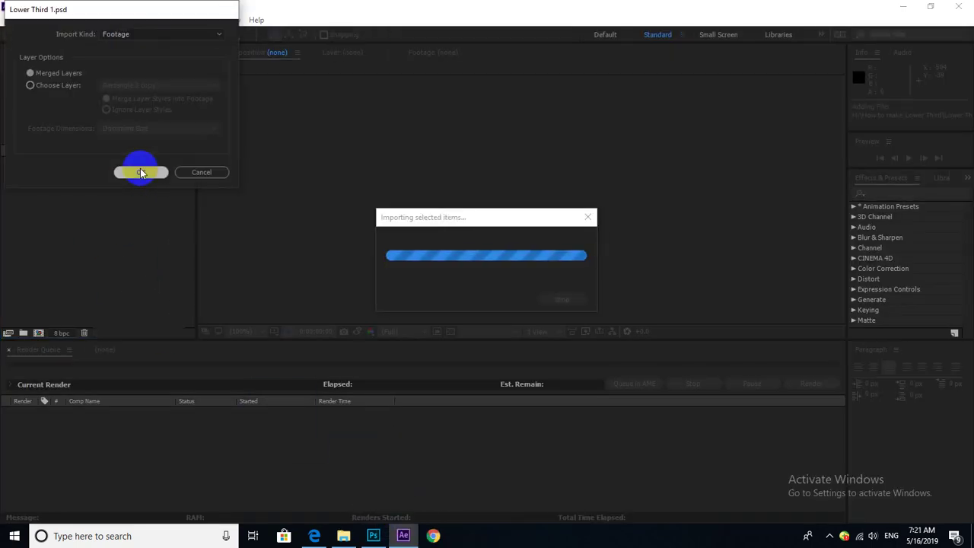
drag(15, 163, 38, 334)
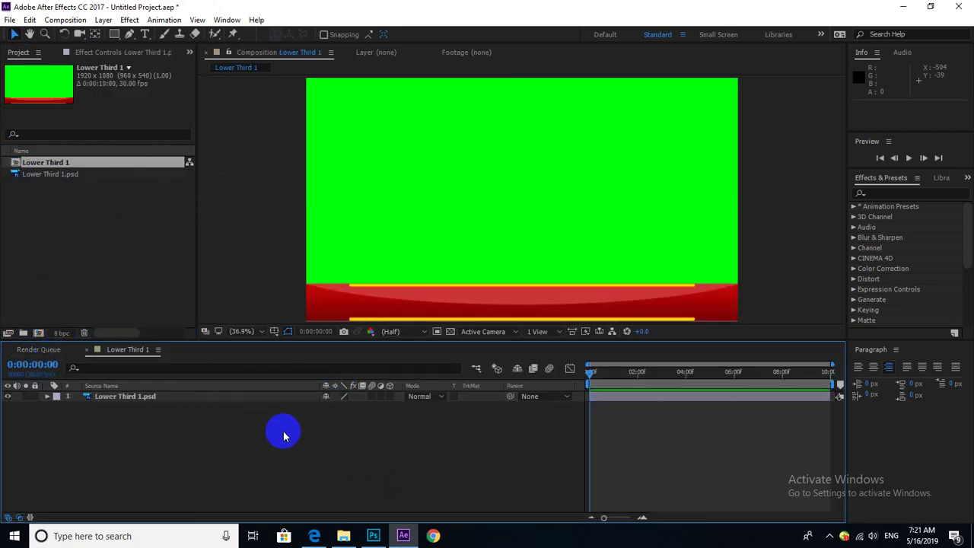
key(grave)
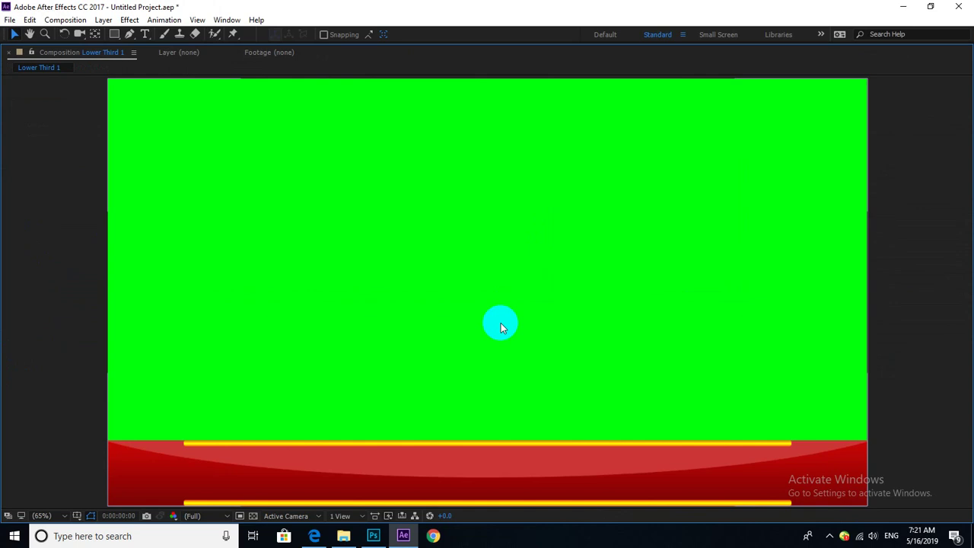
key(grave)
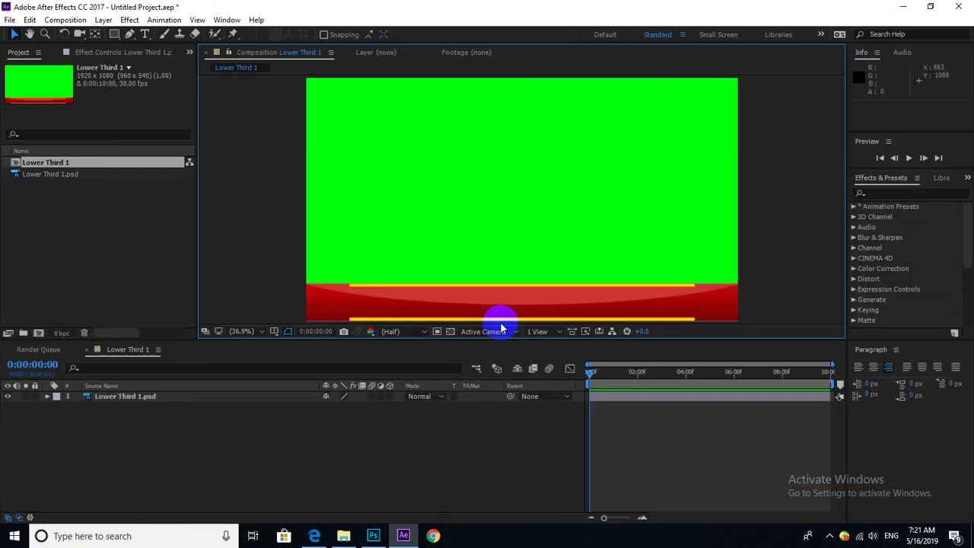
click(451, 331)
click(331, 479)
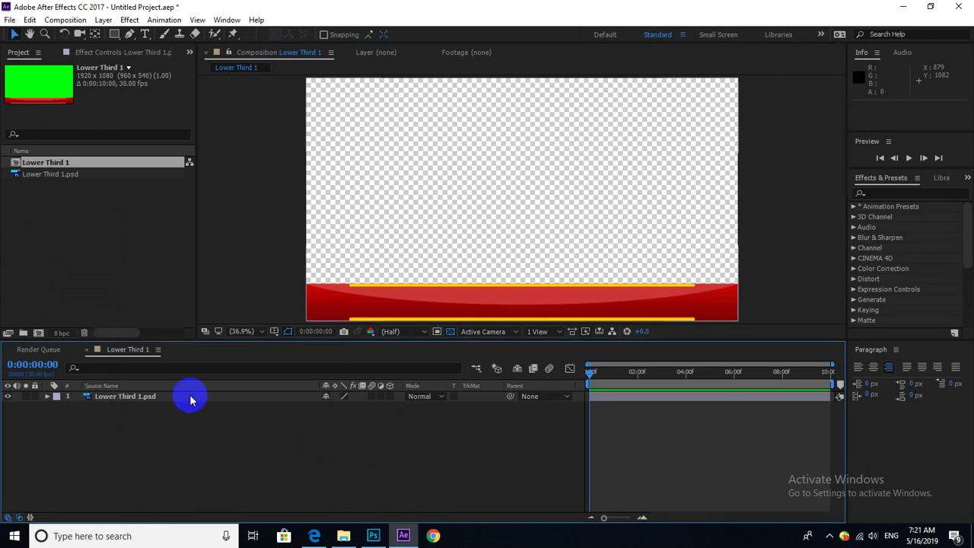
Step: Apply the Video Copilot Optical Flares effect to the Lower Third 1.psd layer
right_click(90, 450)
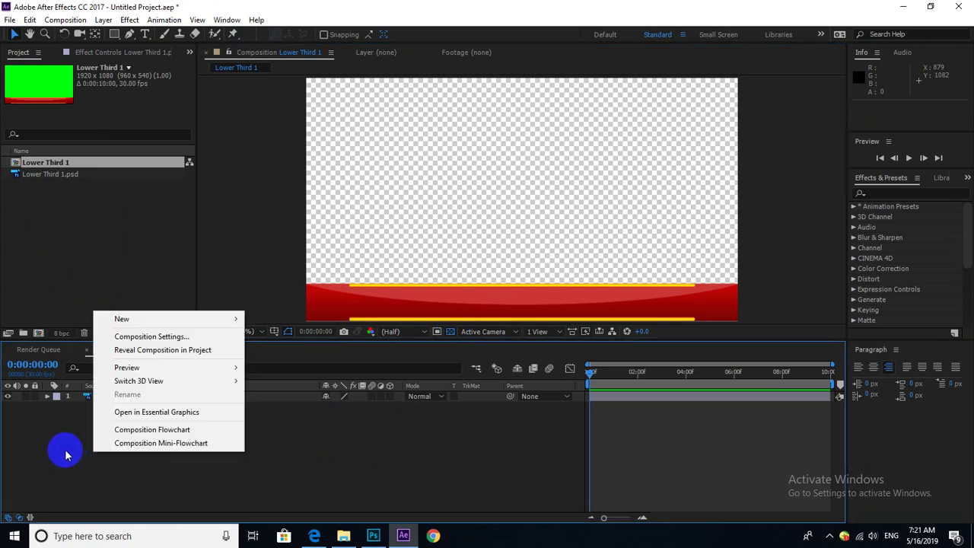
click(72, 451)
click(130, 20)
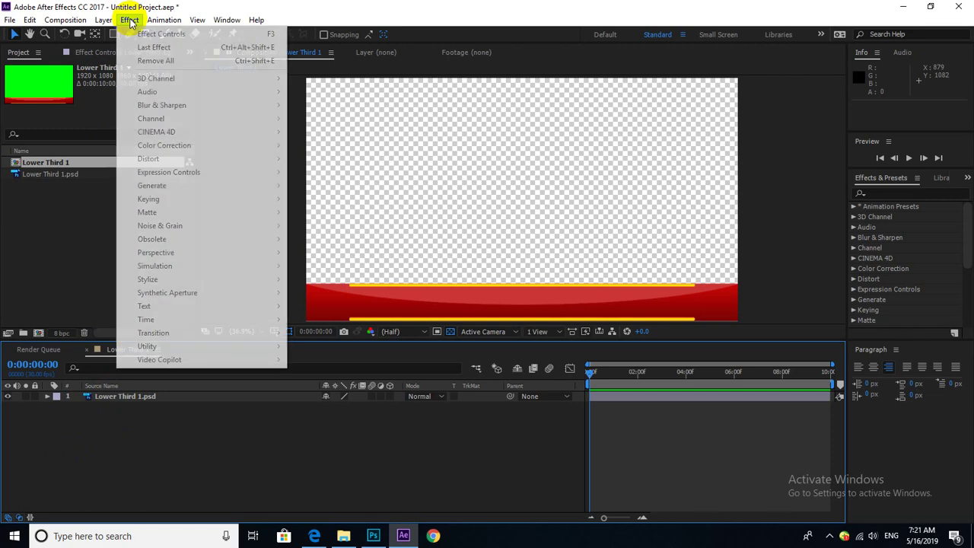
click(101, 399)
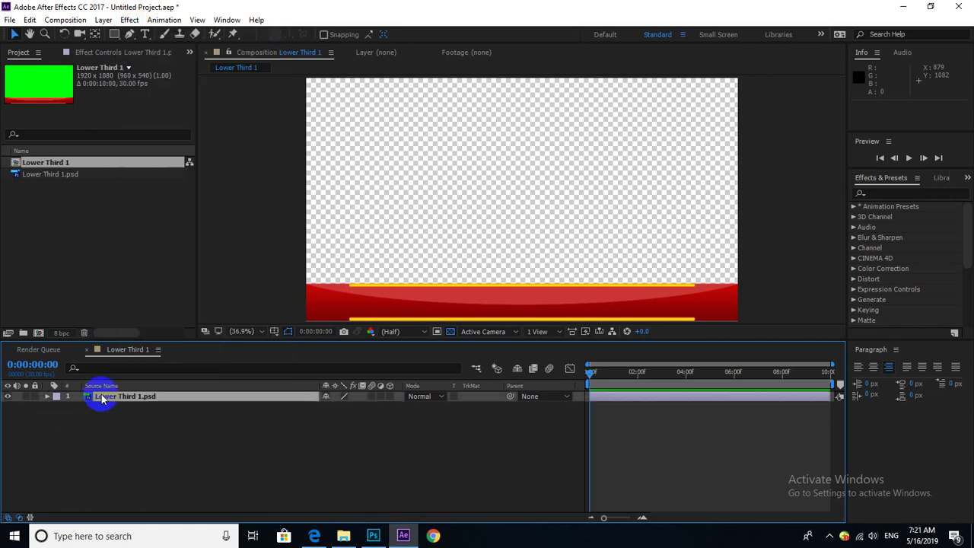
click(129, 20)
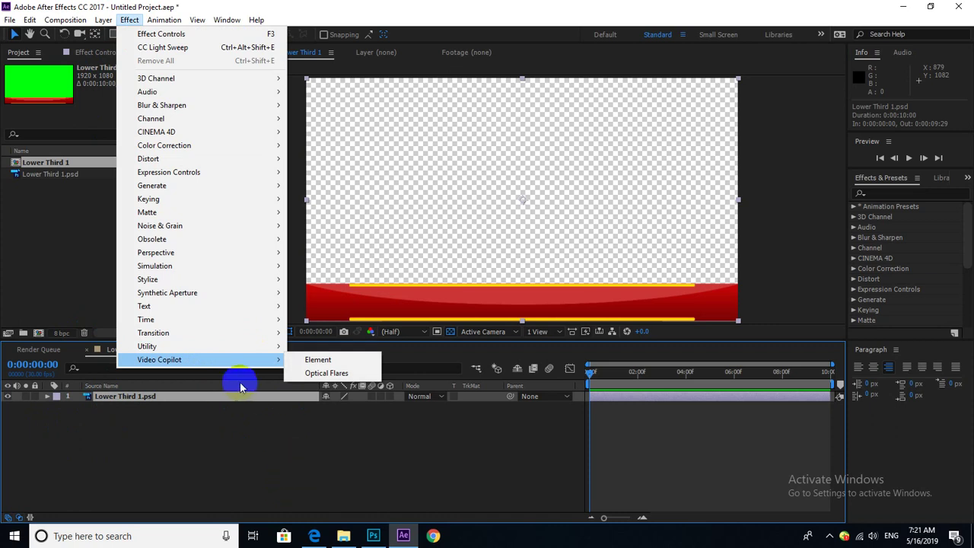
mouse_move(257, 358)
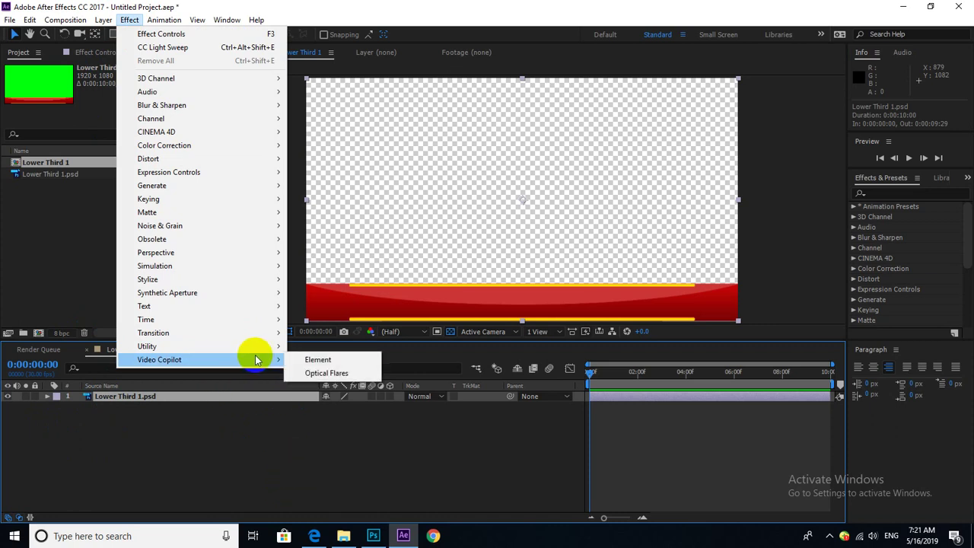
click(326, 373)
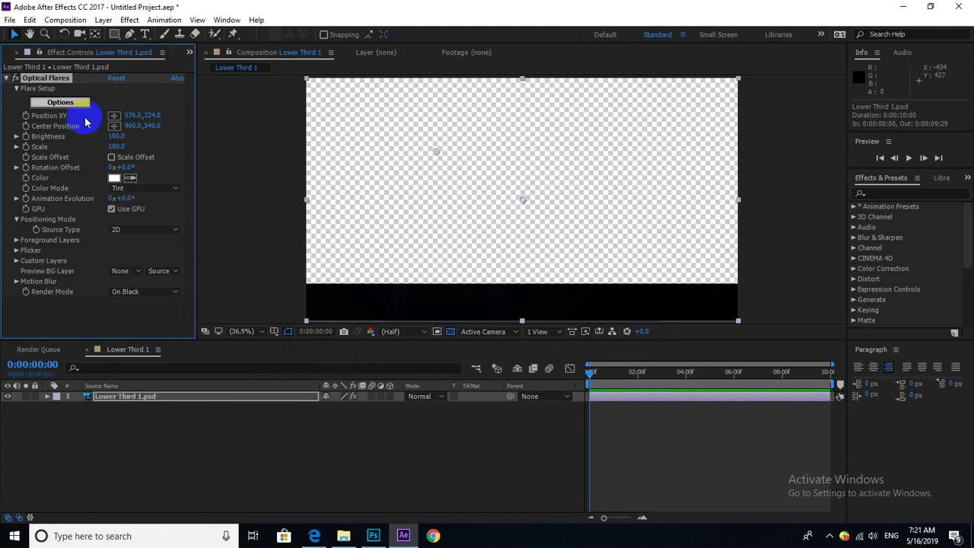
Step: Set the flare's Render Mode to Over Original and place it on the red band at 548.9, 1066.7
click(63, 105)
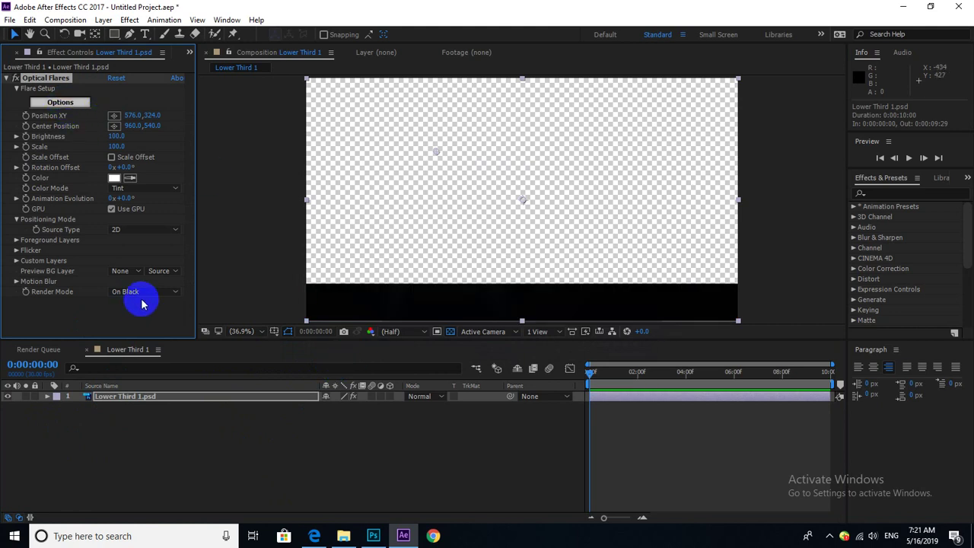
click(140, 296)
click(141, 330)
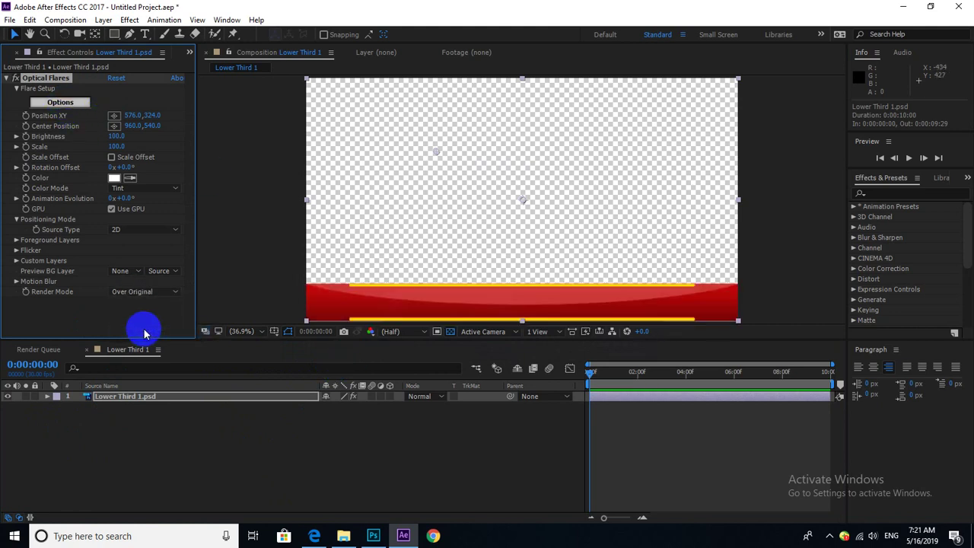
click(453, 160)
drag(437, 157, 429, 306)
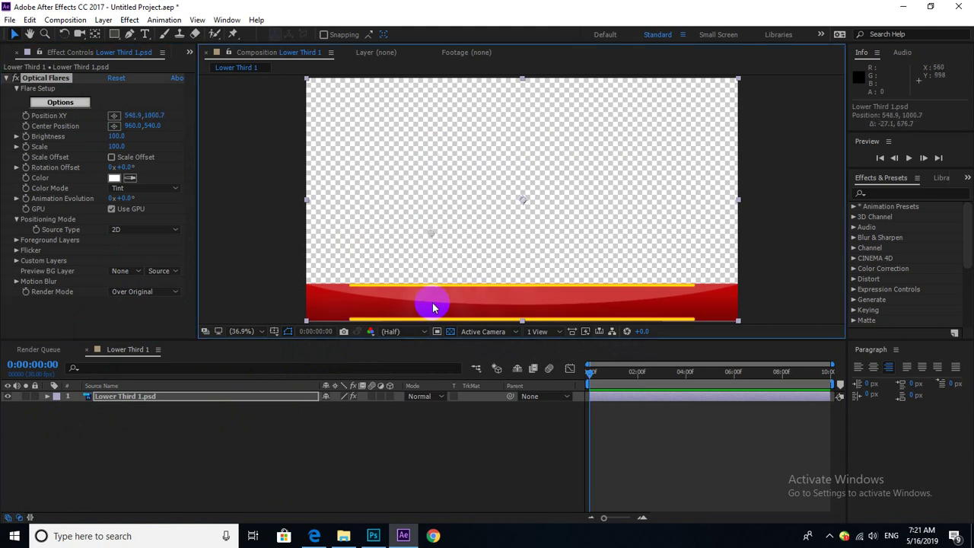
Step: Add a Streak lens, remove Spike Ball and two Multi Iris lenses, and hide another Multi Iris
click(67, 105)
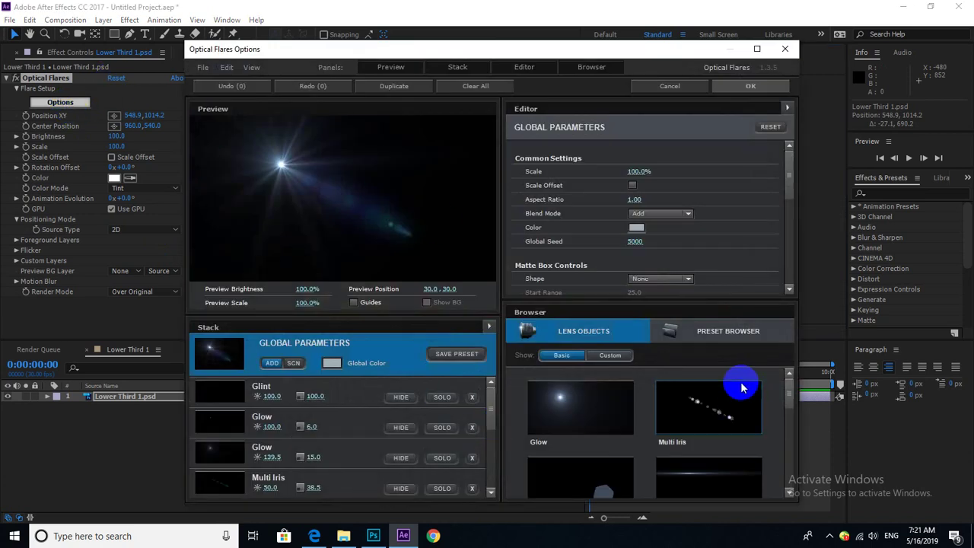
click(701, 480)
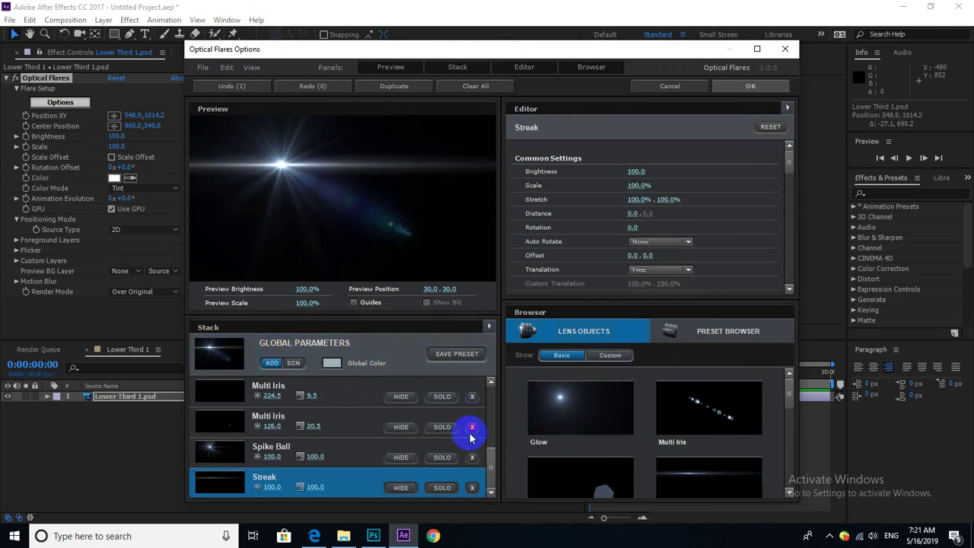
click(471, 458)
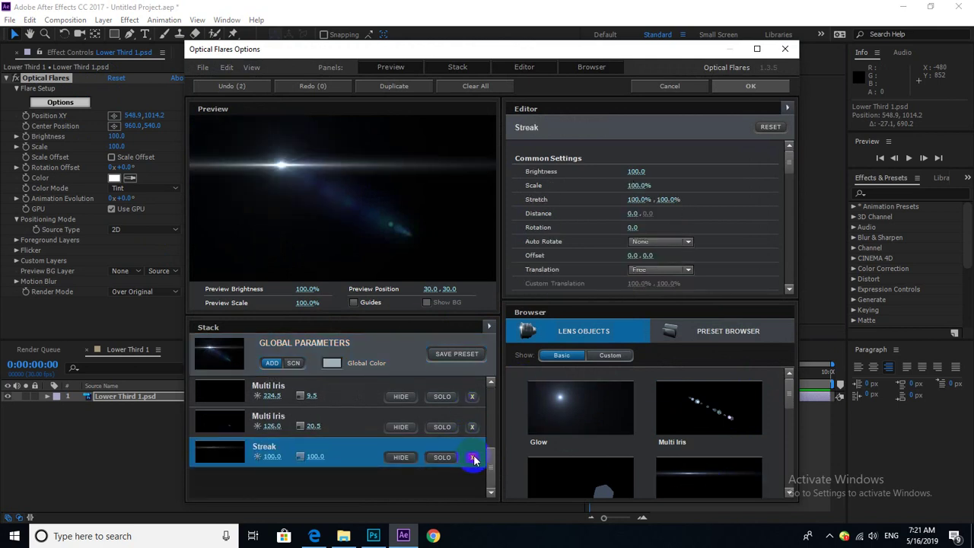
click(472, 429)
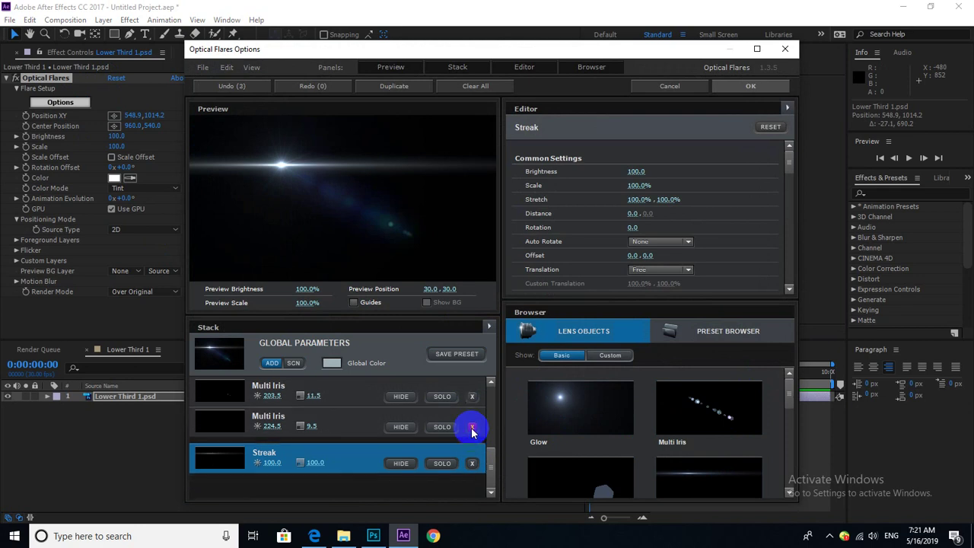
click(472, 397)
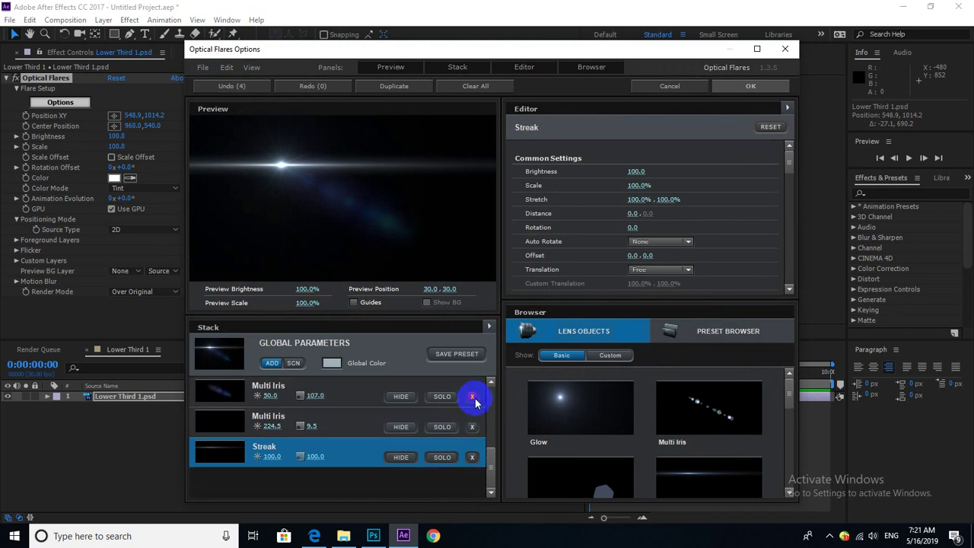
click(401, 396)
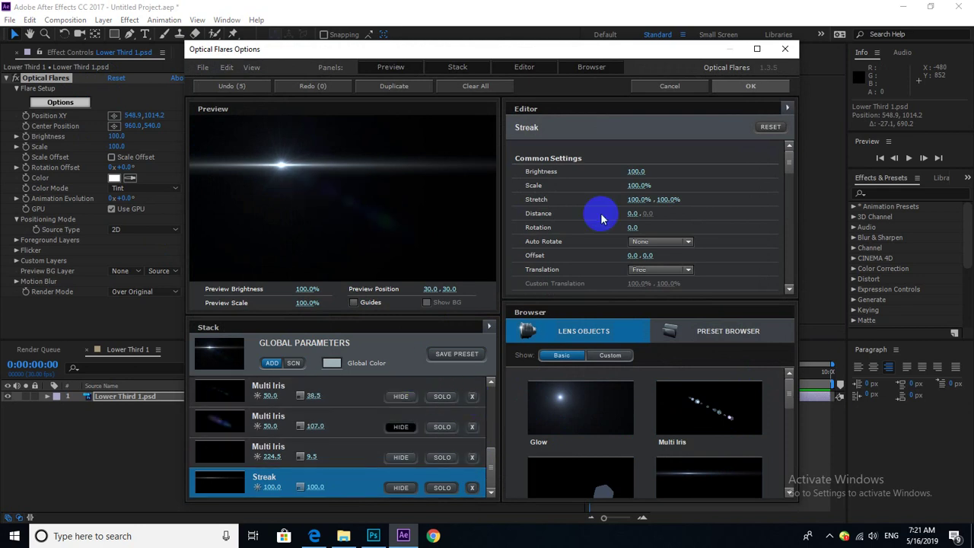
click(740, 86)
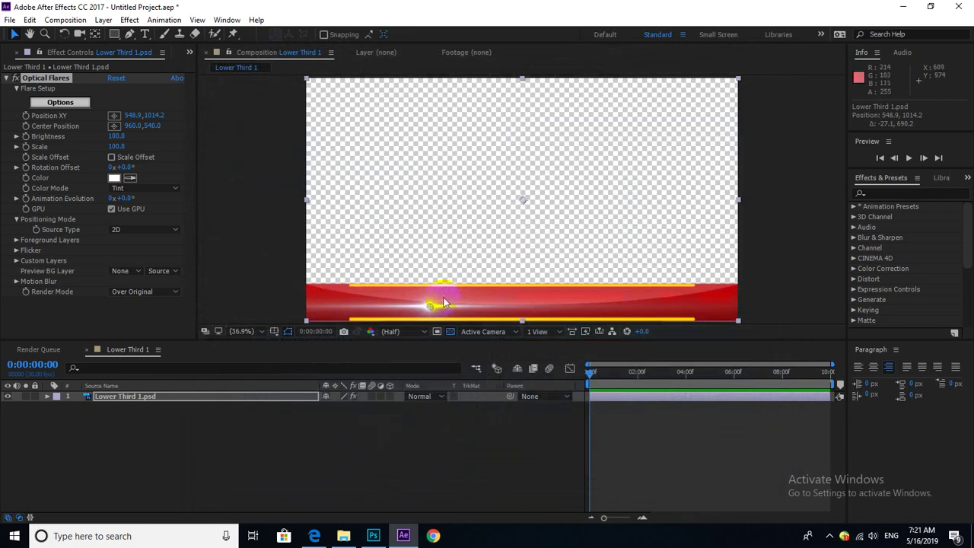
Step: Move the flare onto the upper yellow line at 887.3, 922.2 and tint it yellow FFC600
drag(429, 305, 516, 319)
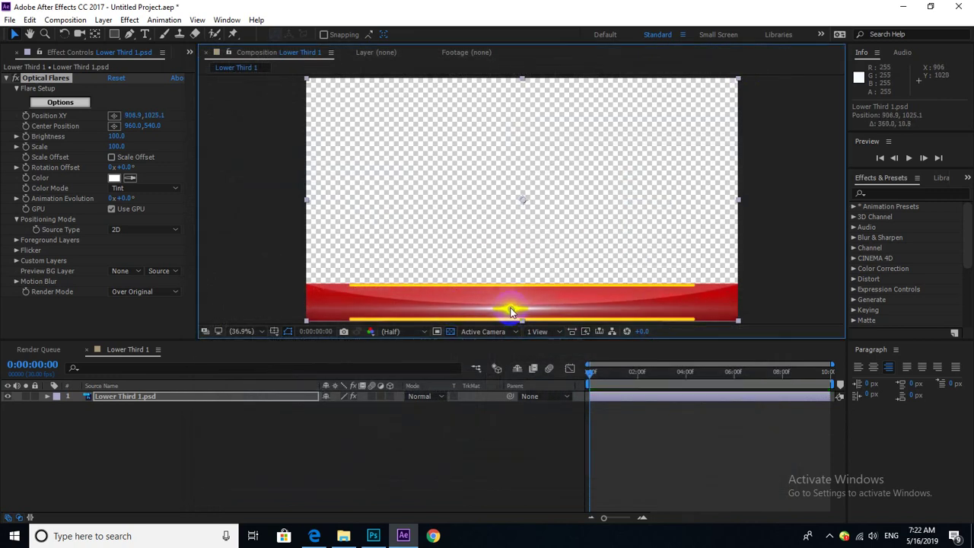
drag(515, 321, 505, 283)
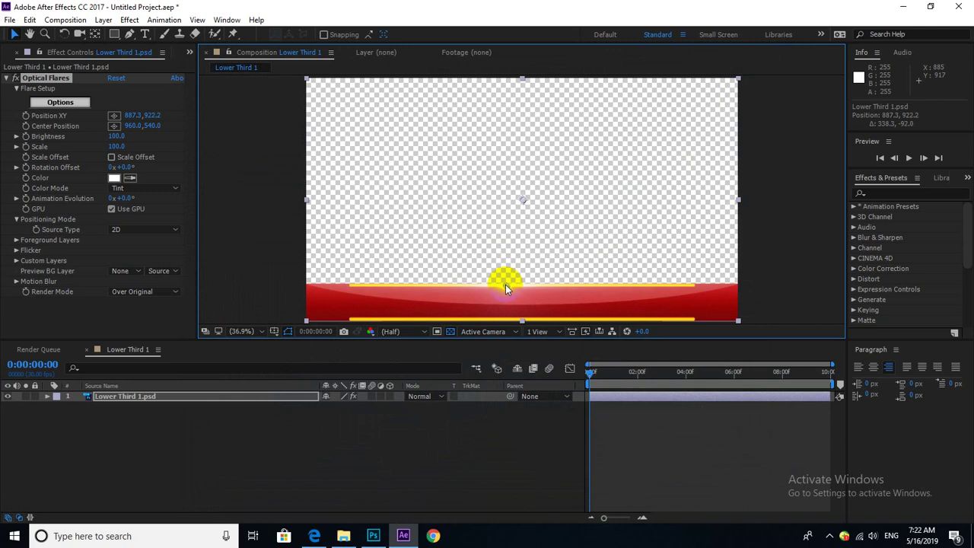
click(114, 179)
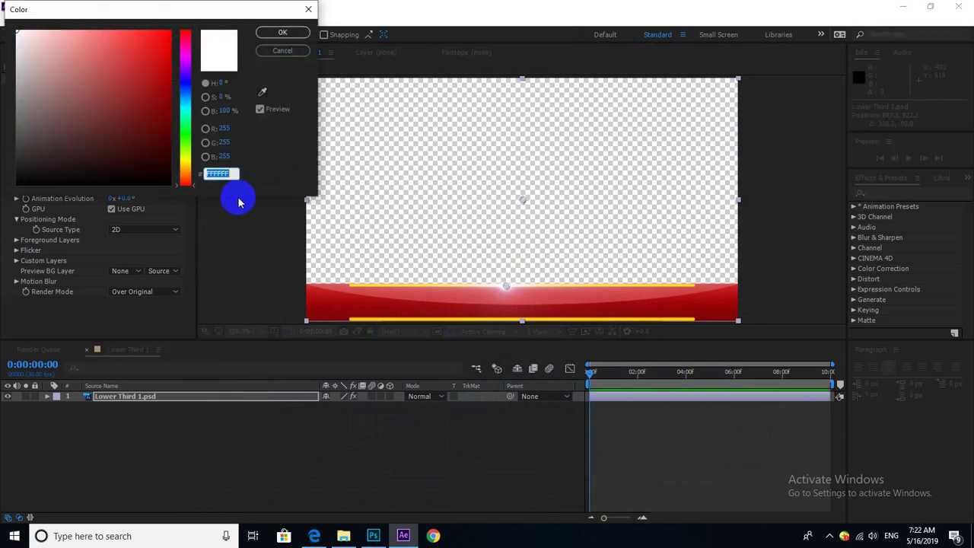
drag(184, 172, 183, 165)
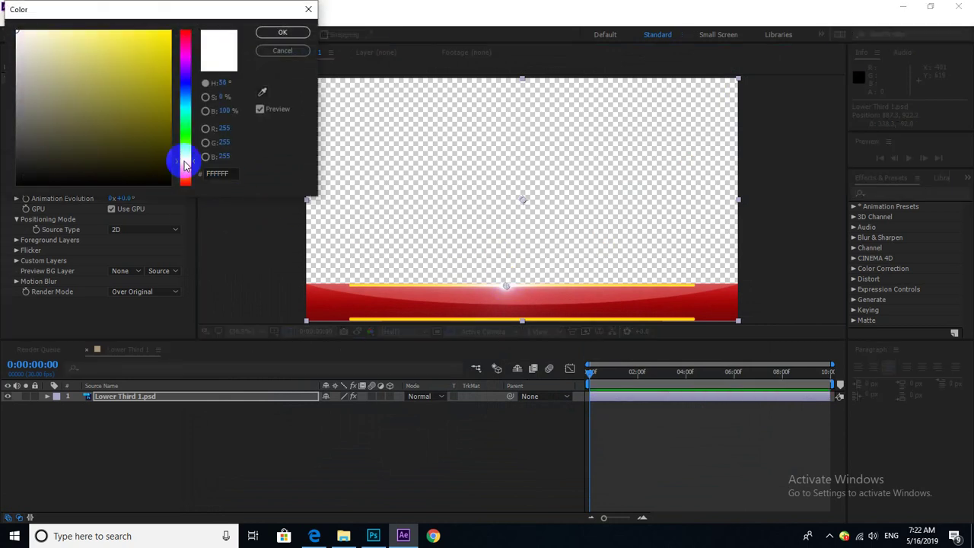
drag(130, 70, 252, 19)
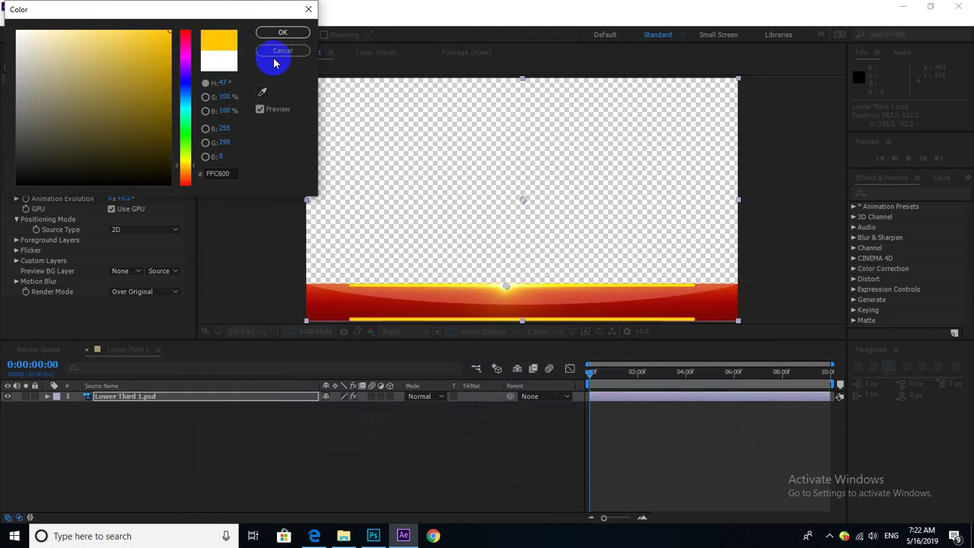
click(280, 33)
click(73, 106)
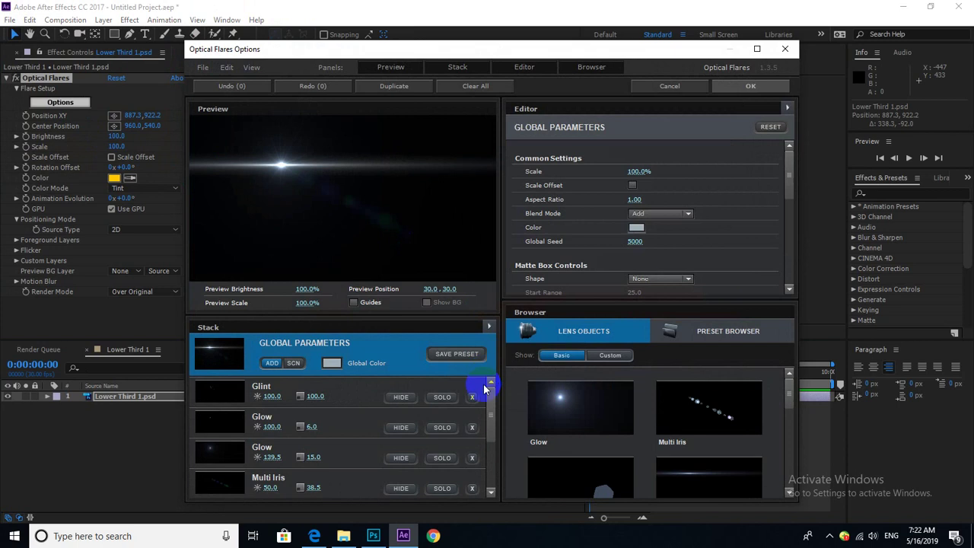
Step: Hide the second Glow element and move the flare toward the lower yellow line
click(399, 457)
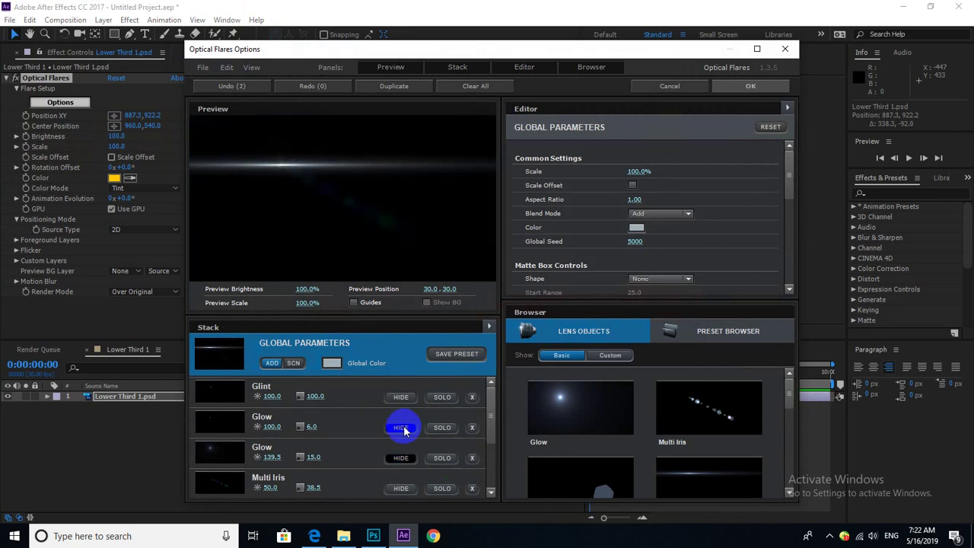
click(749, 86)
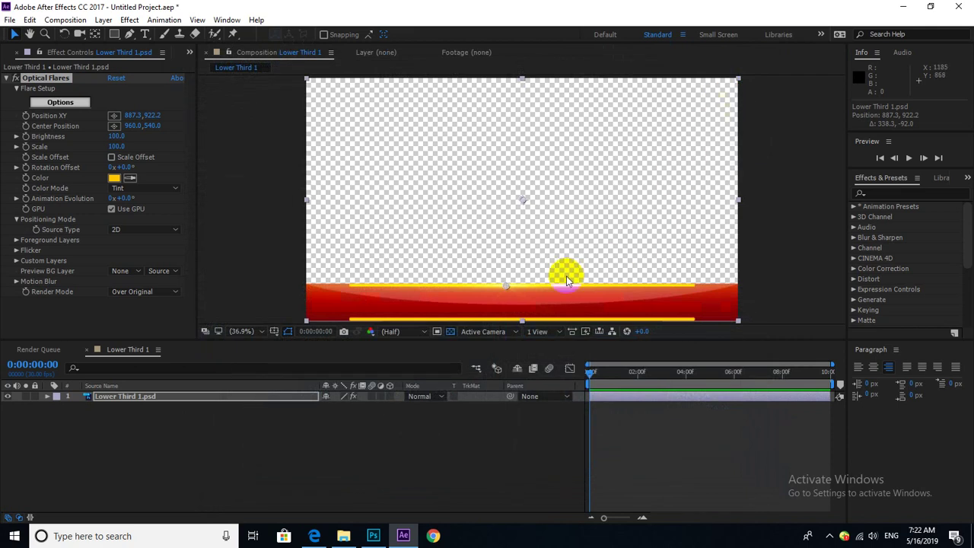
mouse_move(507, 289)
mouse_down()
mouse_move(514, 320)
mouse_move(508, 291)
mouse_up()
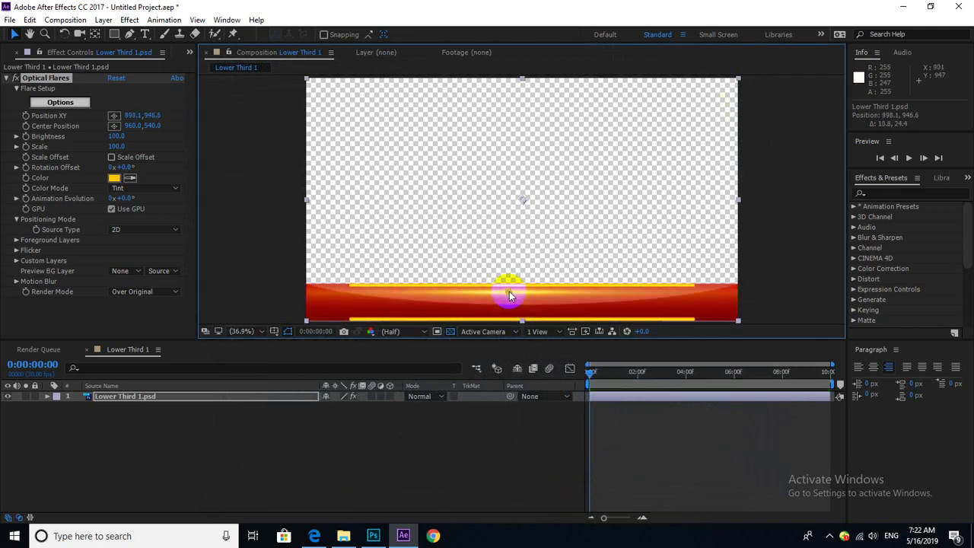
mouse_move(508, 292)
mouse_down()
mouse_move(687, 285)
mouse_move(349, 316)
mouse_move(530, 313)
mouse_move(522, 318)
mouse_up()
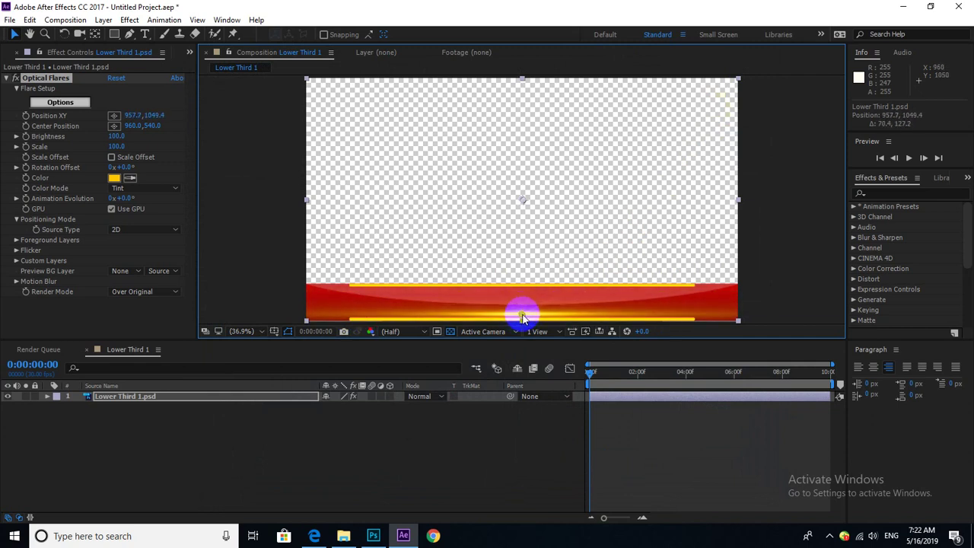
Step: Hide two more Multi Iris elements and the Glint in the Optical Flares editor
click(60, 102)
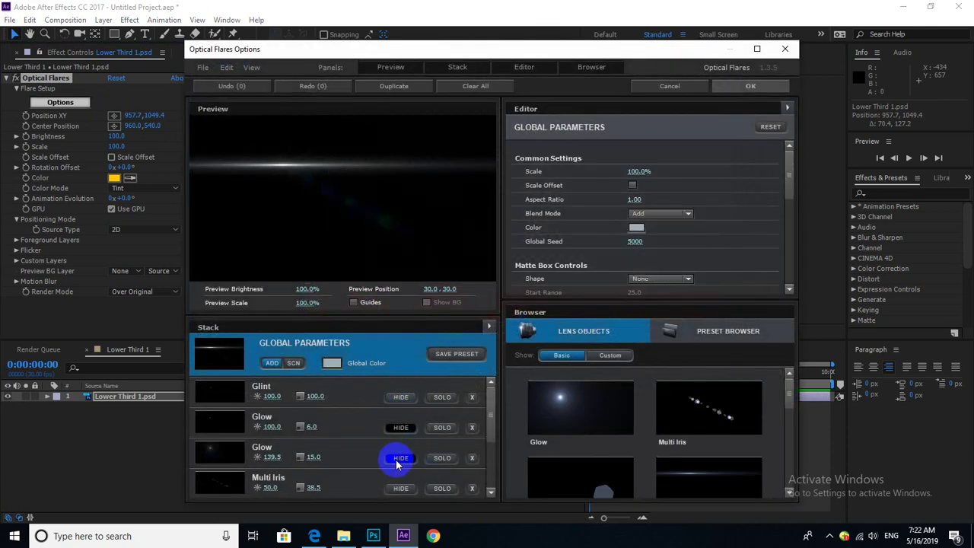
drag(489, 413, 482, 450)
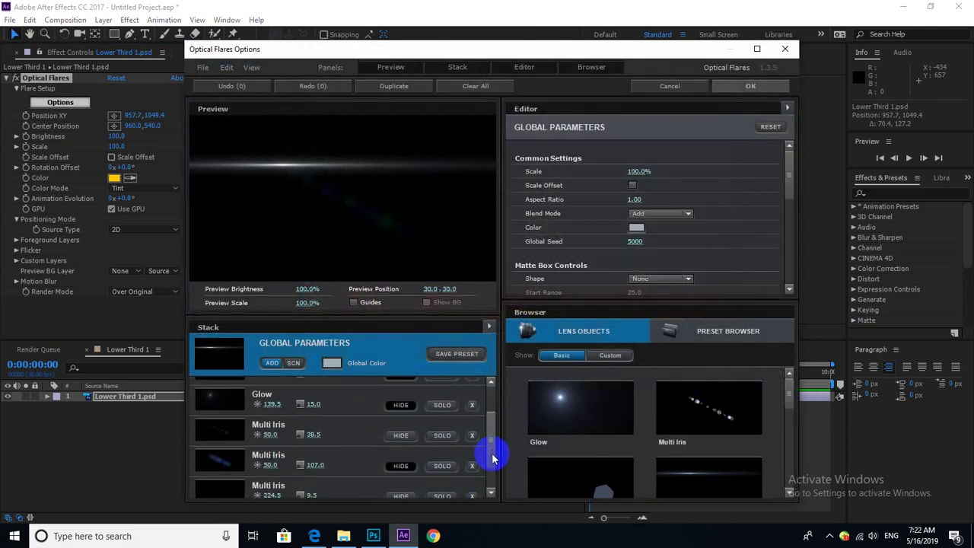
click(400, 436)
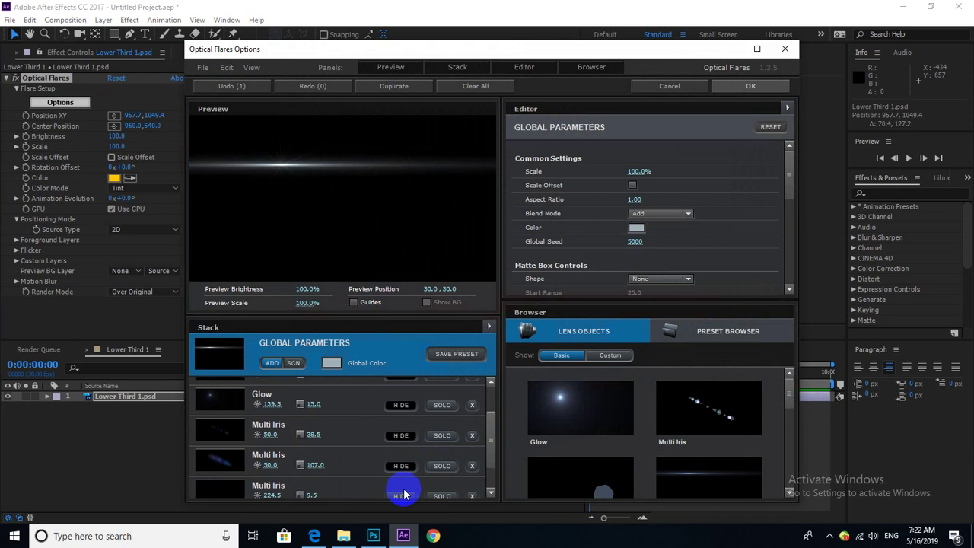
drag(489, 446, 487, 463)
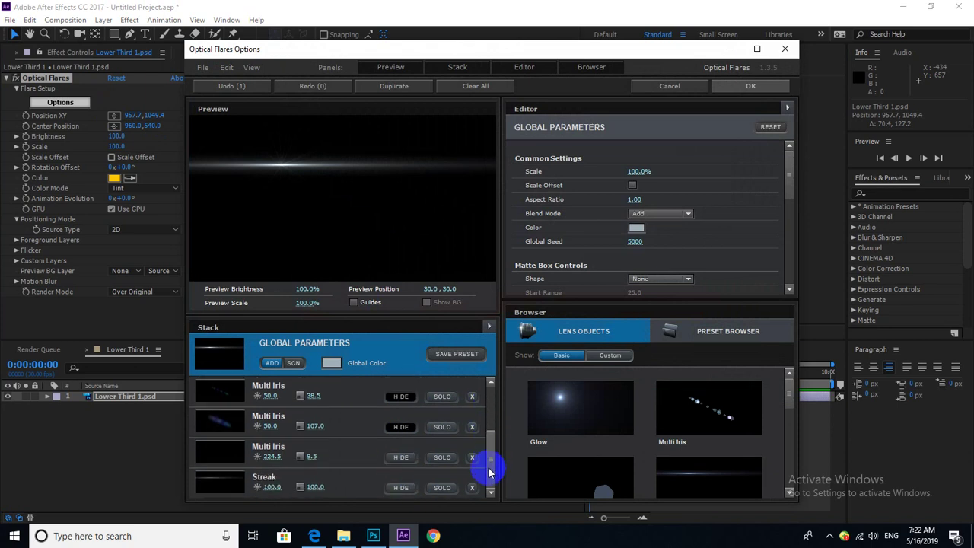
click(407, 458)
drag(492, 453, 492, 401)
click(404, 398)
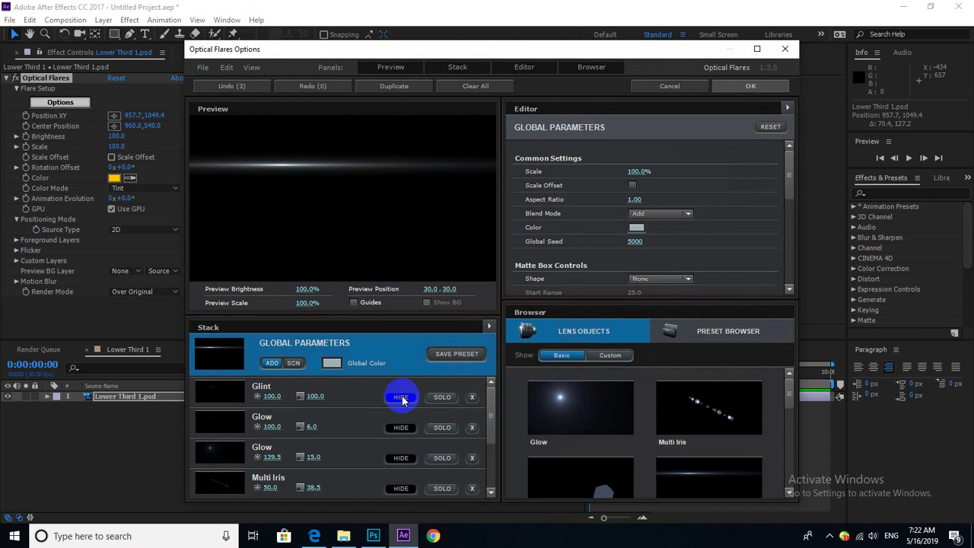
click(743, 86)
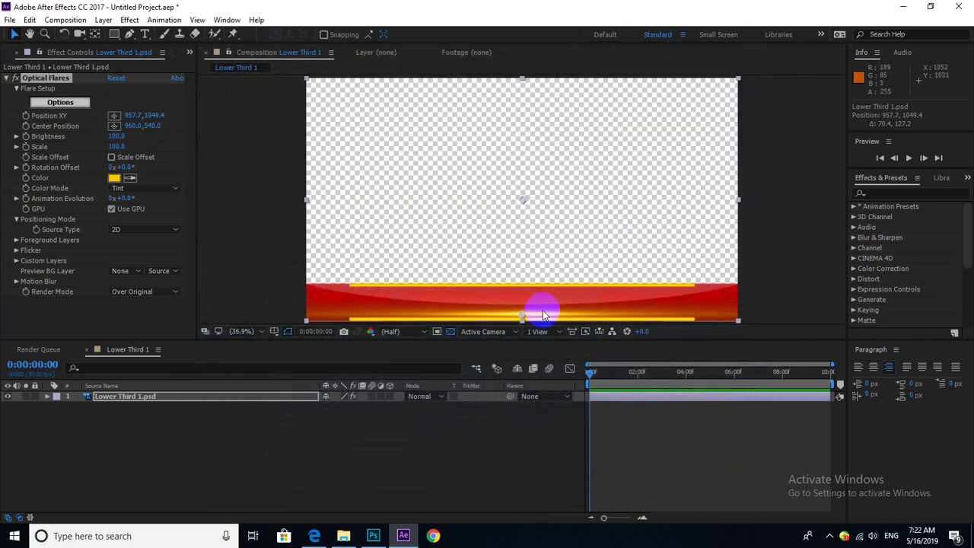
Step: Set the flare's Position XY horizontal value to 644.2
mouse_move(525, 314)
mouse_down()
mouse_move(522, 298)
mouse_move(518, 322)
mouse_move(500, 296)
mouse_up()
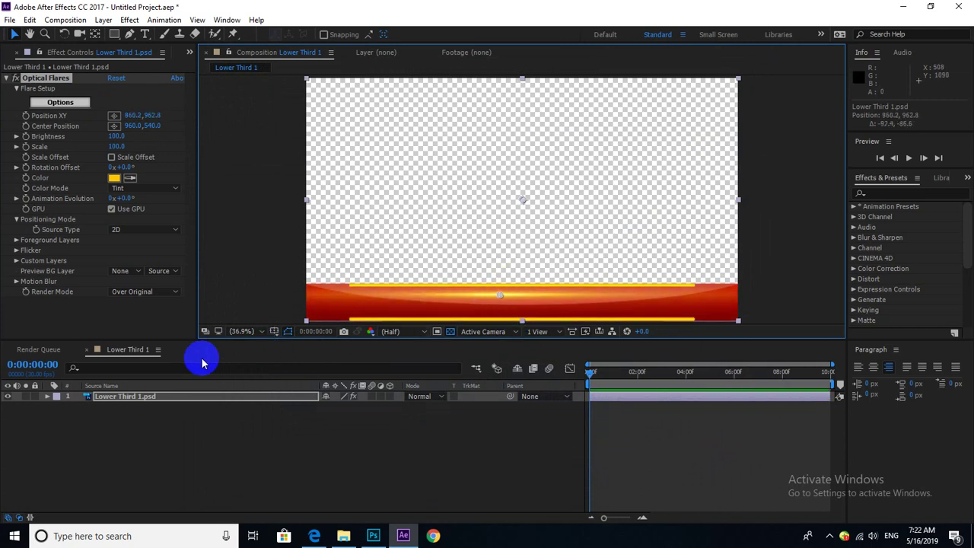
click(131, 114)
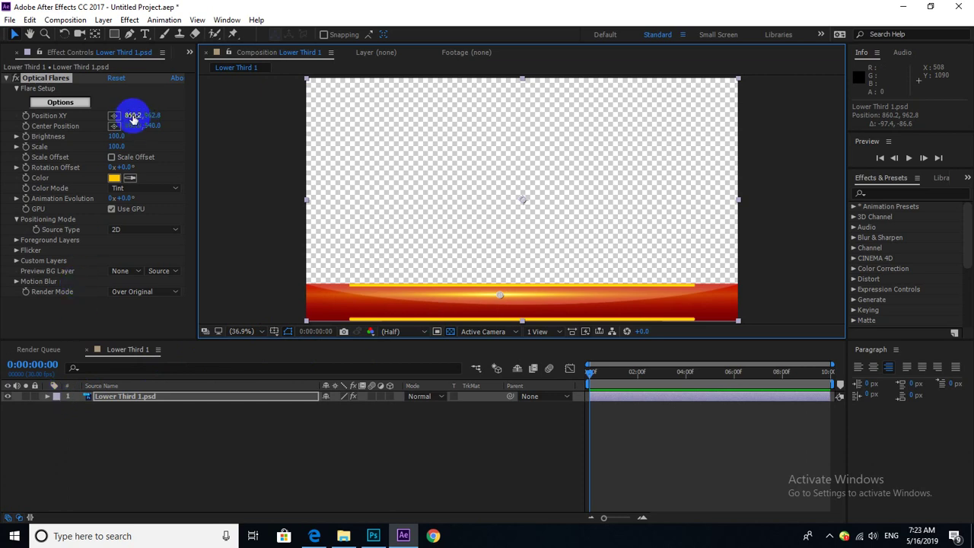
text(644.2)
key(Return)
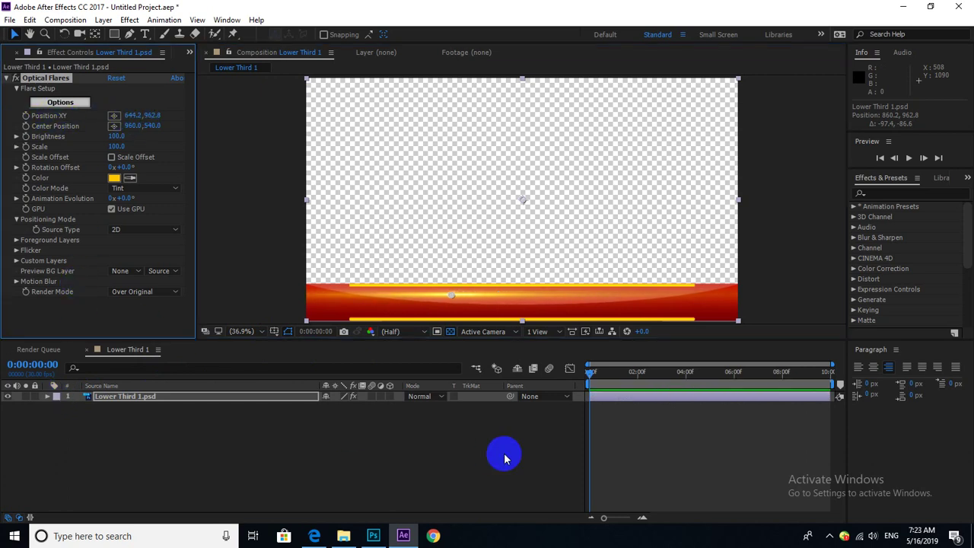
Step: Scrub the flare's Position XY to -1596.8, 919.8, off the canvas's left edge
drag(131, 115, 3, 106)
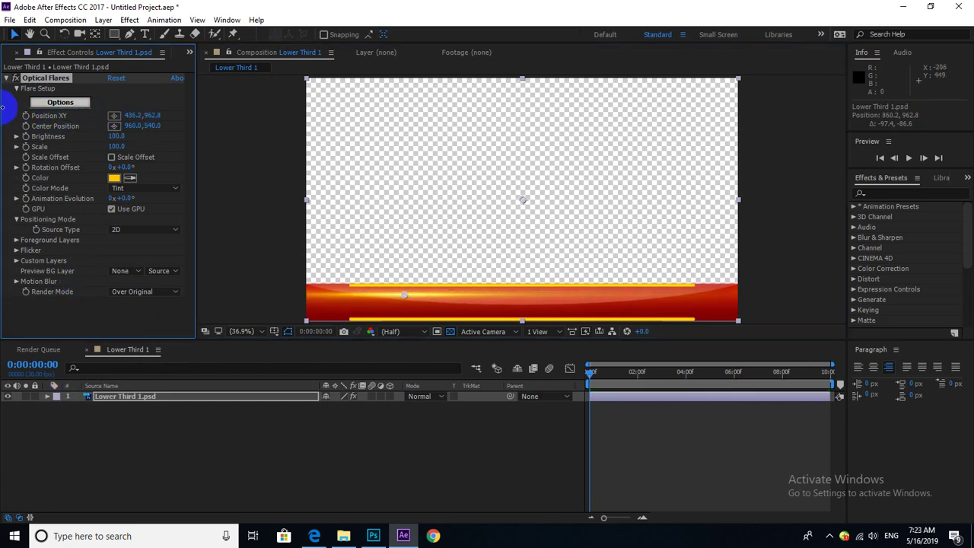
drag(148, 115, 2, 114)
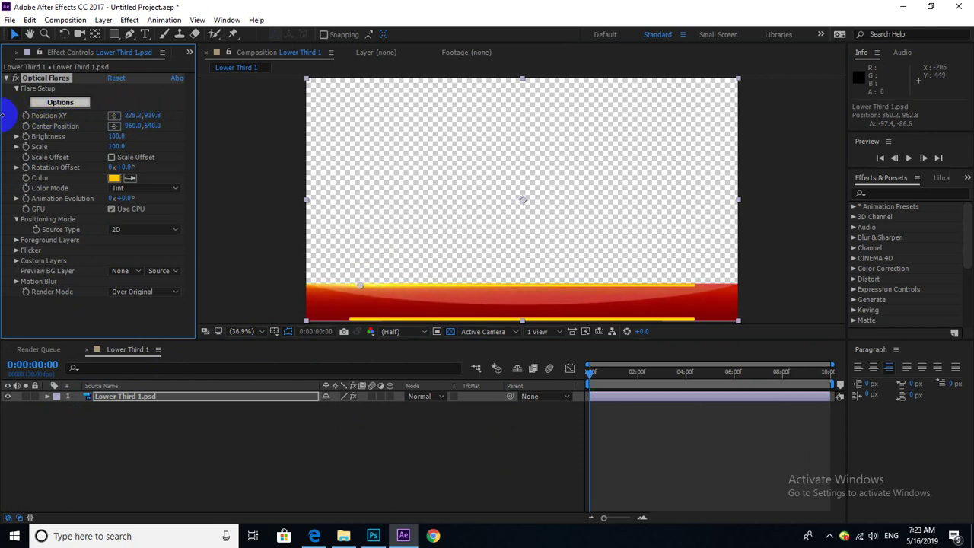
click(104, 137)
drag(132, 114, 2, 99)
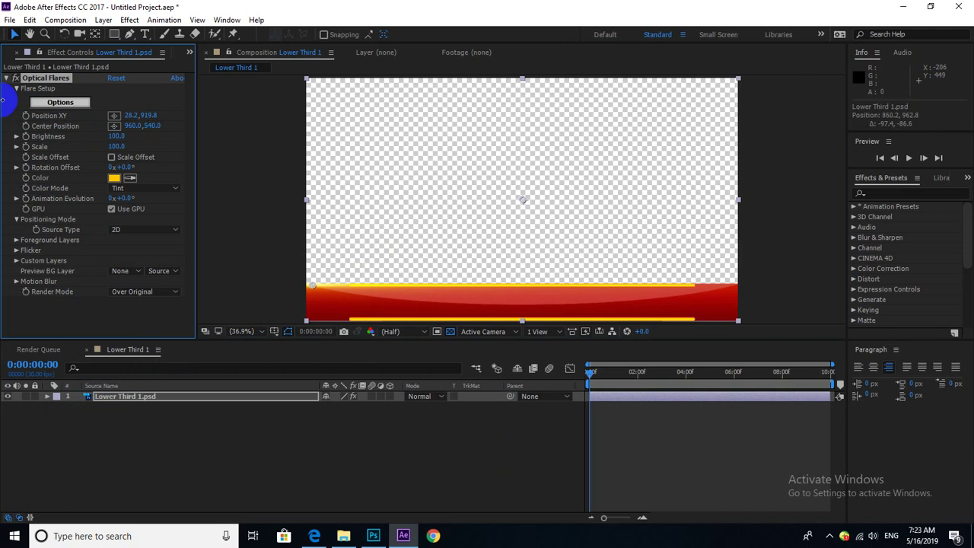
drag(171, 120, 10, 125)
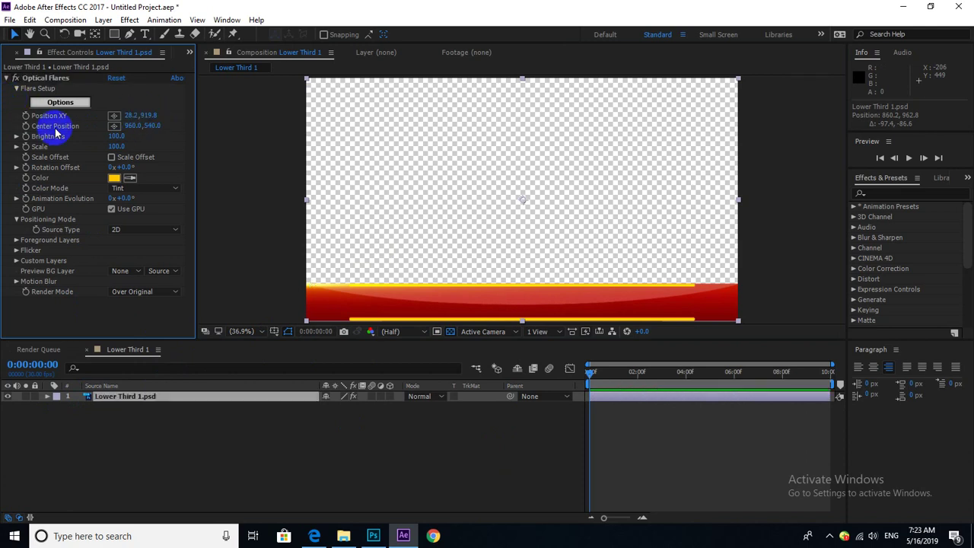
drag(128, 116, 11, 122)
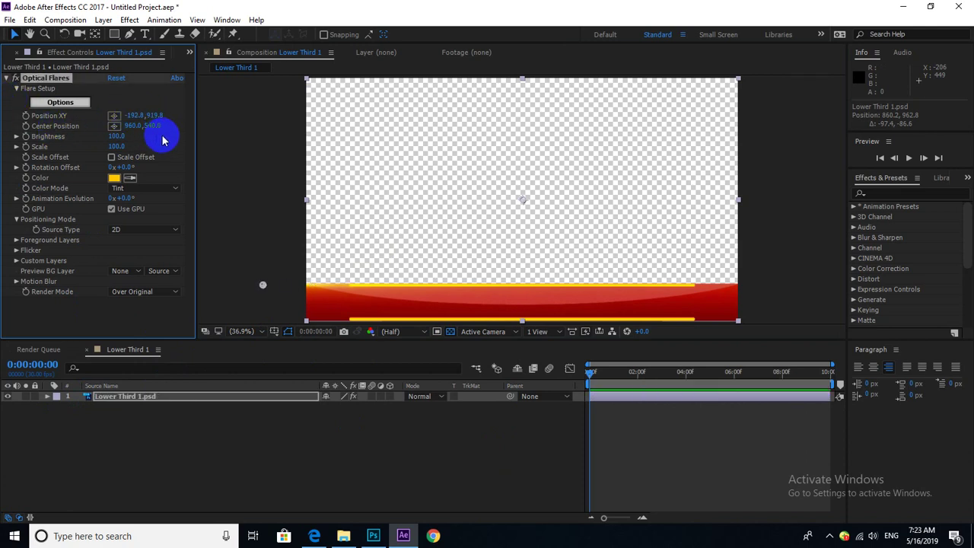
drag(136, 118, 3, 107)
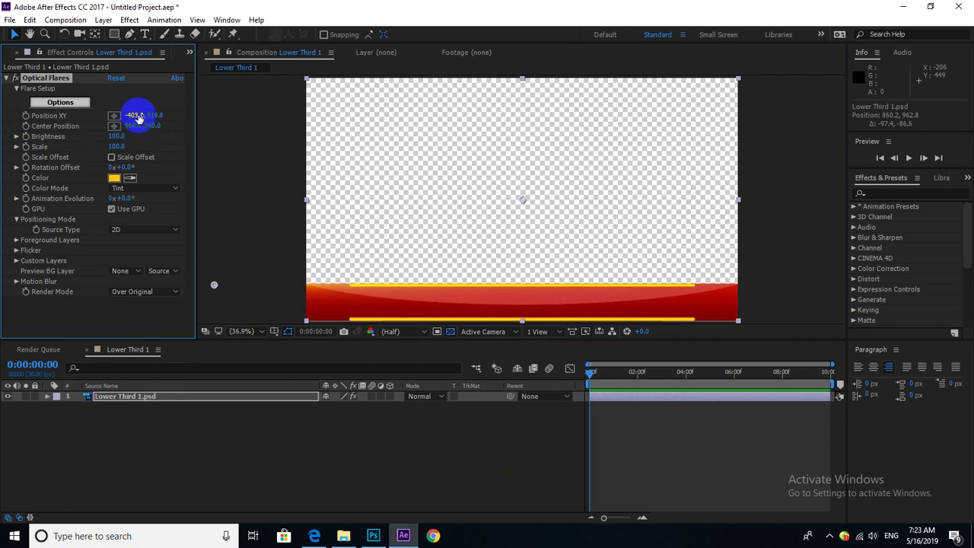
mouse_move(135, 115)
mouse_down()
mouse_move(2, 107)
mouse_move(152, 124)
mouse_move(4, 114)
mouse_up()
mouse_move(111, 127)
mouse_down()
mouse_move(135, 118)
mouse_move(5, 114)
mouse_up()
drag(135, 119, 11, 116)
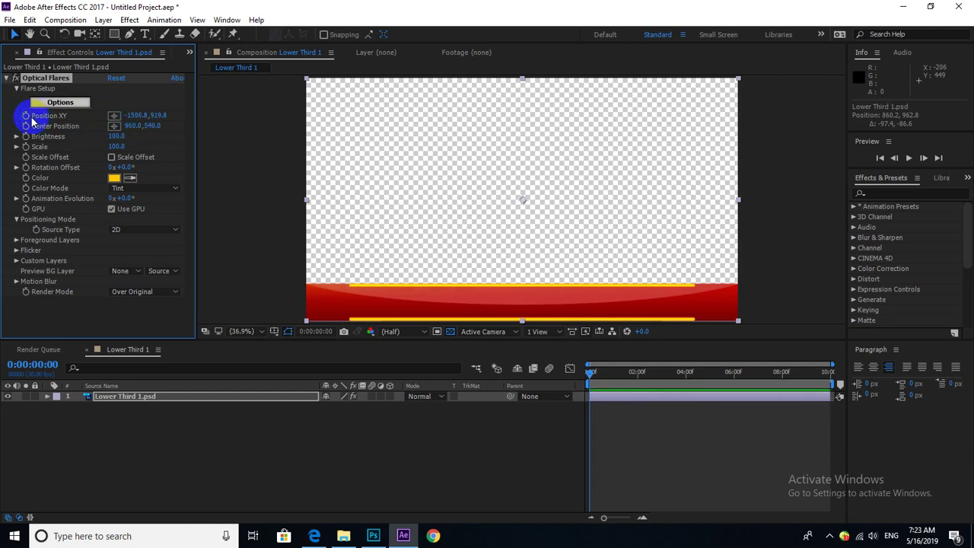
Step: Reveal the Optical Flares properties in the timeline and move the current time to 0:00:04:25
drag(609, 374, 753, 382)
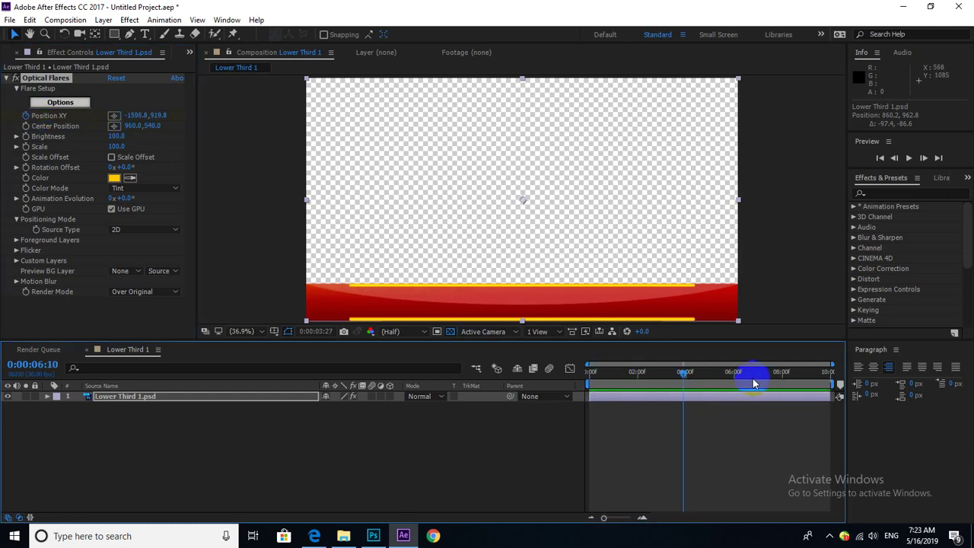
drag(813, 386, 829, 385)
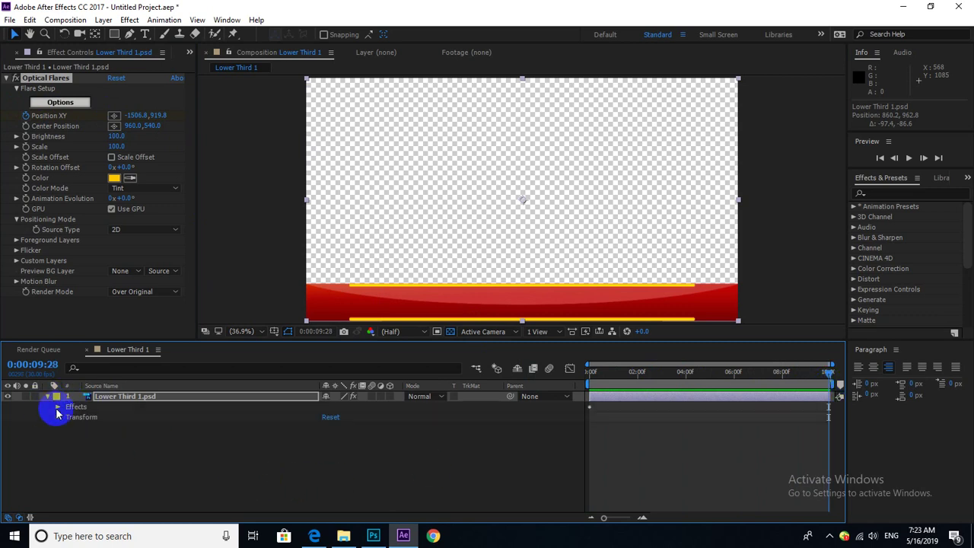
click(58, 406)
click(68, 417)
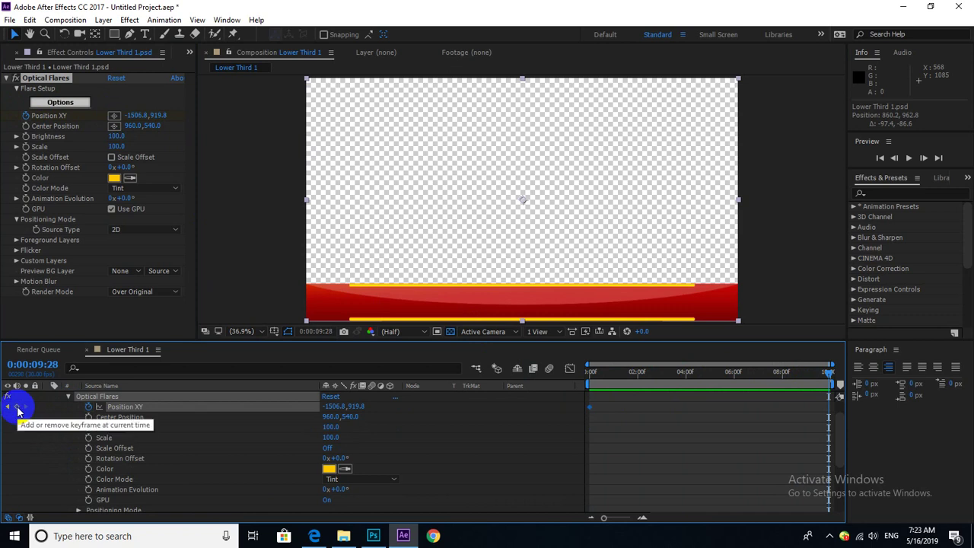
click(712, 374)
drag(709, 372, 706, 376)
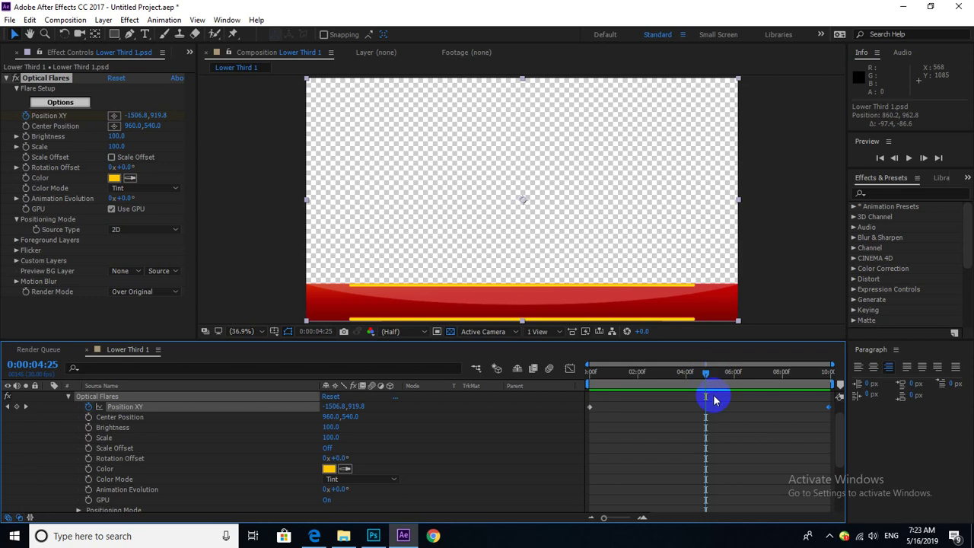
Step: Keyframe the flare's Position XY at 2781.2, 919.8, past the bar's right end
drag(137, 115, 750, 159)
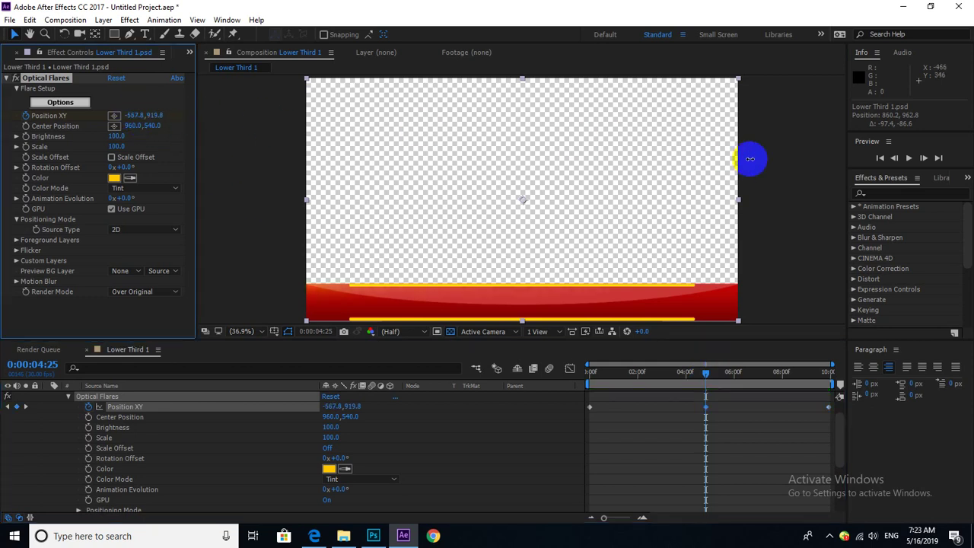
drag(134, 116, 632, 167)
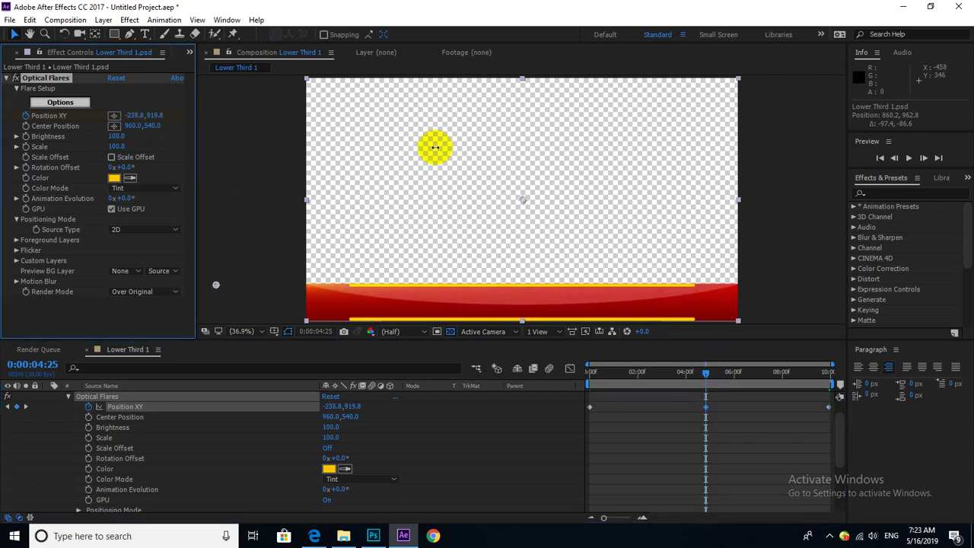
drag(130, 115, 626, 141)
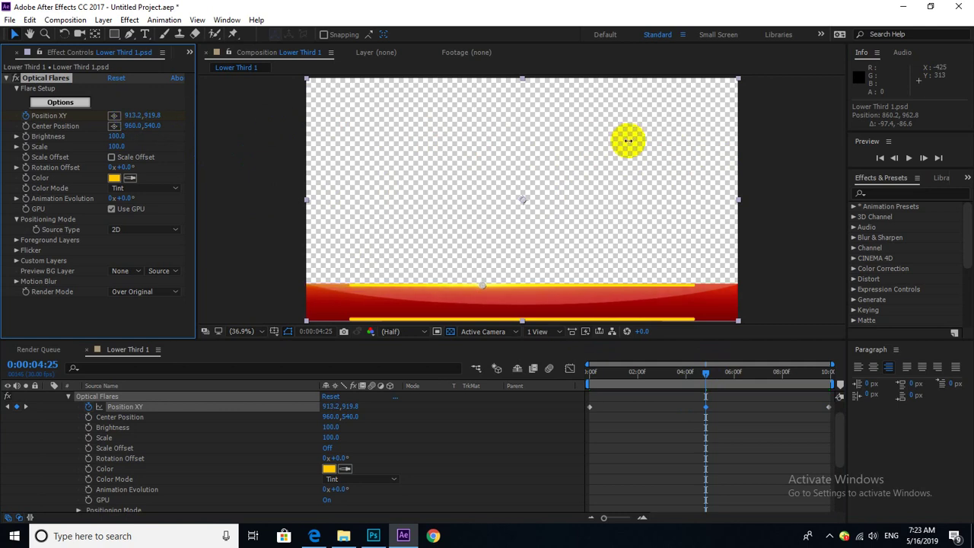
drag(130, 115, 598, 133)
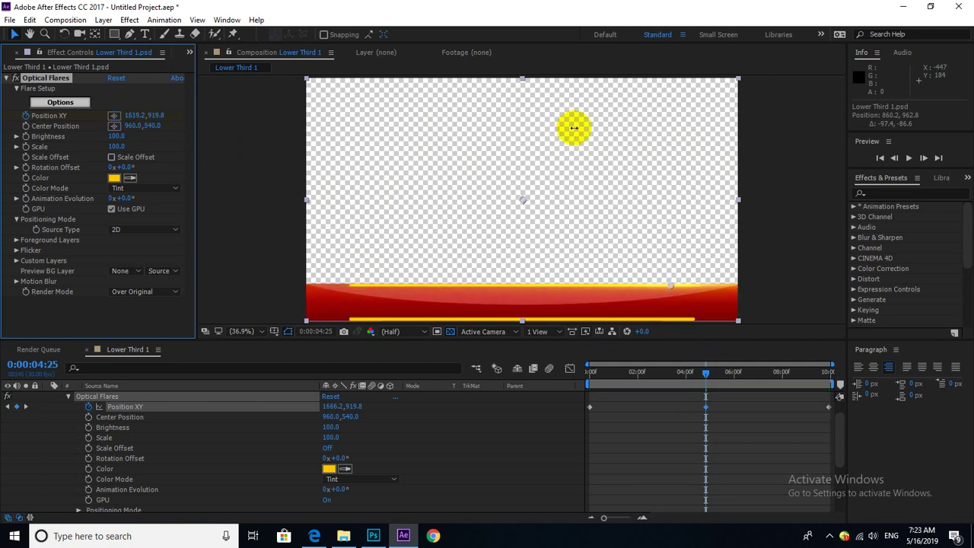
drag(130, 115, 476, 136)
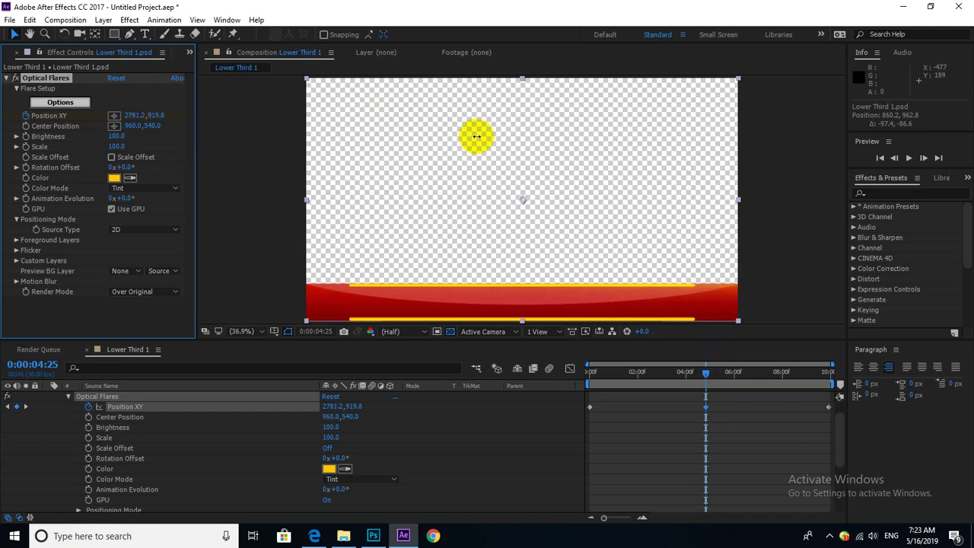
Step: Change the flare tint to near-white F3F3F3 and play the animation from the start
click(114, 177)
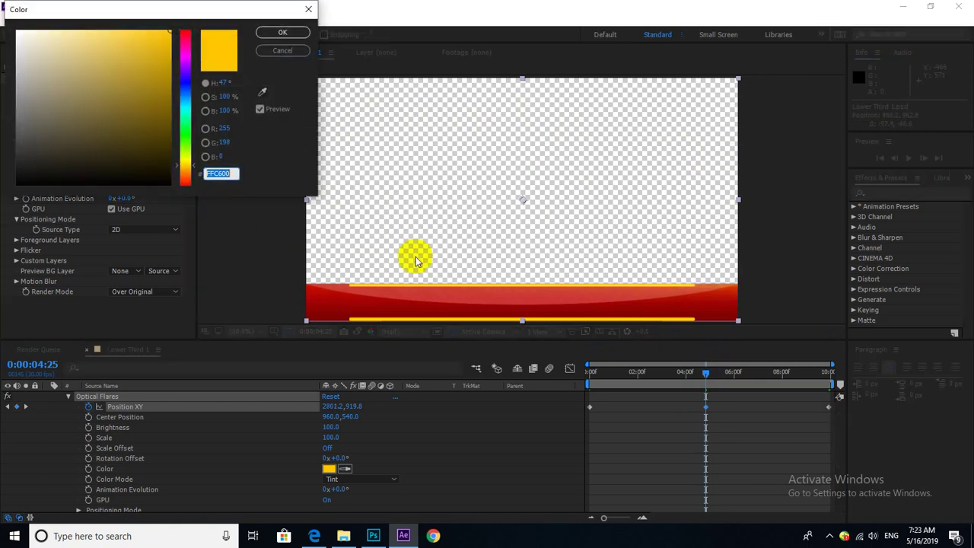
drag(60, 74, 18, 32)
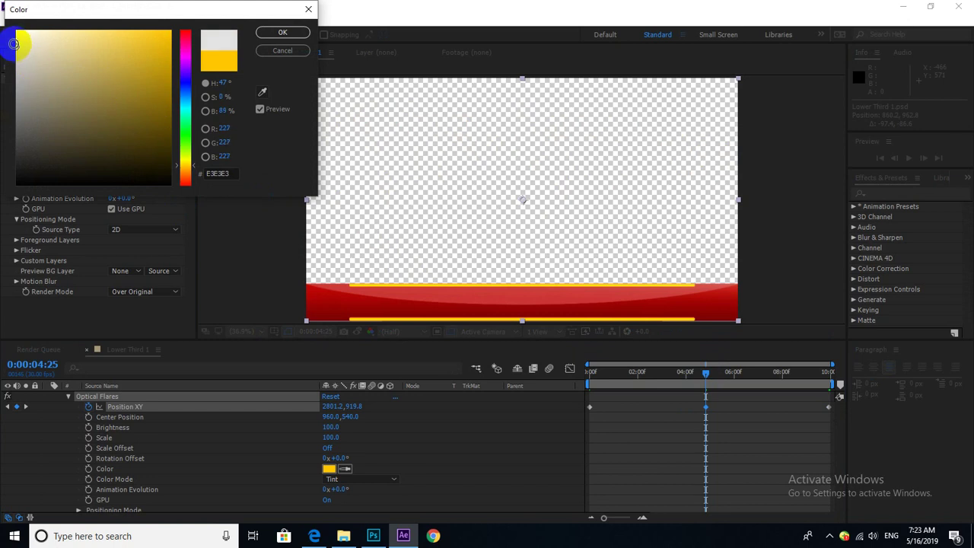
click(280, 33)
drag(652, 371, 463, 391)
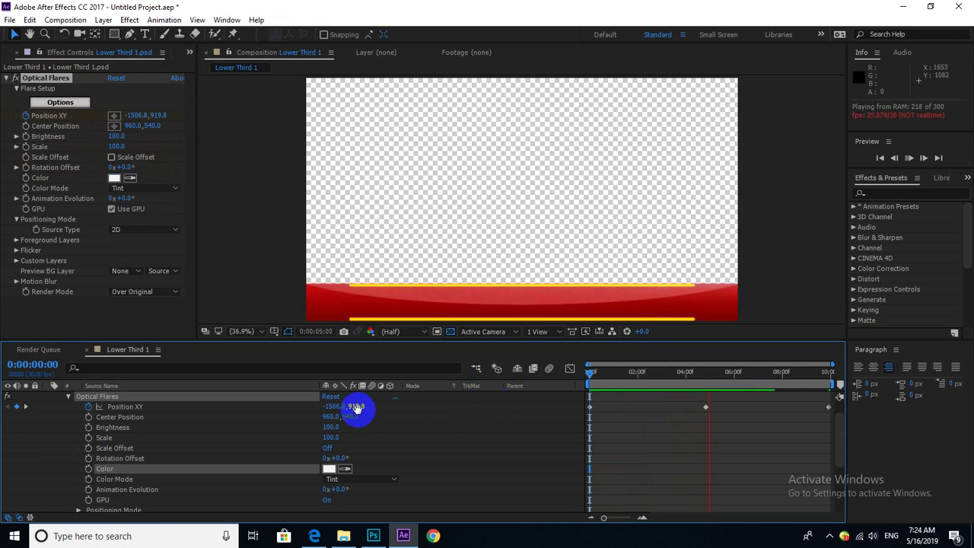
Step: Stop the preview and watch the animation in the maximized Composition panel, then restore the layout
click(68, 396)
click(100, 467)
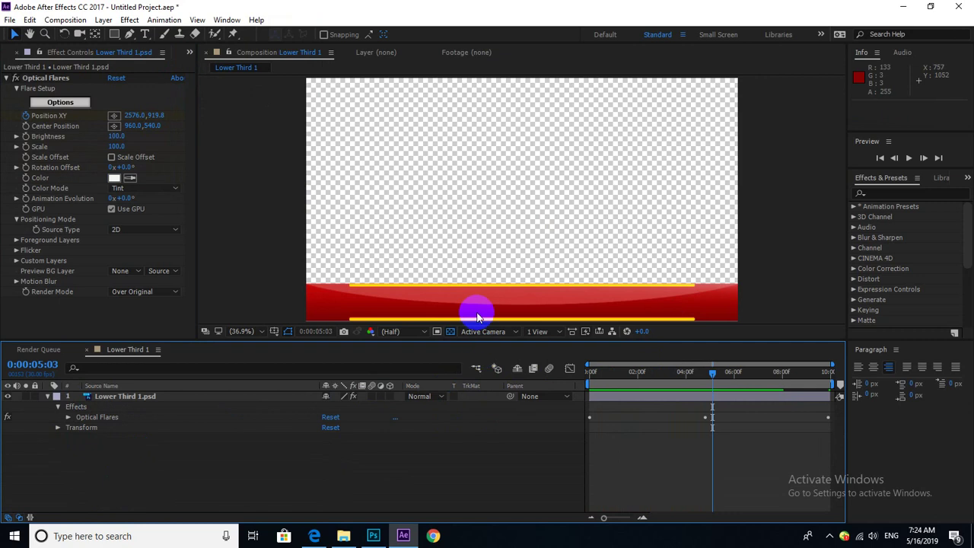
key(grave)
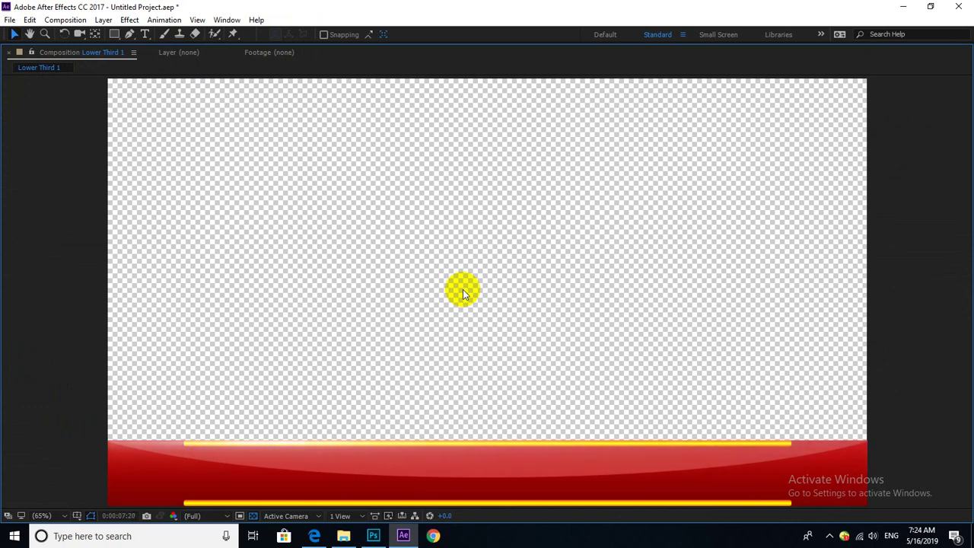
key(grave)
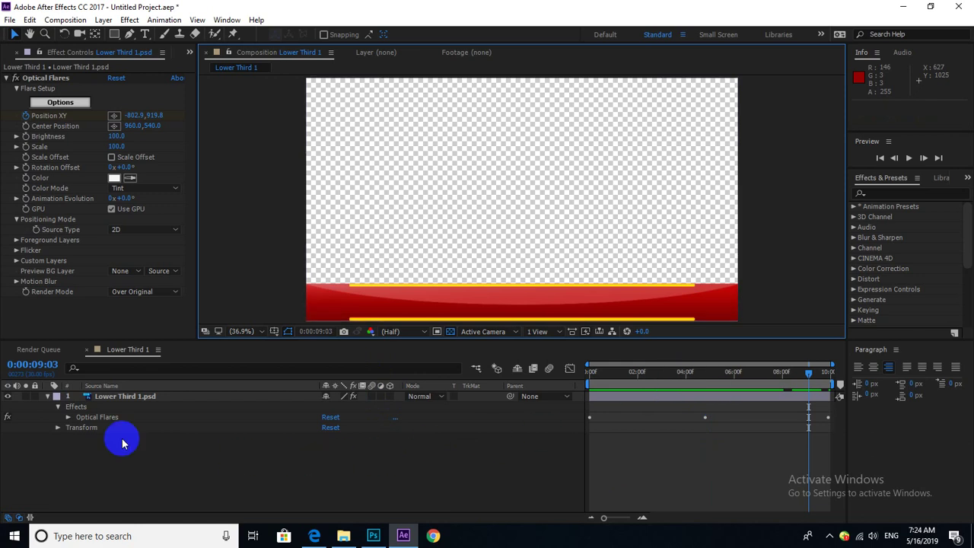
Step: Collapse the lower-third layer's properties and return the playhead to 0:00:00:00
click(48, 402)
click(48, 399)
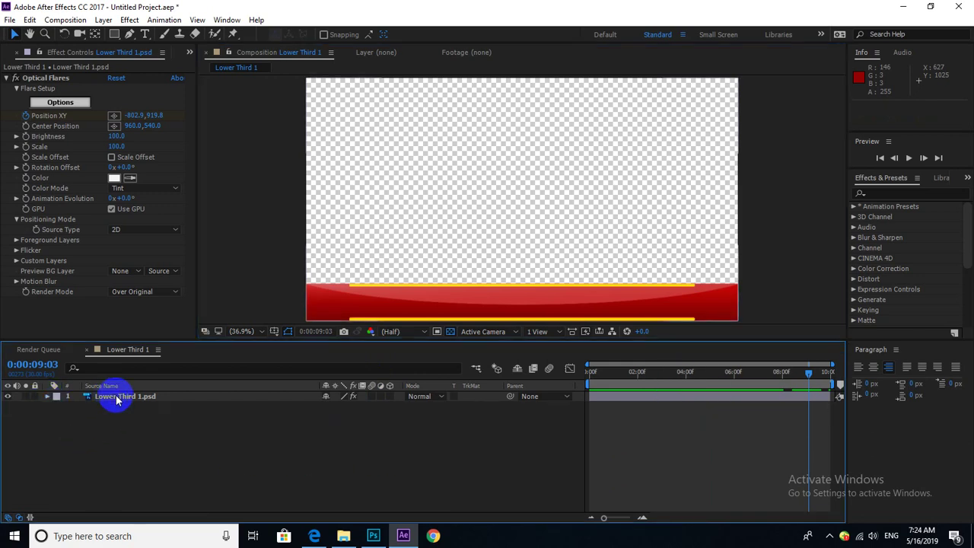
drag(620, 375, 559, 380)
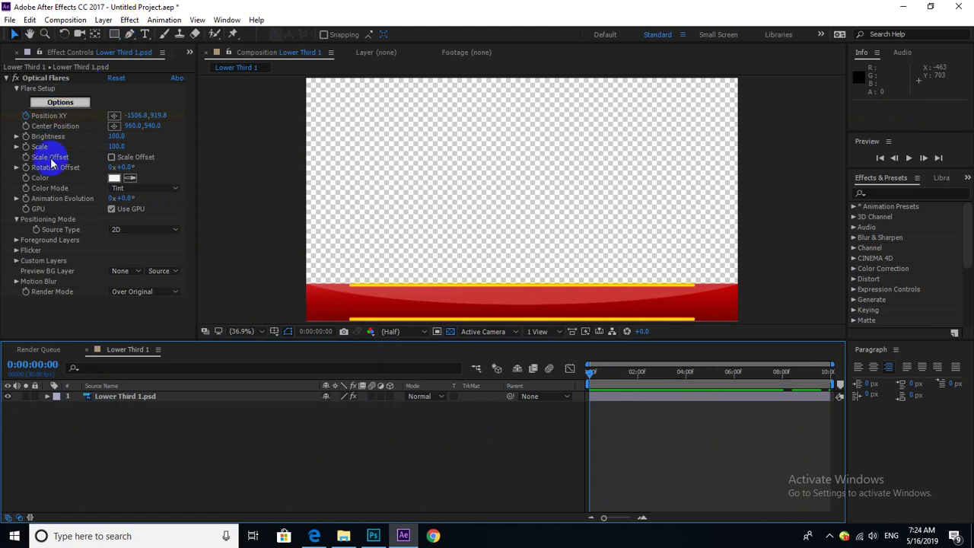
click(7, 78)
Step: Apply a second Optical Flares to Lower Third 1.psd with Render Mode set to Over Original
click(128, 397)
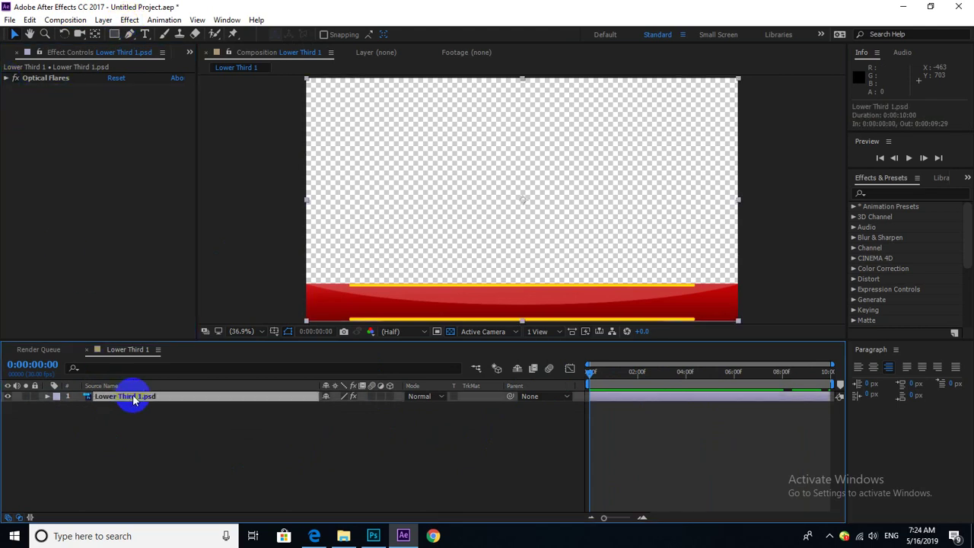
click(130, 20)
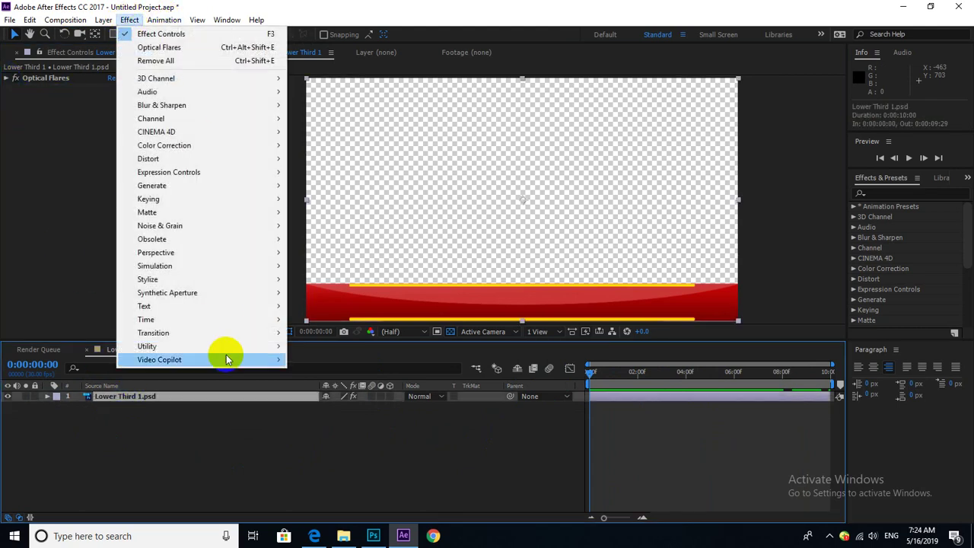
mouse_move(198, 361)
click(308, 373)
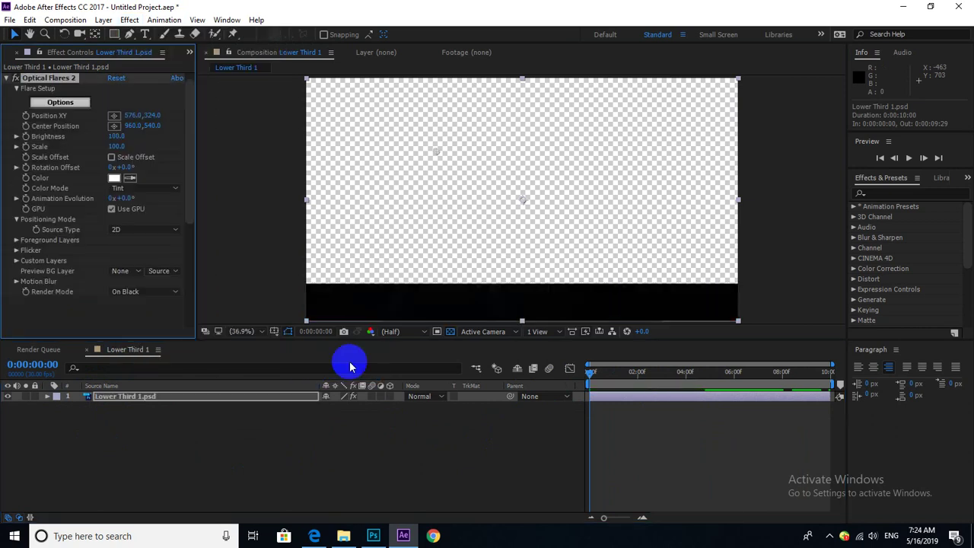
click(121, 293)
click(129, 331)
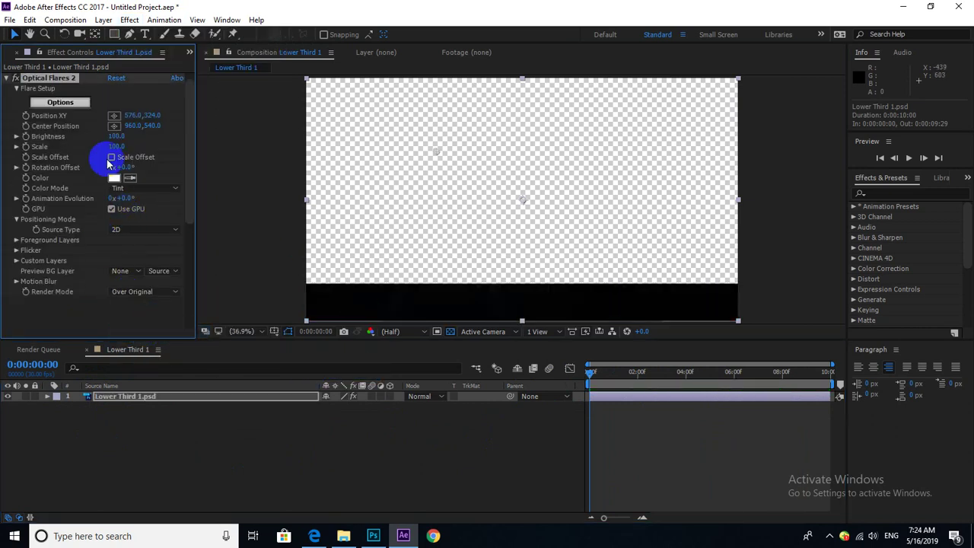
Step: In Optical Flares Options, add the Custom Anamorphic Spot Red lens element
click(64, 109)
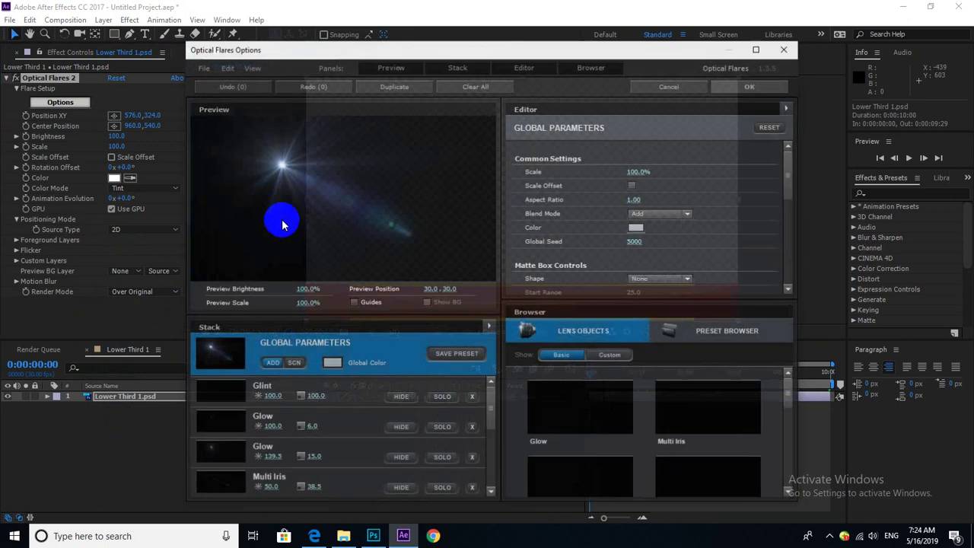
scroll(784, 426, down, 2)
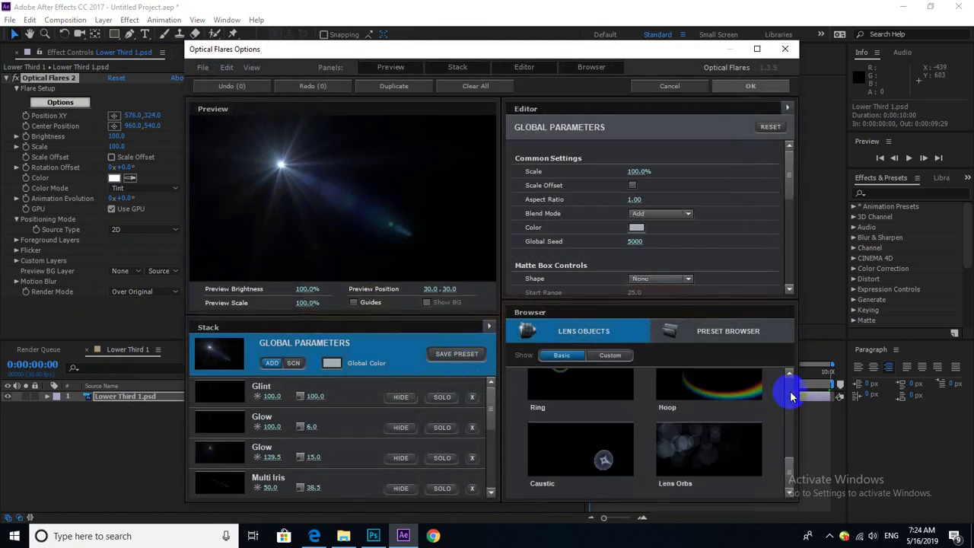
scroll(783, 434, up, 2)
click(611, 355)
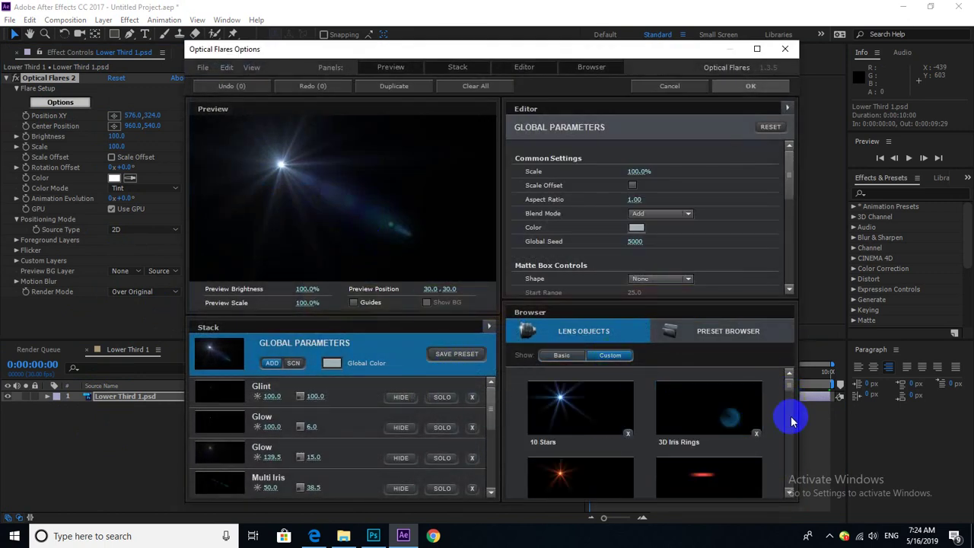
drag(788, 388, 788, 389)
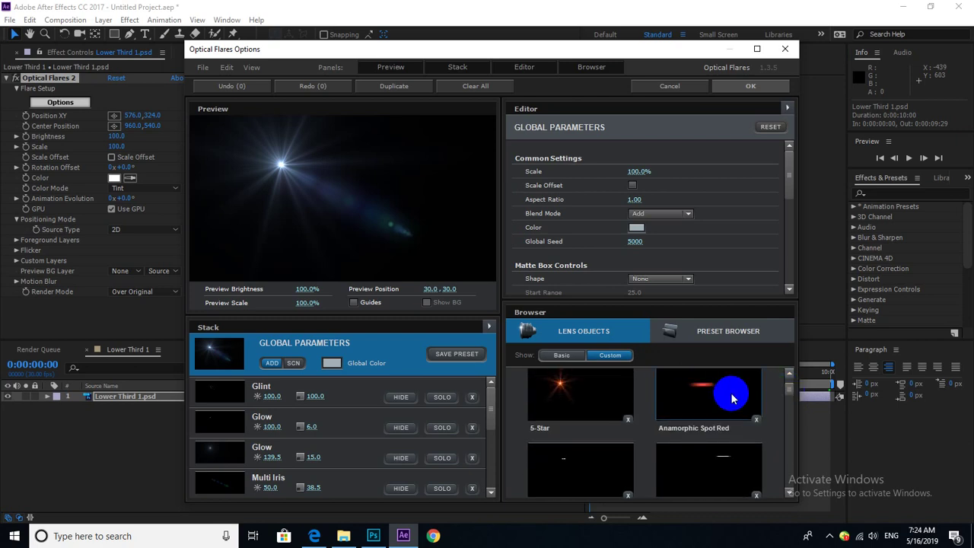
click(697, 403)
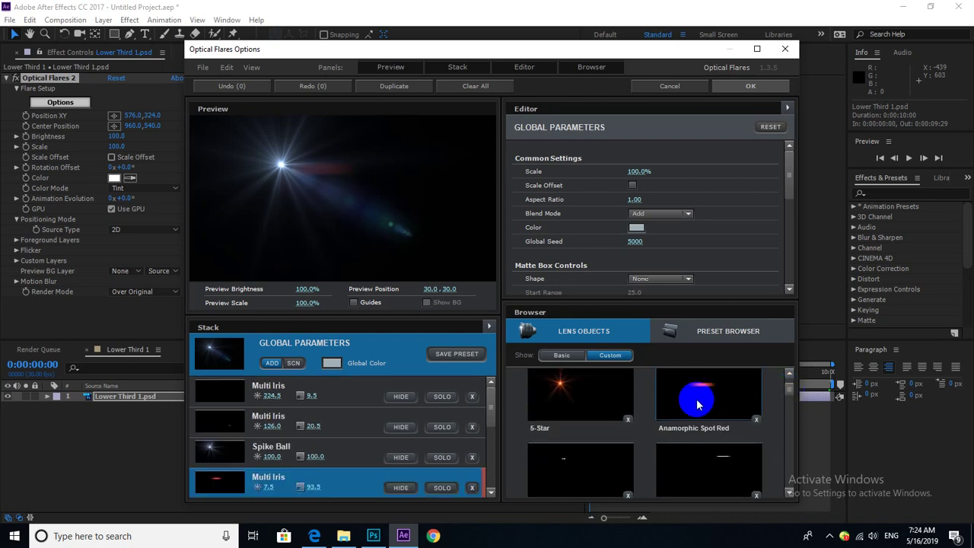
Step: Hide the other elements: Spike Ball, the Multi Iris elements, both Glows and the Glint
click(401, 456)
click(401, 426)
click(401, 395)
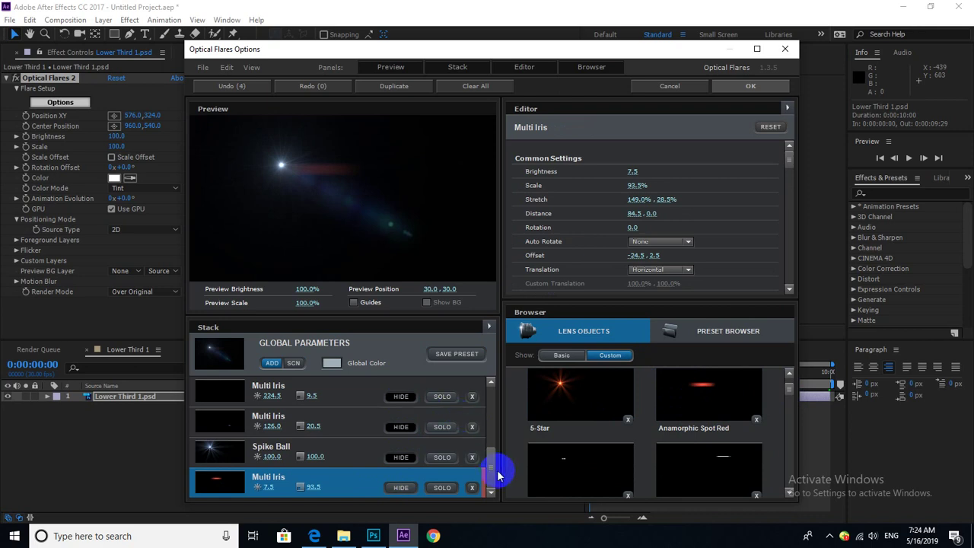
drag(495, 467, 495, 428)
click(401, 486)
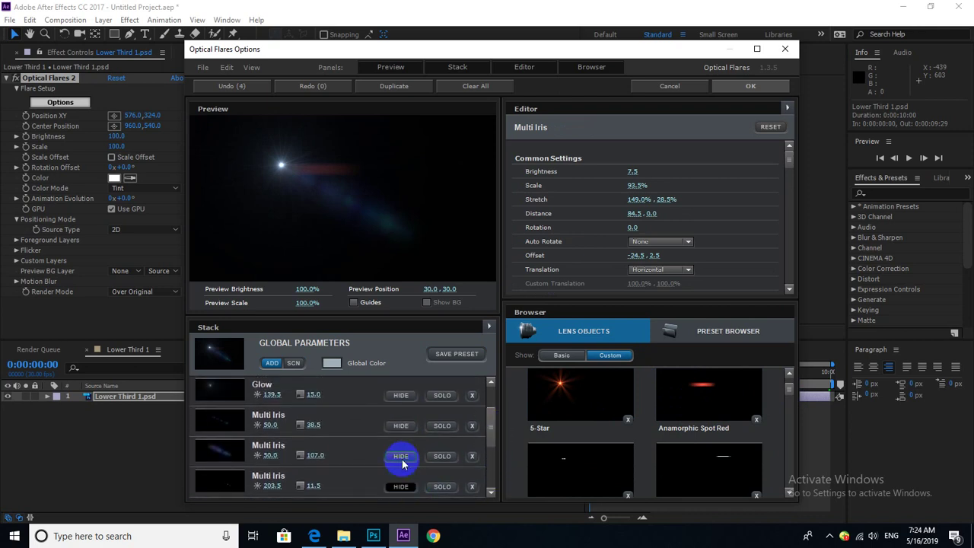
click(401, 456)
click(401, 395)
drag(490, 430, 491, 403)
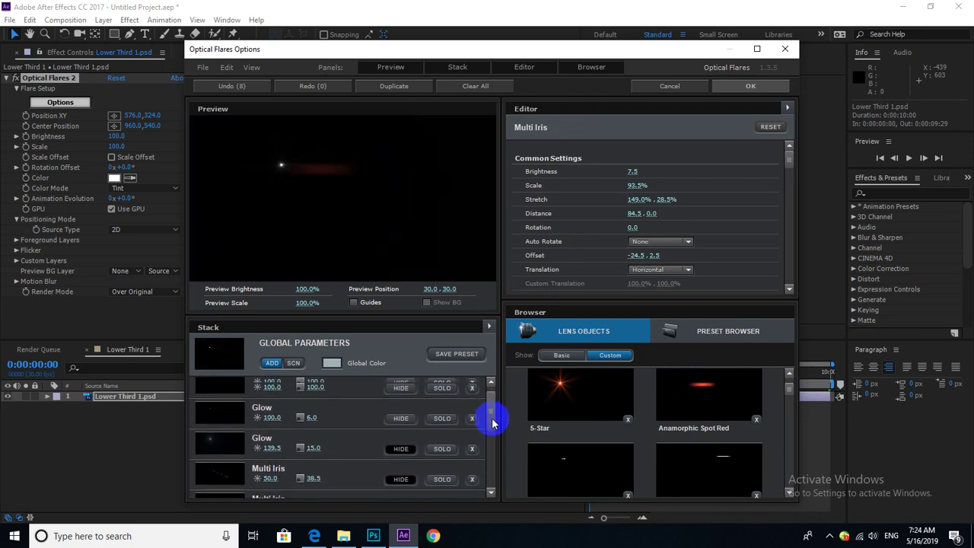
click(409, 427)
click(399, 396)
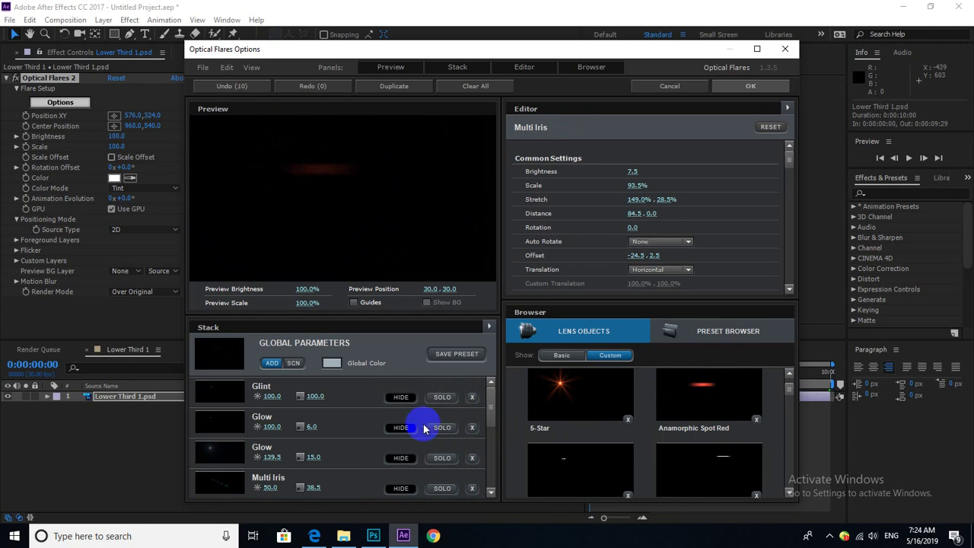
drag(492, 391, 493, 480)
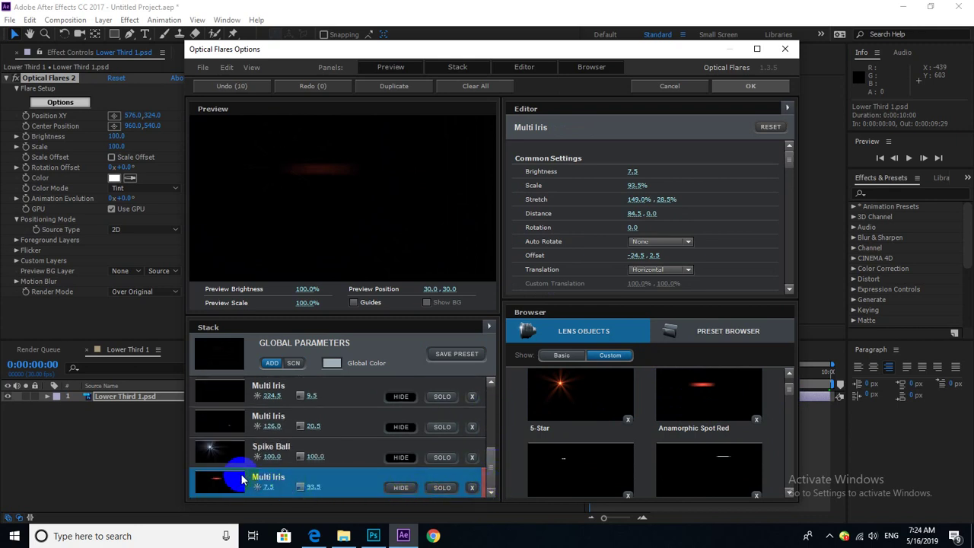
Step: Scale the Multi Iris element to 232.5%, undoing a trial diagonal rotation
drag(630, 171, 717, 178)
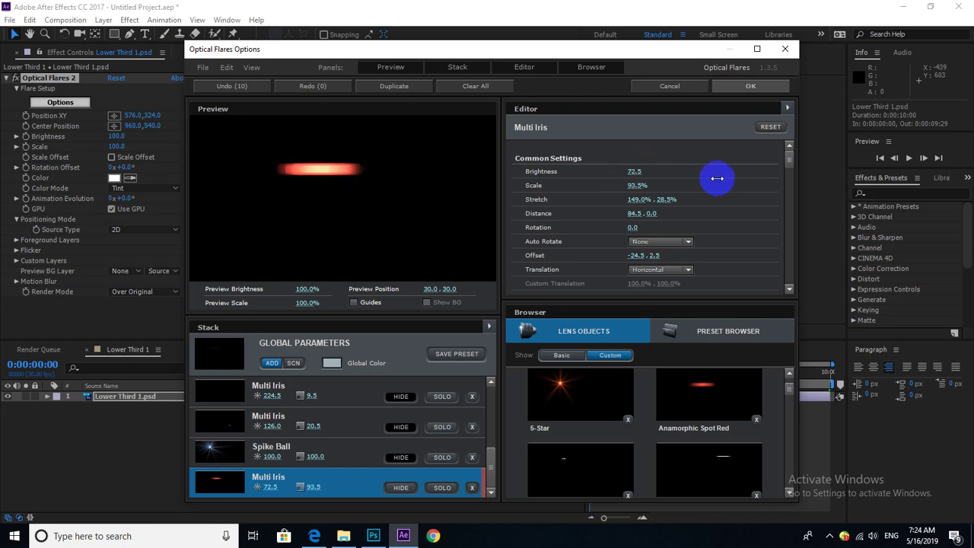
drag(635, 185, 812, 186)
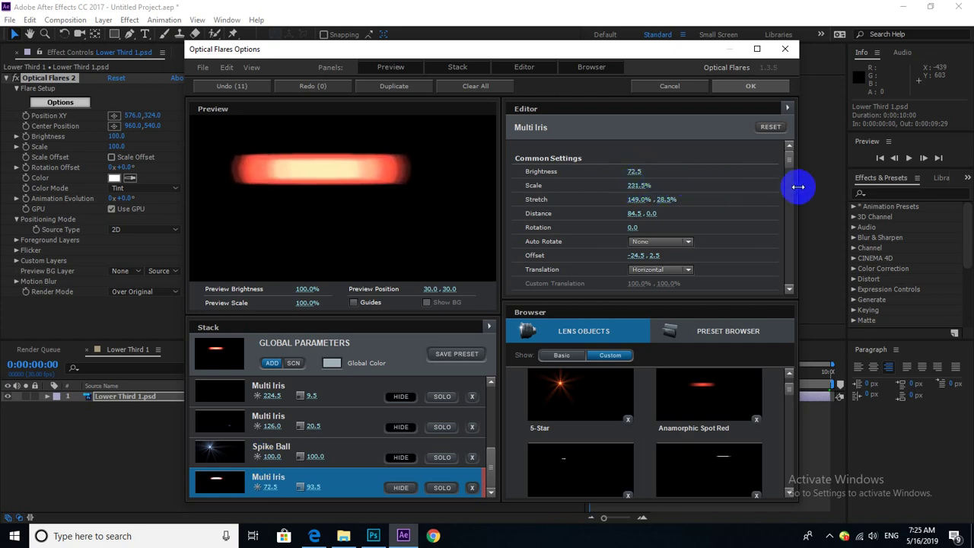
click(673, 198)
mouse_move(631, 227)
mouse_down()
mouse_move(516, 255)
mouse_move(662, 240)
mouse_up()
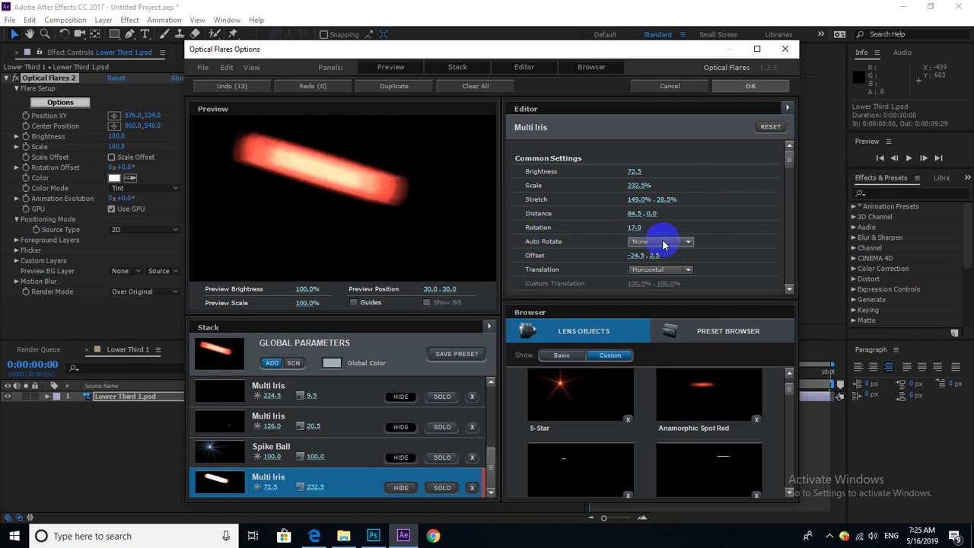
key(ctrl+z)
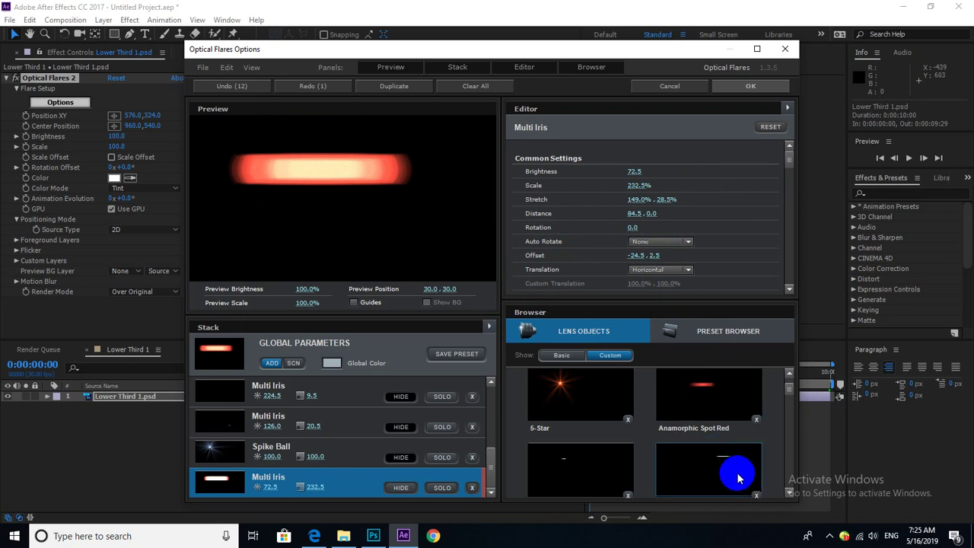
Step: Dim the Multi Iris brightness to 23.0, undoing an extra element and a distance change
click(738, 477)
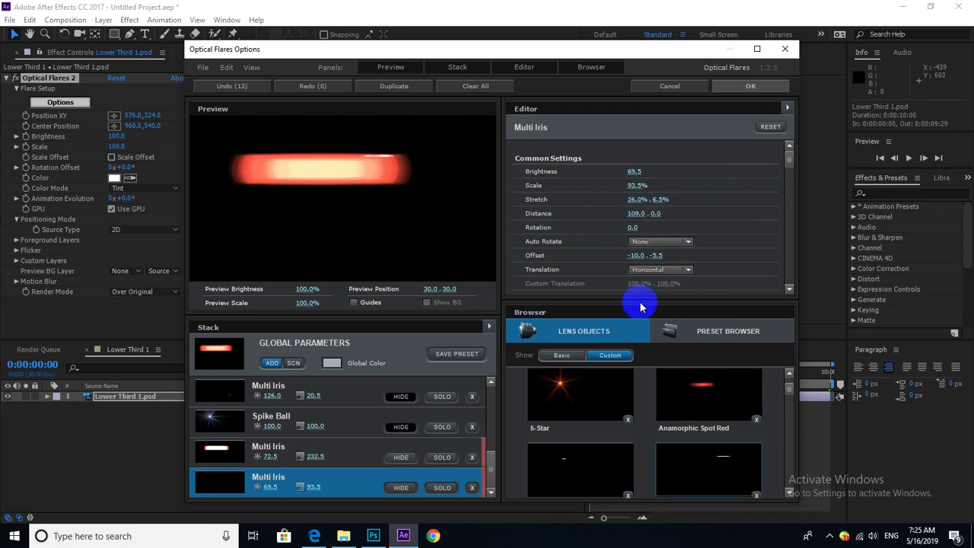
key(ctrl+z)
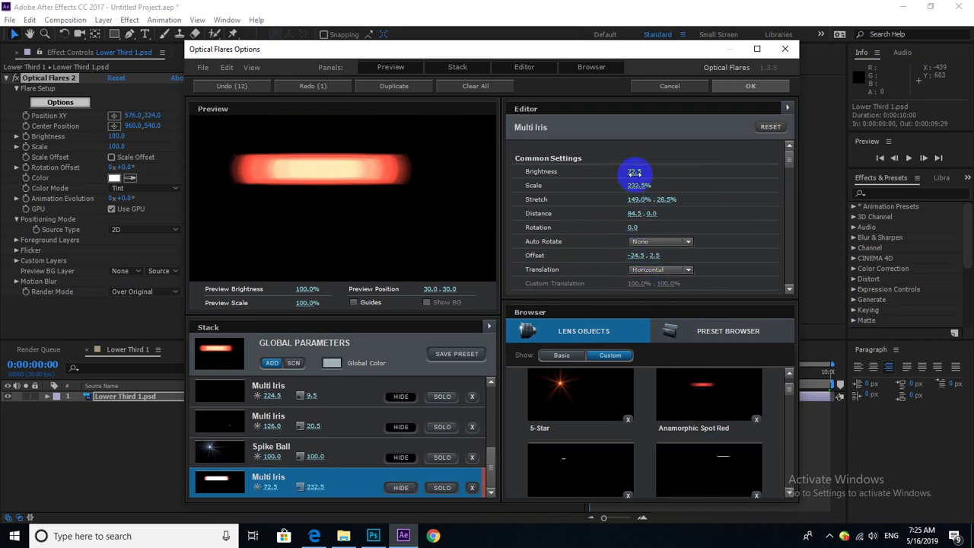
mouse_move(634, 172)
mouse_down()
mouse_move(566, 174)
mouse_move(578, 174)
mouse_up()
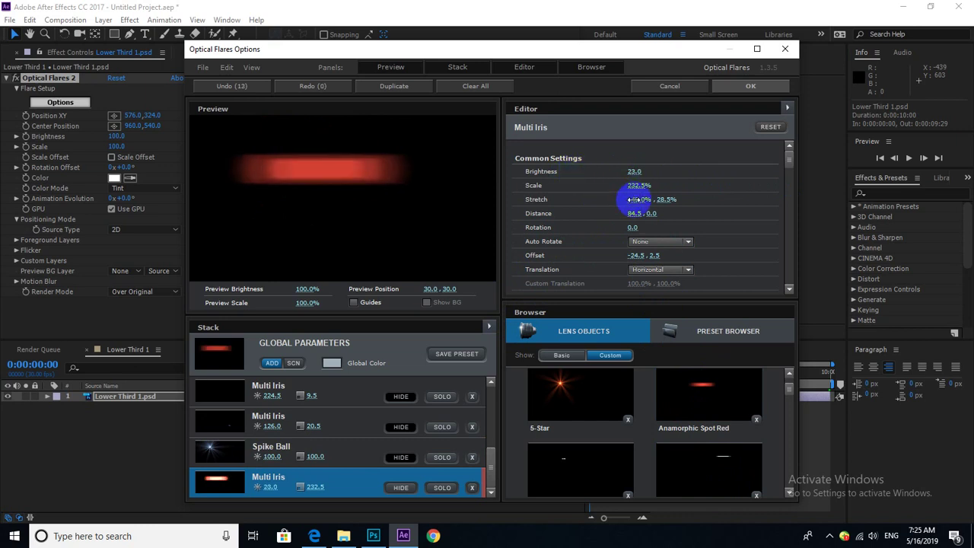
mouse_move(635, 213)
mouse_down()
mouse_move(674, 217)
mouse_move(631, 229)
mouse_up()
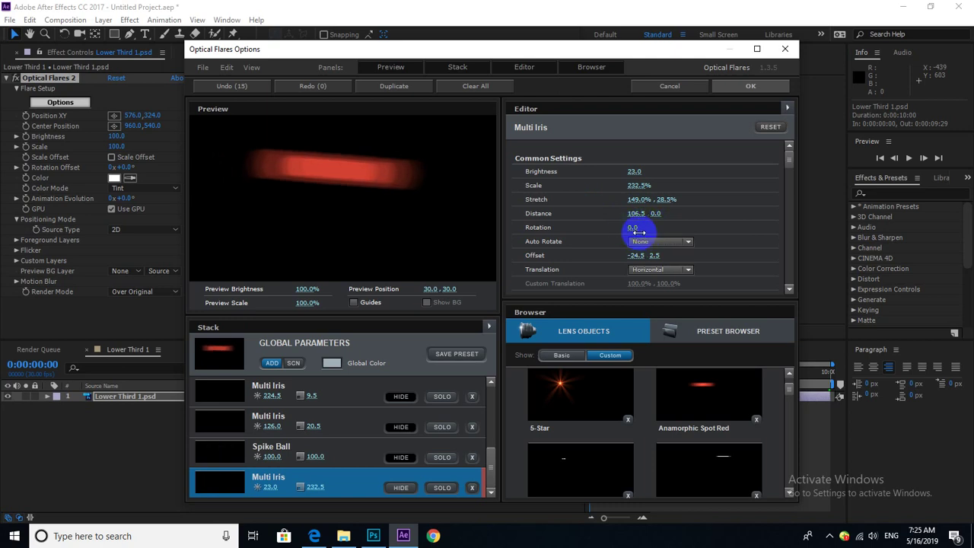
key(ctrl+z)
Step: Set Multi Iris Spread 143%, Spread Random 124.5%, Brightness Random 0%, then apply the settings
scroll(677, 258, down, 5)
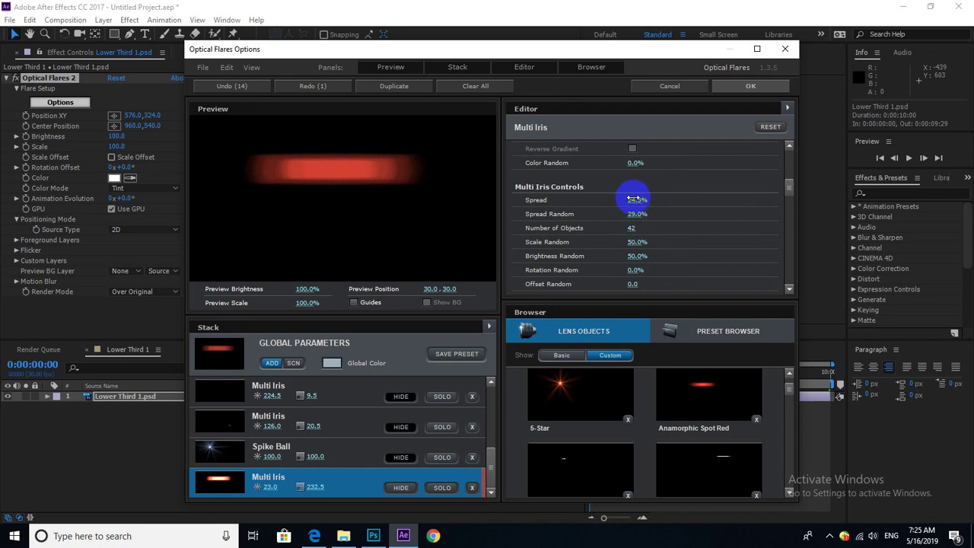
drag(633, 200, 777, 215)
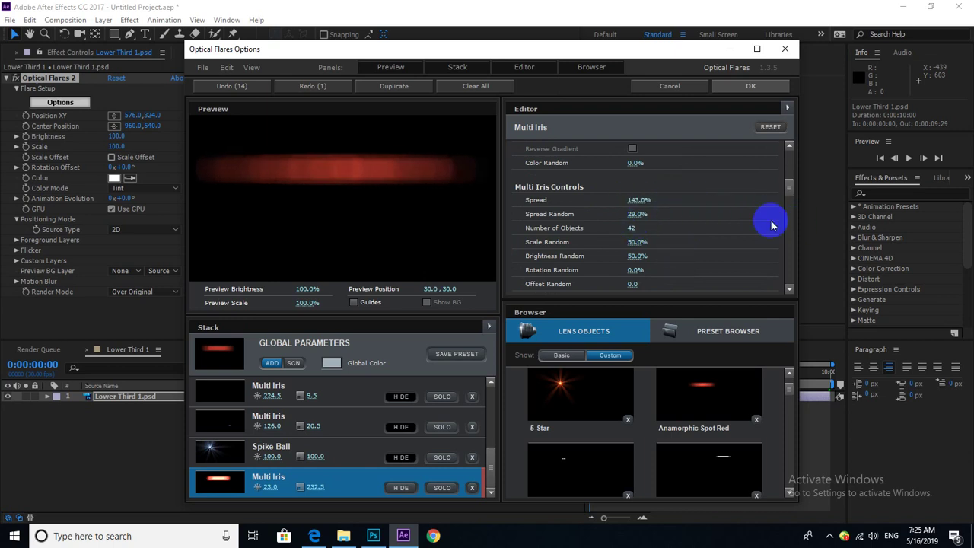
mouse_move(637, 215)
mouse_down()
mouse_move(583, 219)
mouse_move(695, 220)
mouse_up()
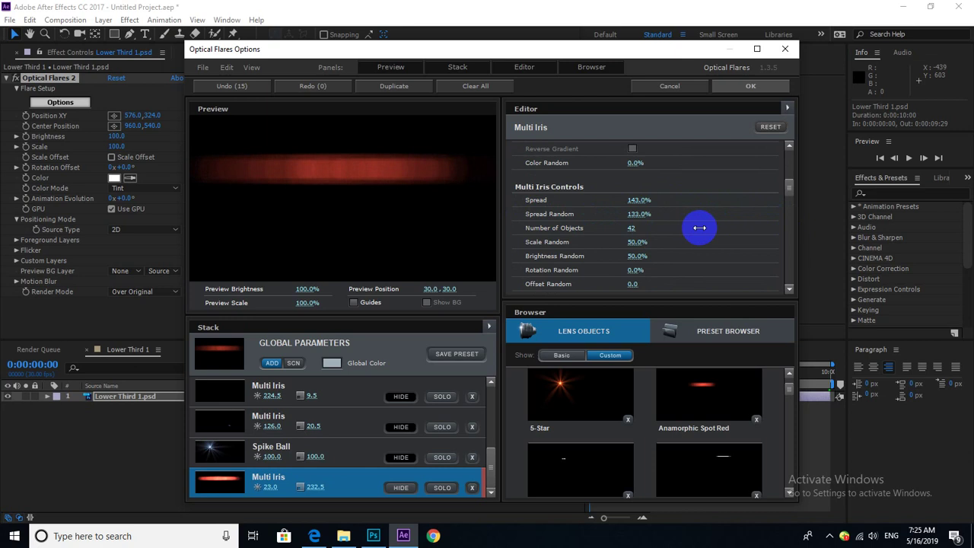
mouse_move(631, 229)
mouse_down()
mouse_move(687, 231)
mouse_move(569, 260)
mouse_up()
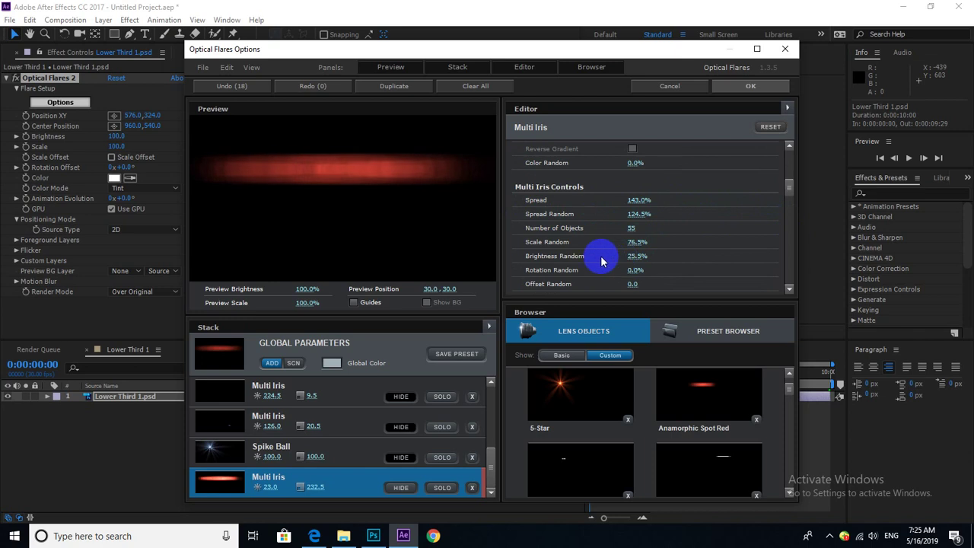
drag(631, 270, 579, 270)
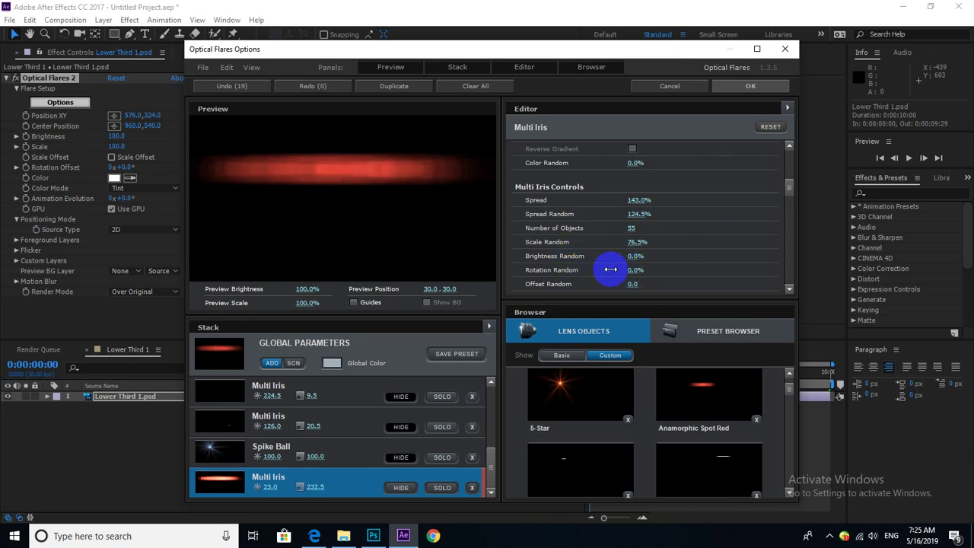
drag(632, 284, 638, 284)
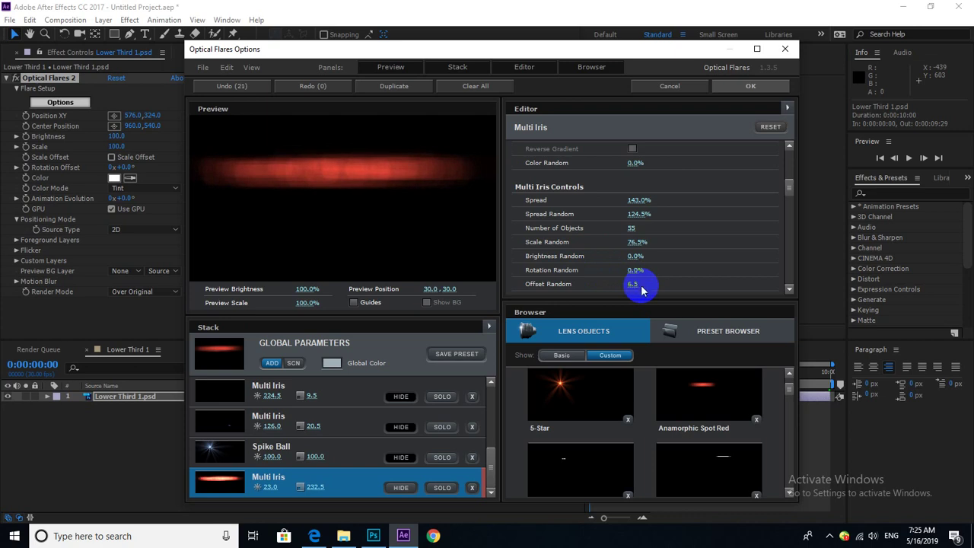
key(ctrl+z)
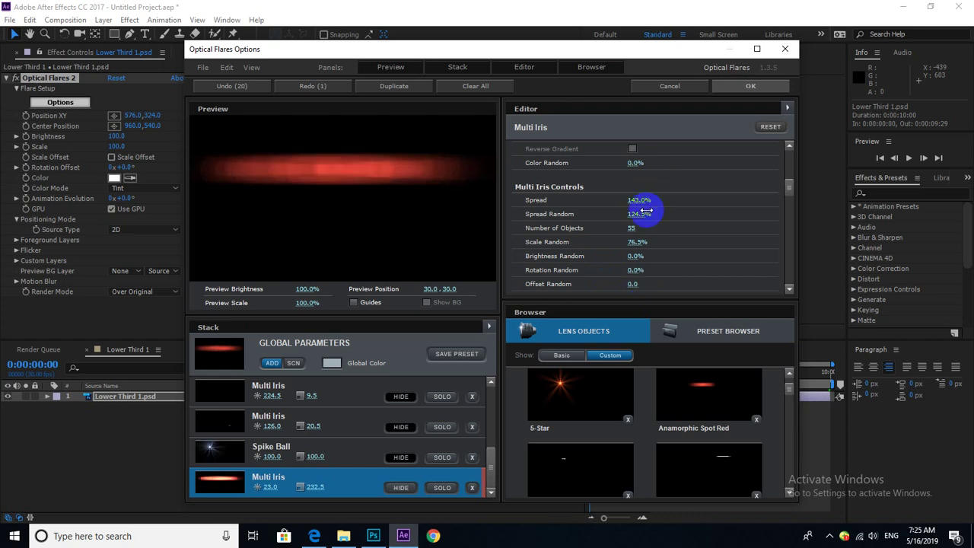
click(748, 85)
Step: Place Optical Flares 2 at 573.3, 968.2 on the red bar and set its Scale to 0.0
mouse_move(531, 287)
mouse_down()
mouse_move(468, 301)
mouse_move(559, 305)
mouse_move(267, 310)
mouse_move(2, 287)
mouse_move(552, 305)
mouse_move(459, 303)
mouse_up()
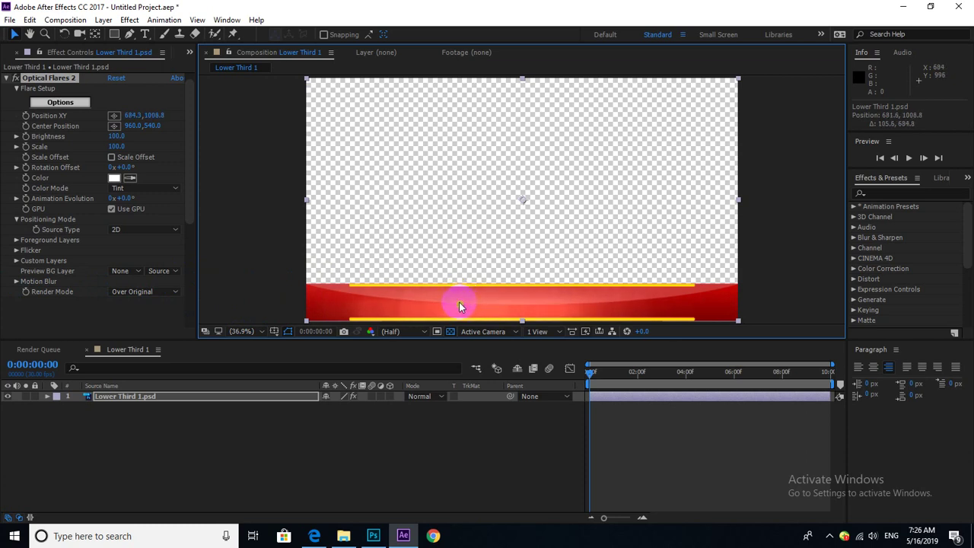
drag(459, 303, 436, 296)
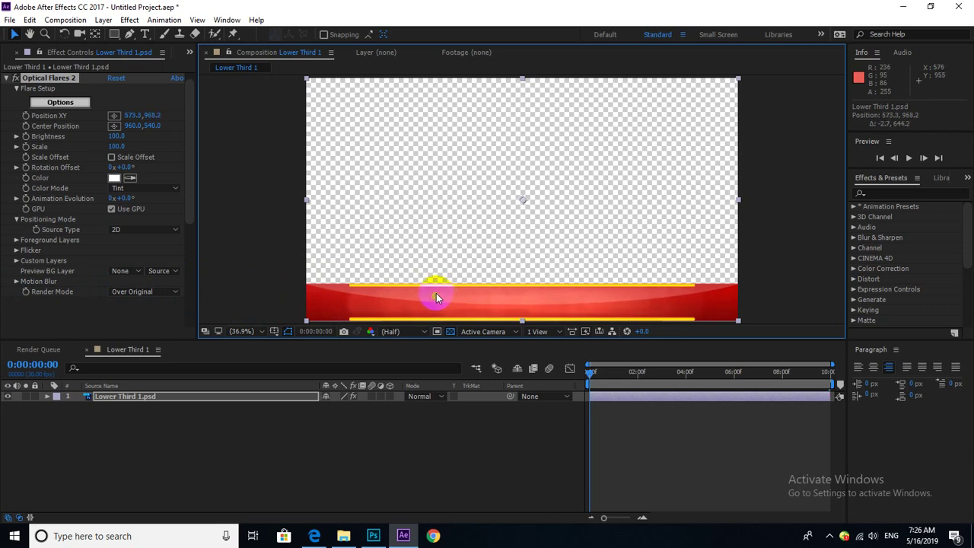
click(436, 296)
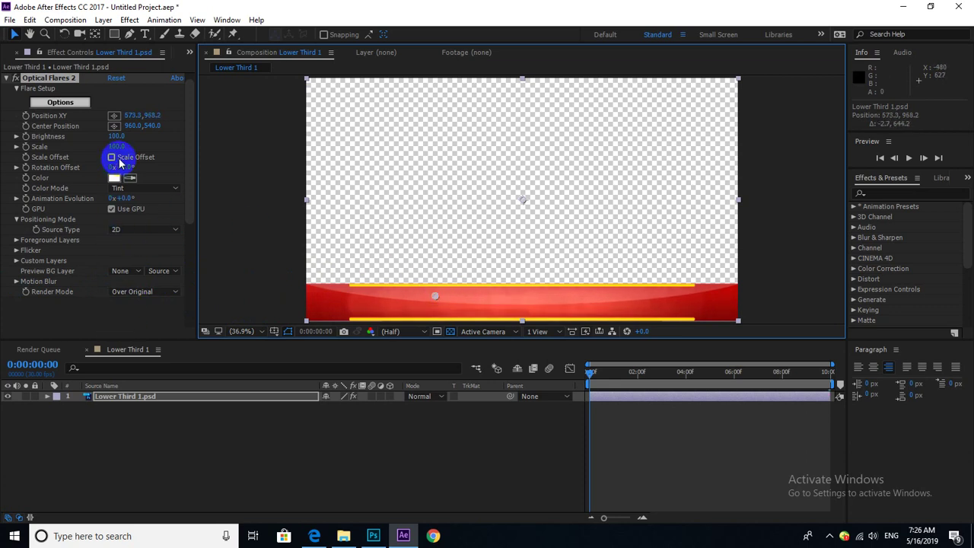
mouse_move(117, 147)
mouse_down()
mouse_move(158, 147)
mouse_move(112, 147)
mouse_up()
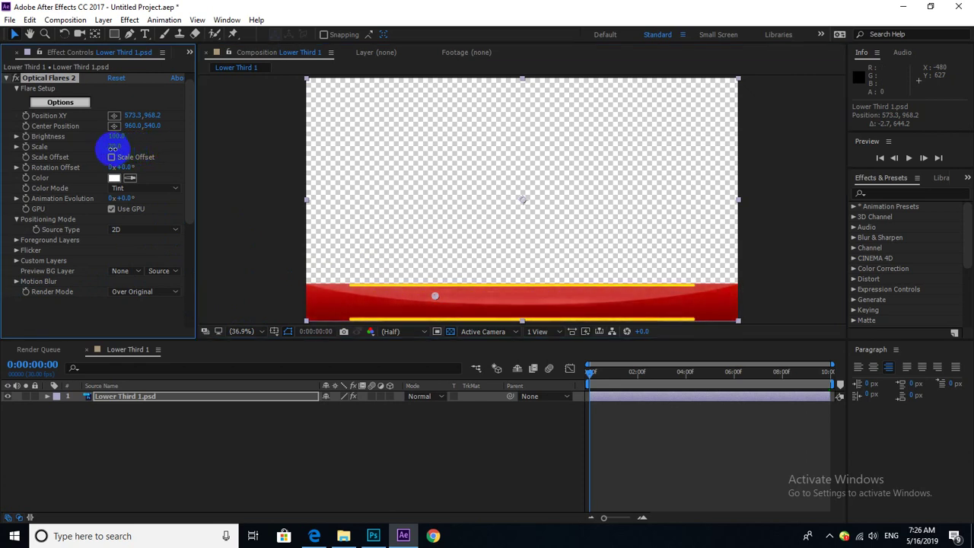
drag(111, 149, 111, 149)
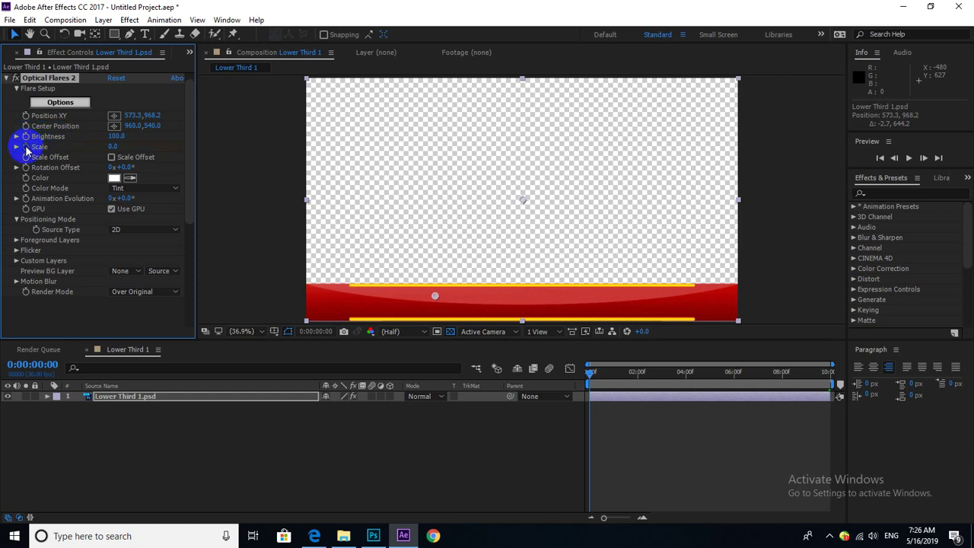
Step: Keyframe the flare's Scale to 420 at about 1:06 and back to 0 at 2:20
click(595, 371)
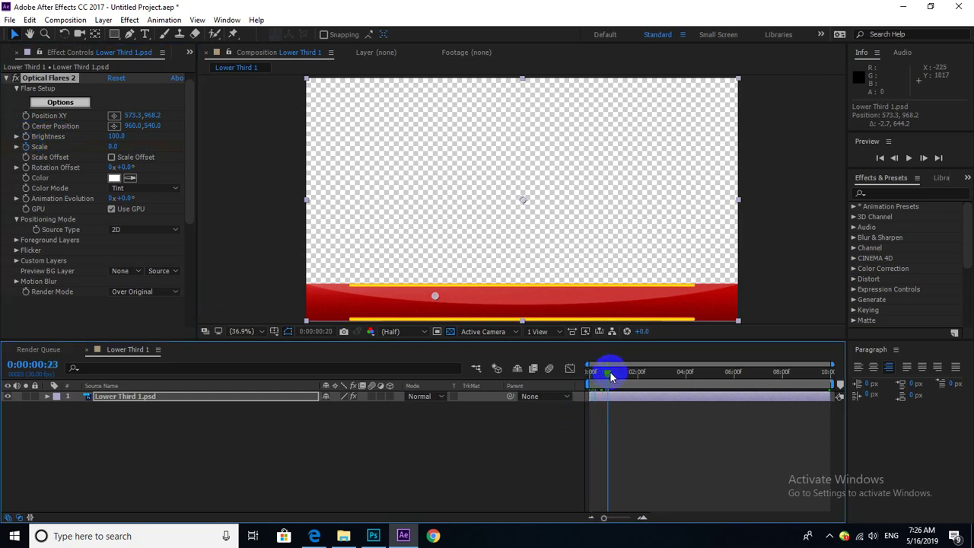
drag(609, 371, 619, 372)
click(115, 146)
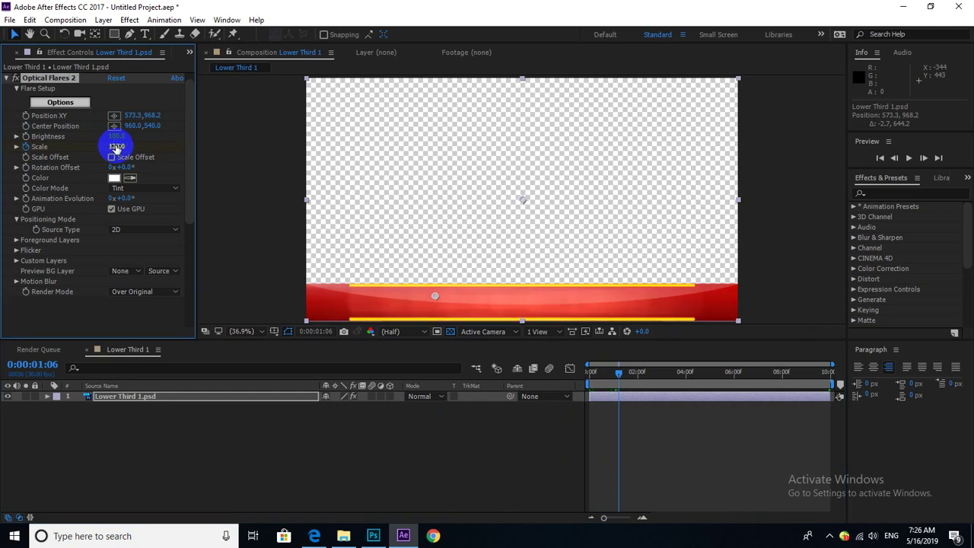
drag(123, 146, 137, 146)
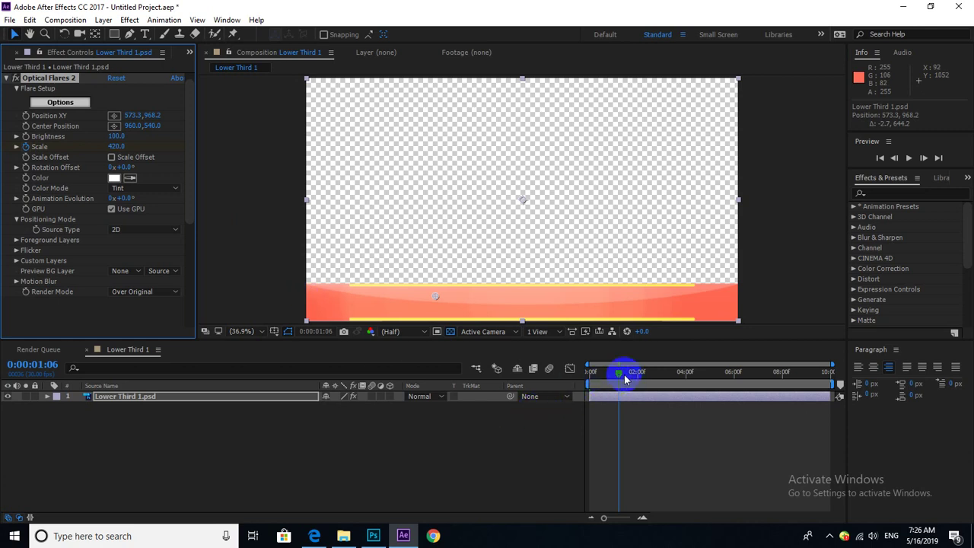
drag(624, 374, 659, 388)
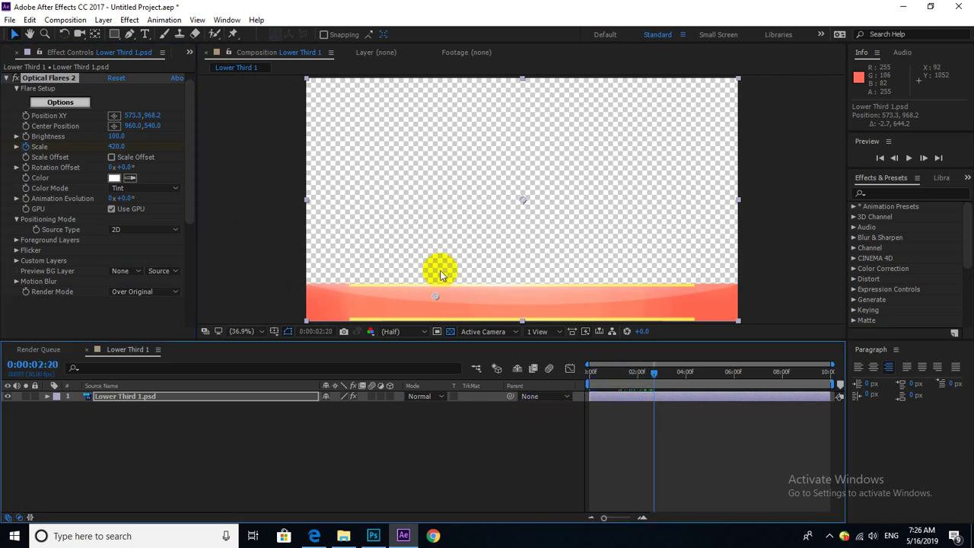
click(117, 147)
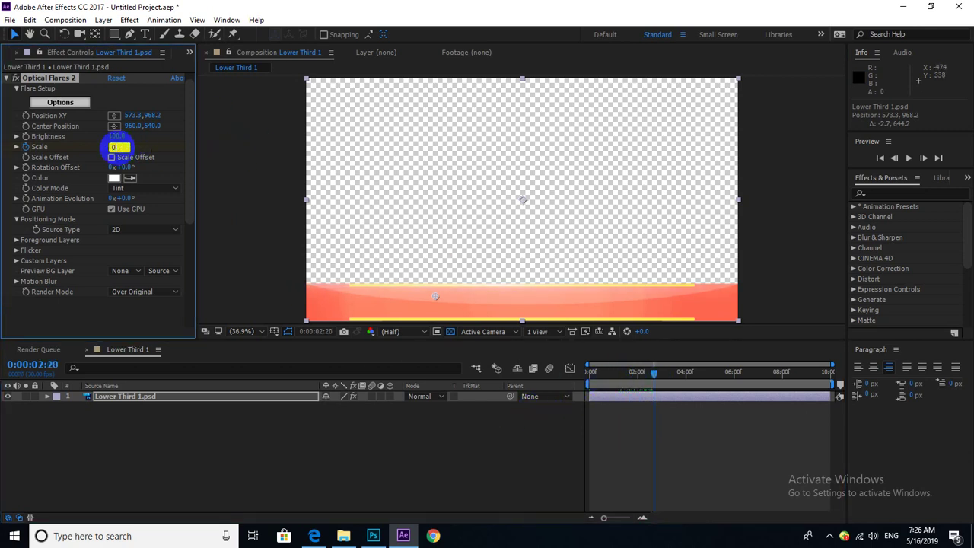
key(Return)
Step: Preview the scale animation from the start and scrub through it
drag(653, 373, 591, 372)
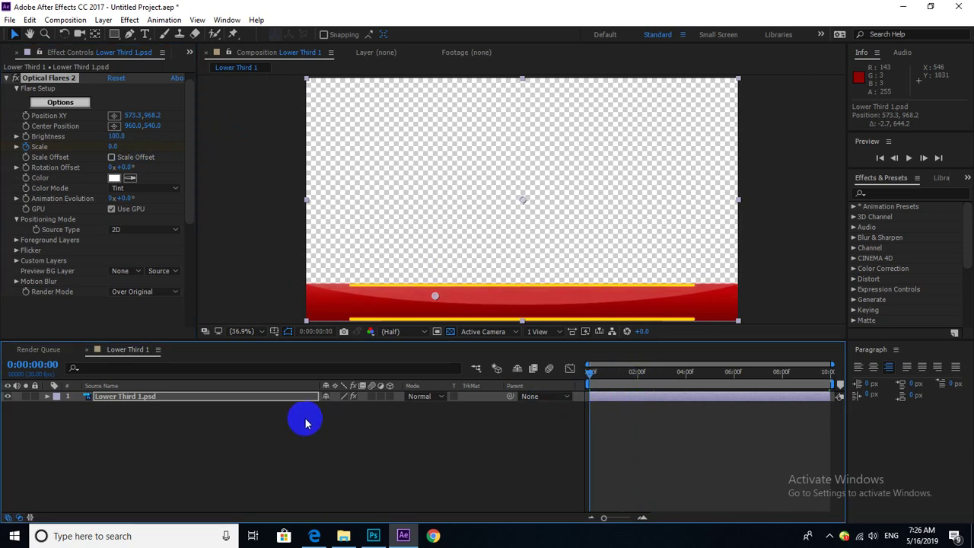
key(space)
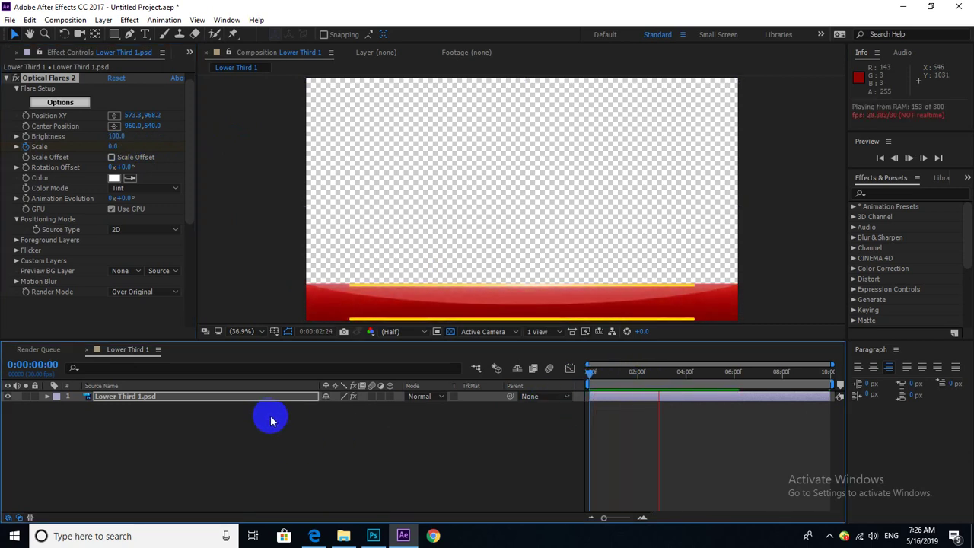
key(space)
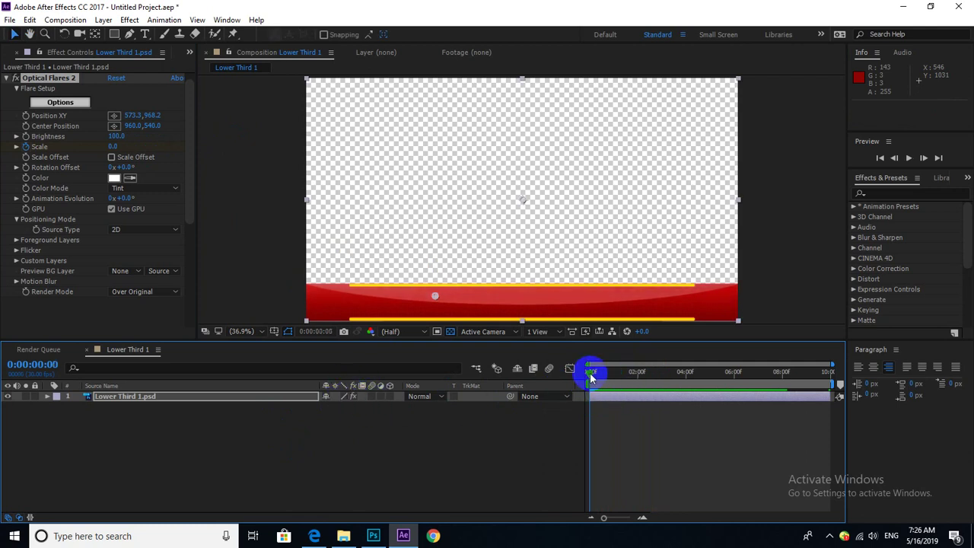
click(592, 372)
mouse_move(597, 372)
mouse_down()
mouse_move(640, 379)
mouse_move(556, 390)
mouse_move(582, 396)
mouse_move(576, 384)
mouse_up()
Step: Keyframe the second flare's Brightness down to 0 at 0:00:01:27
key(space)
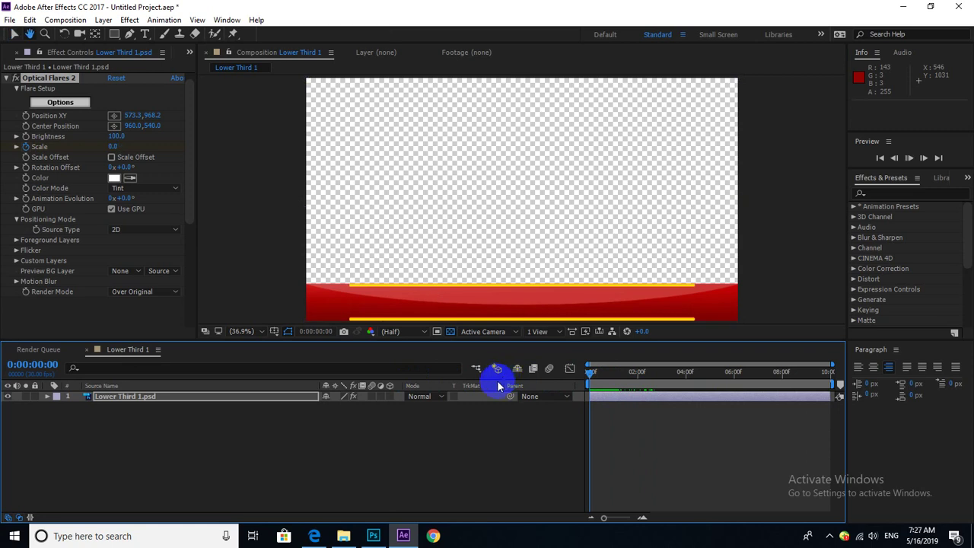
click(634, 373)
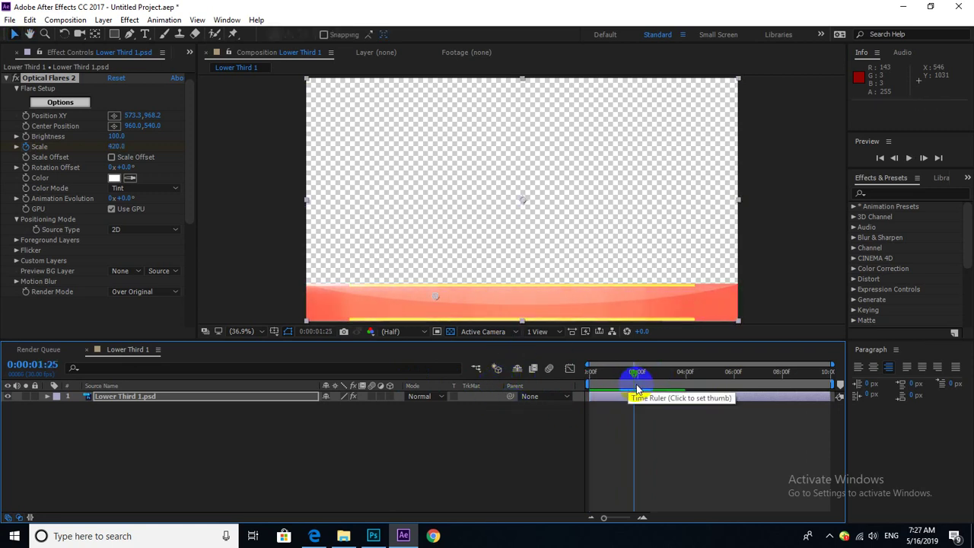
drag(636, 373, 614, 379)
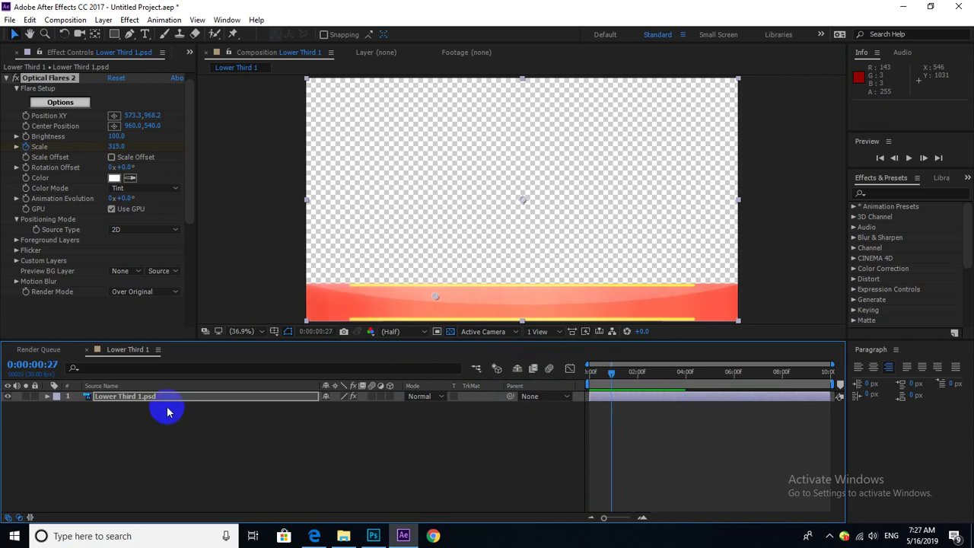
click(27, 139)
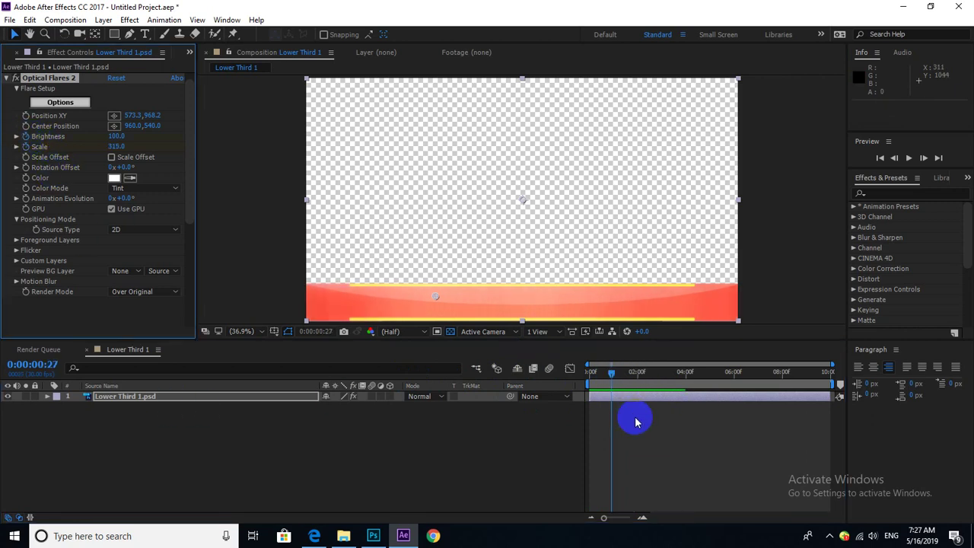
drag(616, 372, 634, 375)
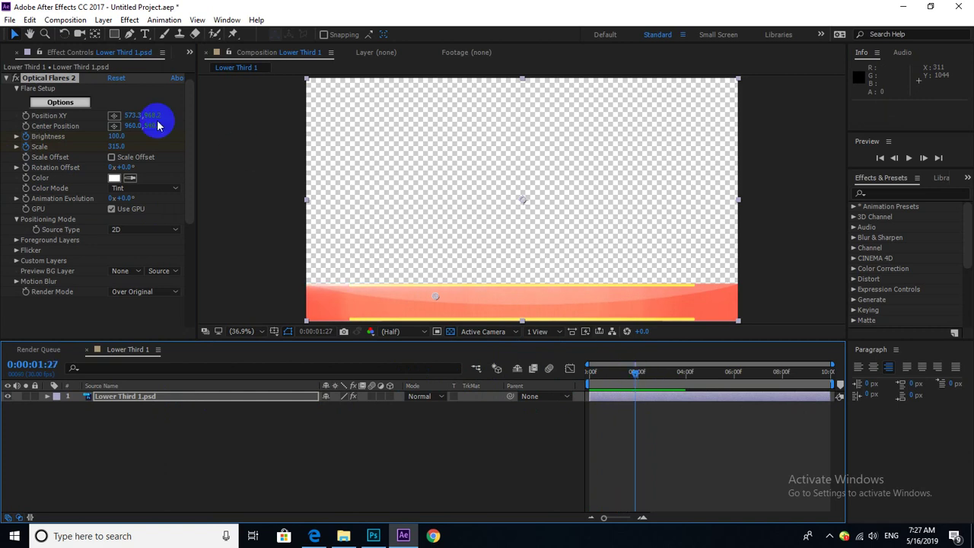
drag(116, 136, 4, 136)
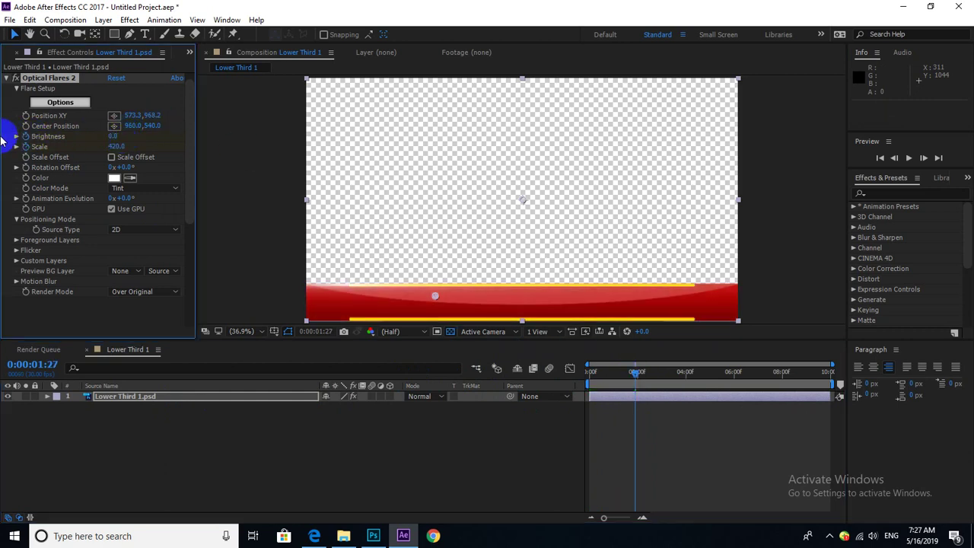
Step: RAM-preview the flare animation from the start, including in the maximized Composition view
drag(635, 372, 590, 372)
key(space)
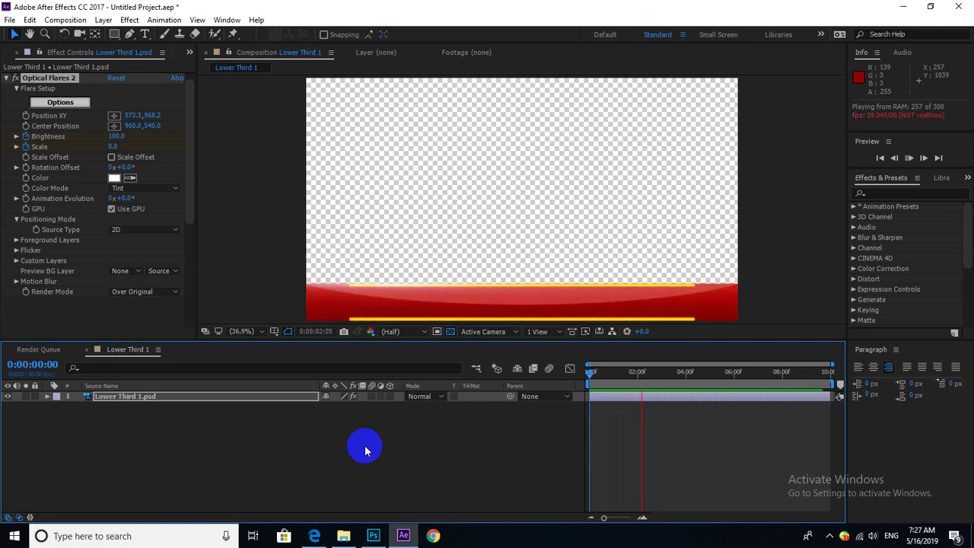
key(space)
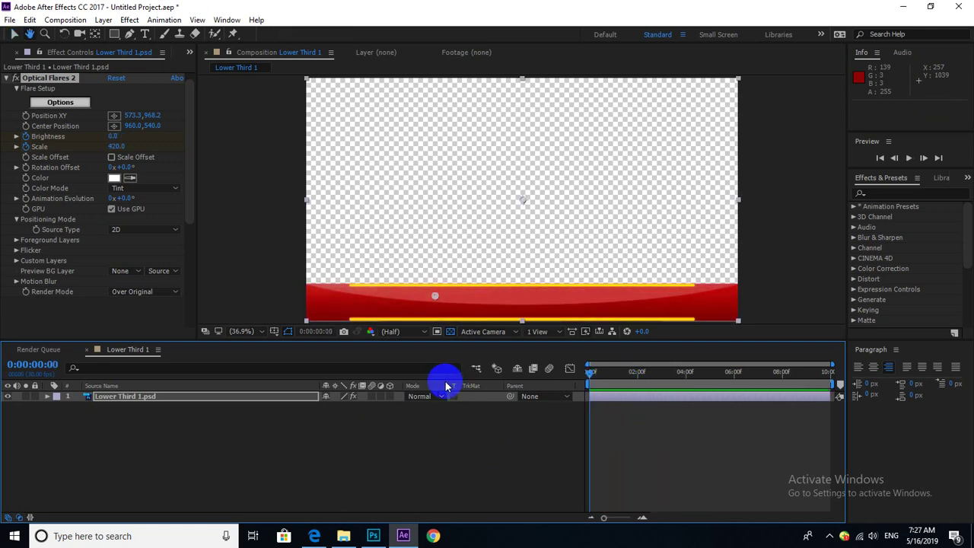
key(grave)
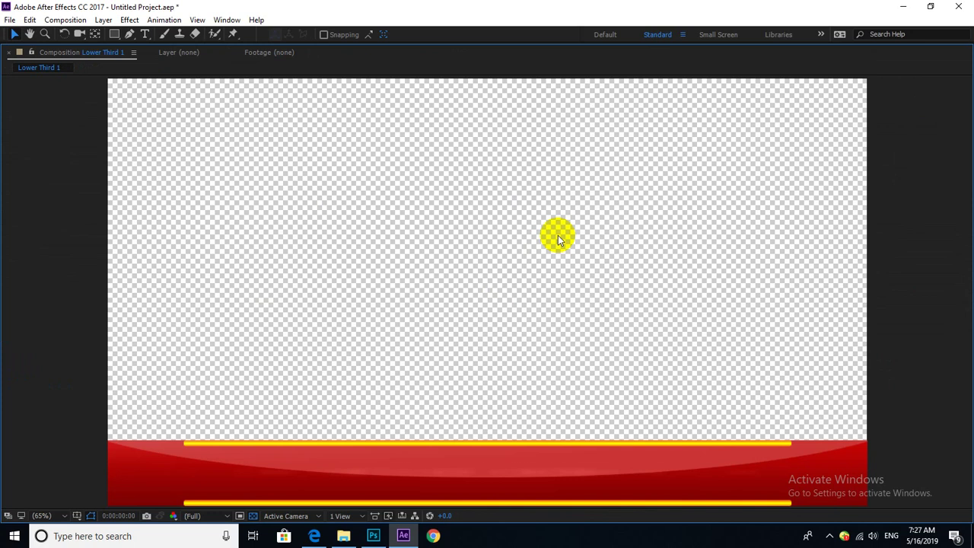
key(space)
key(grave)
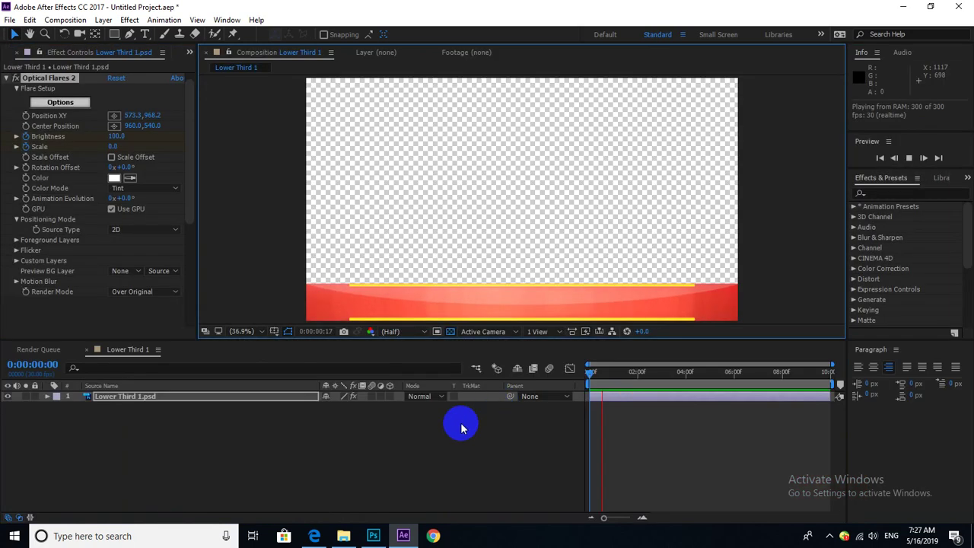
key(space)
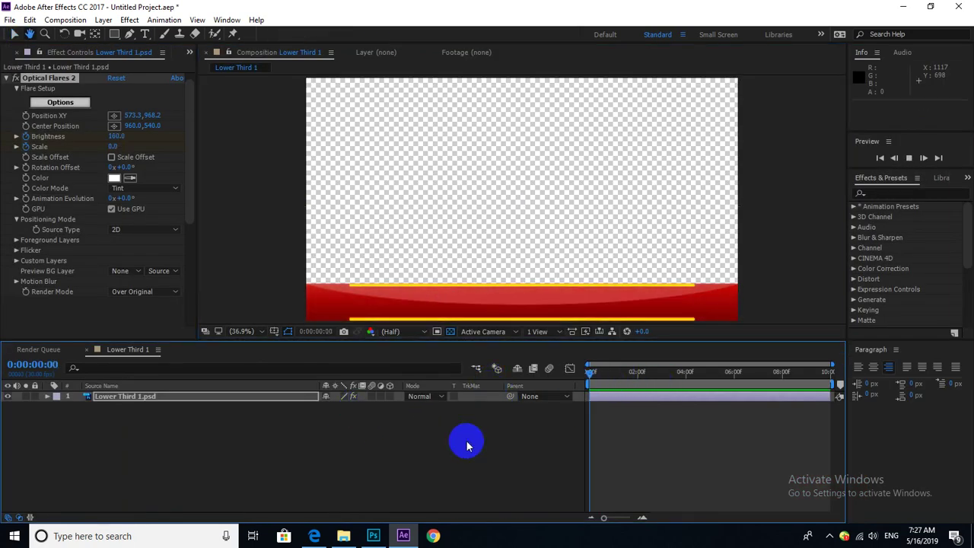
key(space)
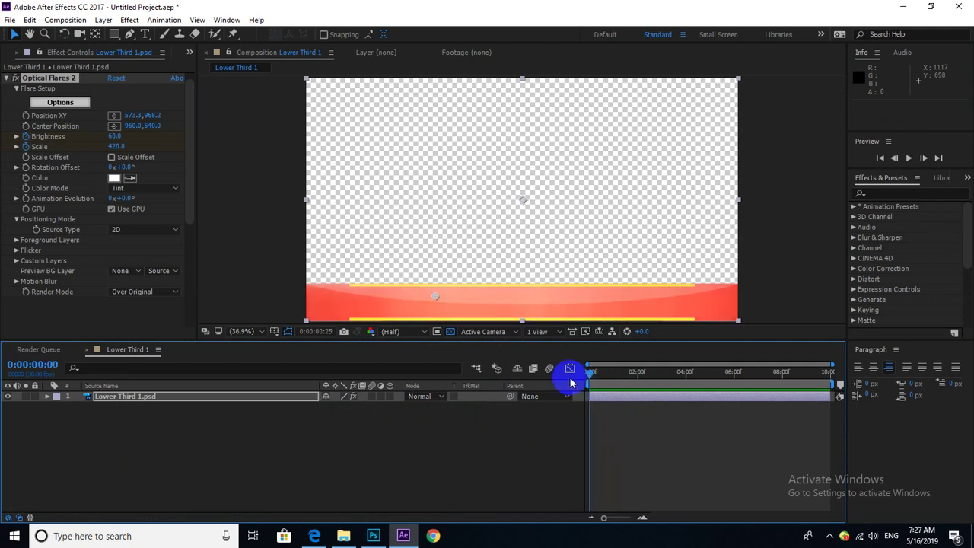
click(525, 389)
key(space)
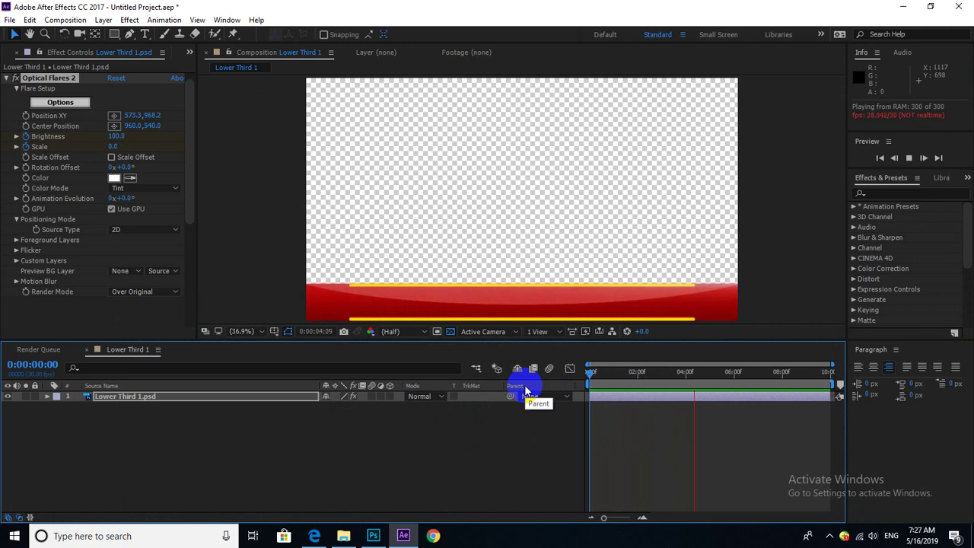
key(space)
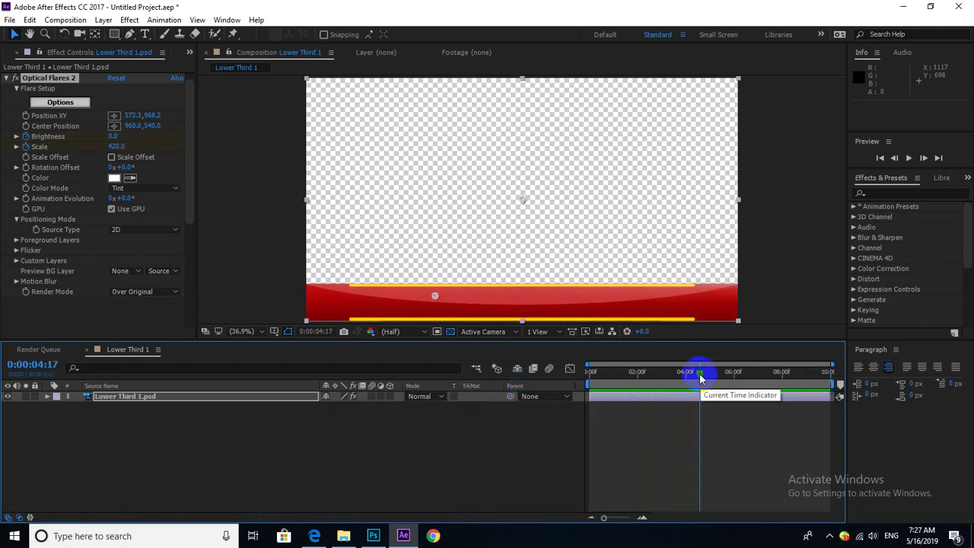
Step: Collapse Optical Flares 2's settings and deselect the lower-third layer
click(7, 79)
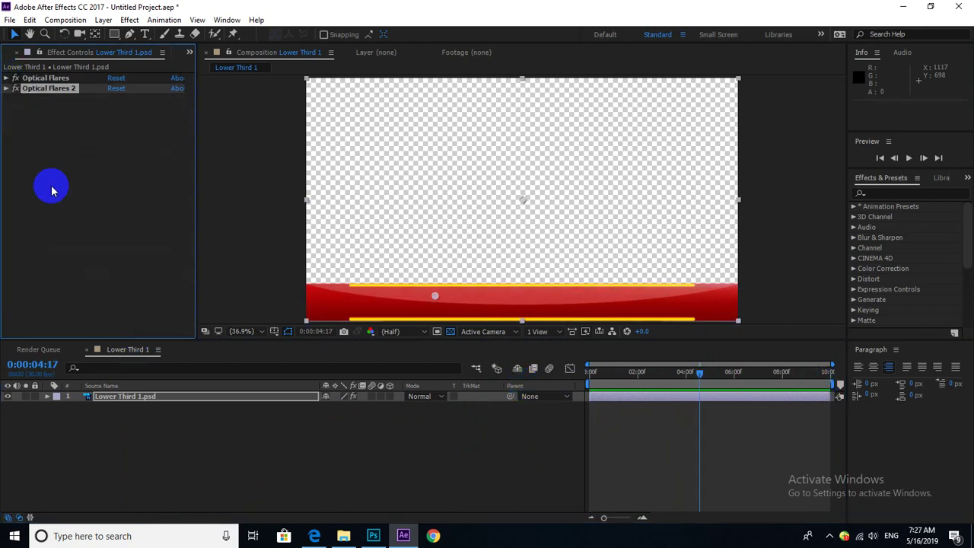
click(202, 446)
click(128, 20)
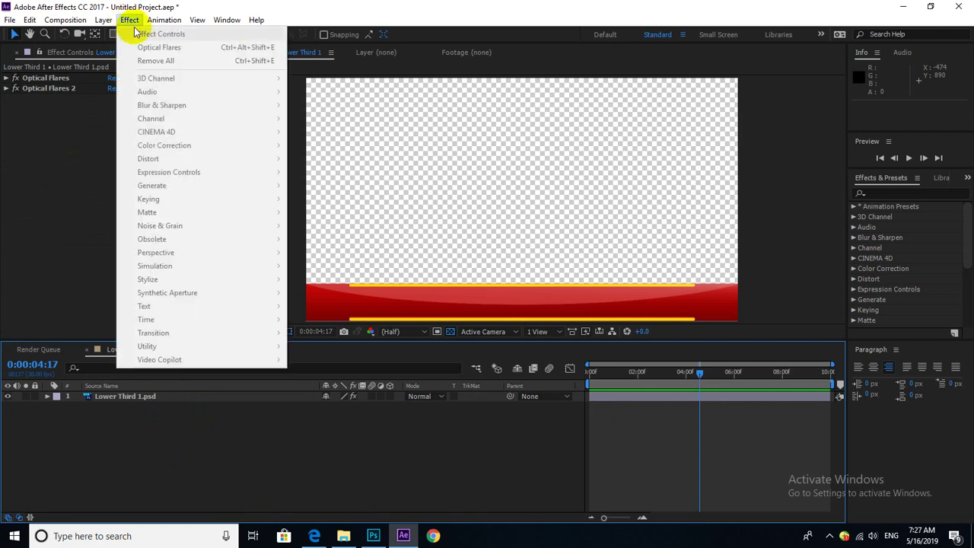
click(139, 459)
Step: Apply a third Optical Flares to Lower Third 1.psd with Render Mode Over Original
click(140, 396)
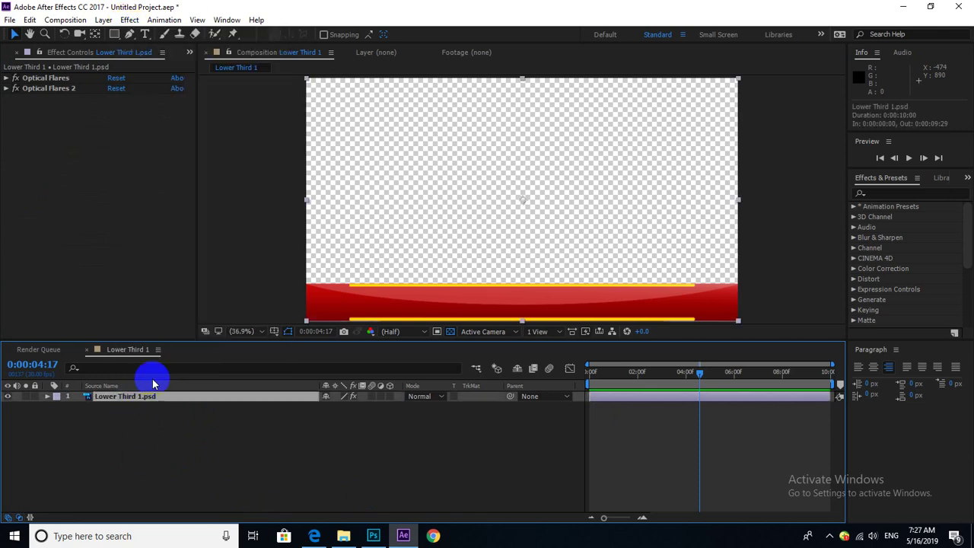
click(128, 19)
mouse_move(187, 362)
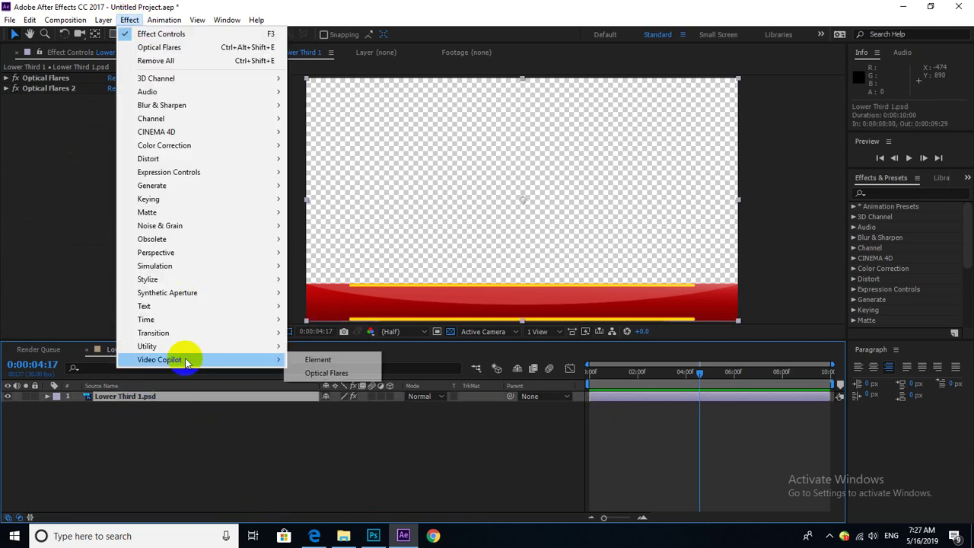
click(312, 373)
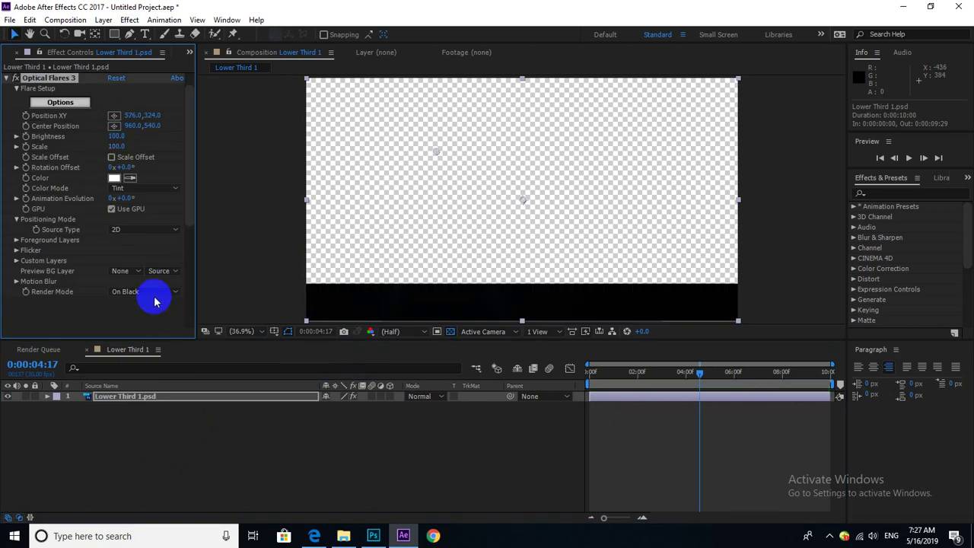
click(156, 292)
click(163, 330)
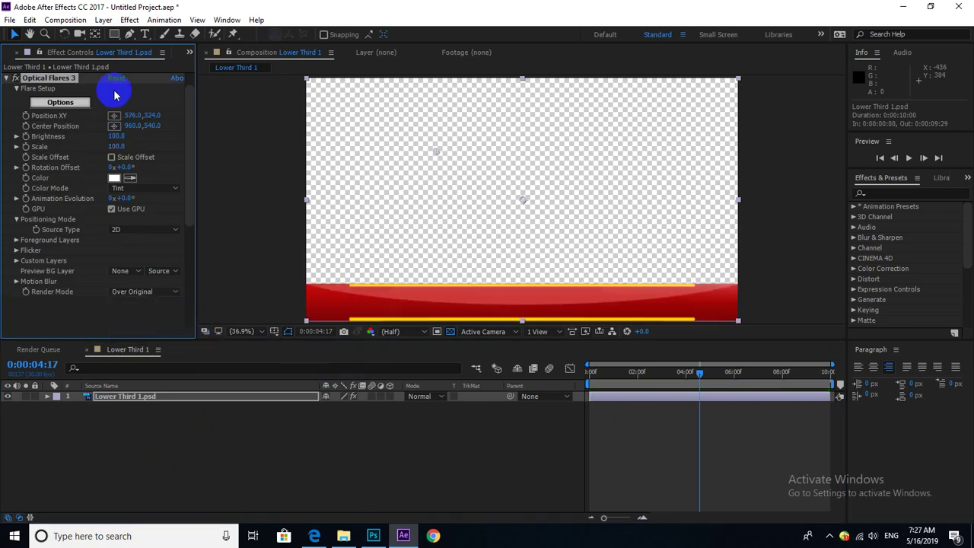
Step: Browse the Custom lens presets, close Options without saving, and switch to Chrome
click(60, 104)
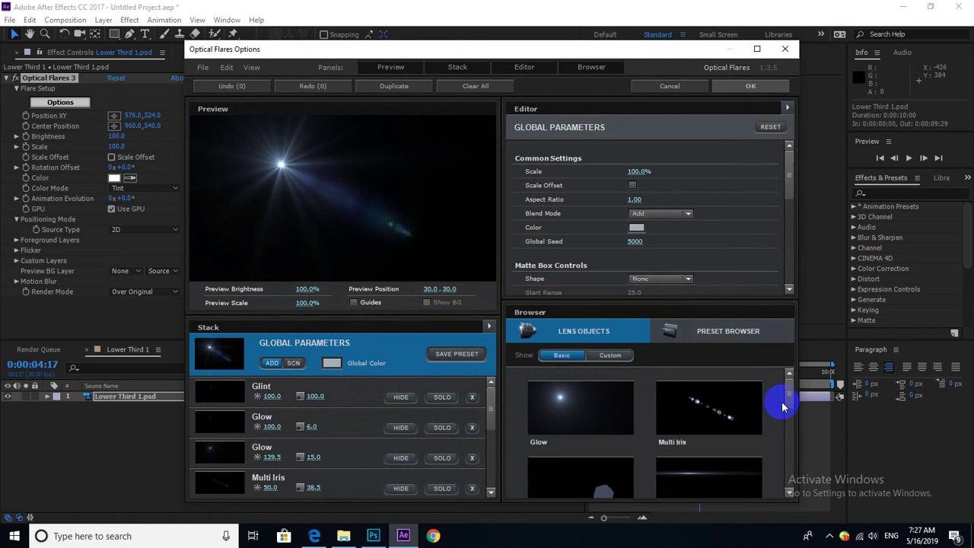
click(611, 356)
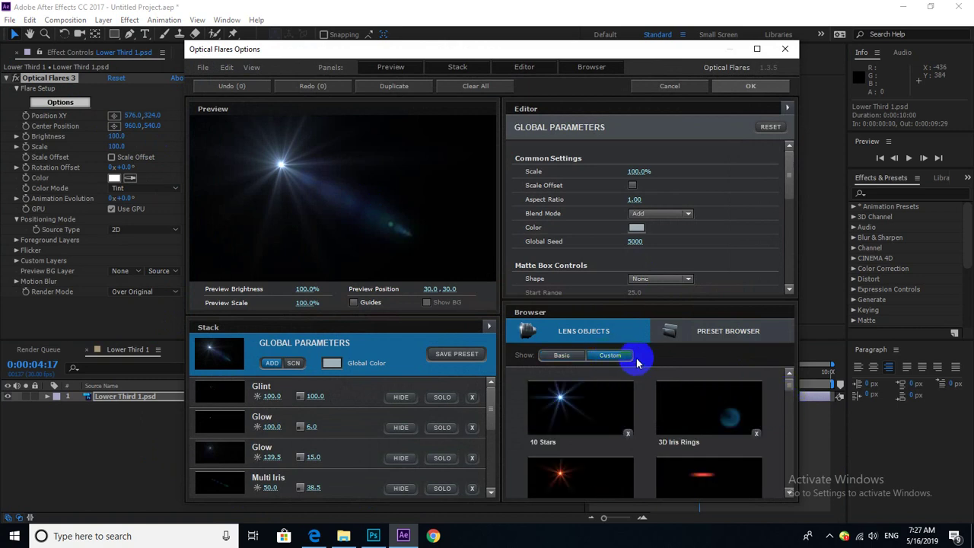
mouse_move(789, 392)
mouse_down()
mouse_move(786, 491)
mouse_move(783, 449)
mouse_up()
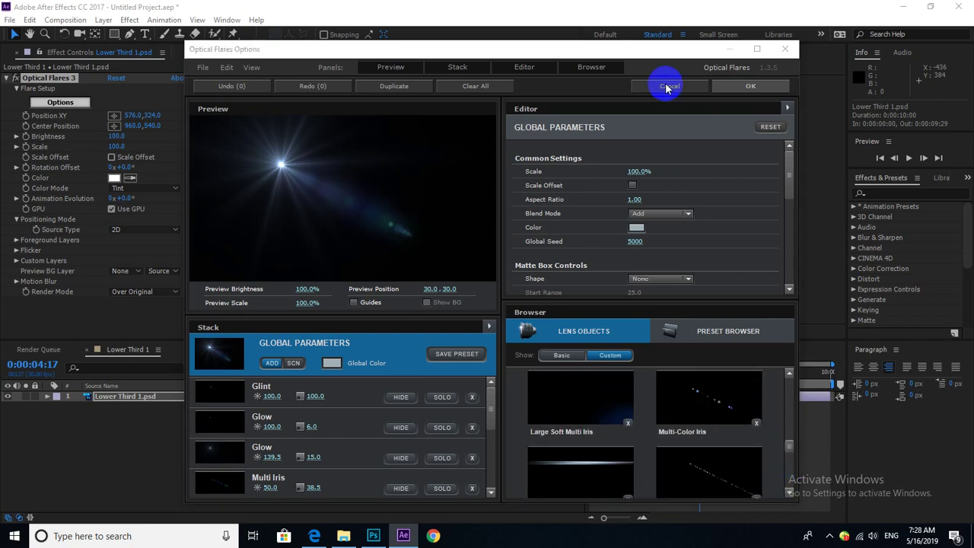
click(666, 85)
click(449, 300)
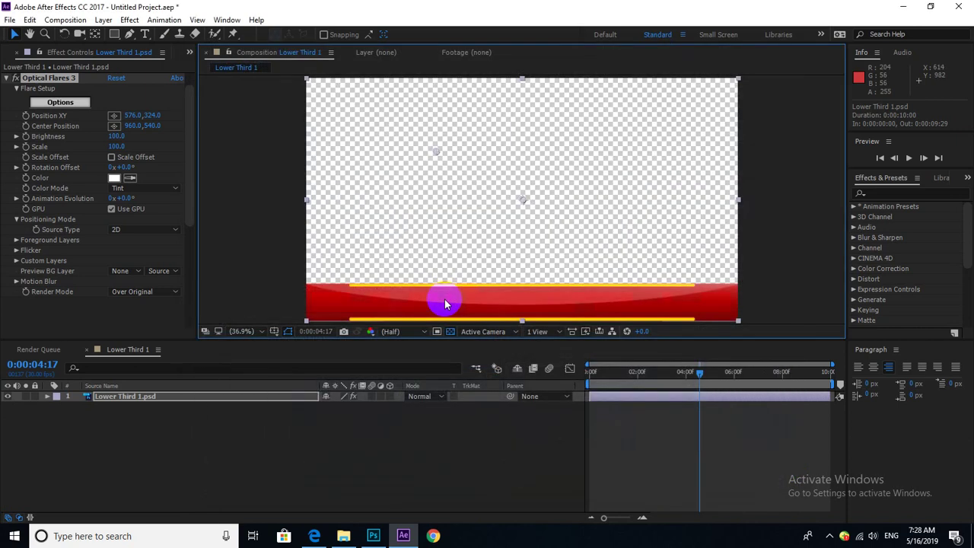
click(433, 534)
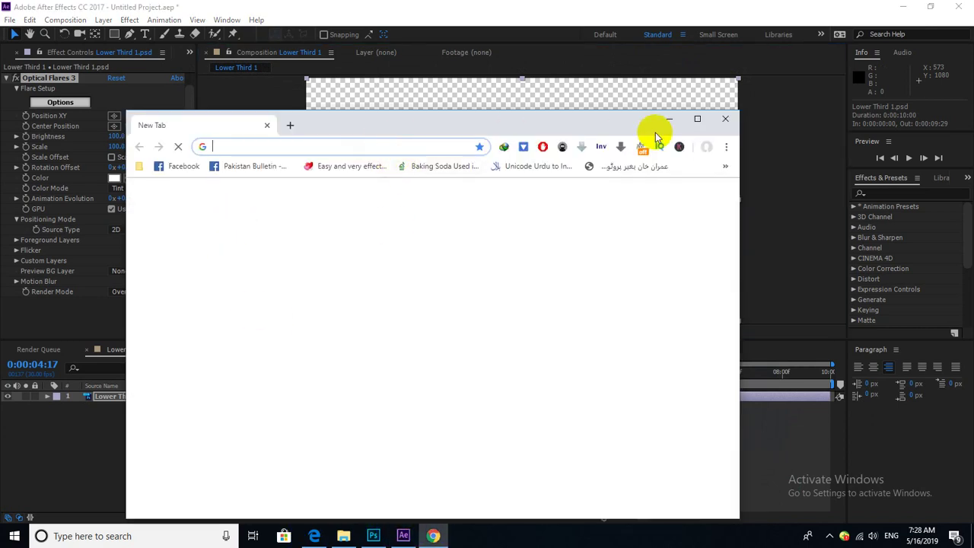
Step: Maximize Chrome and search Google Images for 'Optical Flares Png'
click(696, 121)
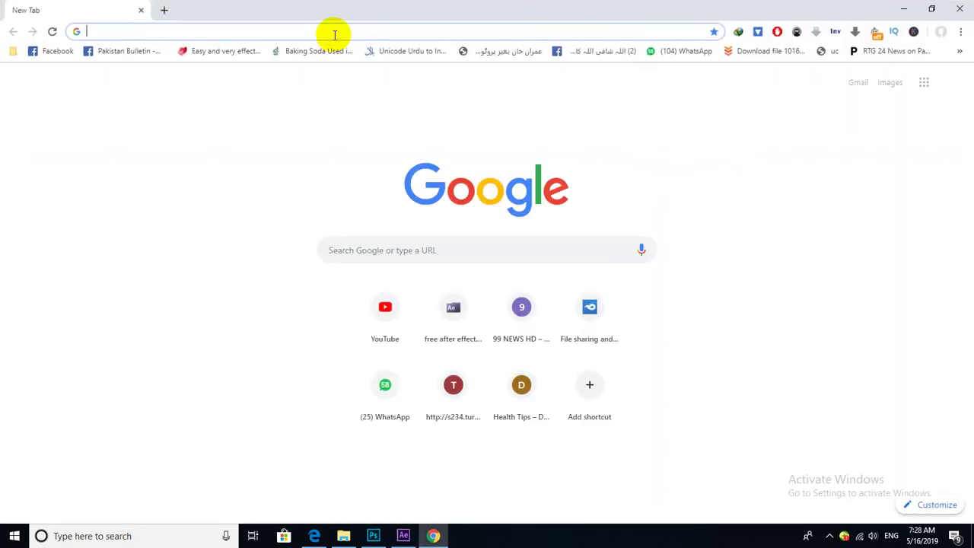
text(Optic)
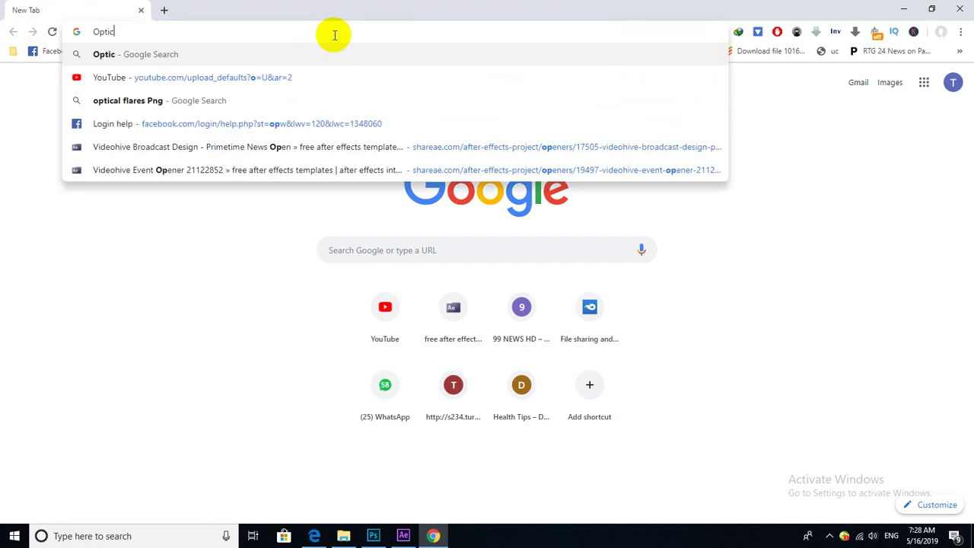
text(al Flares)
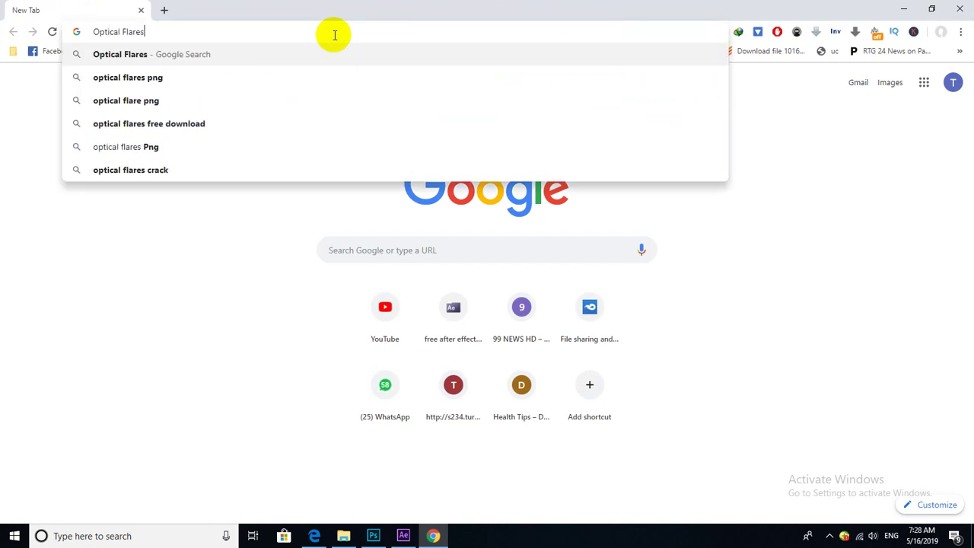
text( Png)
key(Return)
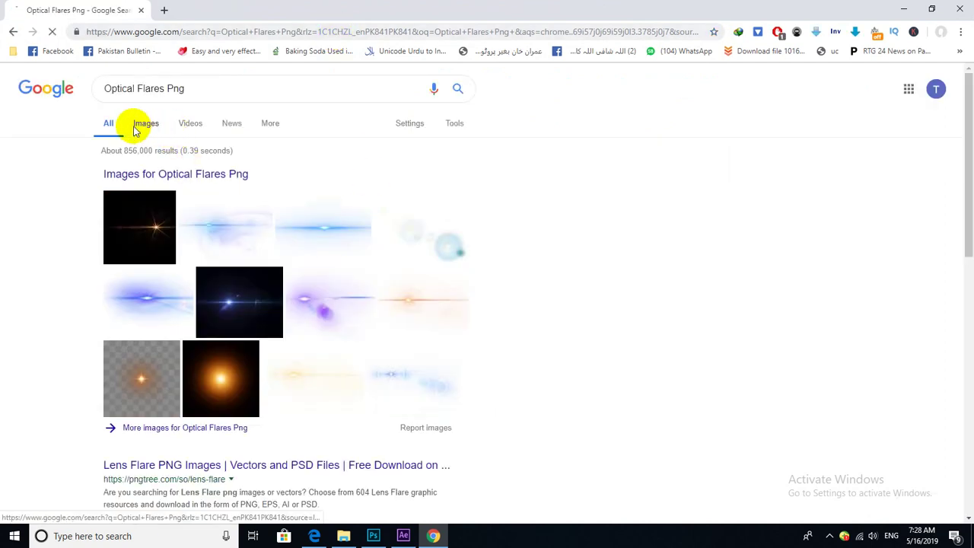
click(137, 126)
Step: Scroll down through the lens flare image results
scroll(407, 261, down, 3)
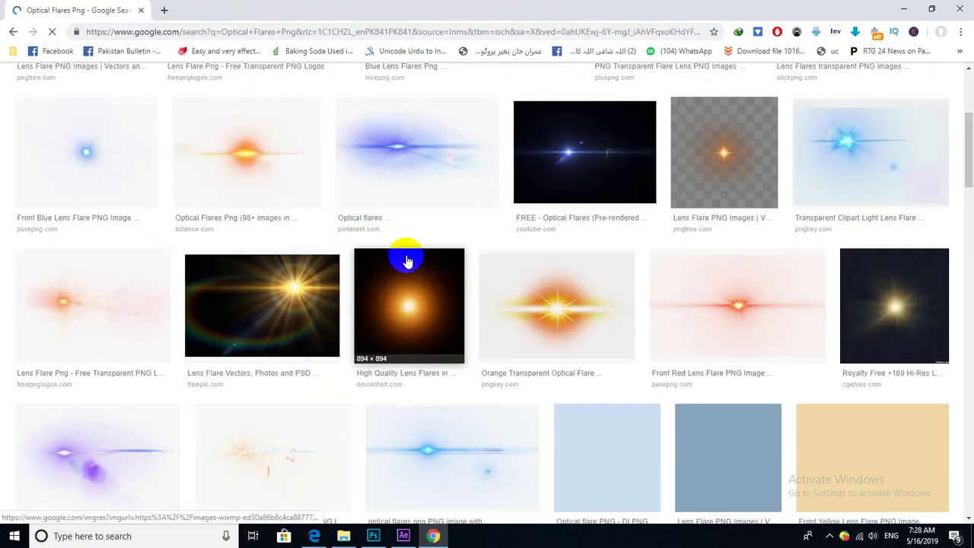
scroll(441, 315, down, 4)
scroll(443, 316, down, 3)
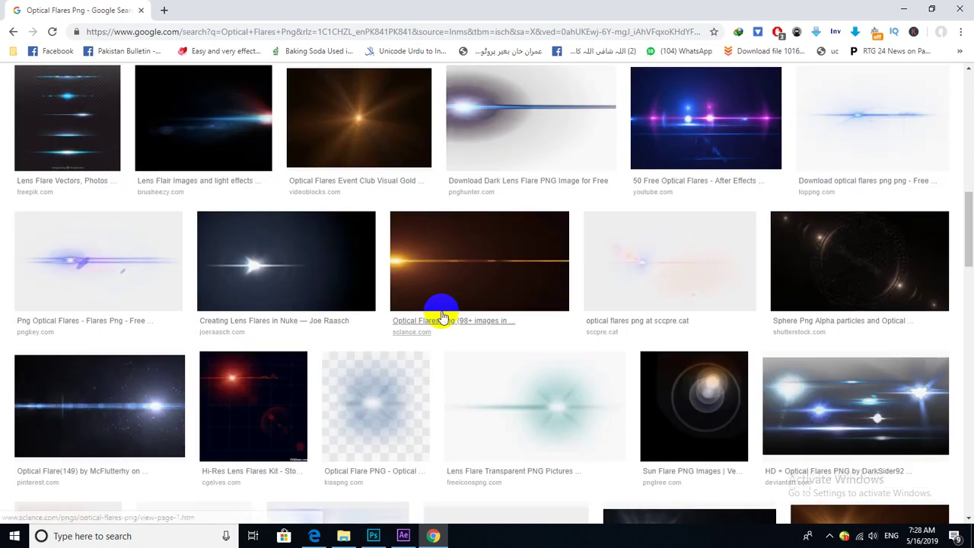
scroll(444, 316, down, 2)
scroll(445, 315, down, 2)
scroll(449, 313, down, 3)
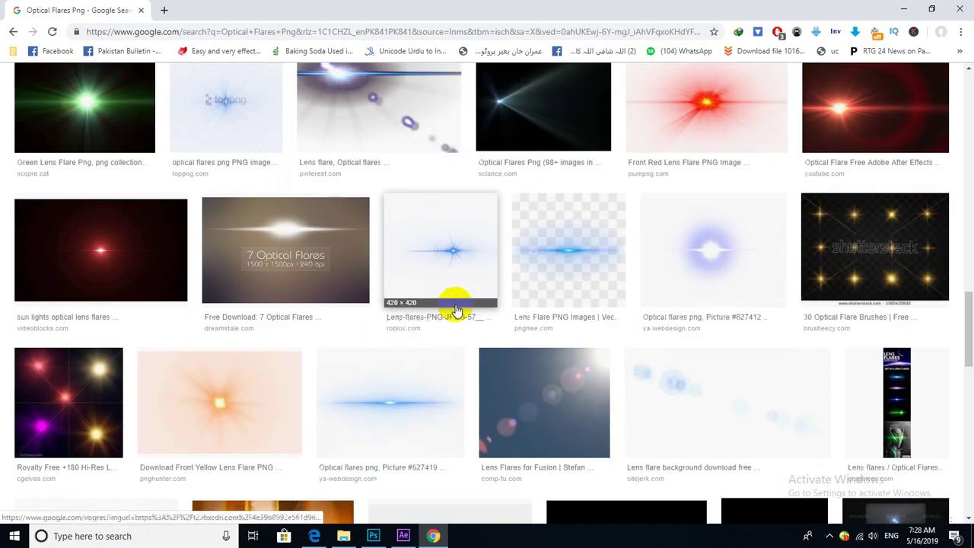
scroll(455, 311, down, 3)
scroll(457, 311, down, 2)
scroll(456, 310, down, 4)
scroll(459, 311, down, 1)
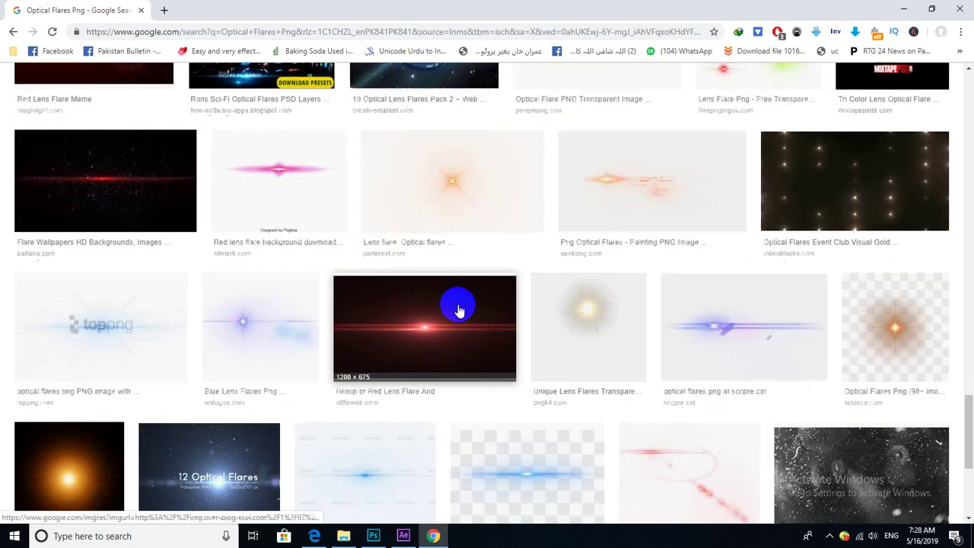
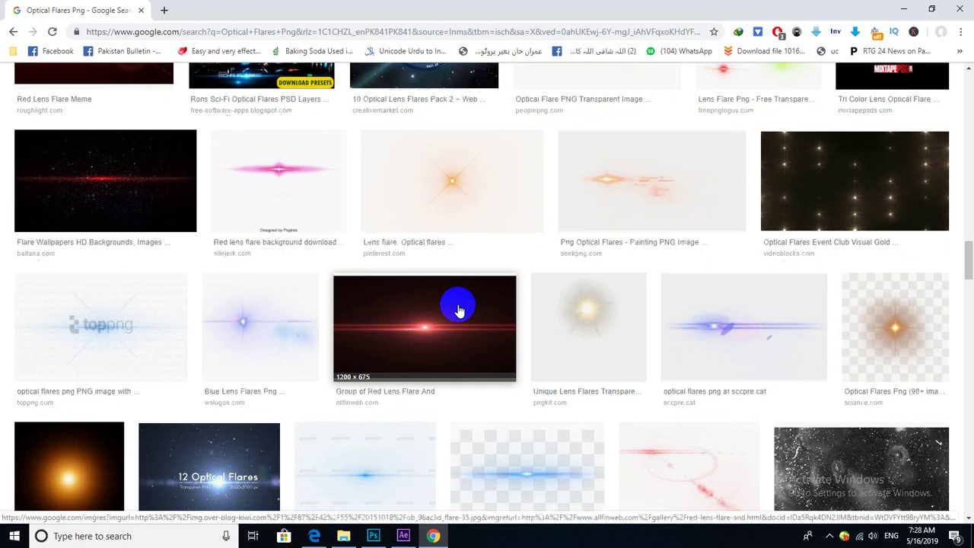
Step: Save the red lens flare preview from Google Images to Pictures as ob_98ac3d_flare-35.jpg
click(428, 343)
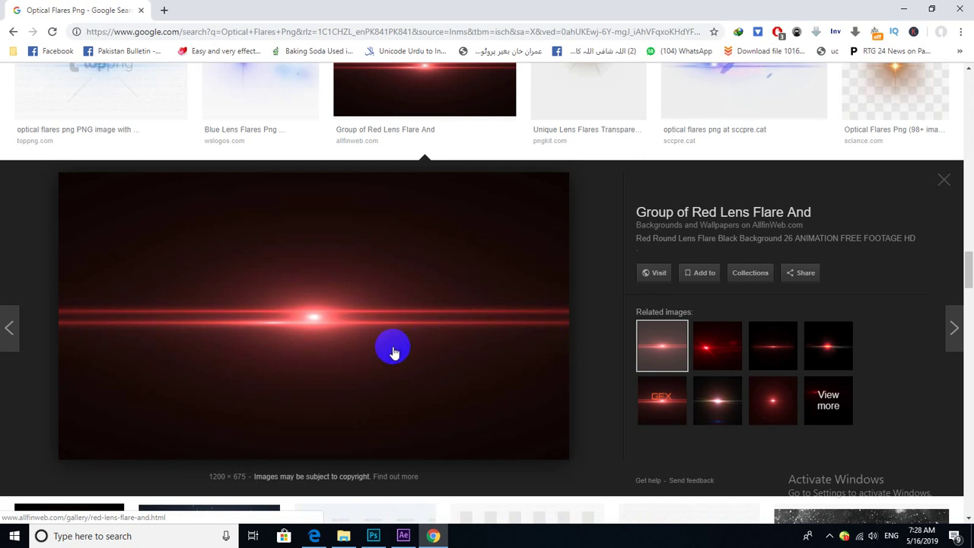
right_click(358, 347)
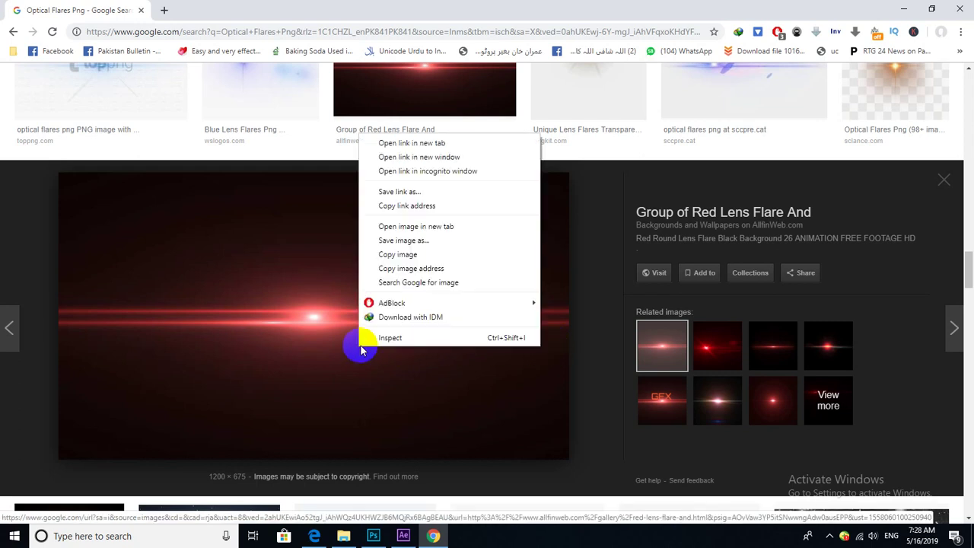
click(403, 240)
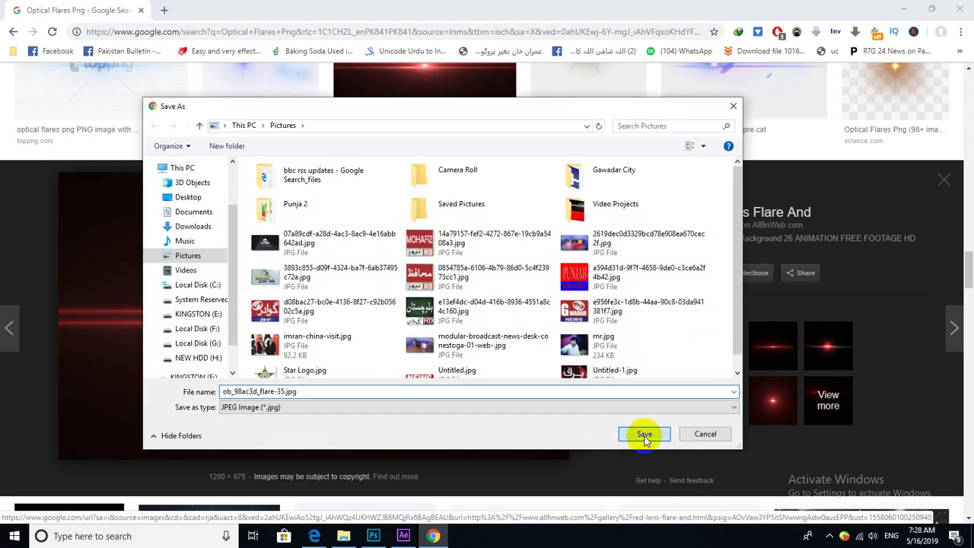
click(644, 435)
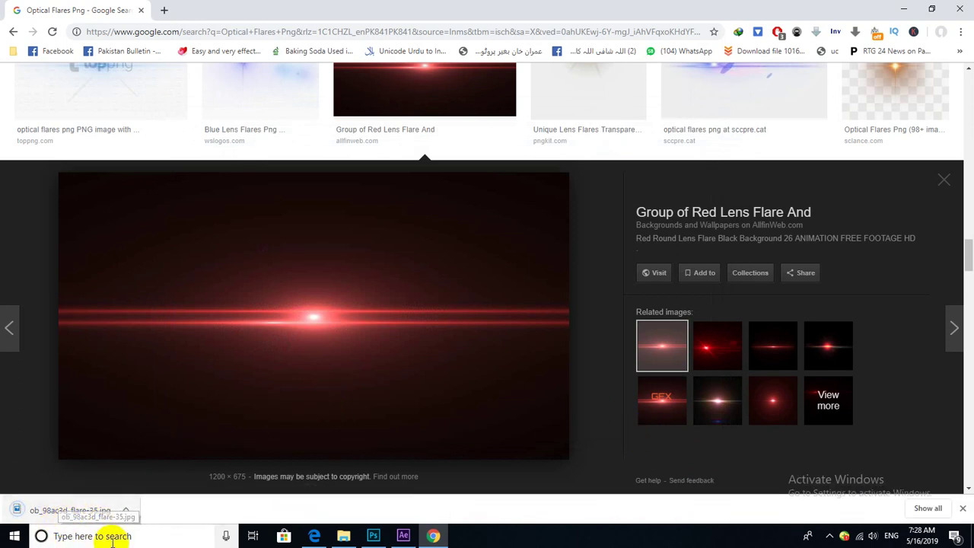
Step: Bring the red flare JPG into the Lower Third comp and apply Luma Key to it
mouse_move(17, 508)
mouse_down()
mouse_move(393, 535)
mouse_move(162, 424)
mouse_move(266, 332)
mouse_up()
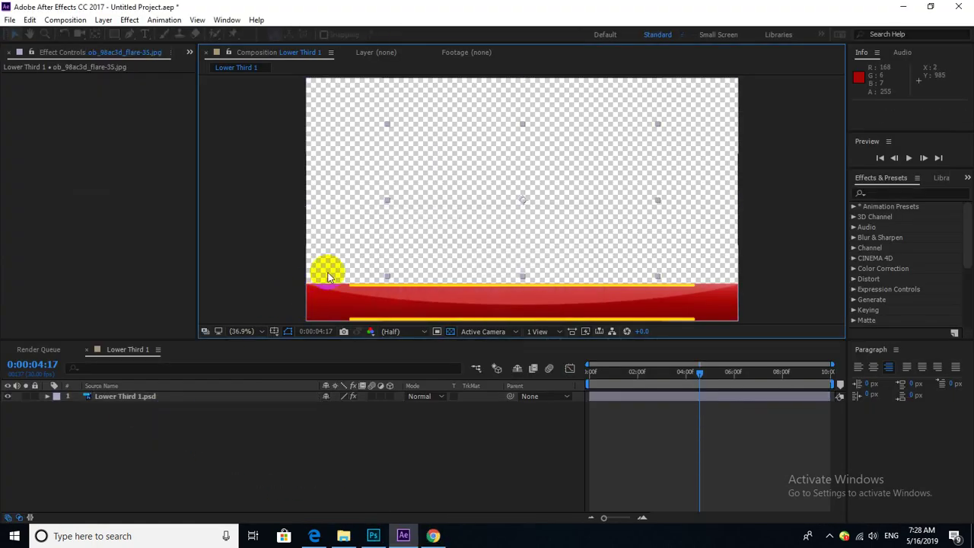
drag(328, 277, 502, 215)
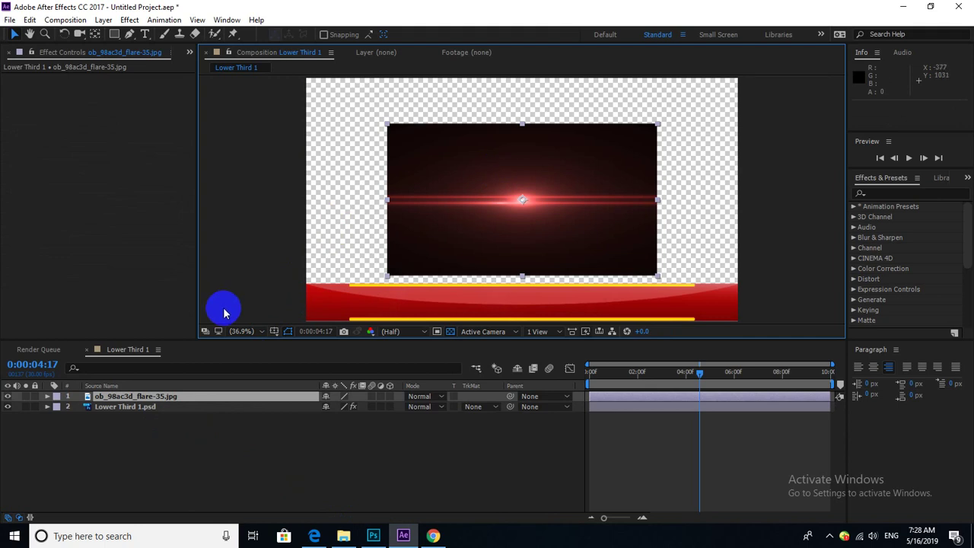
click(883, 194)
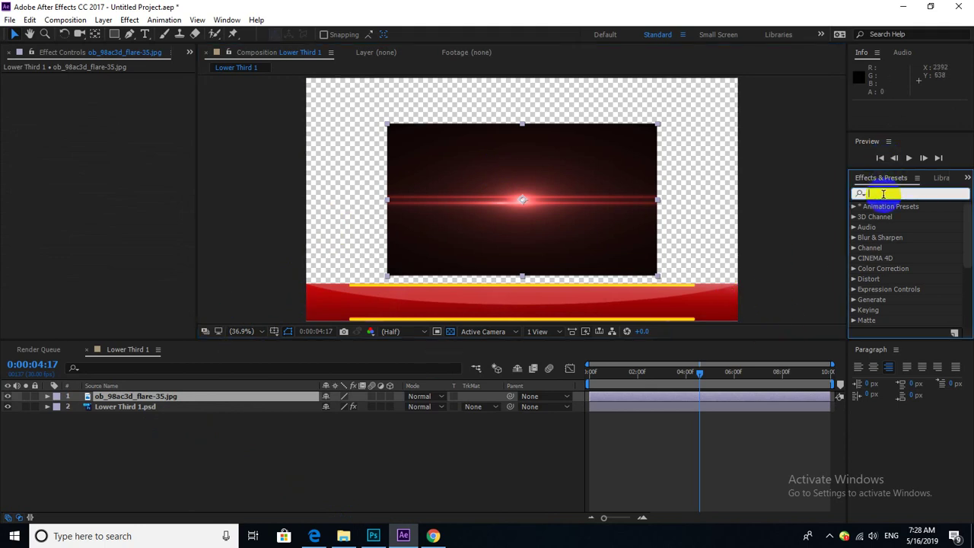
text(Luma)
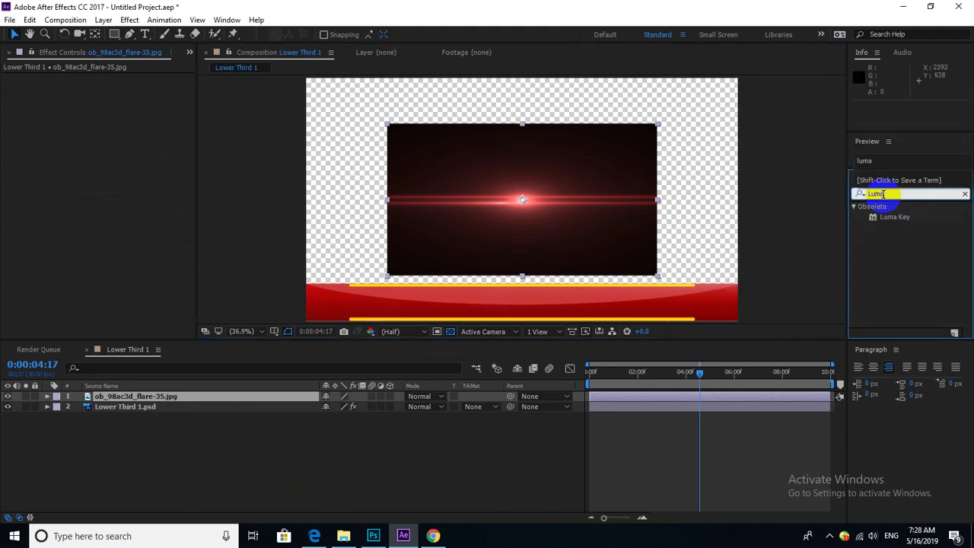
drag(909, 217, 534, 190)
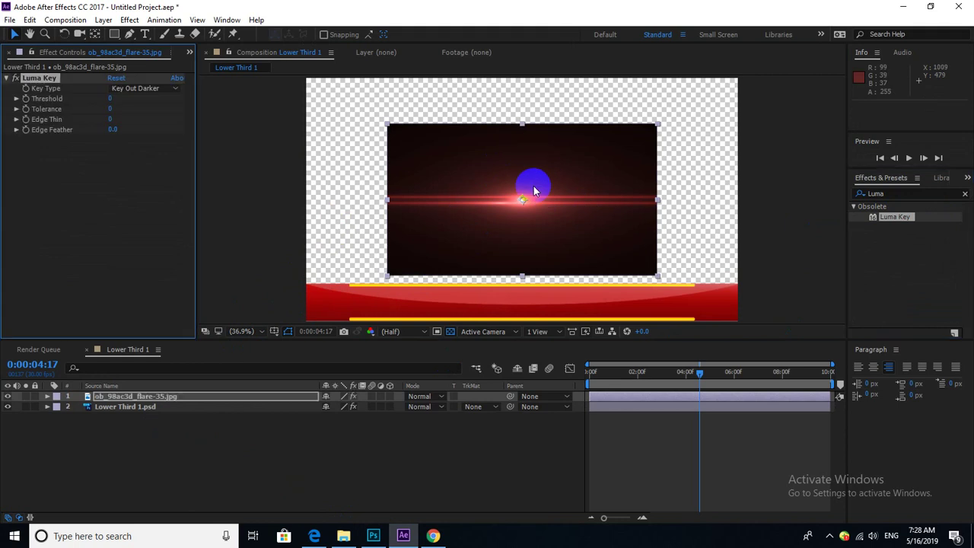
Step: Test Luma Key settings: Threshold, Tolerance 141, Key Out Similar, then Tolerance back to 0
drag(111, 101, 94, 101)
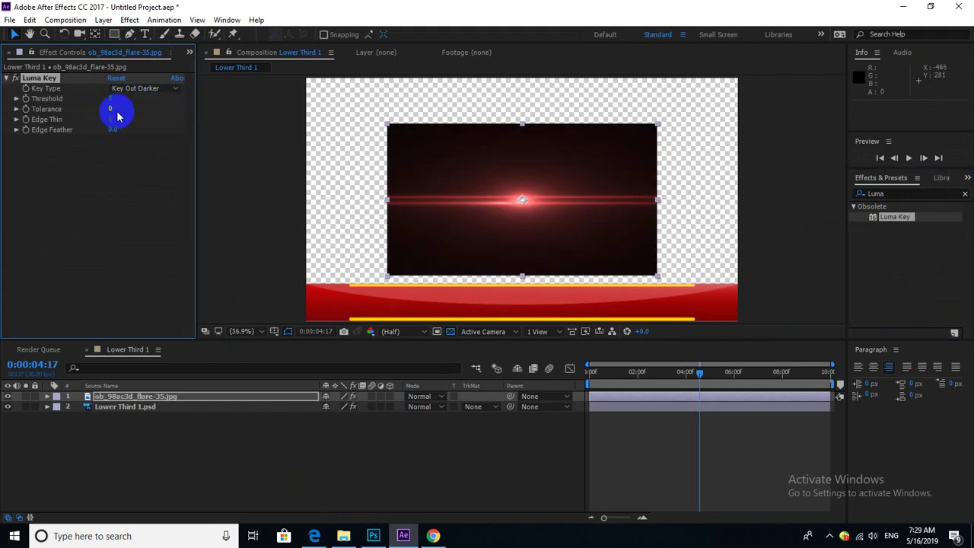
mouse_move(111, 111)
mouse_down()
mouse_move(163, 104)
mouse_move(143, 118)
mouse_up()
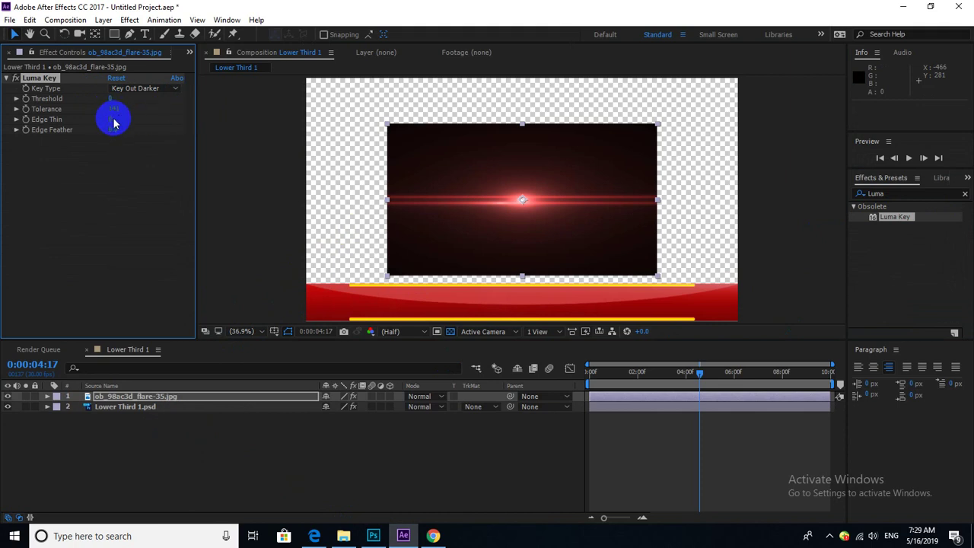
click(156, 89)
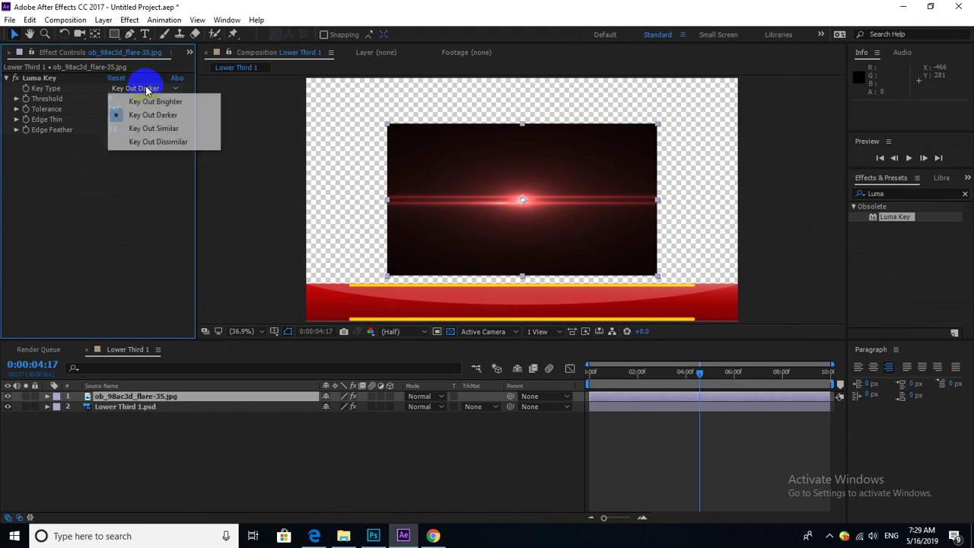
click(156, 129)
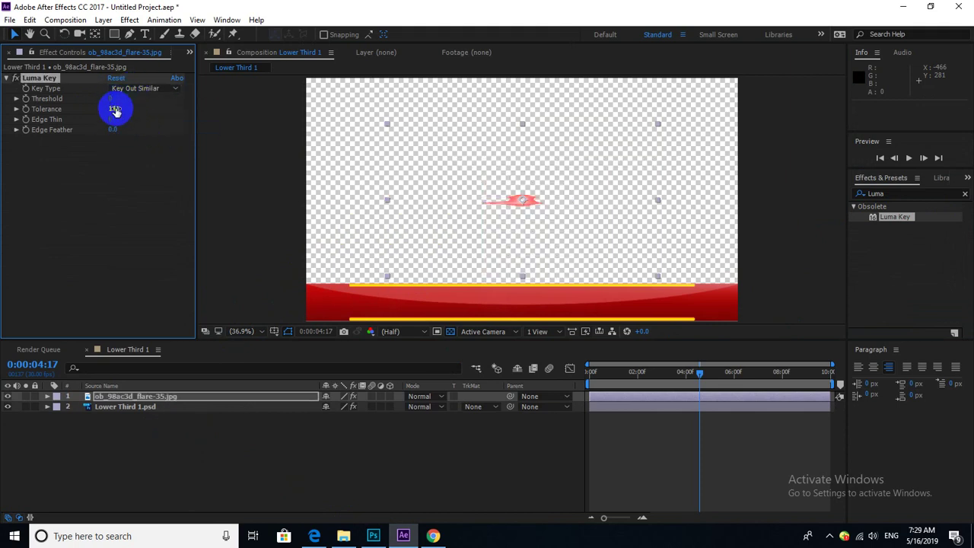
drag(115, 109, 15, 111)
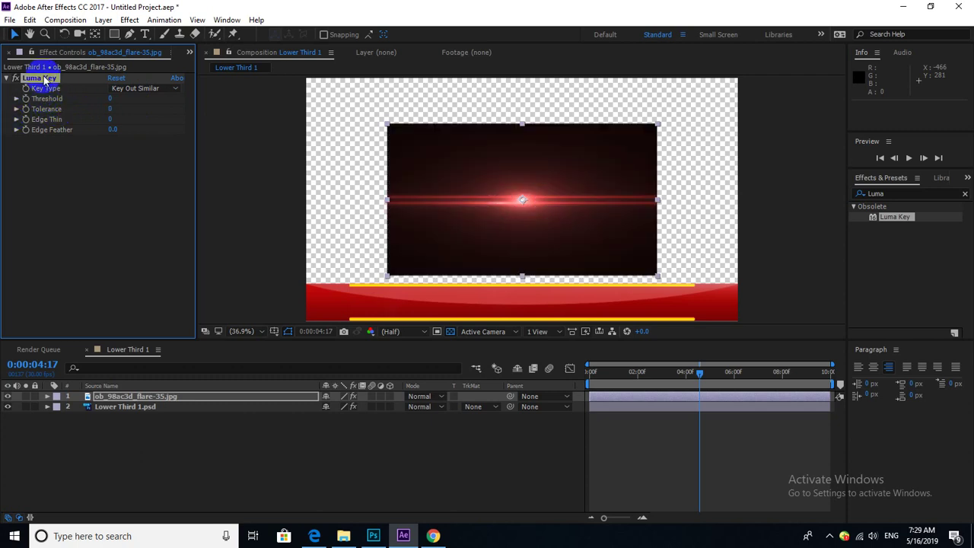
Step: Delete the Luma Key effect and remove the flare JPG layer from the comp
key(Delete)
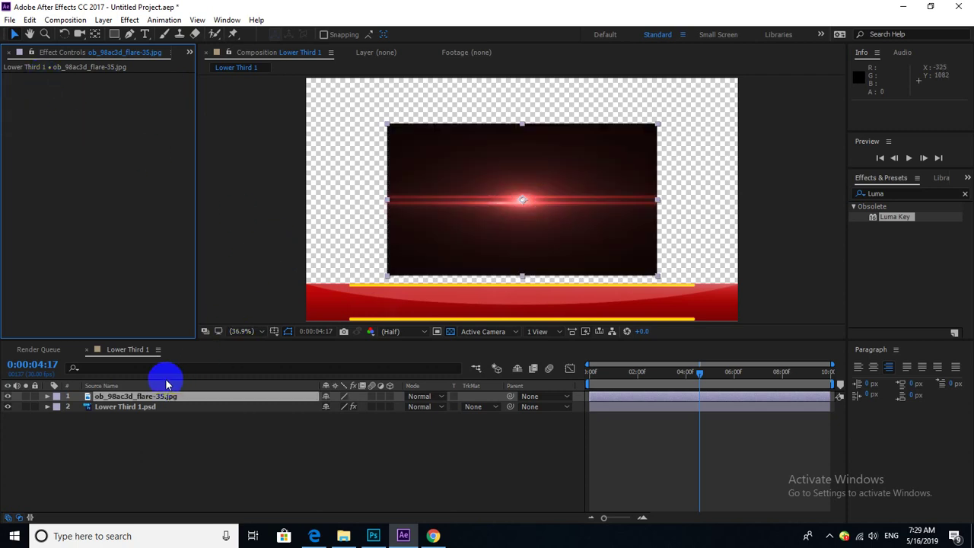
click(169, 416)
click(167, 397)
key(Delete)
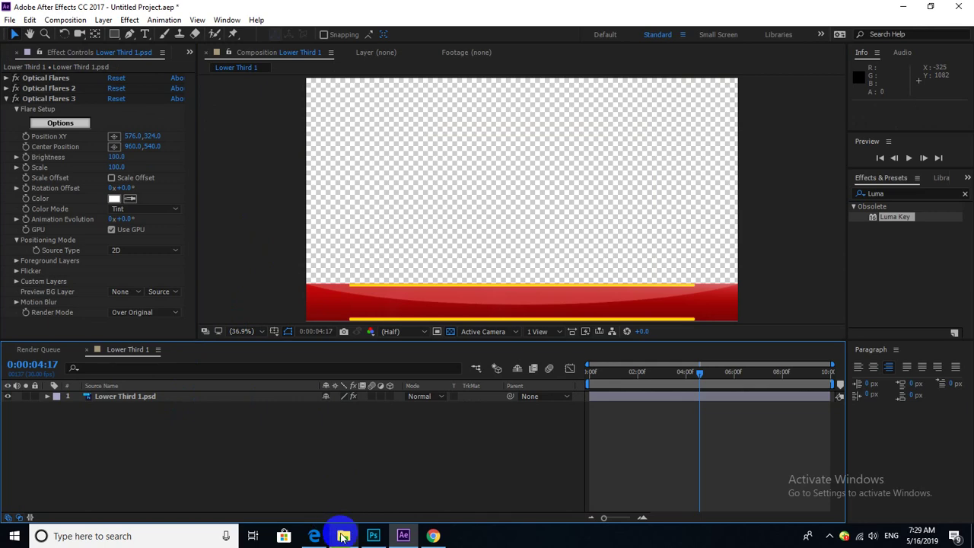
Step: Browse the Google Images flare results, comparing Optical Flares Png Pack with related blue flares
click(433, 536)
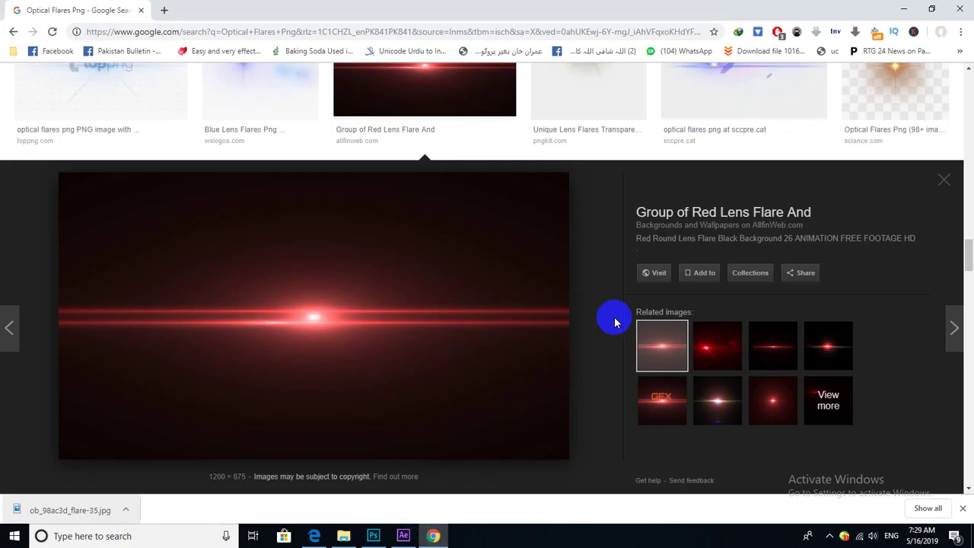
scroll(586, 329, down, 1)
scroll(586, 329, down, 4)
scroll(578, 326, down, 3)
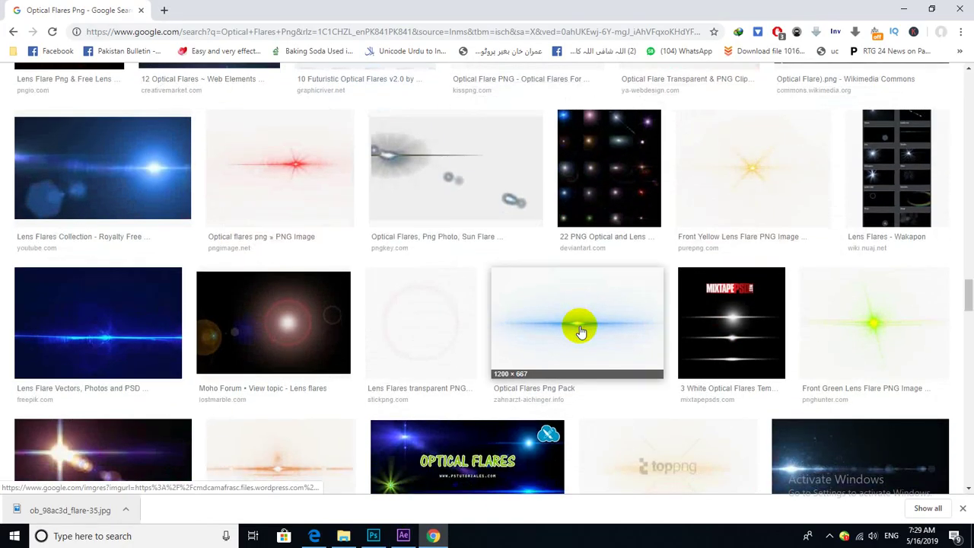
click(572, 327)
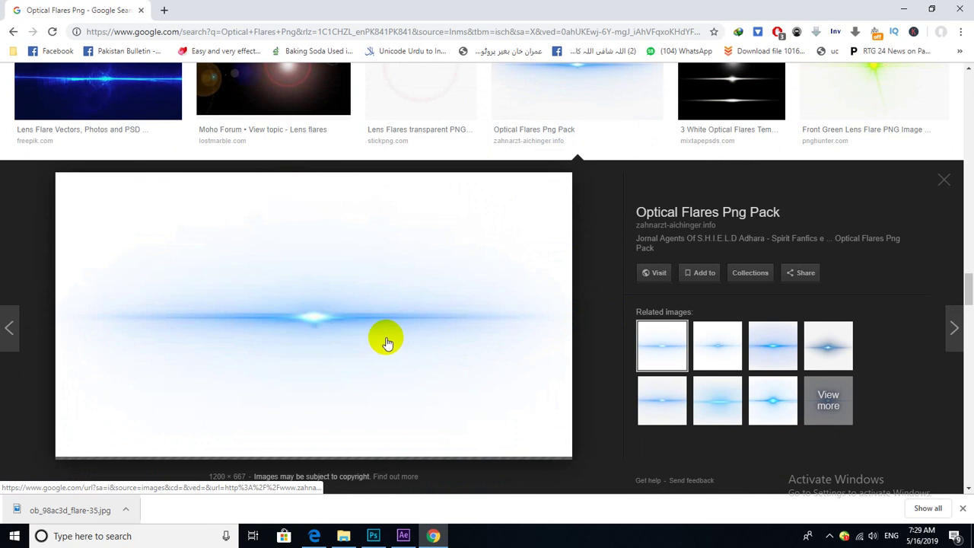
click(663, 406)
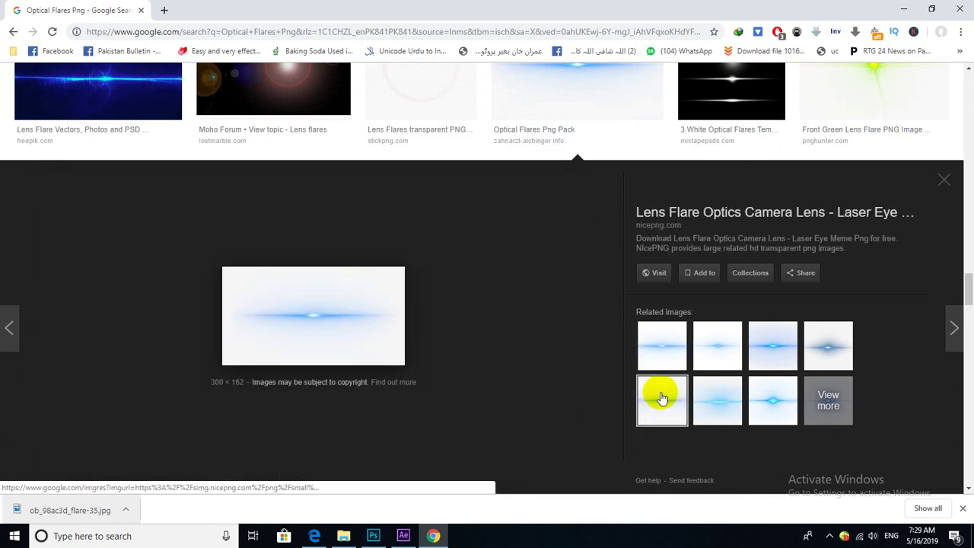
click(766, 357)
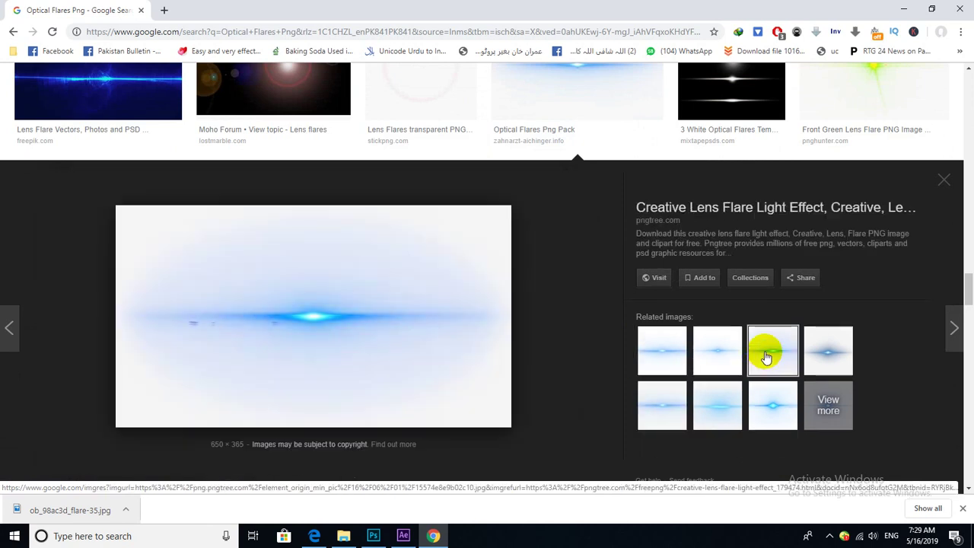
click(823, 350)
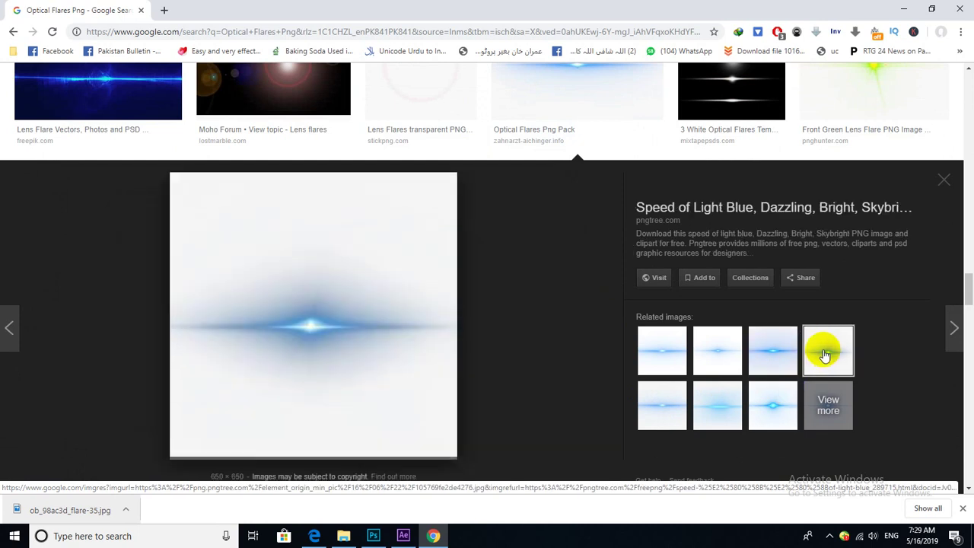
click(673, 404)
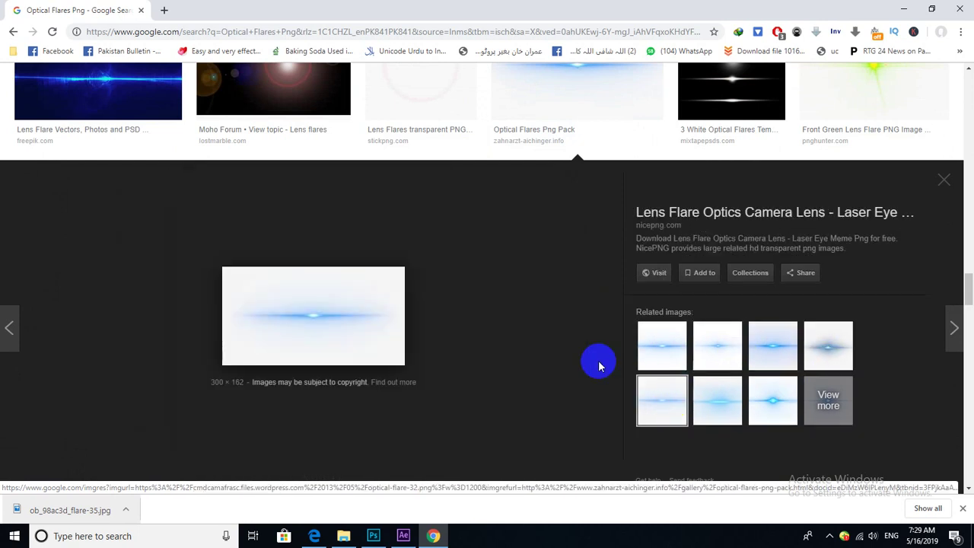
click(674, 358)
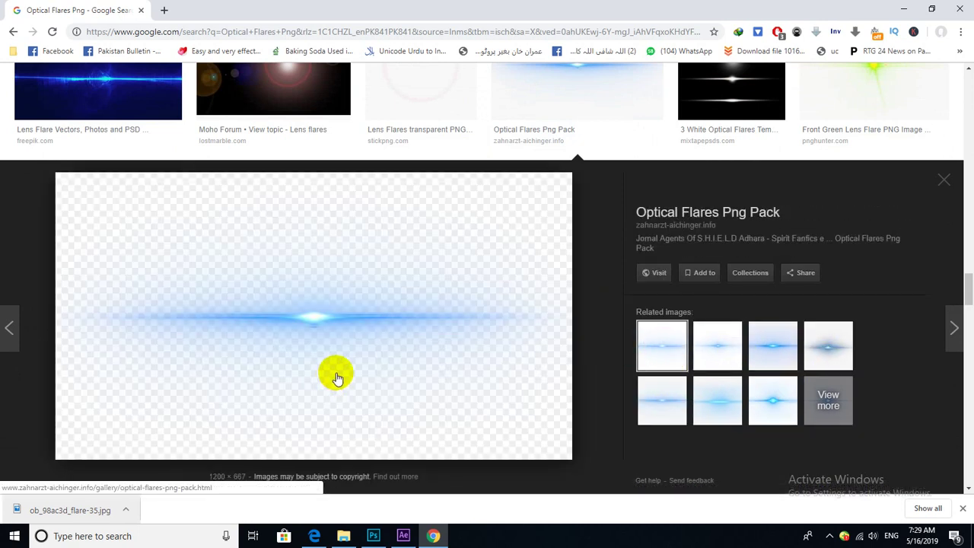
Step: Save the transparent blue flare to Pictures as optical-flare-32.png and carry it to After Effects
right_click(321, 344)
click(363, 238)
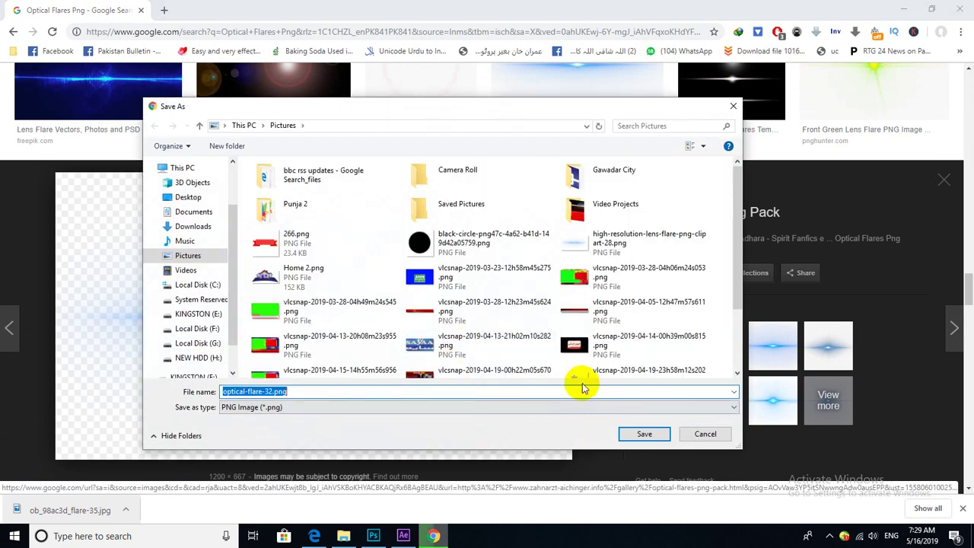
click(631, 436)
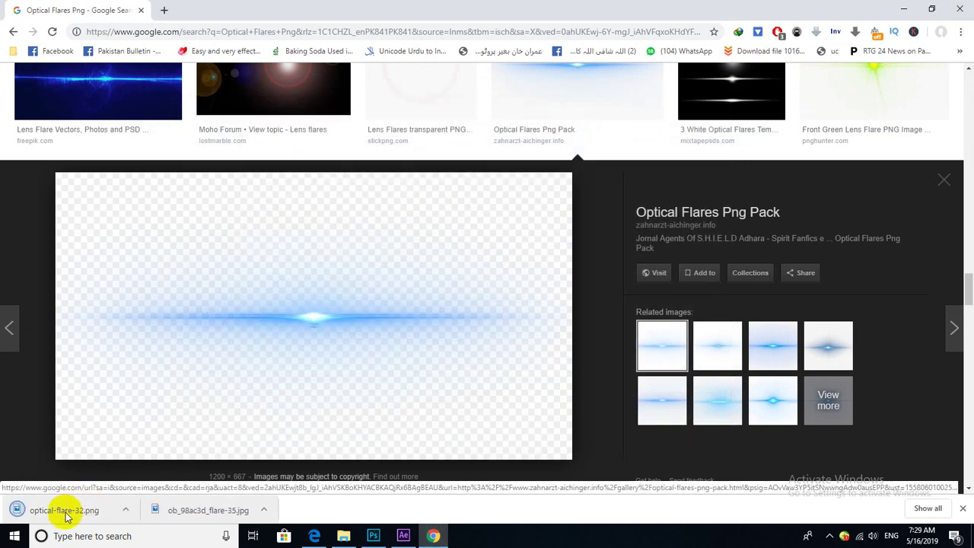
mouse_move(65, 508)
mouse_down()
mouse_move(360, 515)
mouse_move(142, 427)
mouse_up()
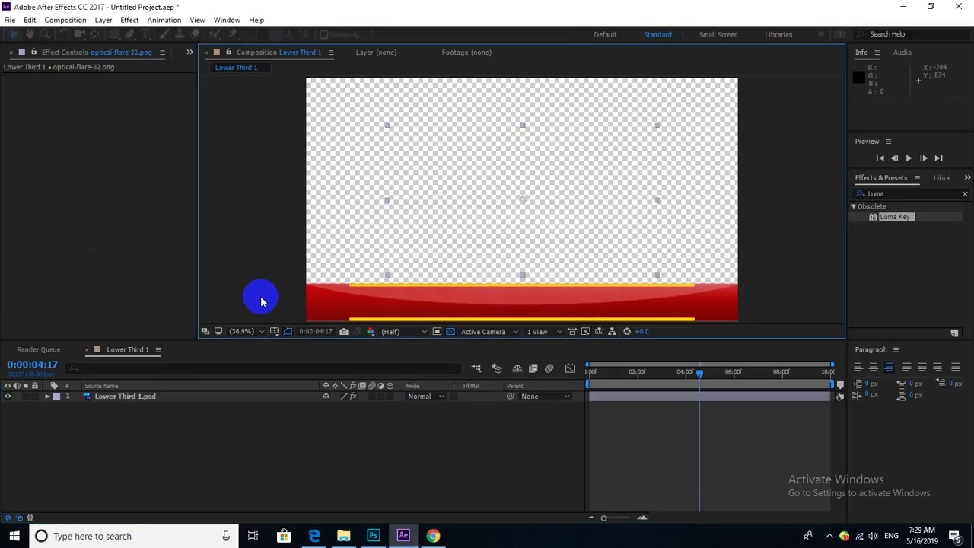
Step: Place the blue flare over the red lower-third bar and apply Change to Color
drag(506, 197, 490, 303)
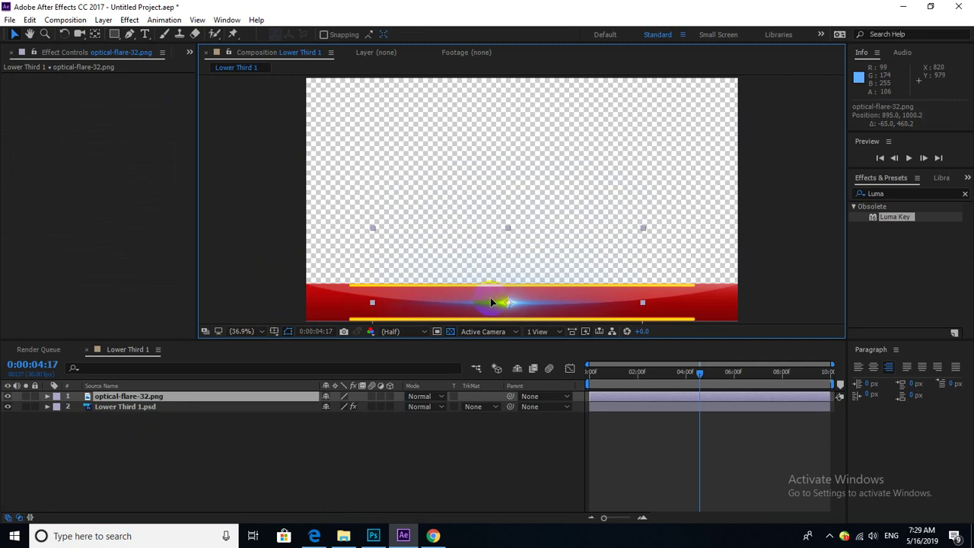
click(143, 399)
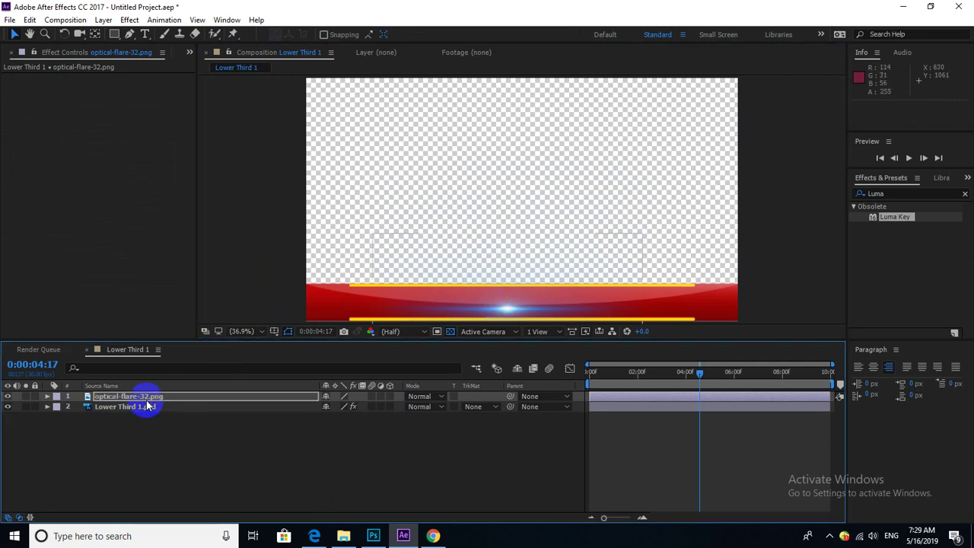
click(130, 20)
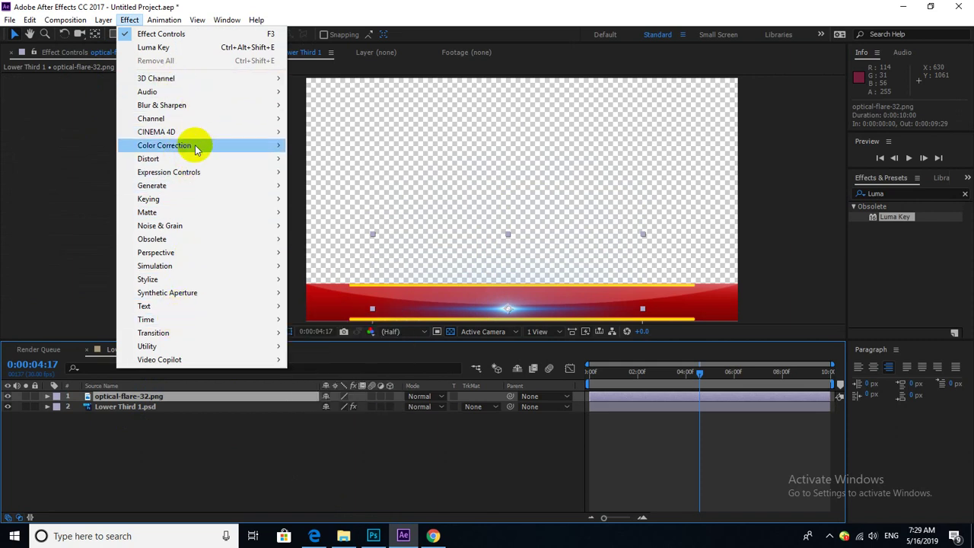
mouse_move(193, 145)
click(340, 244)
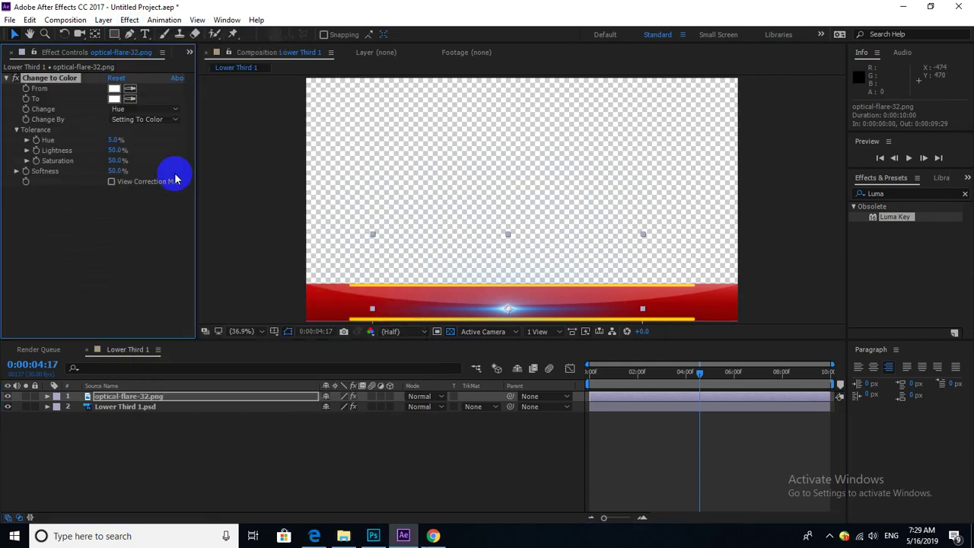
Step: Sample the flare's blue as From, match on Hue, Lightness & Saturation, and narrow tolerance to 6%
click(130, 89)
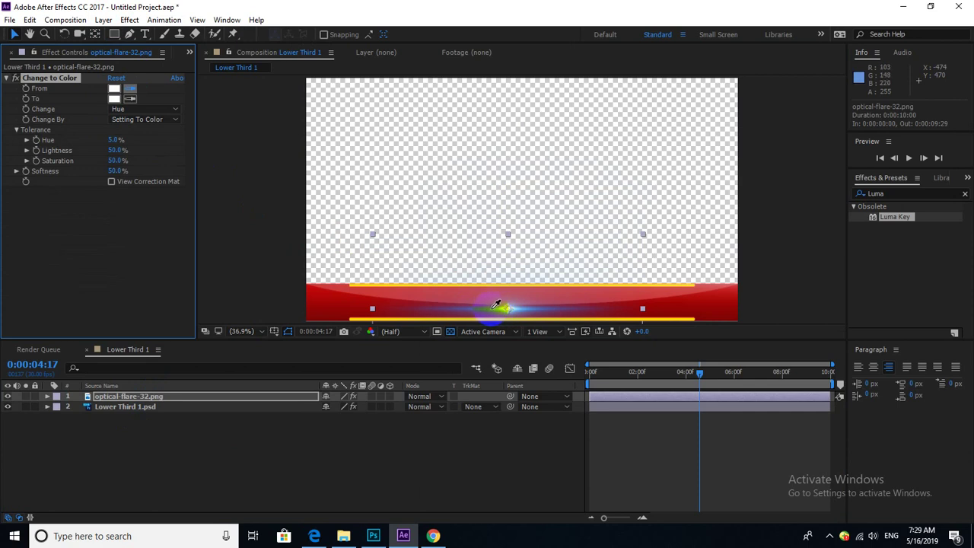
click(139, 121)
click(162, 146)
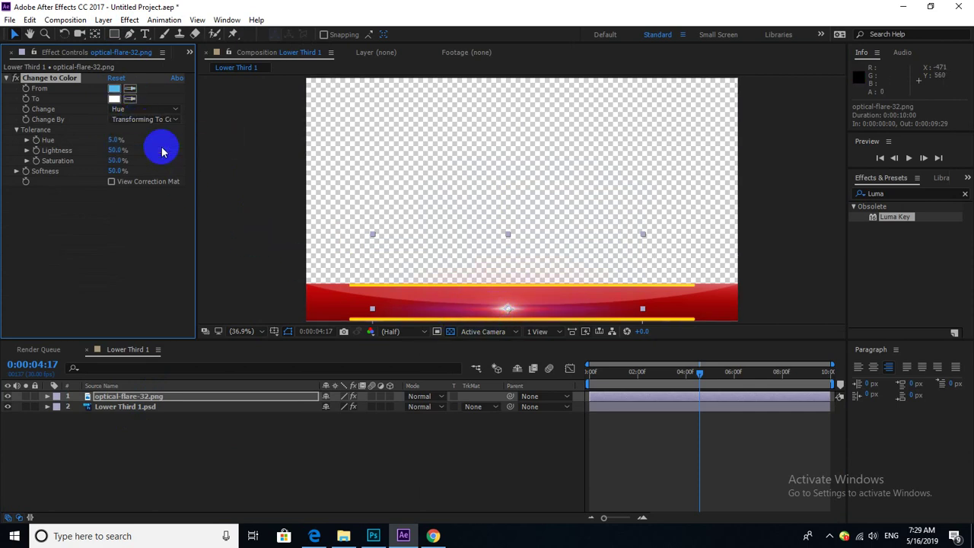
key(ctrl+z)
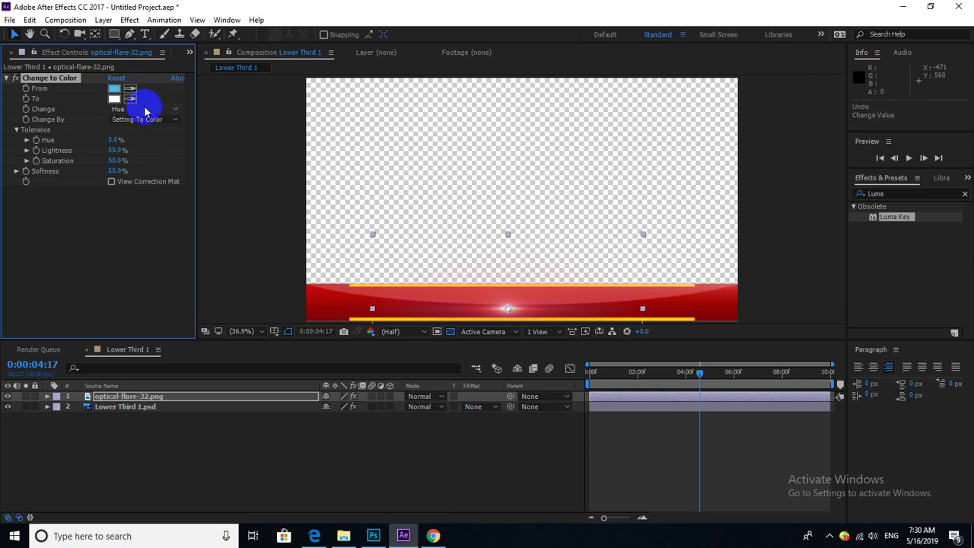
click(146, 112)
click(168, 162)
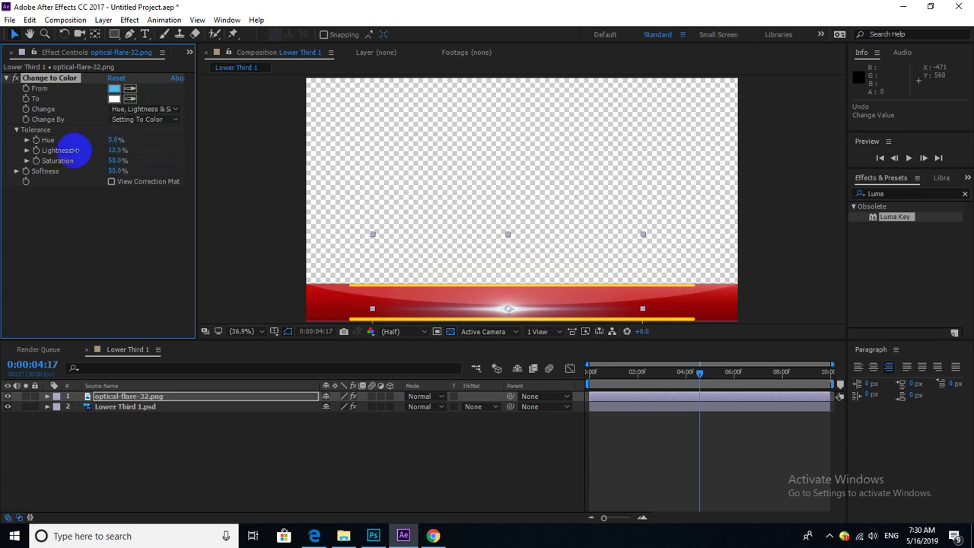
drag(109, 142, 90, 141)
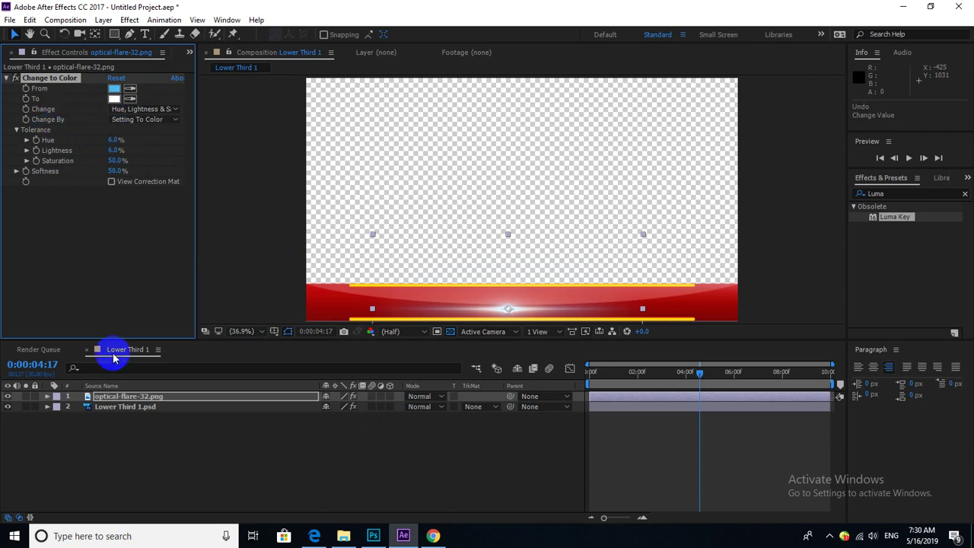
Step: Scale the optical flare to 62% and scrub Anchor Point X to move it toward the bar's left end
click(47, 397)
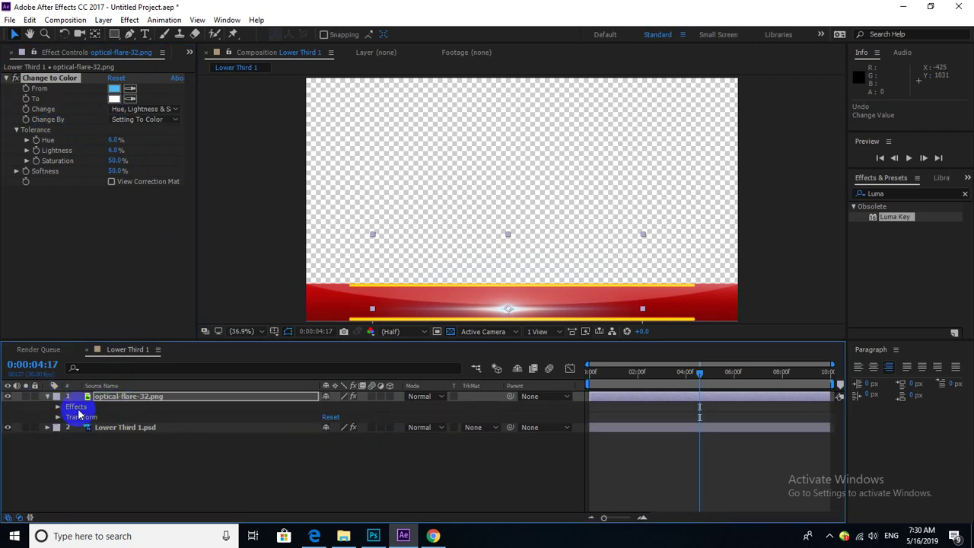
click(57, 417)
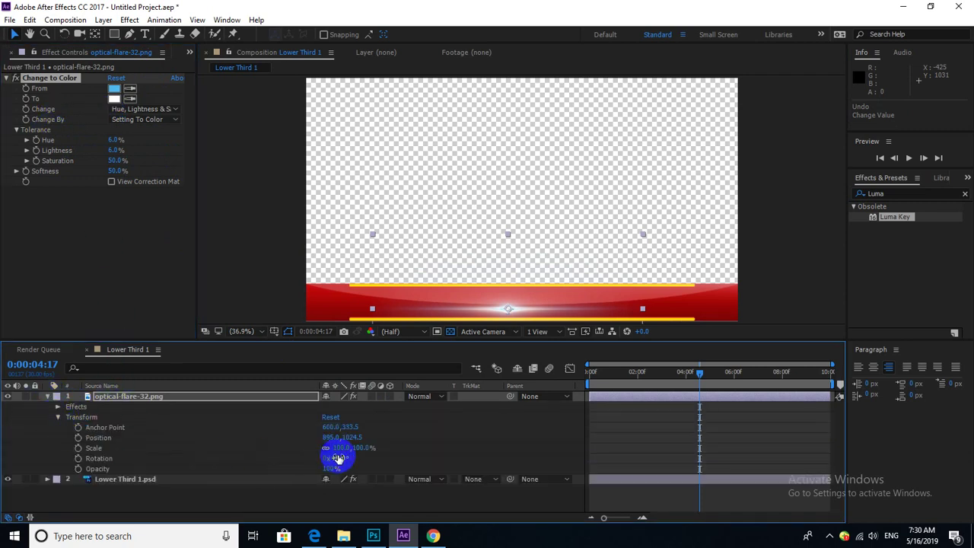
mouse_move(340, 446)
mouse_down()
mouse_move(314, 442)
mouse_move(386, 416)
mouse_move(433, 413)
mouse_up()
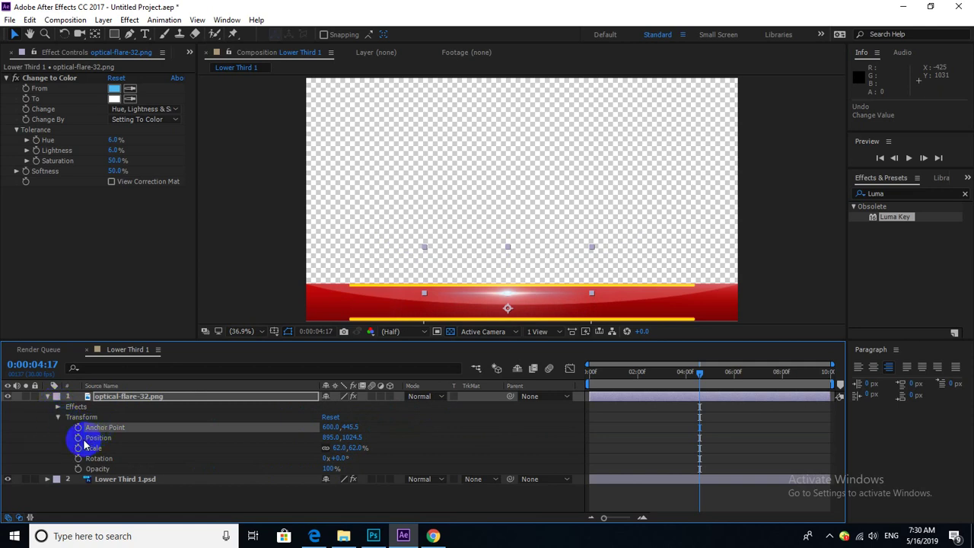
drag(329, 427, 786, 419)
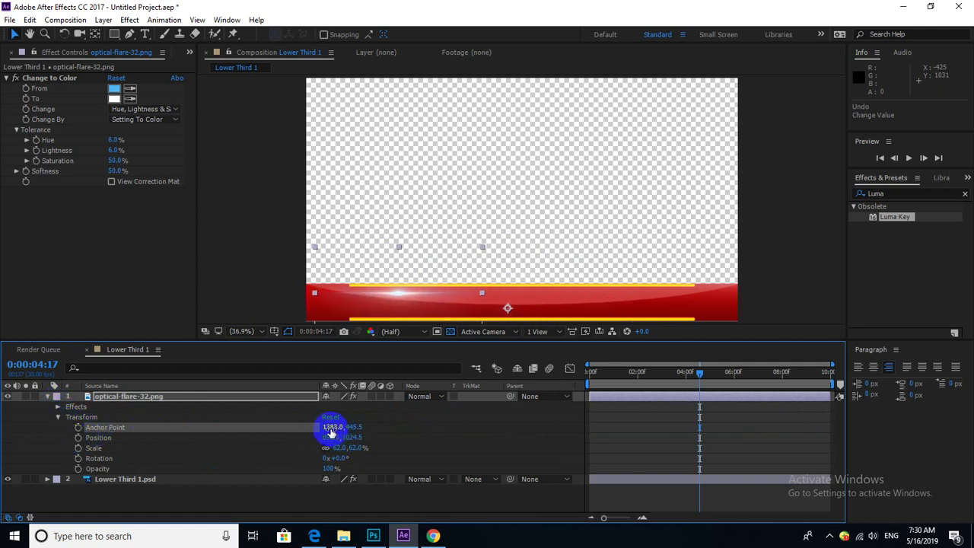
mouse_move(331, 431)
mouse_down()
mouse_move(643, 426)
mouse_move(361, 421)
mouse_move(716, 432)
mouse_up()
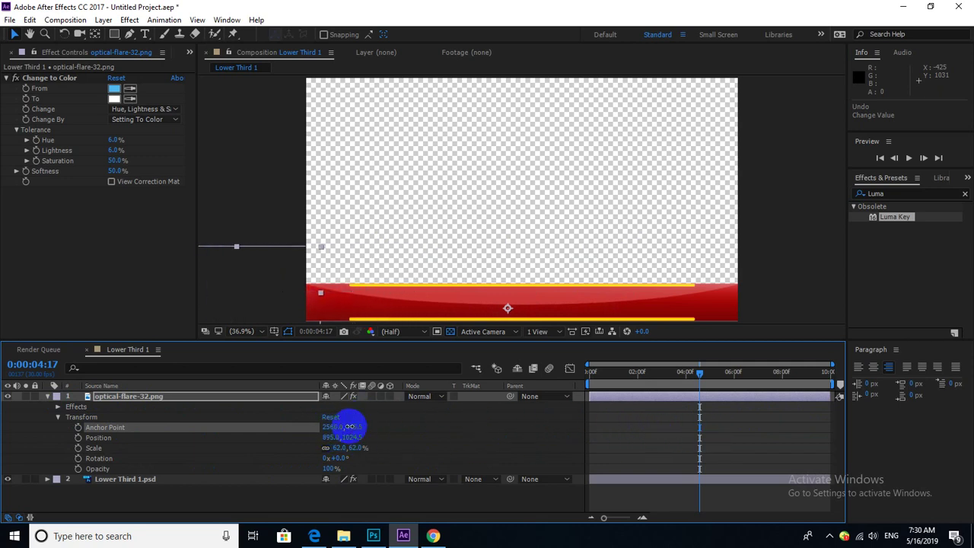
mouse_move(349, 427)
mouse_down()
mouse_move(385, 424)
mouse_move(3, 415)
mouse_up()
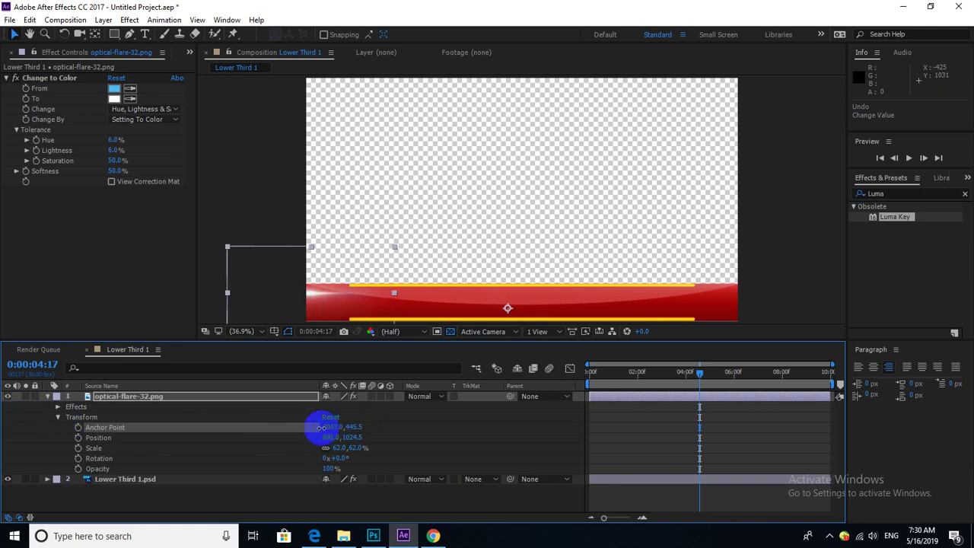
drag(319, 427, 217, 419)
Step: Duplicate the flare layer with Ctrl+D and nudge the copy down onto the lower gold line
click(47, 396)
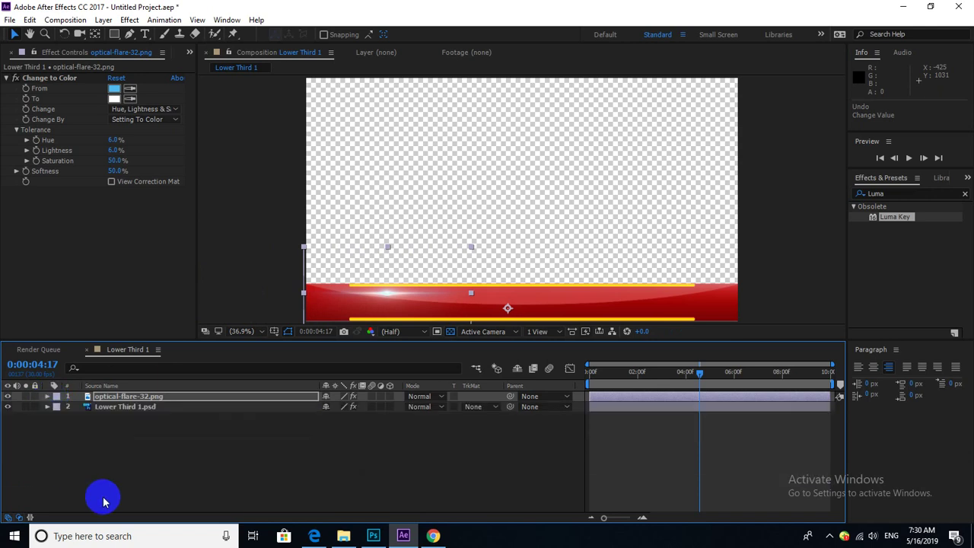
click(104, 502)
click(150, 396)
key(ctrl+d)
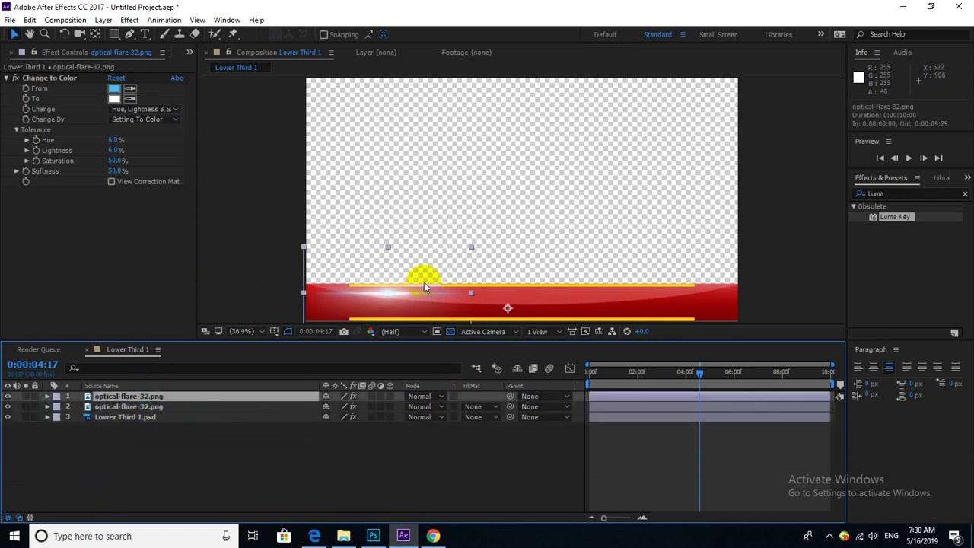
key(Down)
key(Down)
key(Down)
key(Down)
key(Down)
key(Down)
key(Down)
key(Down)
key(Down)
key(Down)
key(Down)
key(Down)
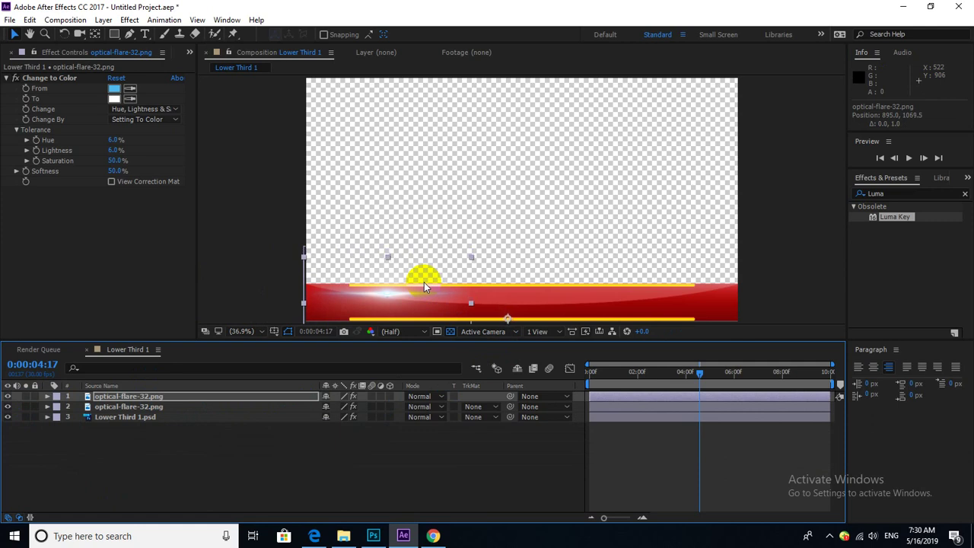
key(Down)
key(Down)
key(Down)
key(Down)
key(Down)
key(Down)
key(Down)
key(Down)
key(Down)
key(Down)
key(Down)
key(Down)
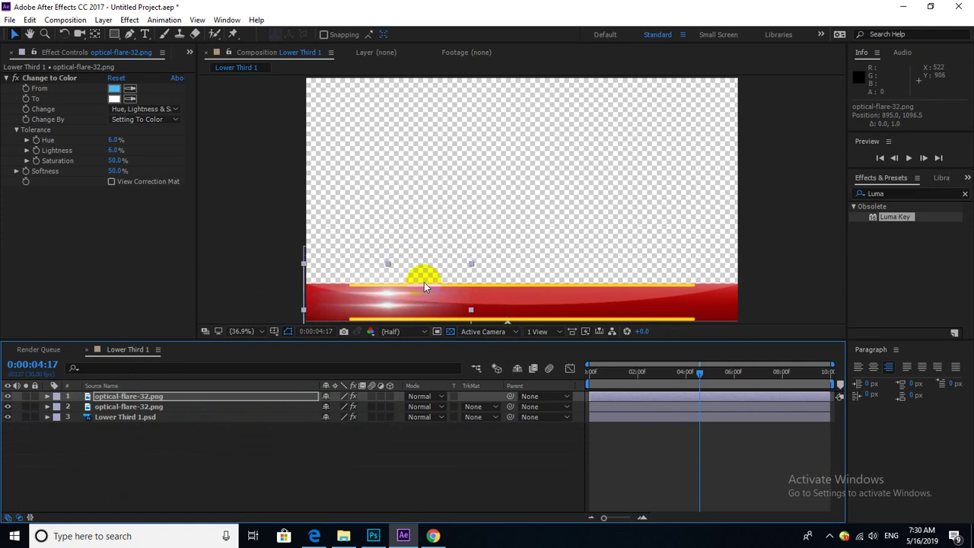
key(Down)
key(Down)
key(Down)
key(Down)
key(Down)
key(Down)
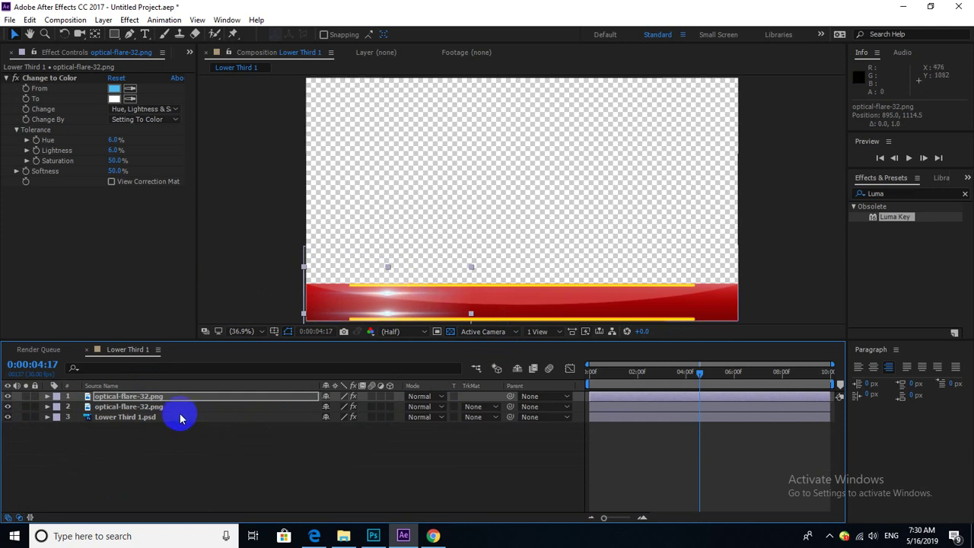
click(47, 399)
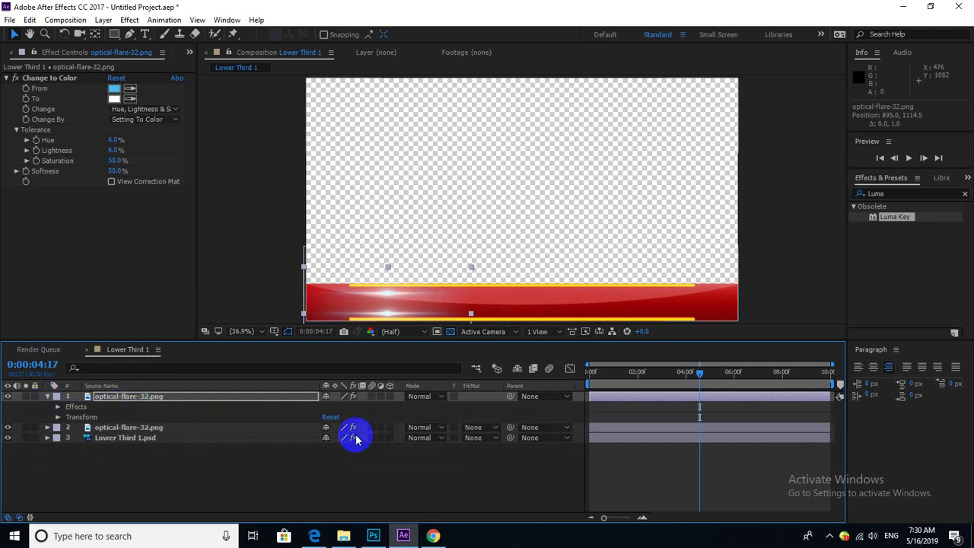
Step: Trim both flare layers to start at 0:00:04:17
click(59, 418)
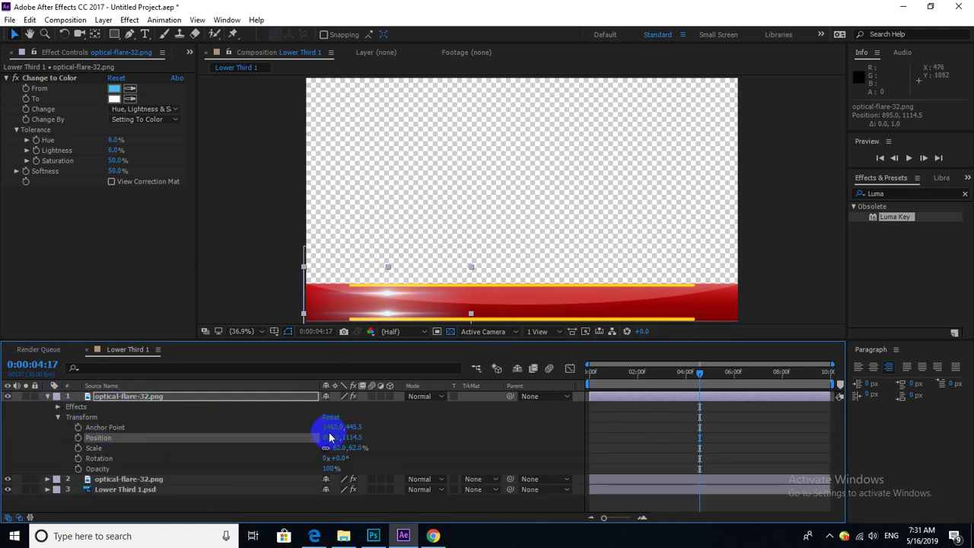
drag(590, 396, 702, 419)
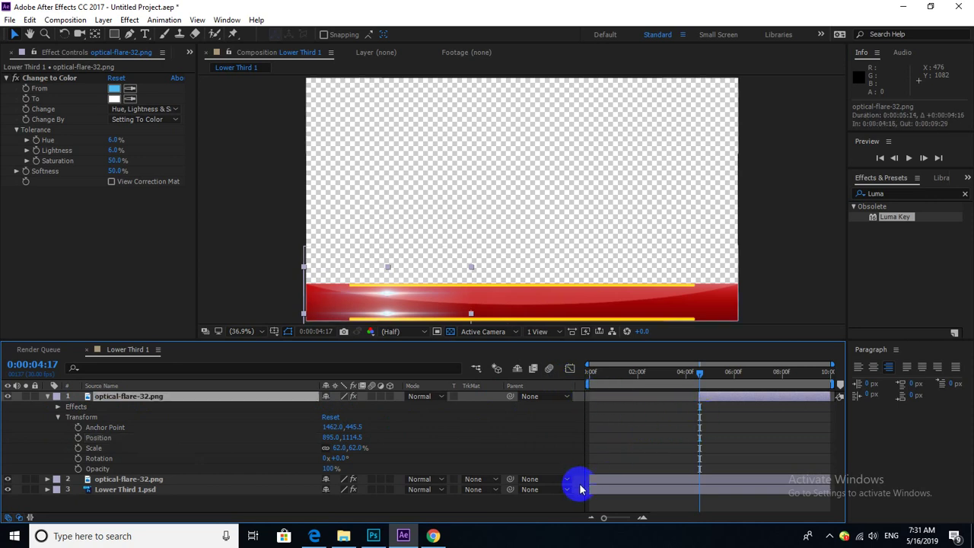
drag(591, 480, 696, 485)
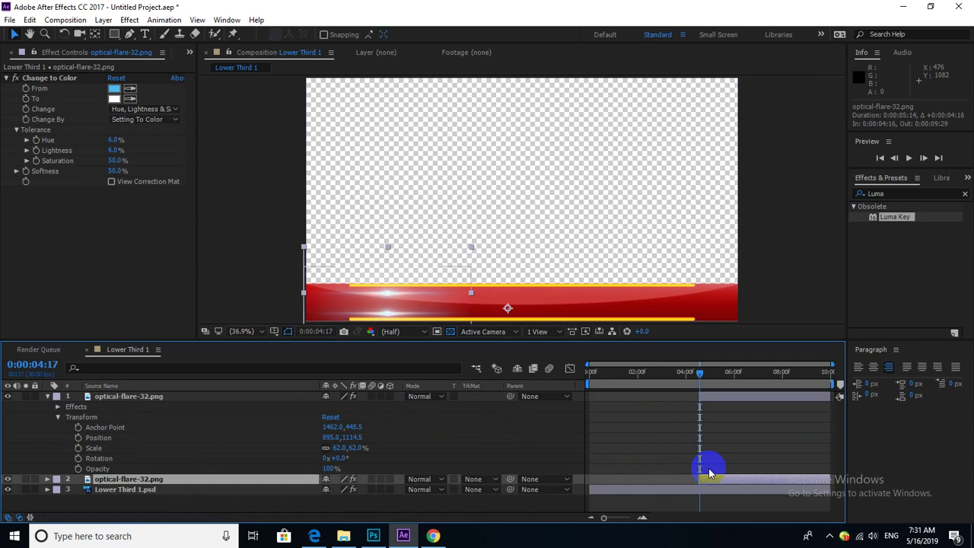
Step: Keyframe the flare's Position from x 895 at 4:17 to x 3552 at 6:25
click(712, 400)
mouse_move(332, 427)
mouse_down()
mouse_move(257, 426)
mouse_move(952, 452)
mouse_up()
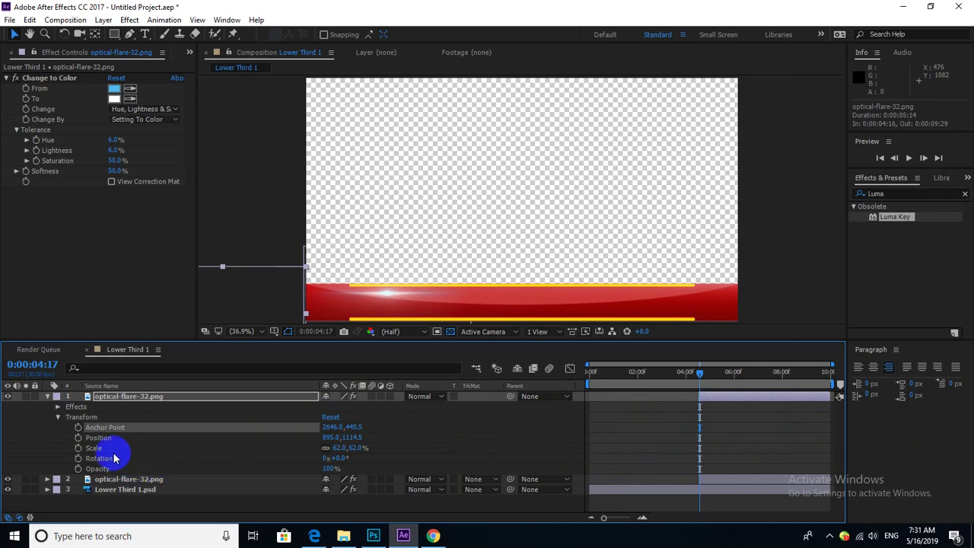
click(78, 437)
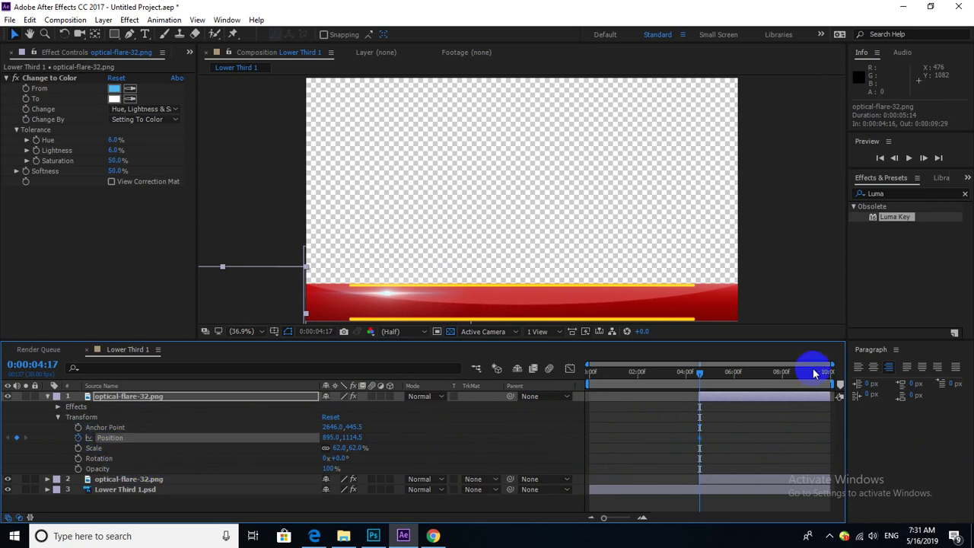
drag(717, 376, 754, 375)
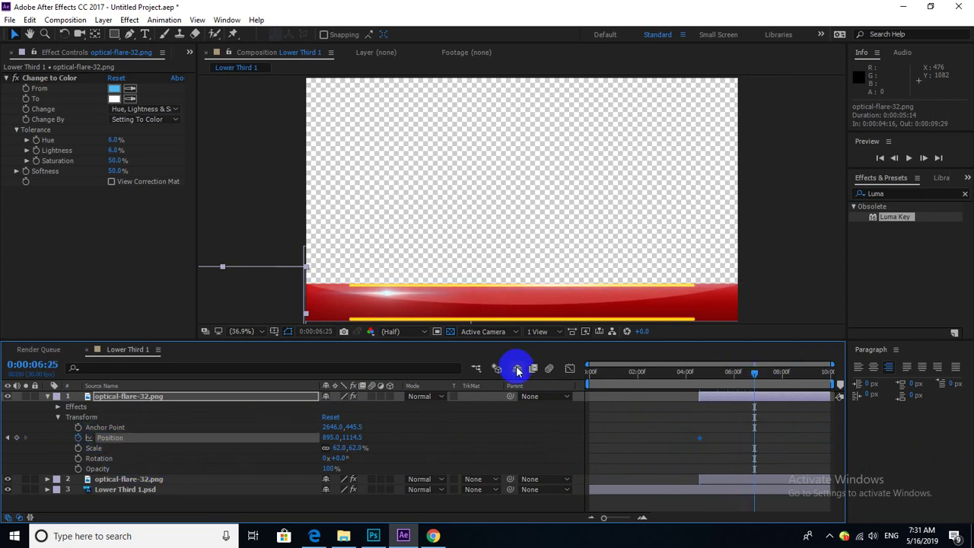
drag(330, 439, 780, 434)
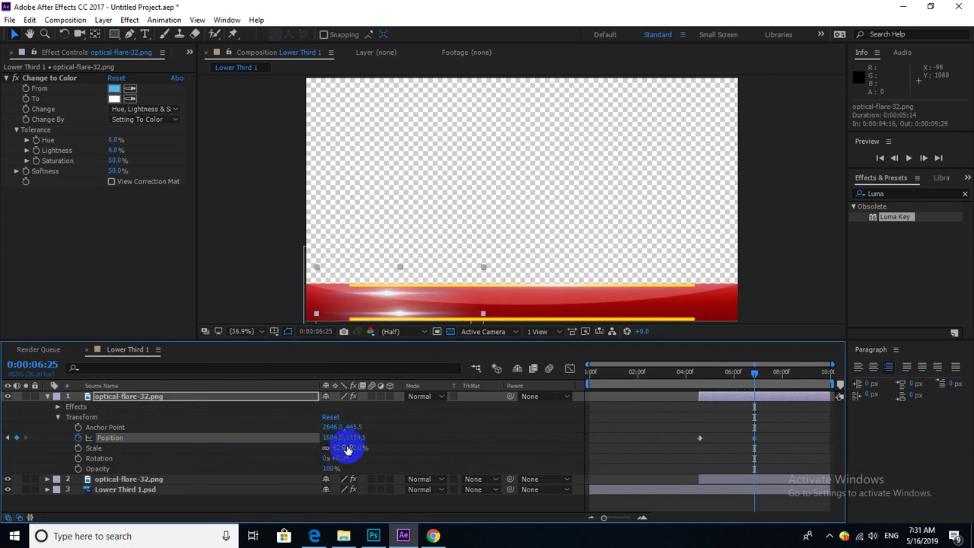
drag(344, 438, 811, 445)
drag(355, 448, 583, 466)
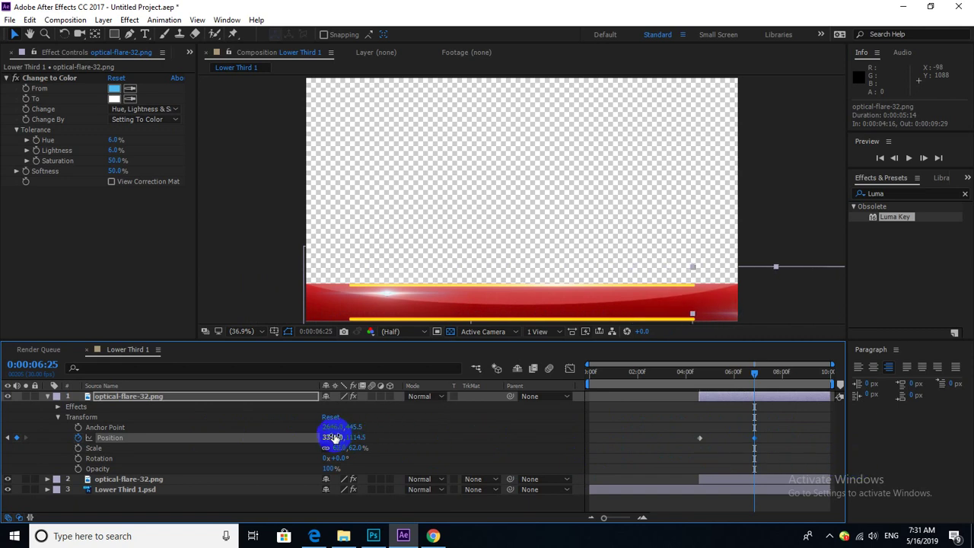
drag(335, 437, 419, 431)
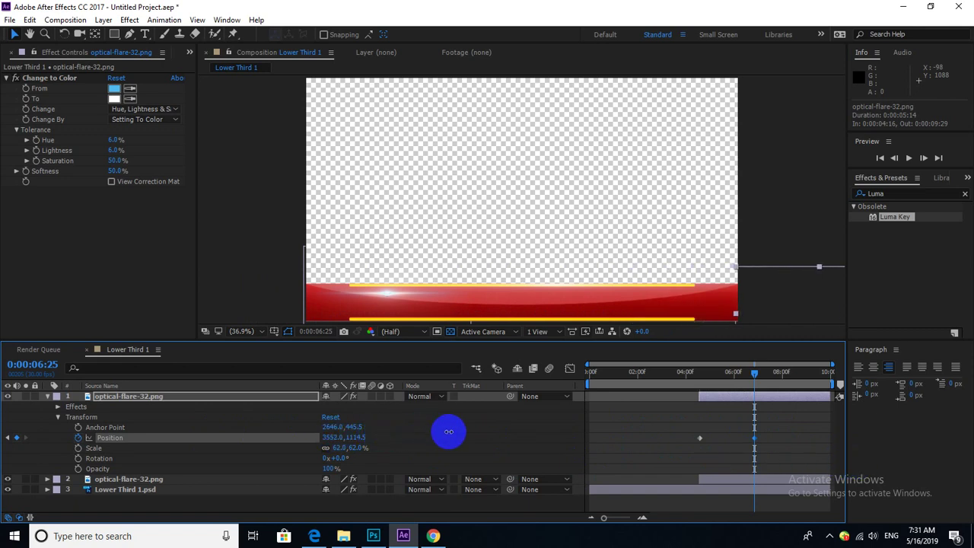
Step: Preview the flare sweep and drag its end Position keyframe earlier for a quicker move
click(683, 376)
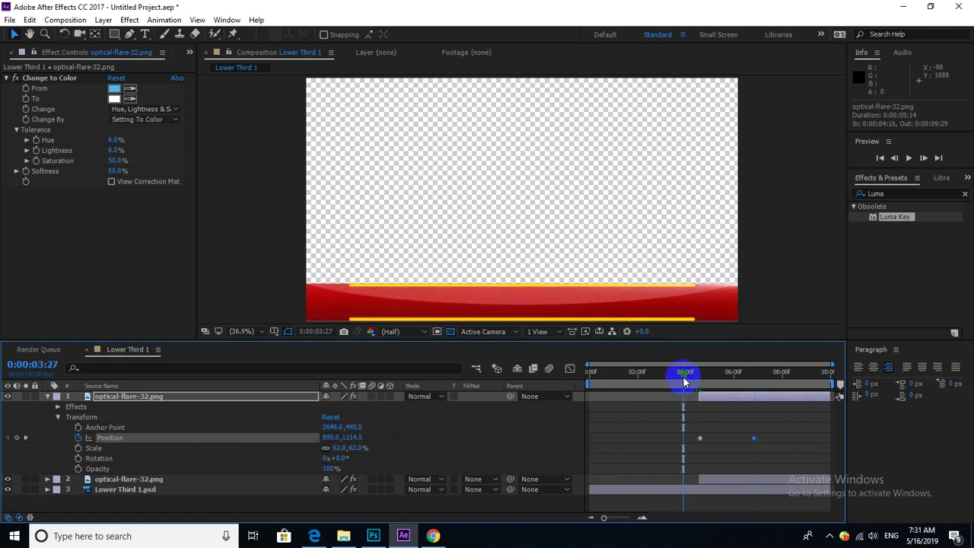
key(space)
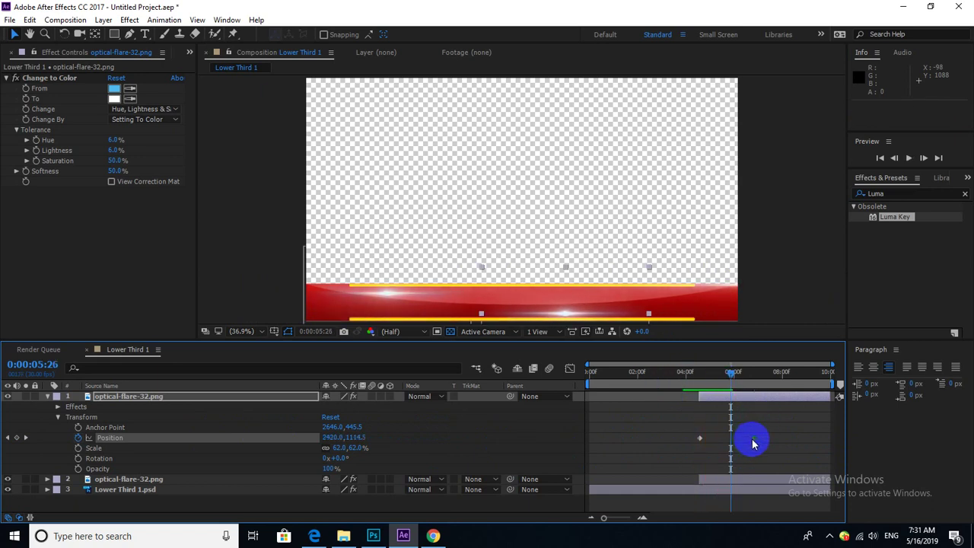
drag(752, 439, 732, 438)
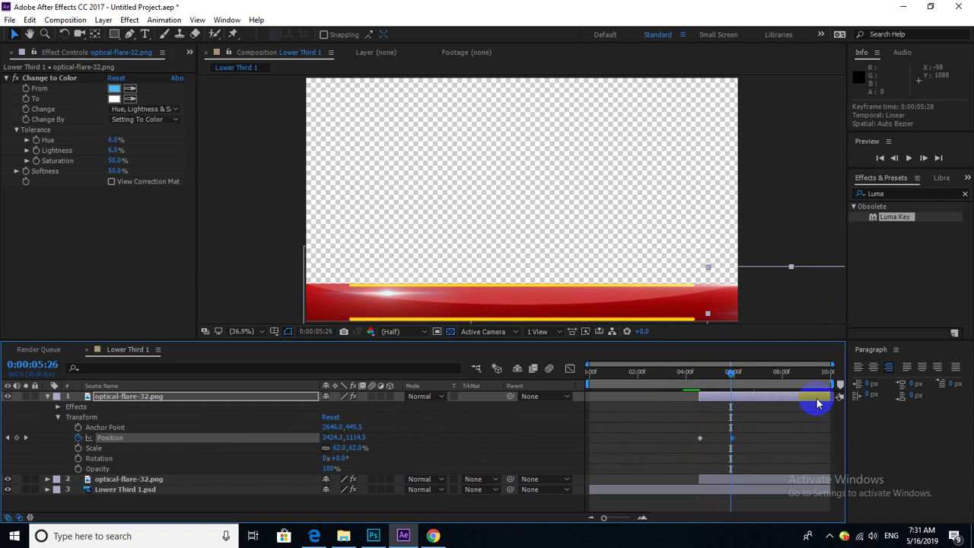
drag(734, 374, 683, 374)
key(space)
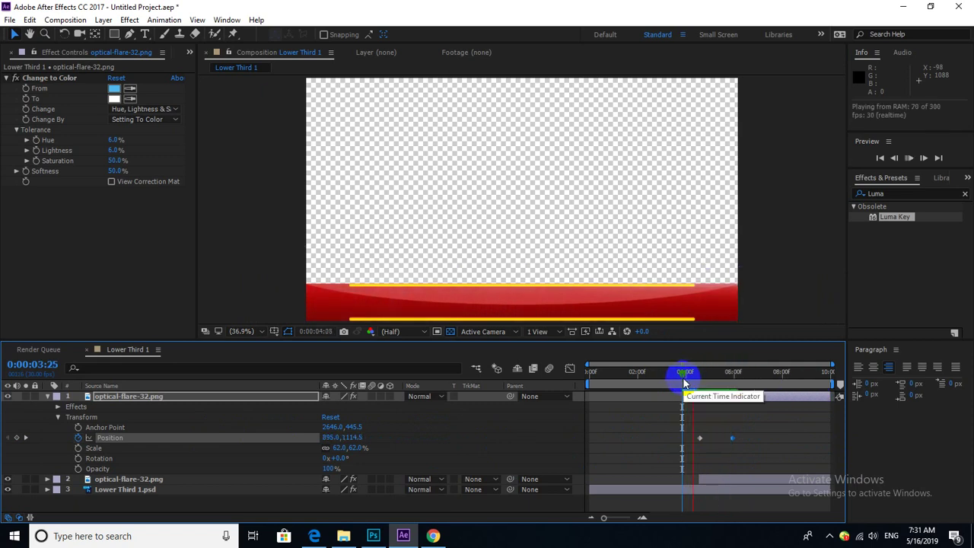
click(736, 452)
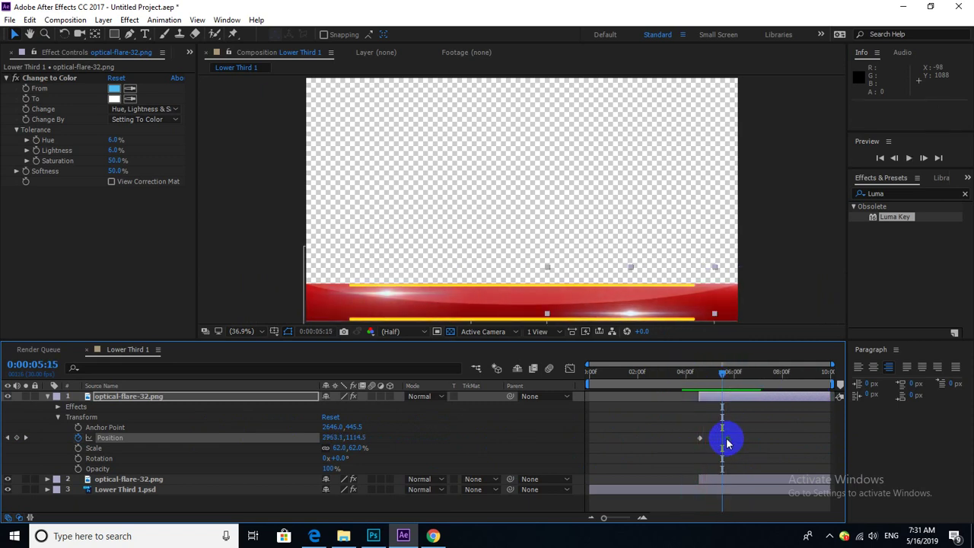
drag(726, 443, 716, 438)
drag(700, 378, 689, 380)
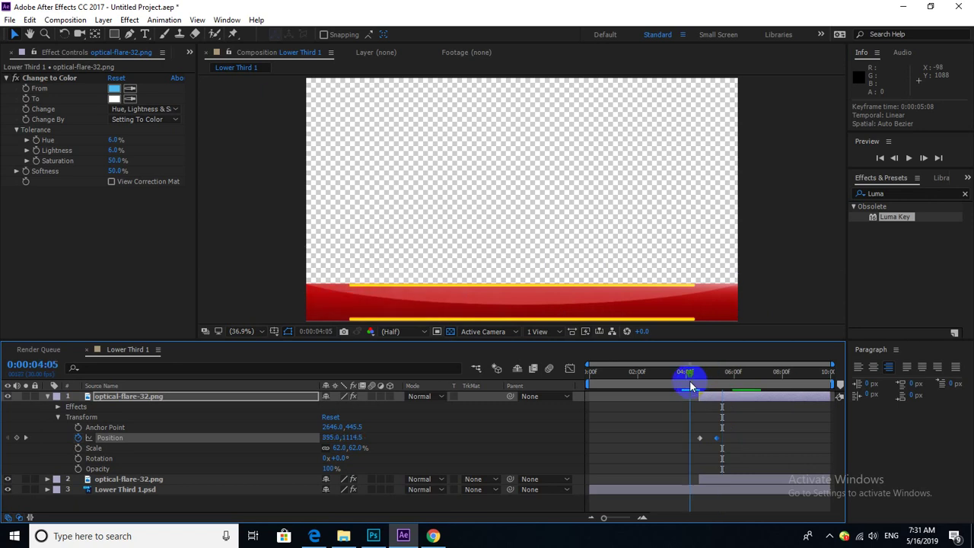
key(space)
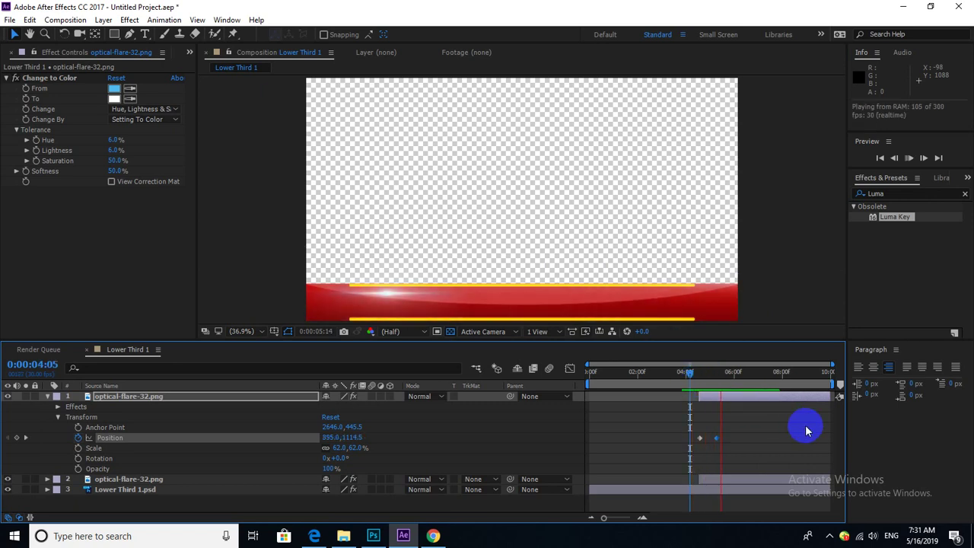
click(721, 409)
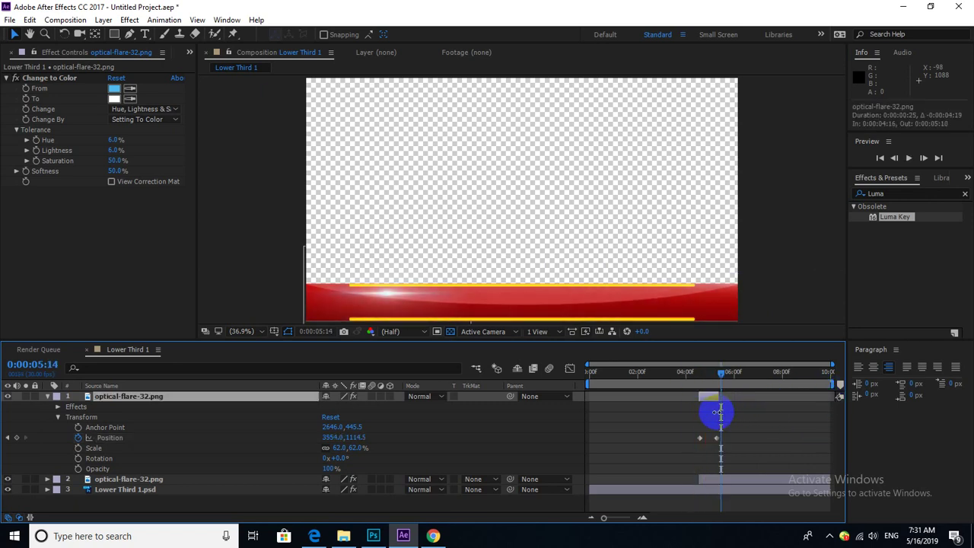
Step: Place the end Position keyframe at 5:03, trim the top flare layer to end there, and preview
click(714, 377)
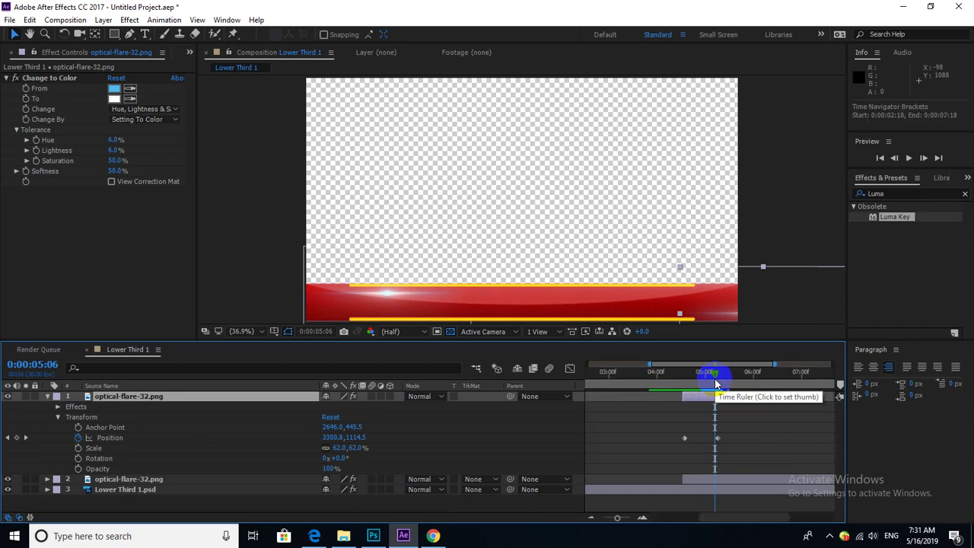
key(equal)
key(equal)
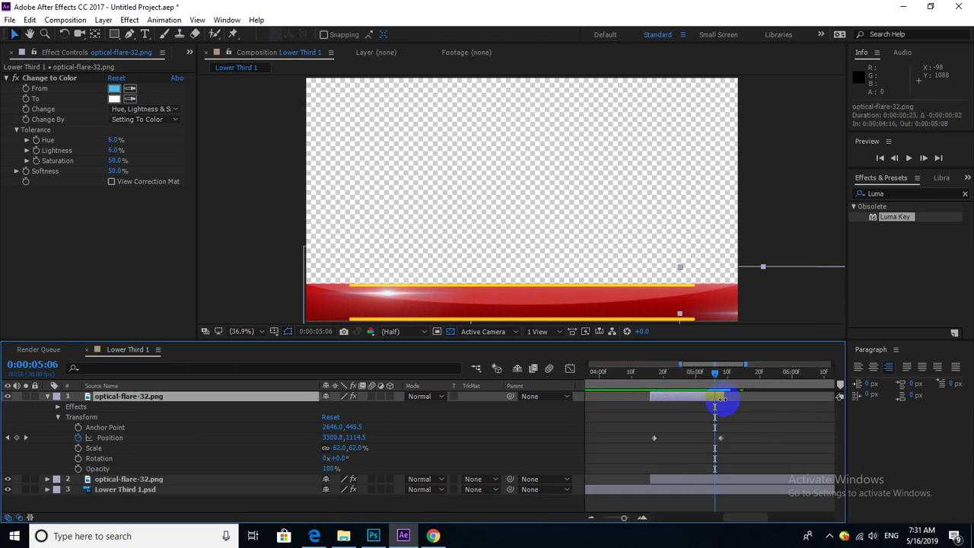
click(646, 377)
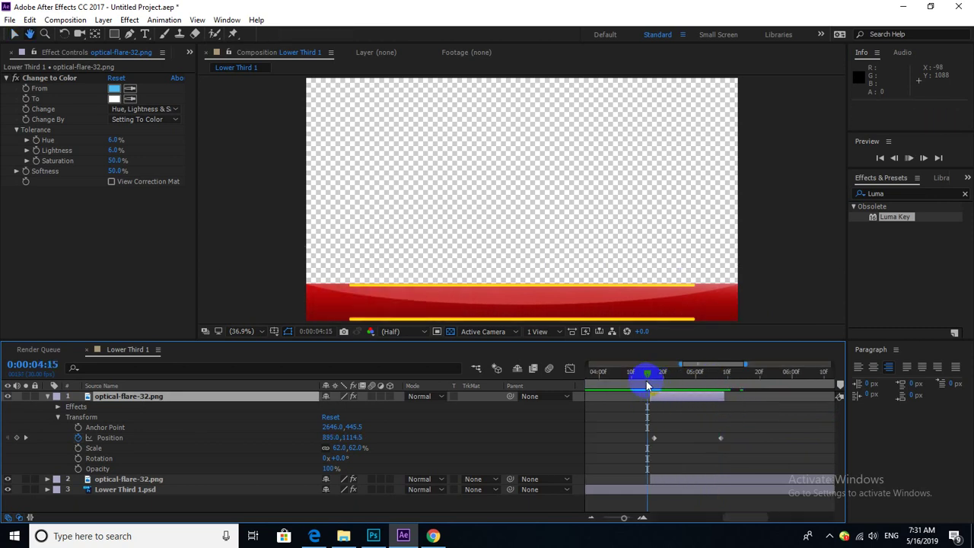
drag(646, 380, 665, 387)
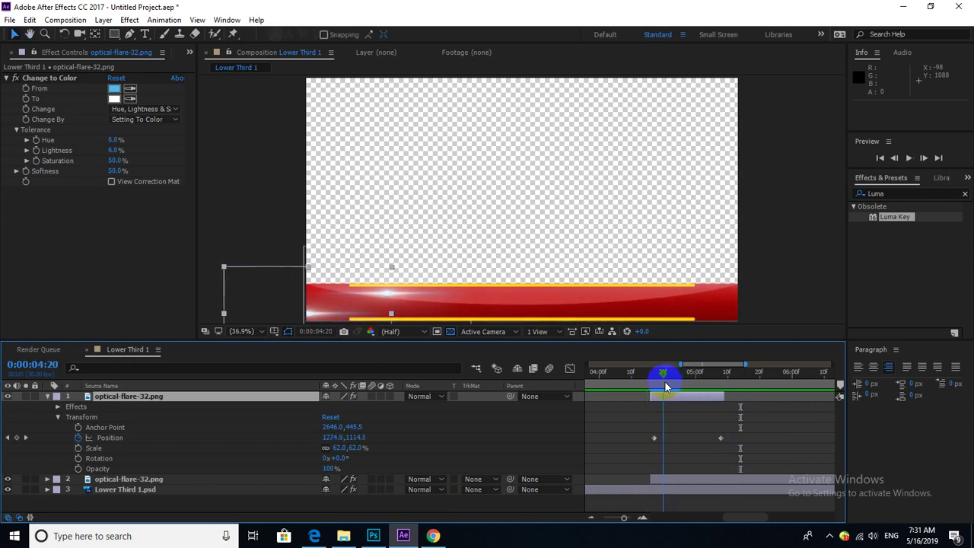
drag(720, 438, 703, 438)
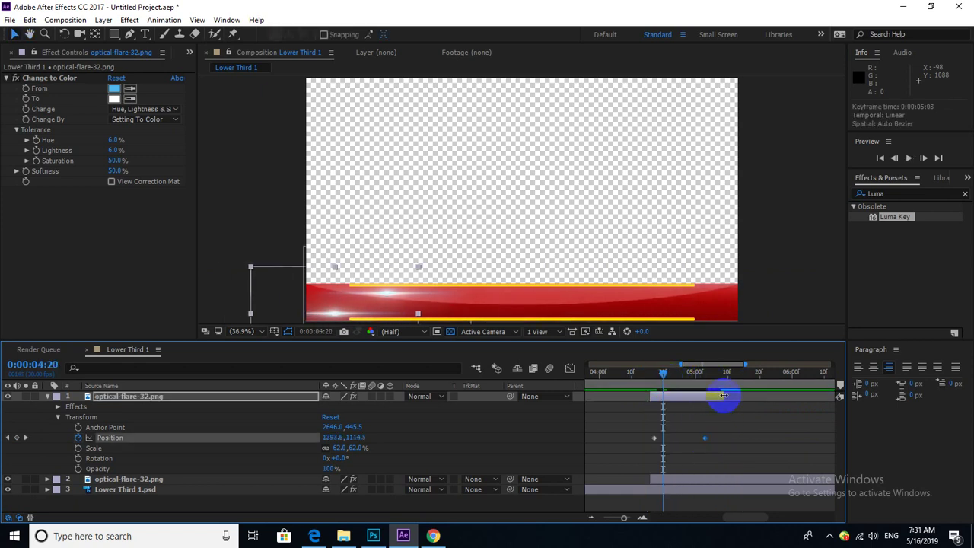
drag(724, 395, 638, 377)
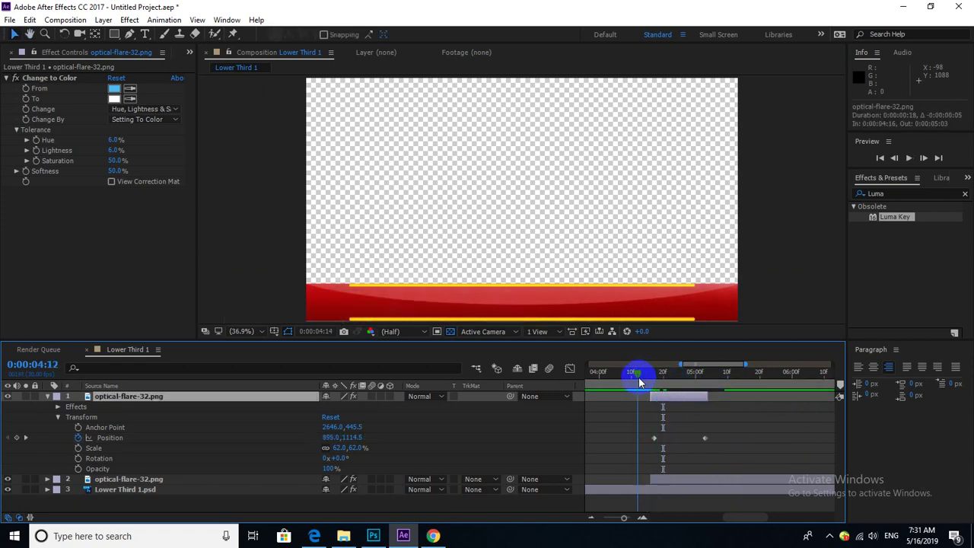
click(742, 437)
key(space)
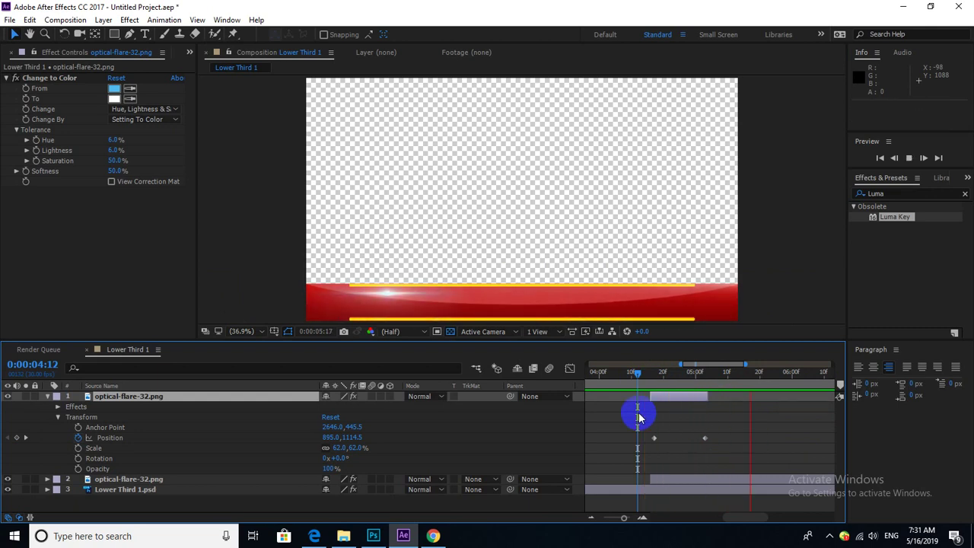
key(space)
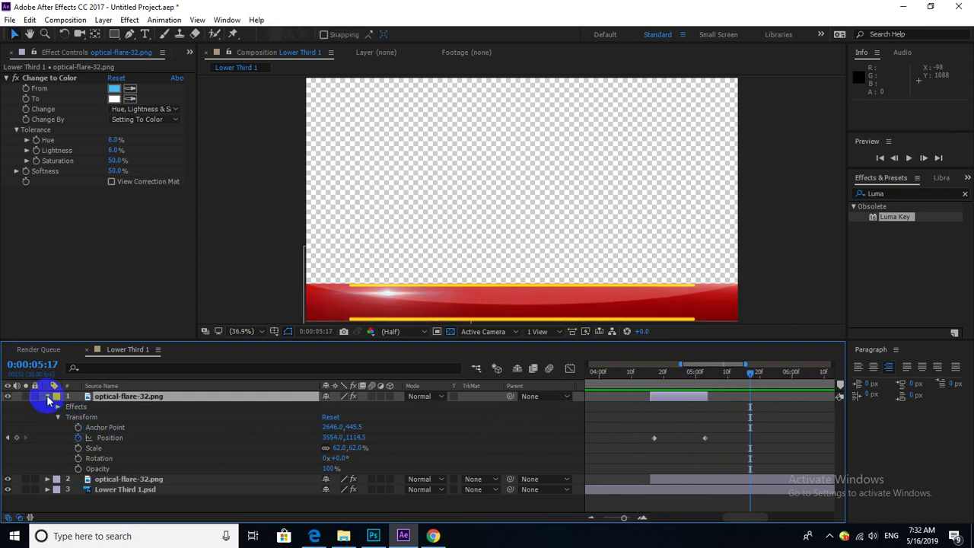
Step: Trim the second flare layer's in and out points so it runs from 4:16 to 5:03
click(47, 397)
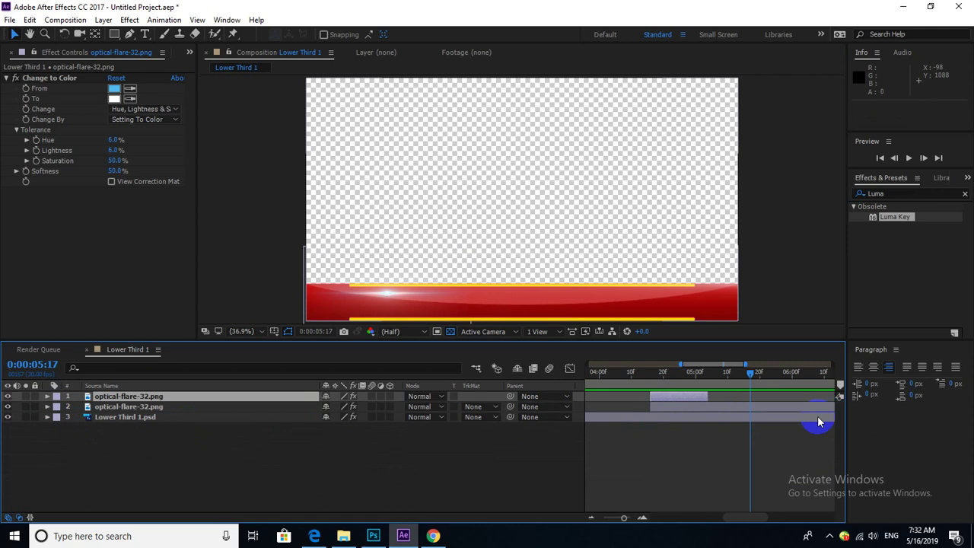
click(801, 462)
scroll(833, 406, down, 3)
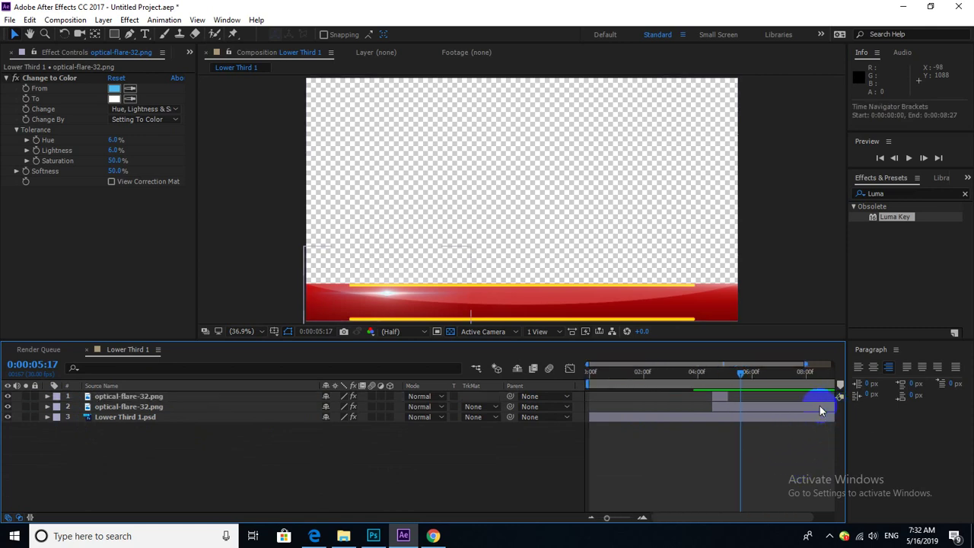
drag(819, 410, 723, 409)
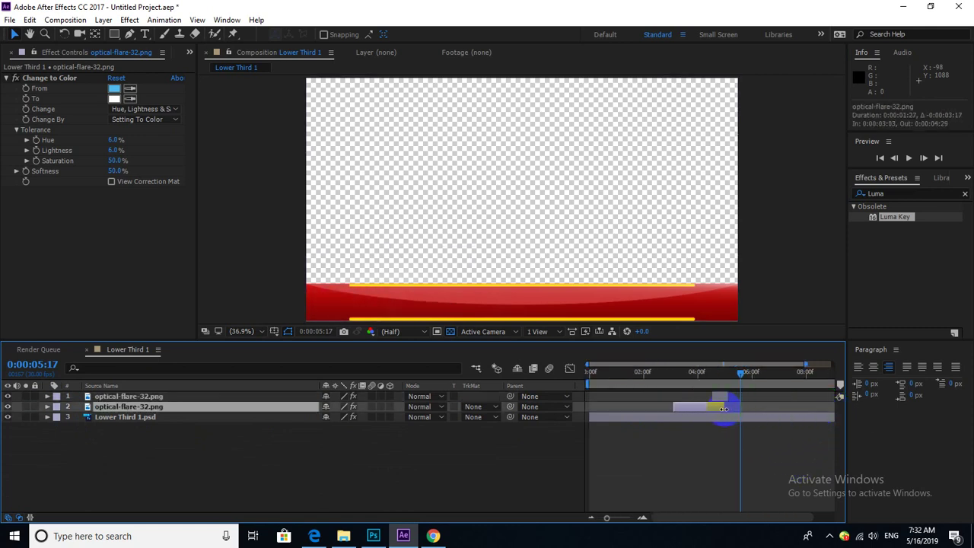
drag(672, 407, 707, 407)
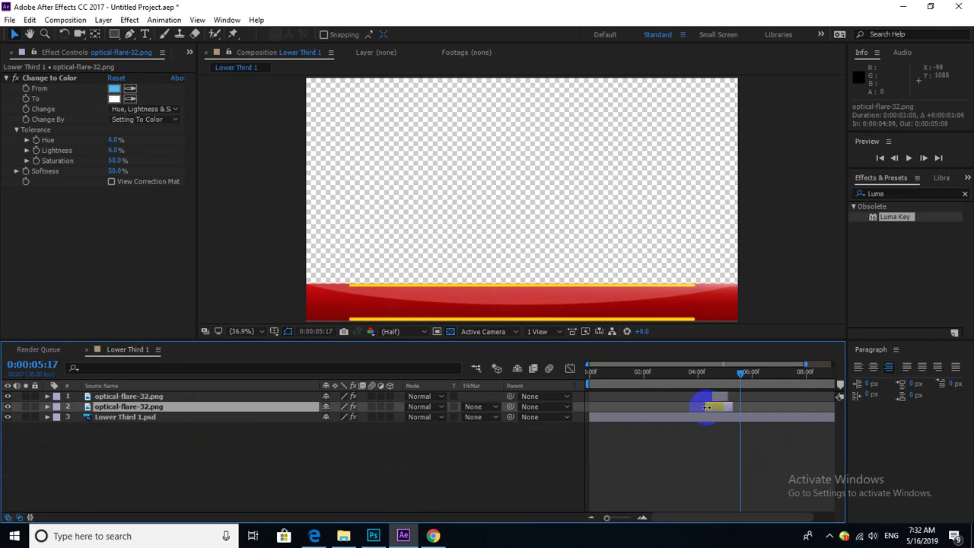
click(716, 374)
scroll(739, 407, up, 5)
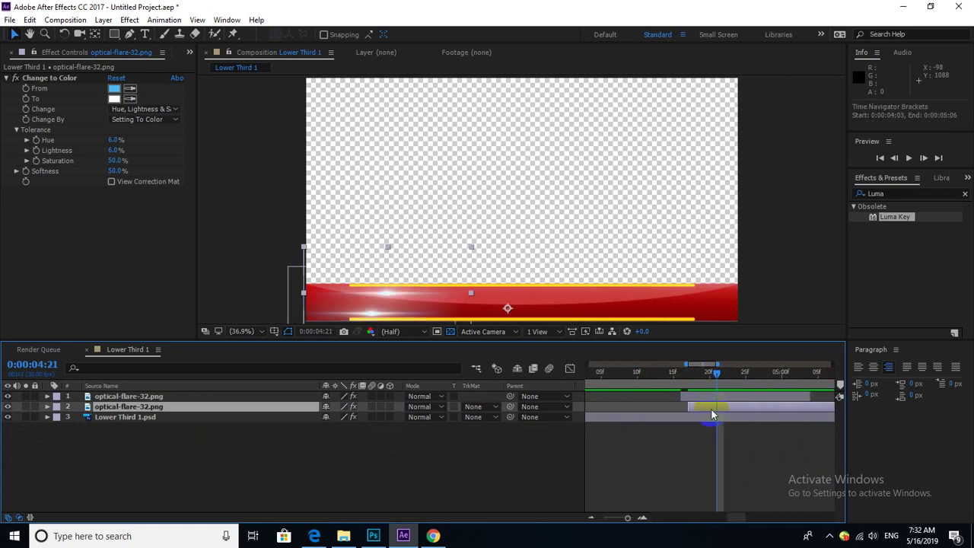
click(688, 407)
scroll(784, 410, down, 2)
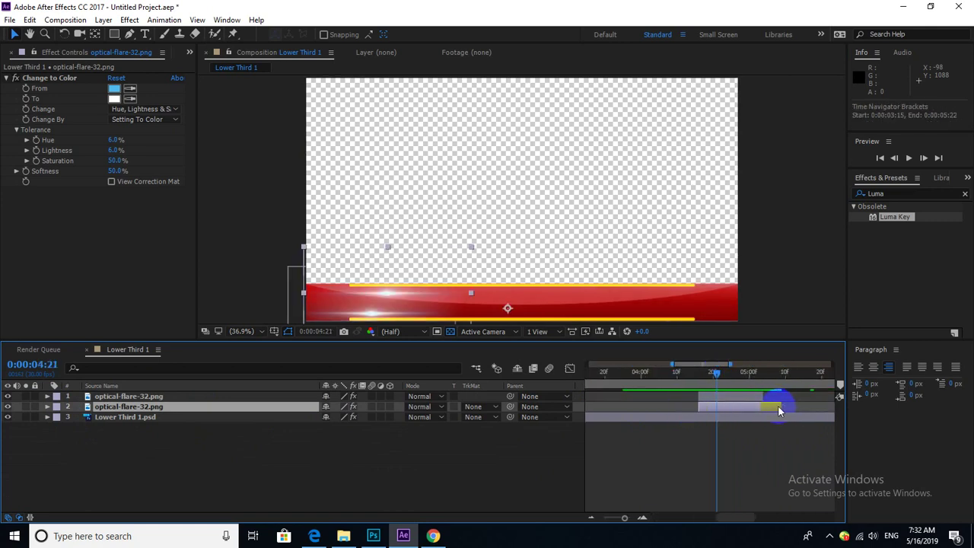
drag(778, 411, 763, 408)
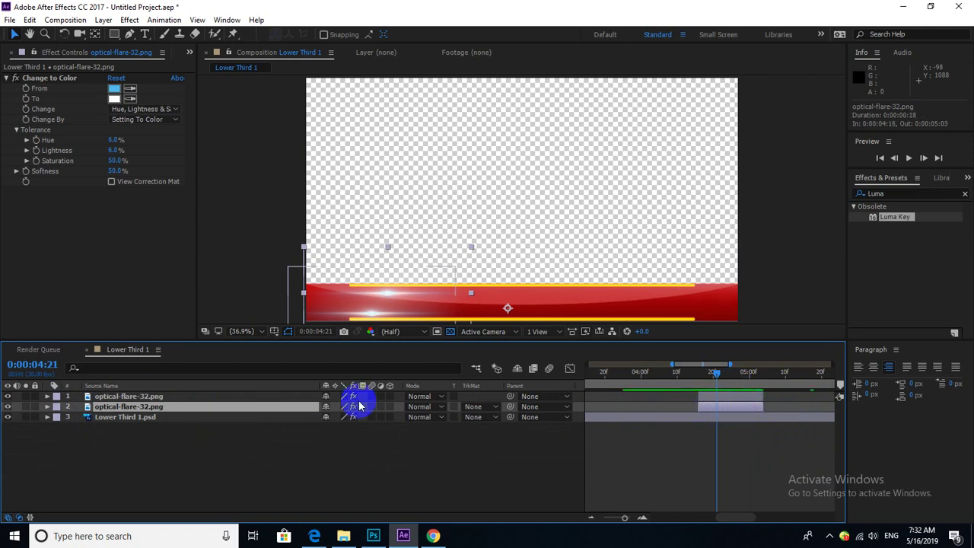
Step: Expand the second flare's Transform and set its Anchor Point X around 2562 at 4:16
click(44, 410)
click(47, 411)
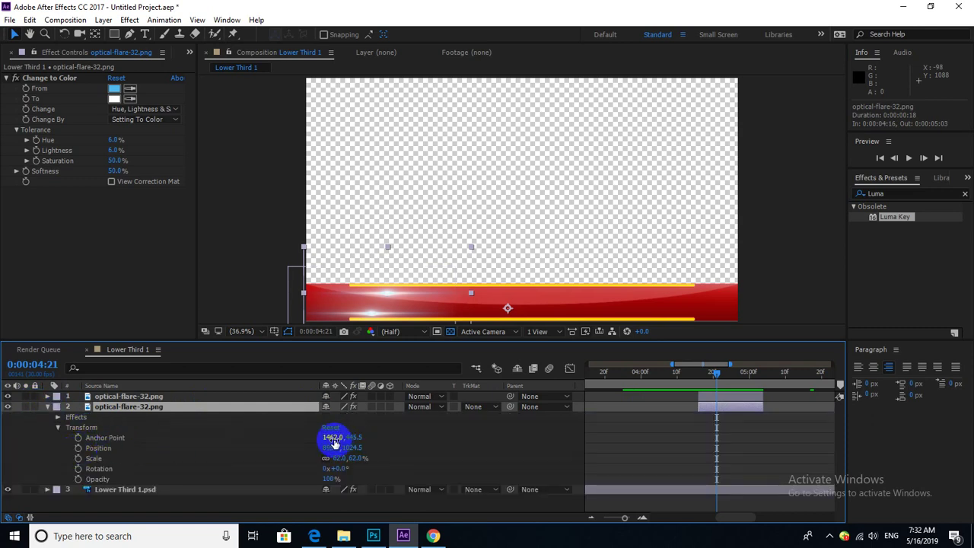
mouse_move(335, 437)
mouse_down()
mouse_move(297, 435)
mouse_move(694, 462)
mouse_up()
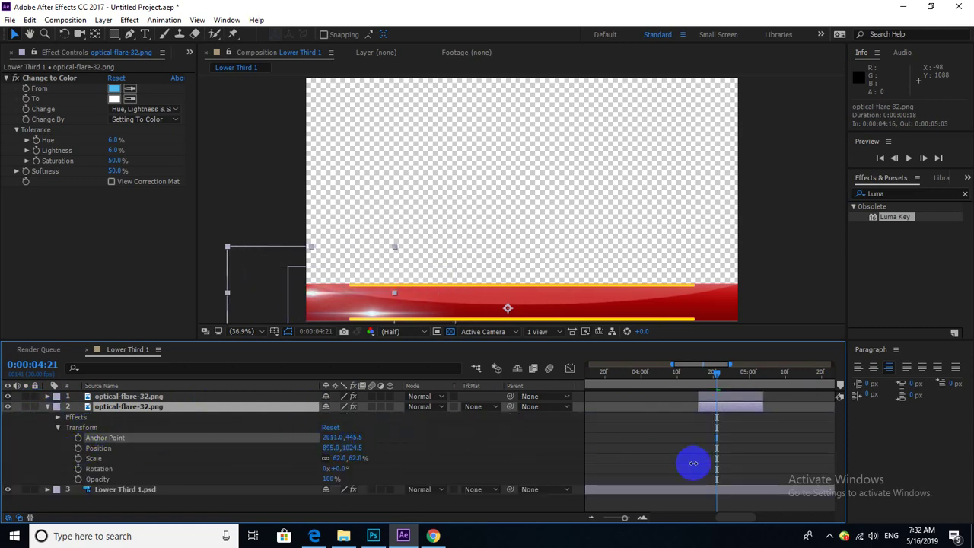
click(343, 440)
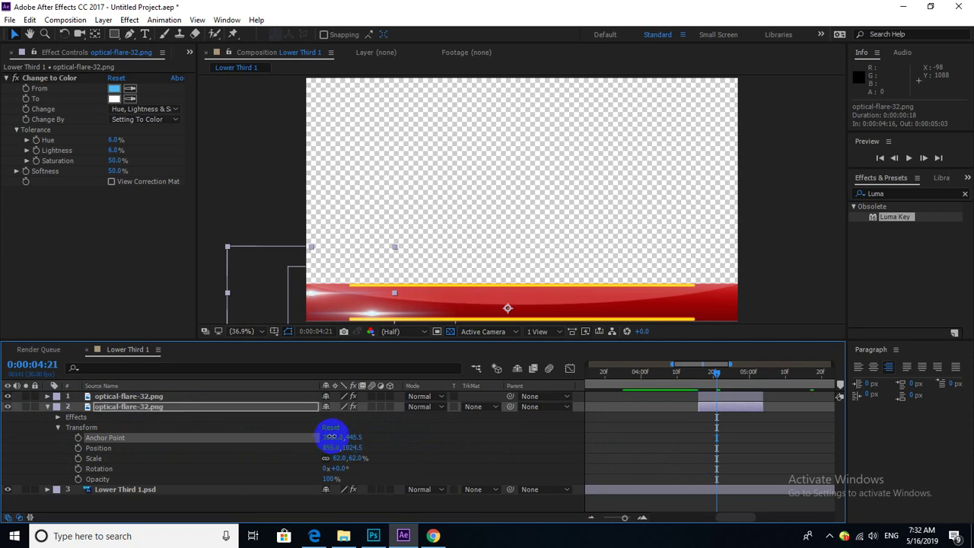
drag(332, 436, 685, 460)
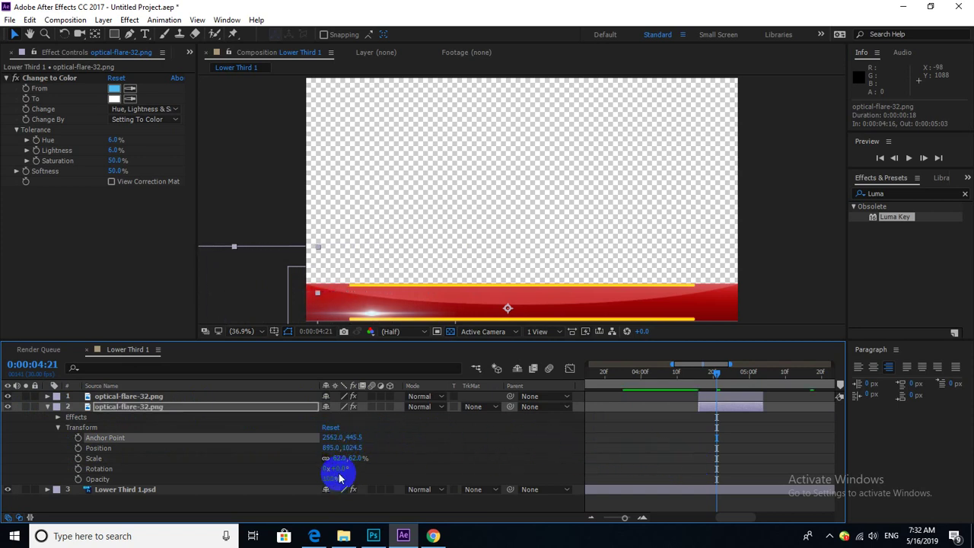
drag(715, 372, 700, 377)
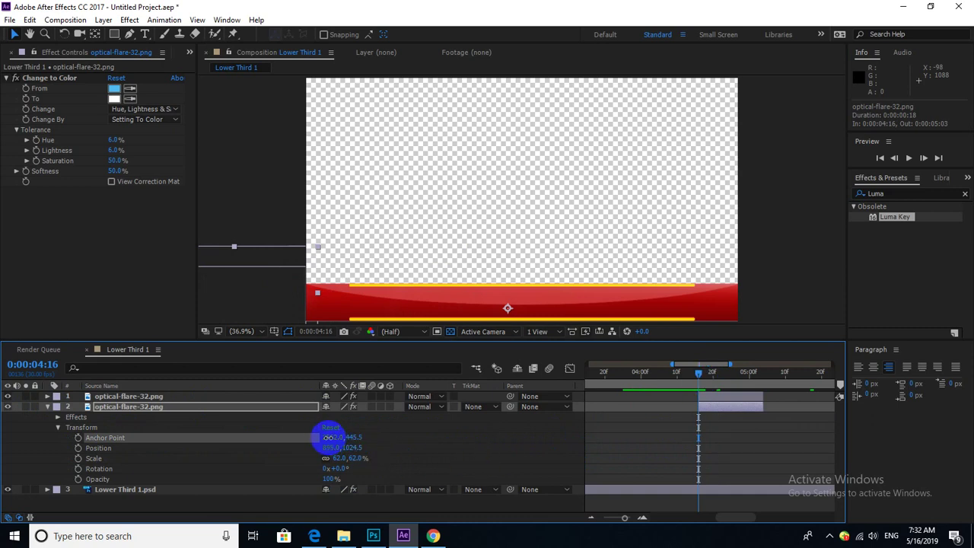
drag(328, 438, 385, 433)
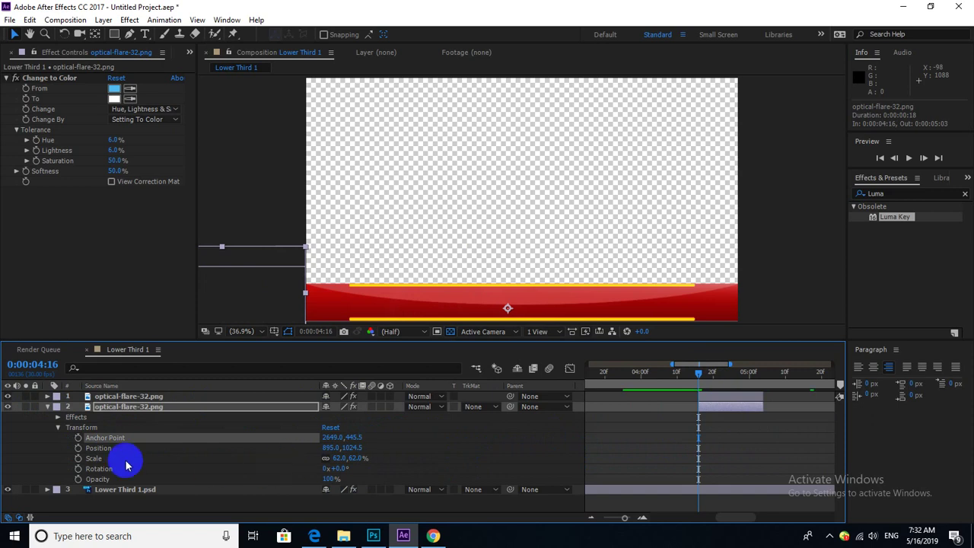
Step: At 5:03, keyframe Anchor Point to -1539, 445.5 so the flare reaches the bar's right end
drag(699, 373, 763, 389)
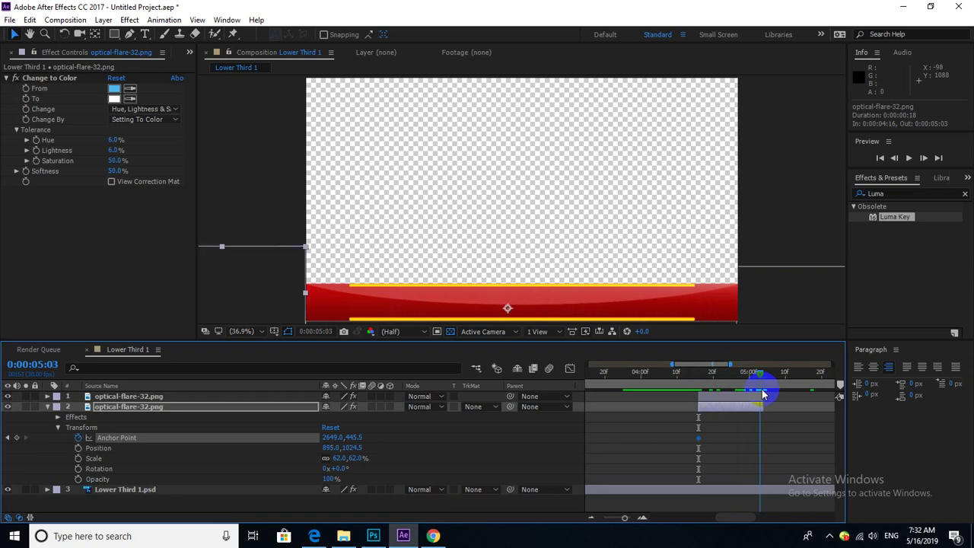
drag(334, 438, 581, 437)
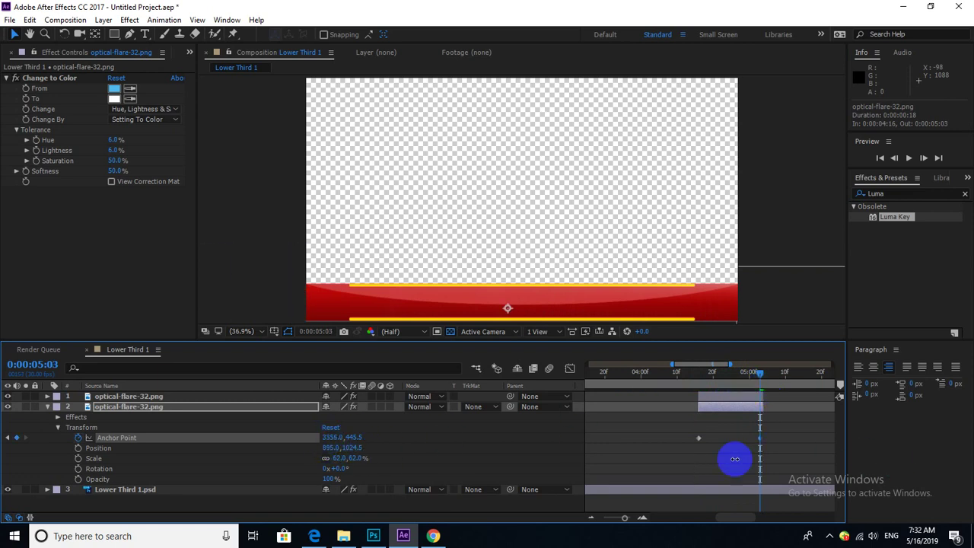
key(ctrl+z)
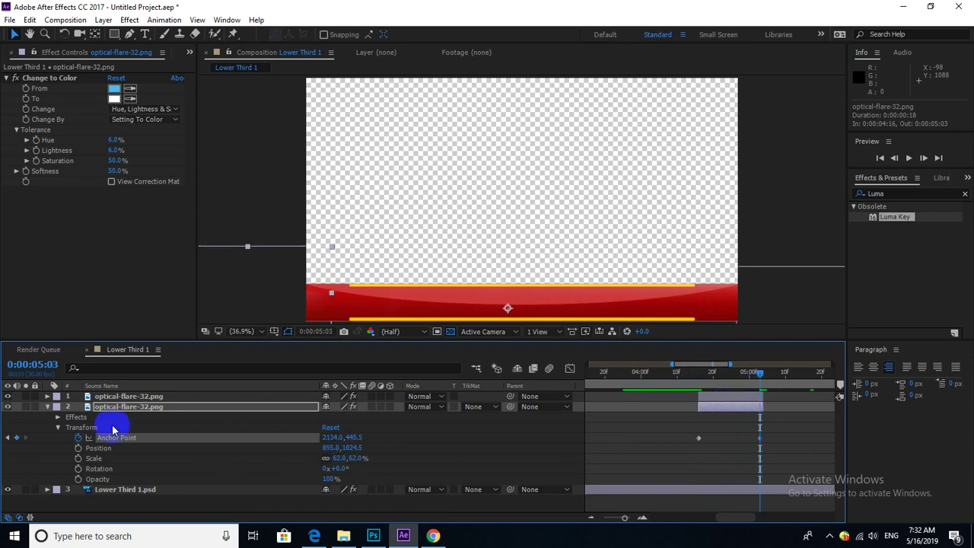
drag(333, 439, 64, 426)
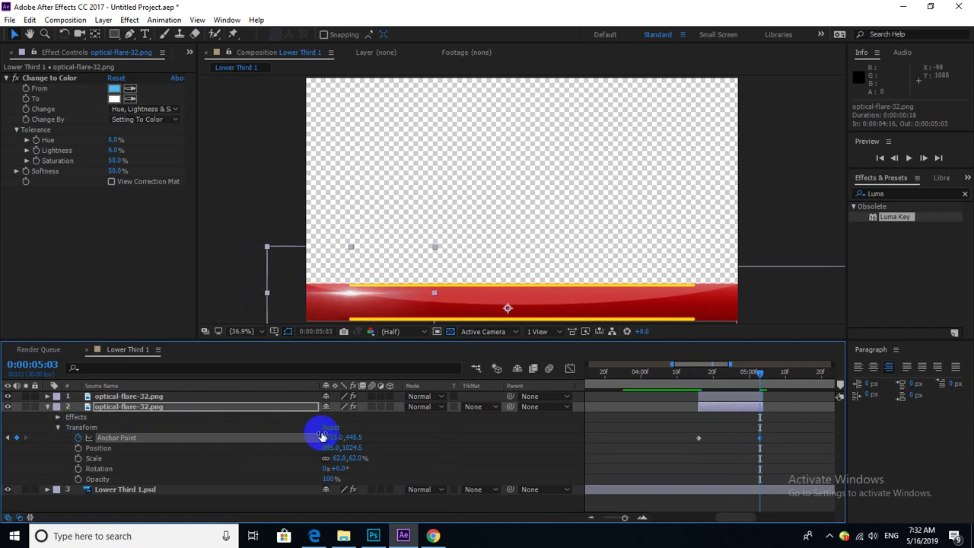
drag(327, 438, 203, 434)
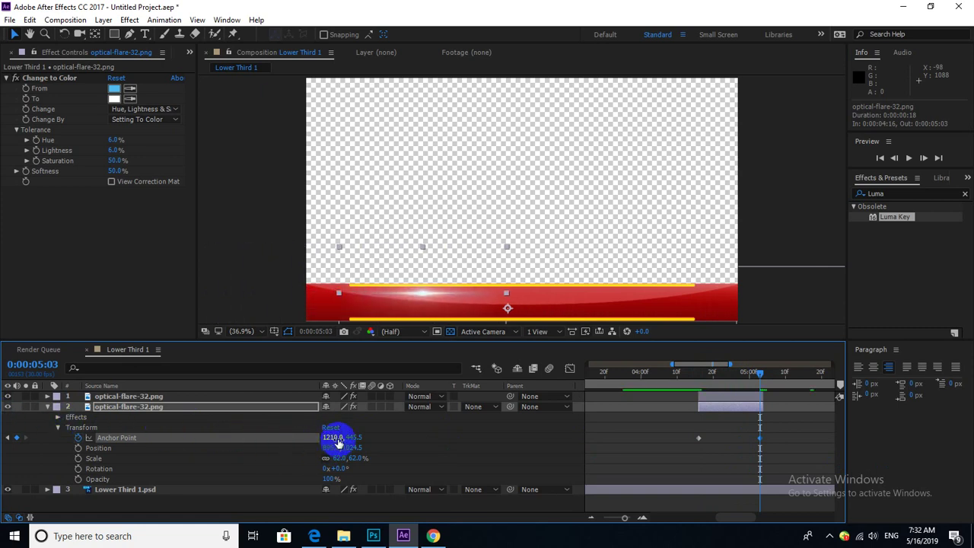
drag(337, 439, 26, 433)
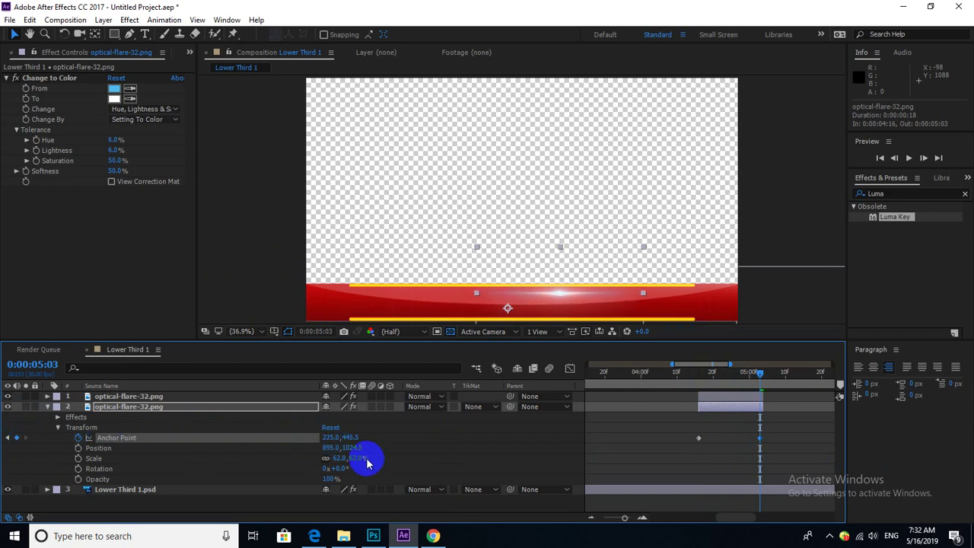
drag(332, 440, 126, 435)
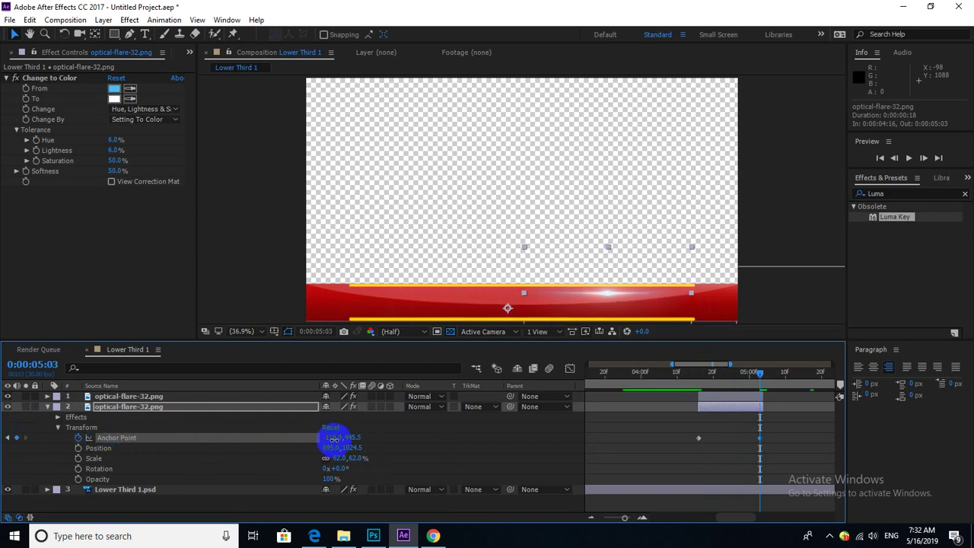
drag(331, 442, 117, 439)
mouse_move(334, 440)
mouse_down()
mouse_move(325, 447)
mouse_move(126, 432)
mouse_up()
drag(333, 439, 126, 431)
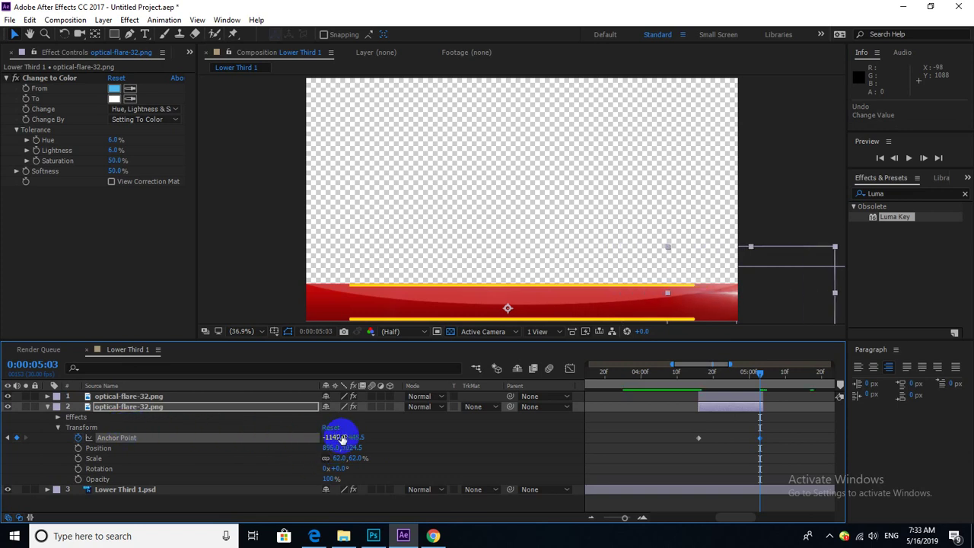
drag(337, 437, 133, 438)
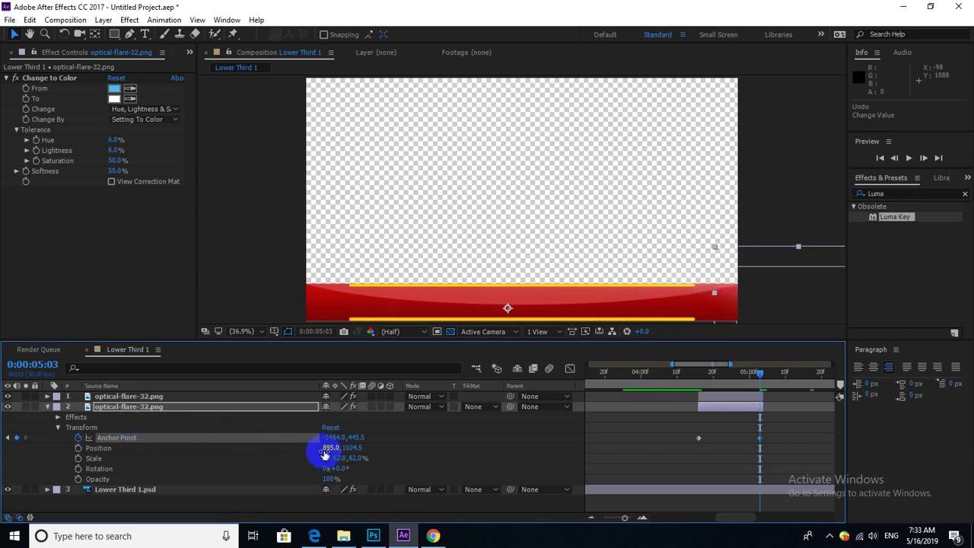
drag(333, 439, 259, 434)
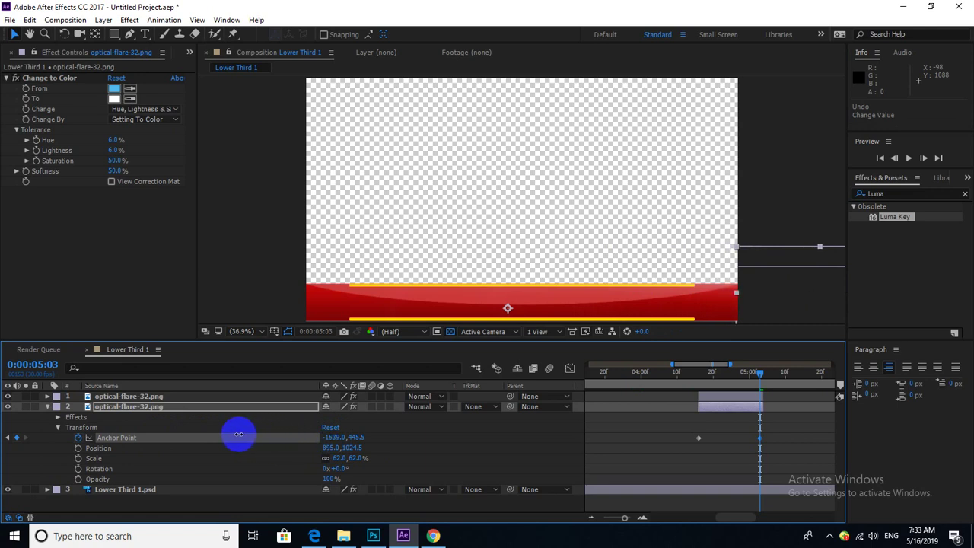
Step: Preview the existing flare sweep between 0:00:04:10 and 0:00:04:21
click(48, 407)
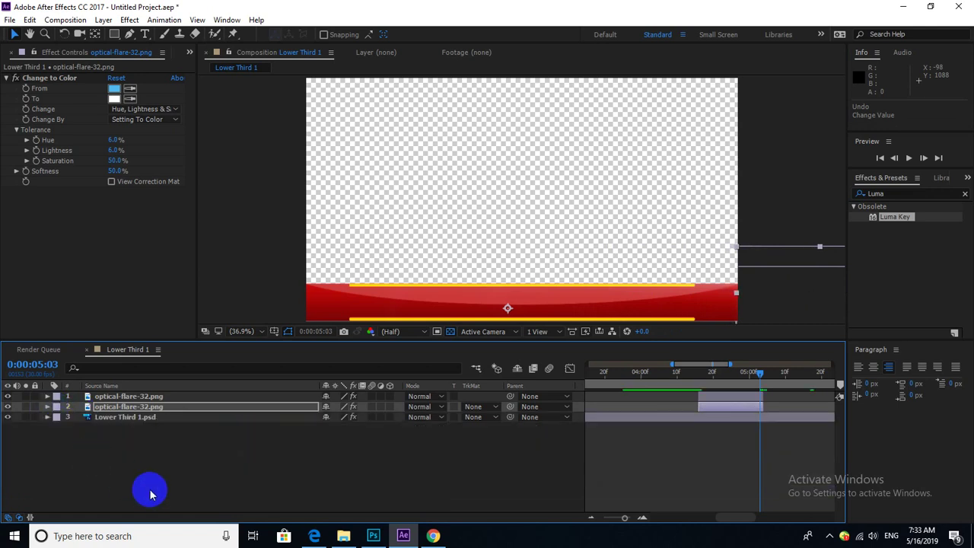
click(676, 409)
click(675, 375)
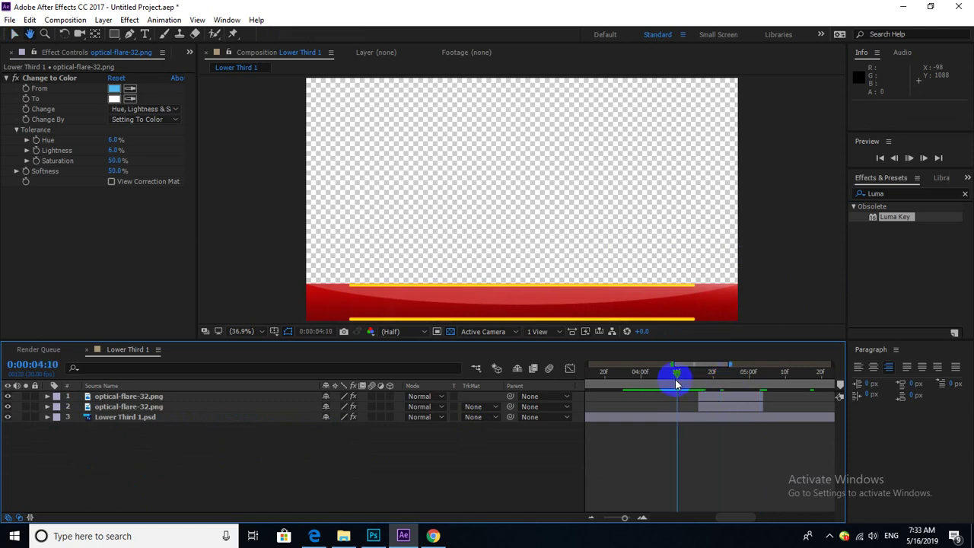
key(space)
drag(680, 372, 717, 383)
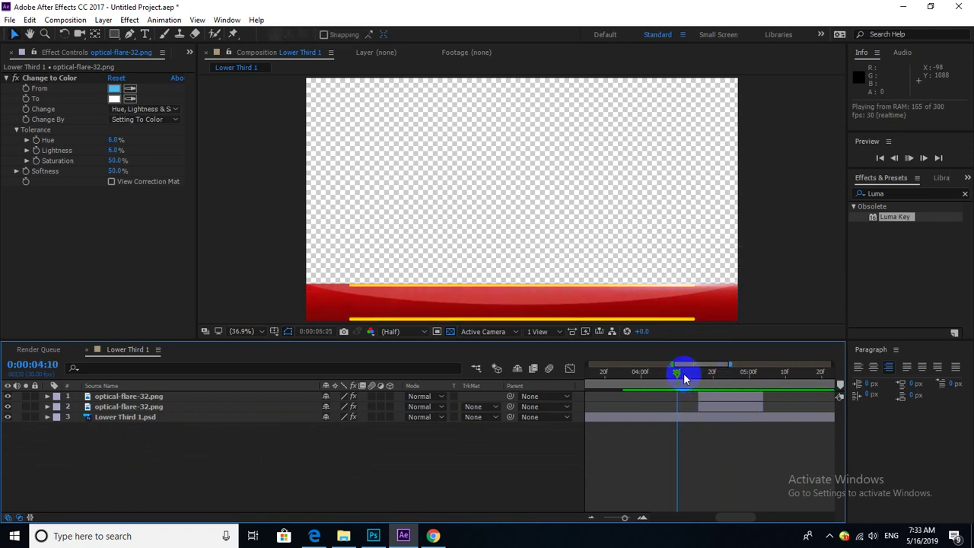
Step: Move the top flare layer's first Position keyframe earlier and preview the retimed sweep
click(723, 397)
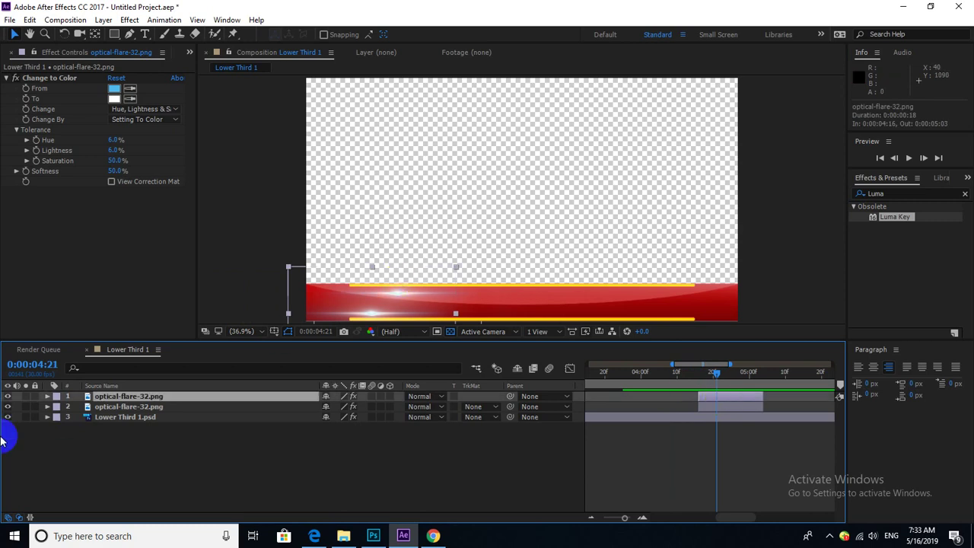
click(48, 397)
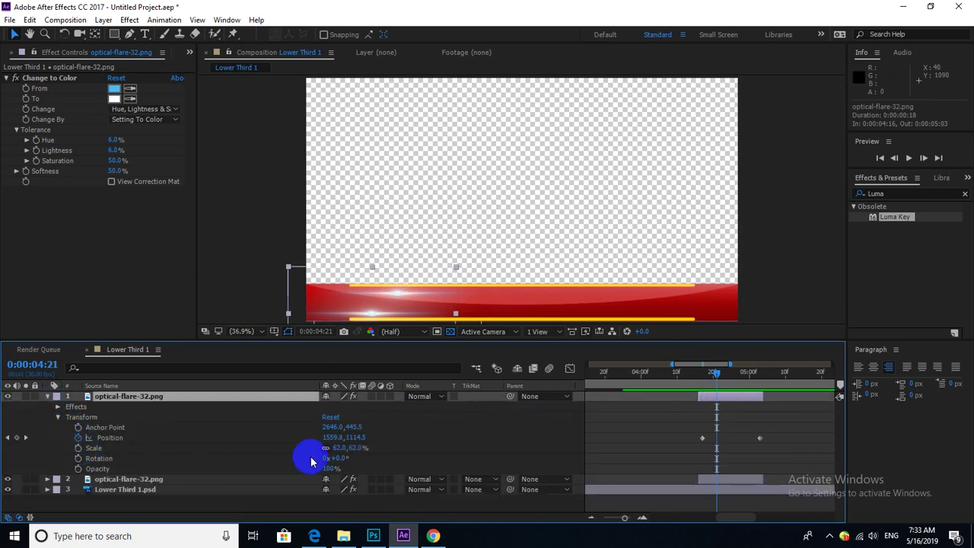
drag(331, 437, 401, 444)
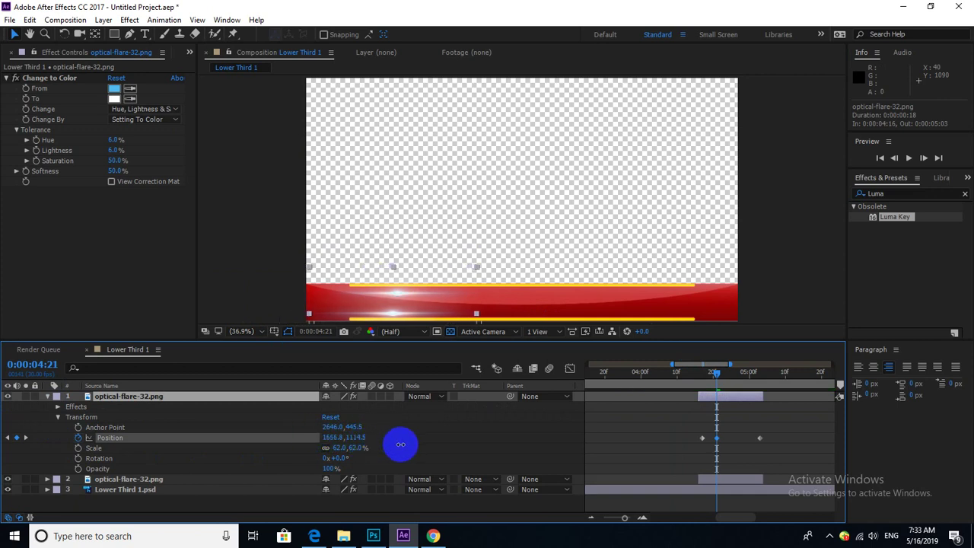
click(701, 439)
drag(717, 444, 700, 438)
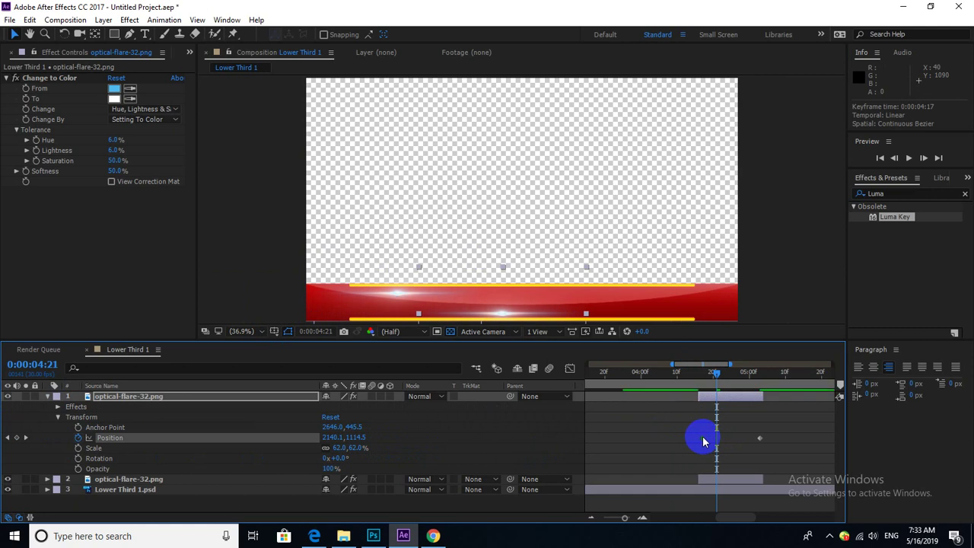
click(702, 390)
key(space)
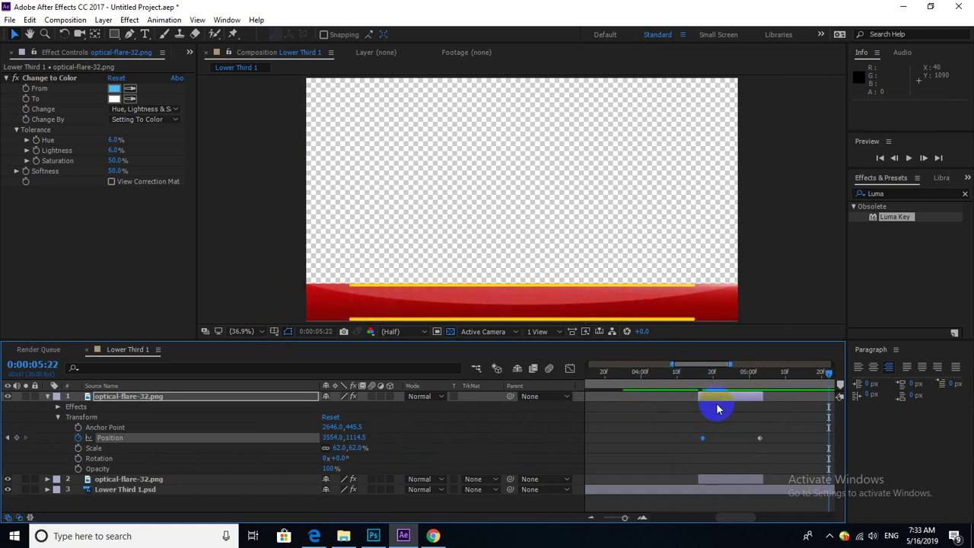
drag(692, 374, 710, 380)
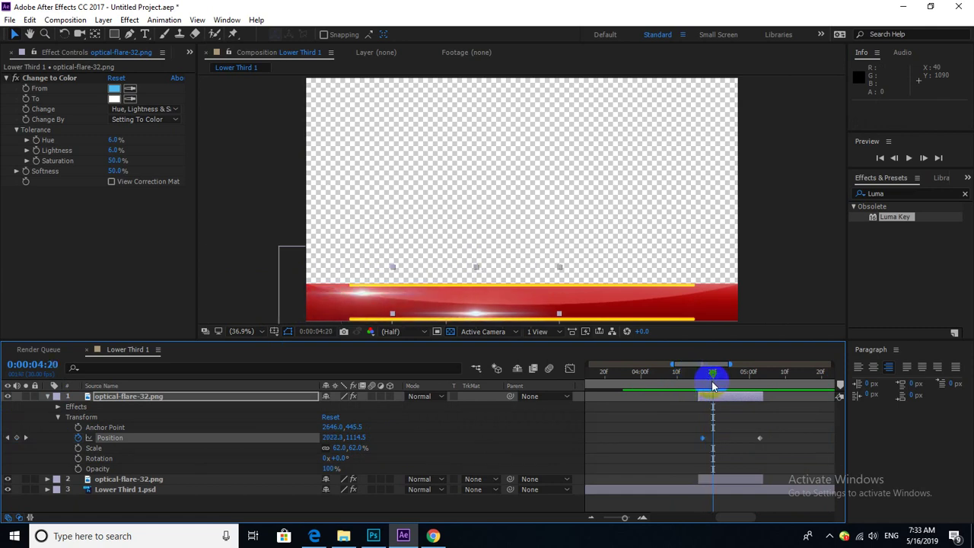
Step: Undo that move, place the first Position keyframe at 0:00:04:16, and preview the revised sweep
key(ctrl+z)
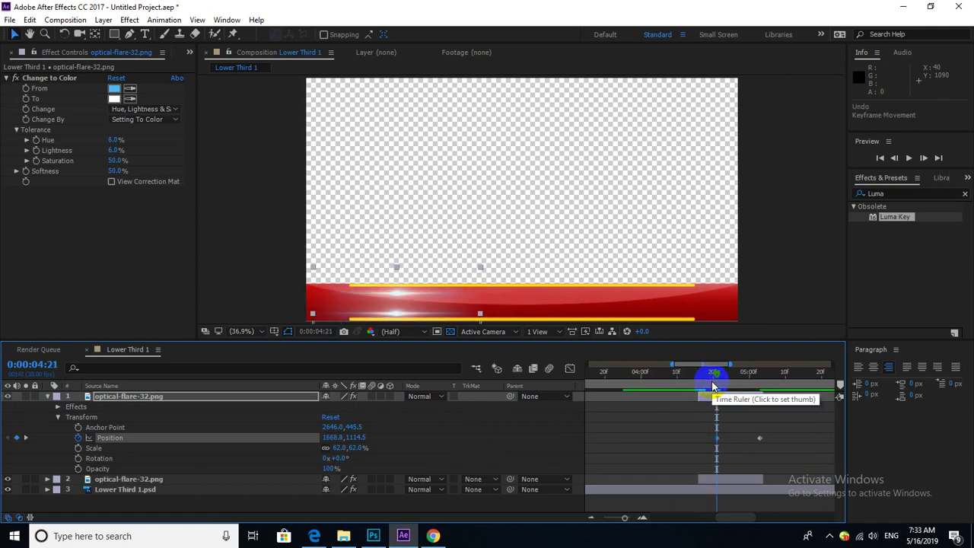
drag(711, 377, 705, 378)
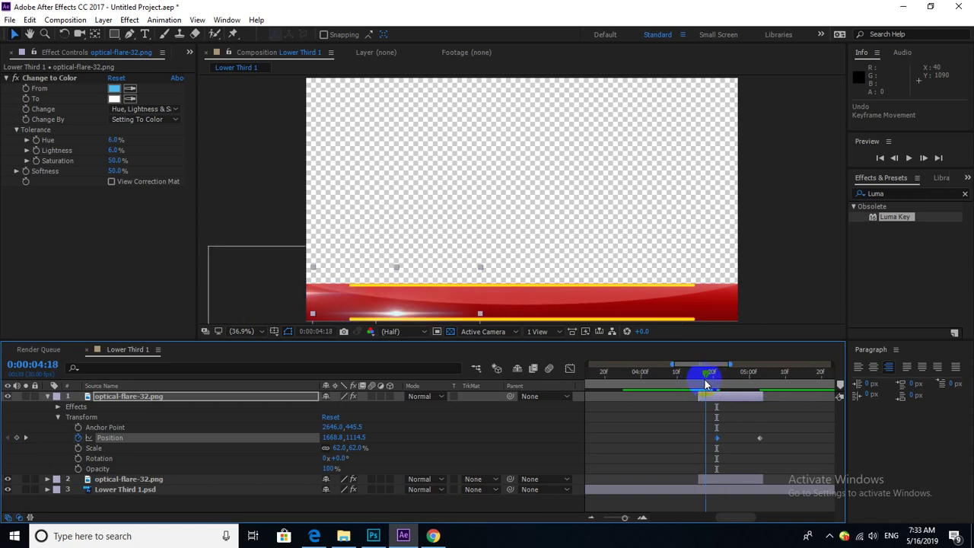
drag(716, 438, 699, 437)
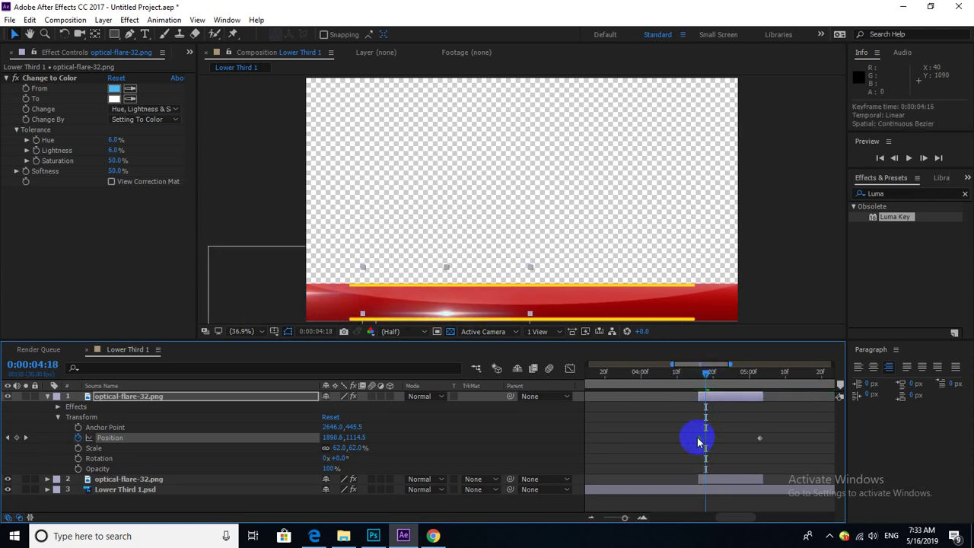
drag(691, 376, 712, 377)
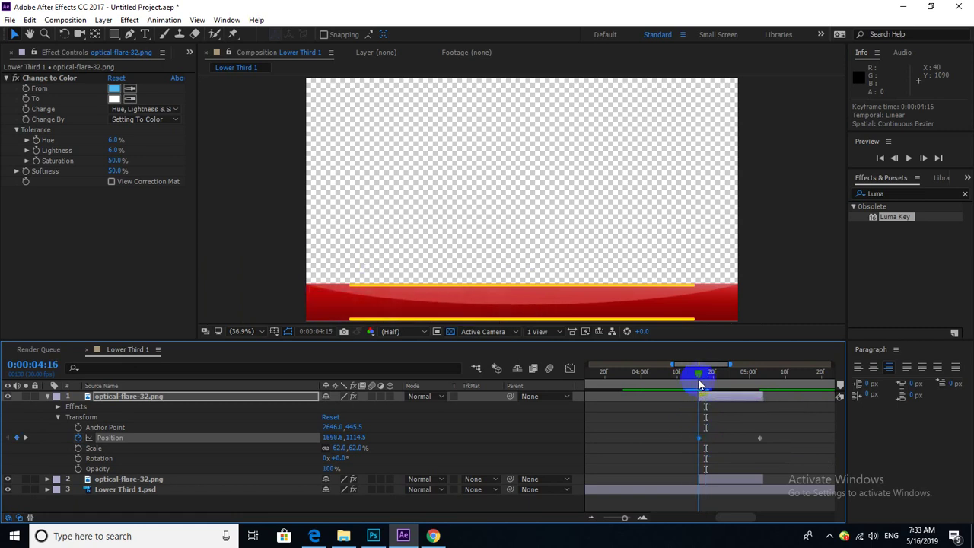
click(662, 390)
key(space)
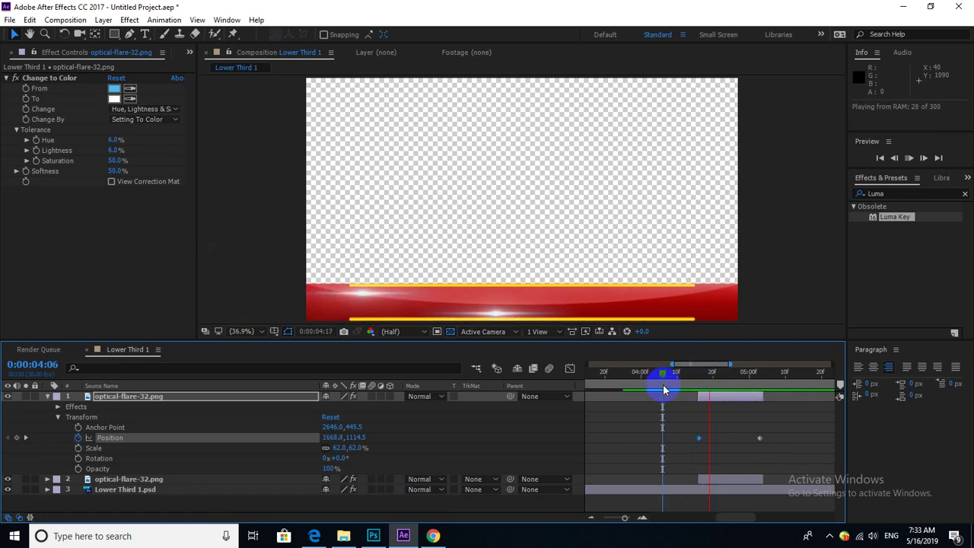
key(space)
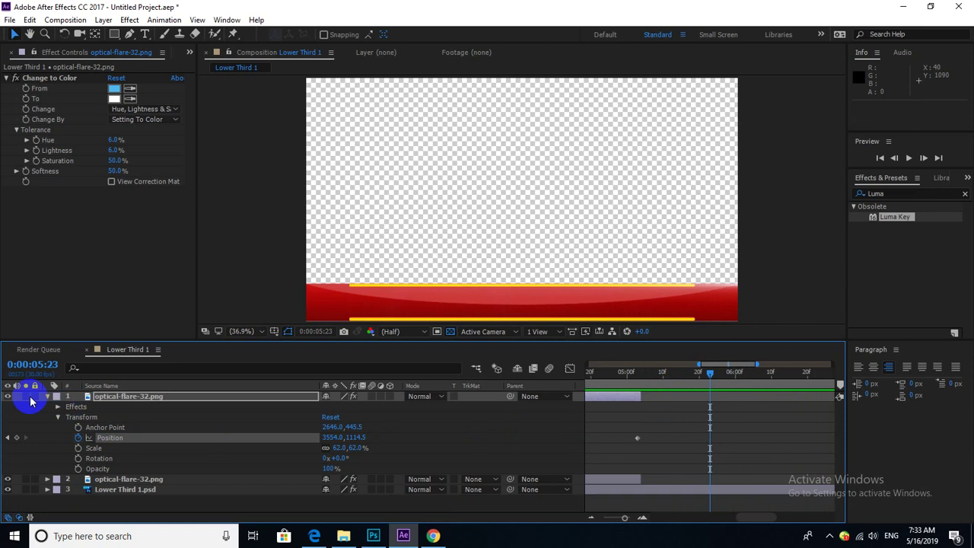
Step: Duplicate both flare layers with Ctrl+D and shift the copies to start later
click(47, 397)
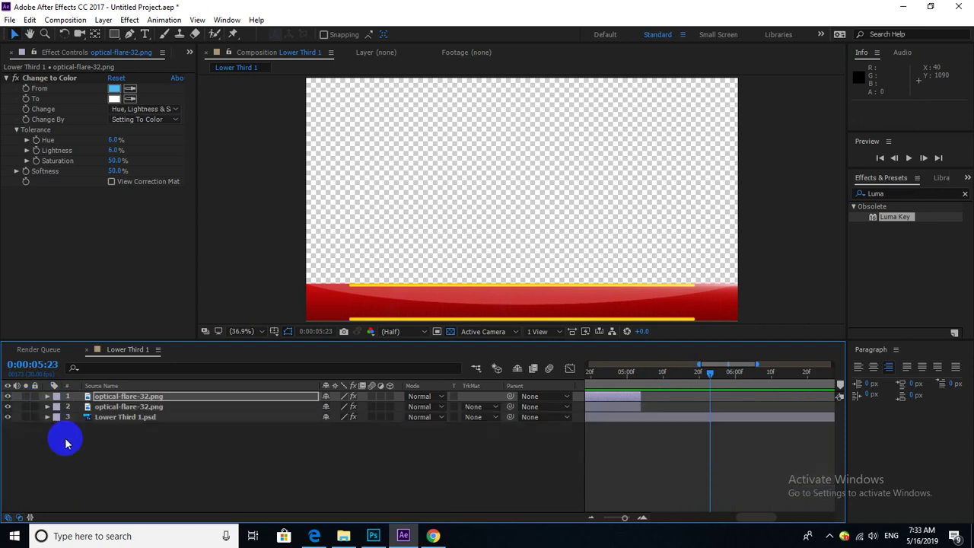
ctrl+click(127, 407)
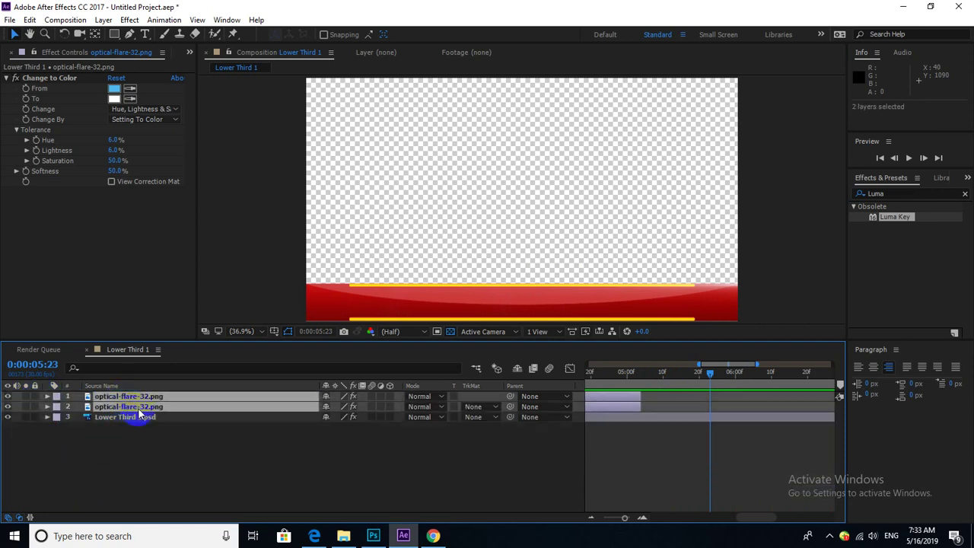
key(ctrl+d)
key(minus)
key(minus)
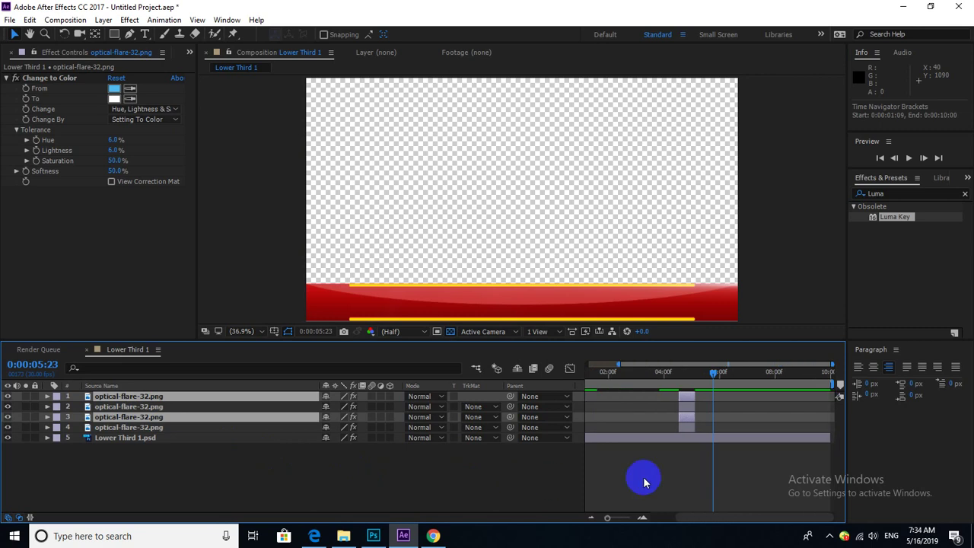
drag(683, 416, 701, 420)
Step: Preview the doubled flare sweep from 0:00:04:00, then return the playhead to 0:00:02:01
click(664, 374)
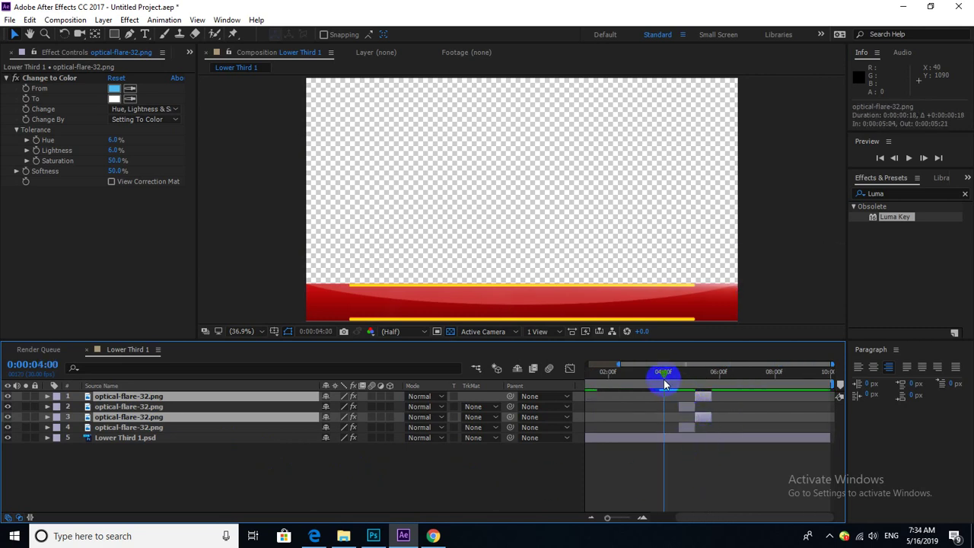
key(space)
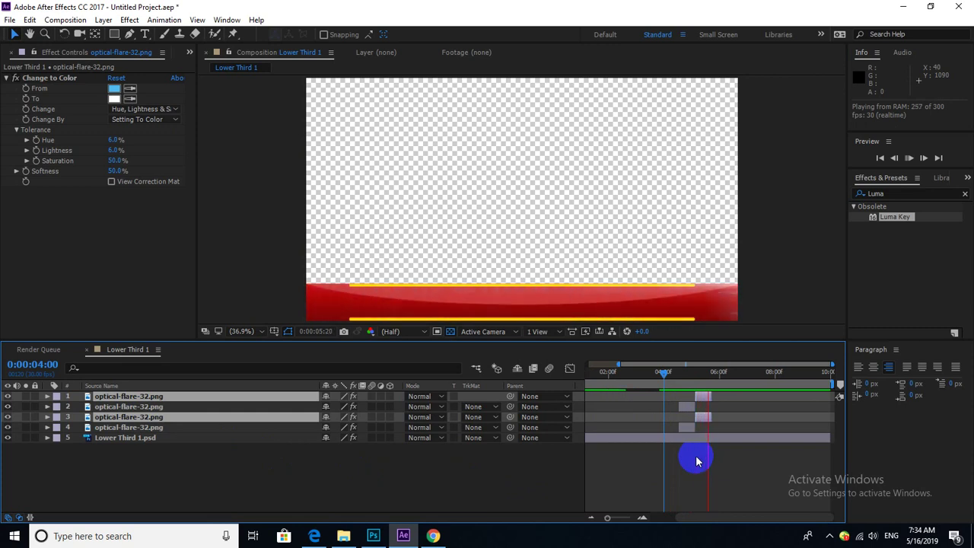
key(space)
drag(677, 374, 541, 376)
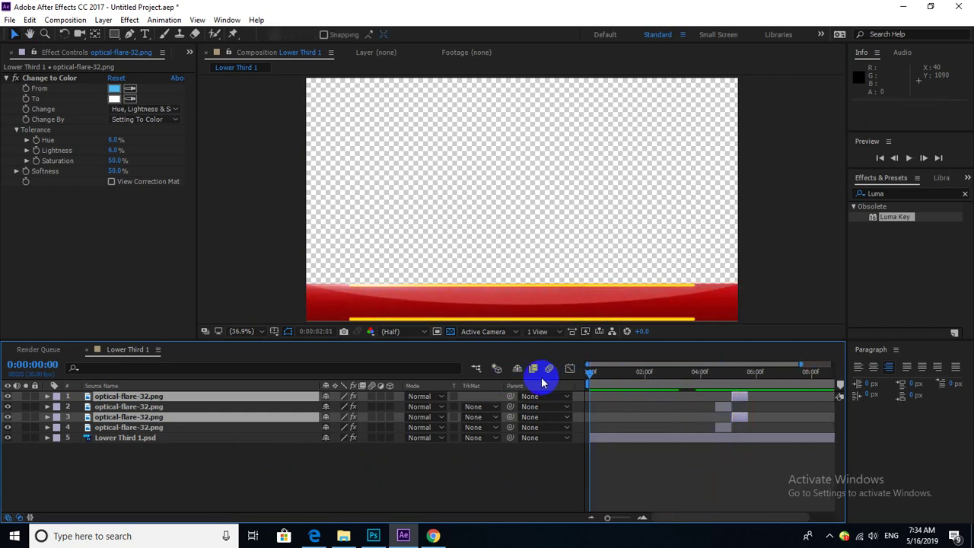
key(space)
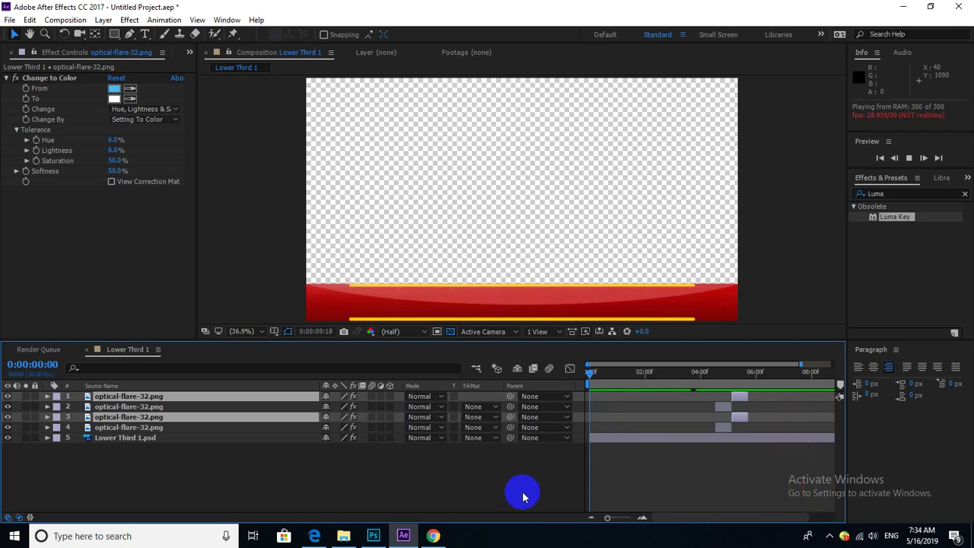
key(space)
click(125, 473)
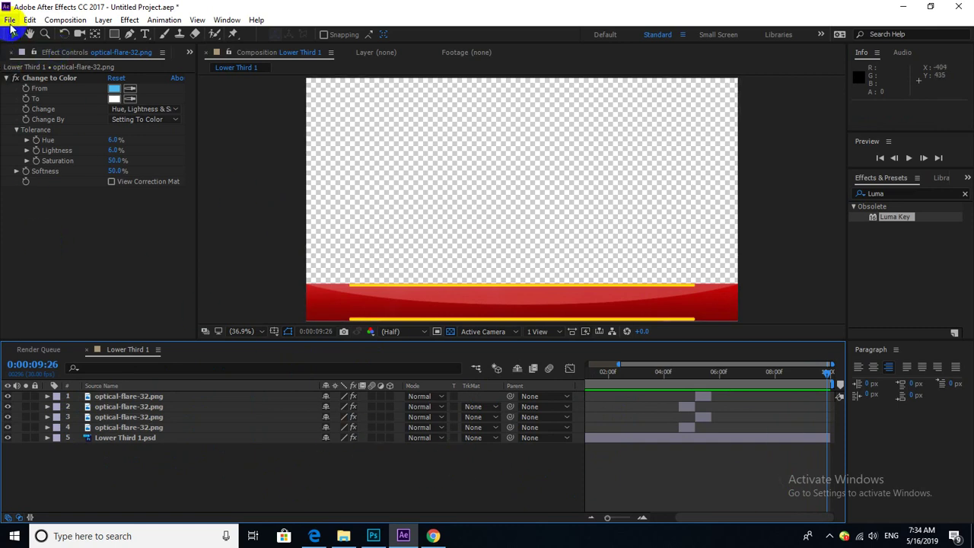
Step: Add a lime green solid via New > Solid and drag it beneath Lower Third 1.psd
right_click(111, 480)
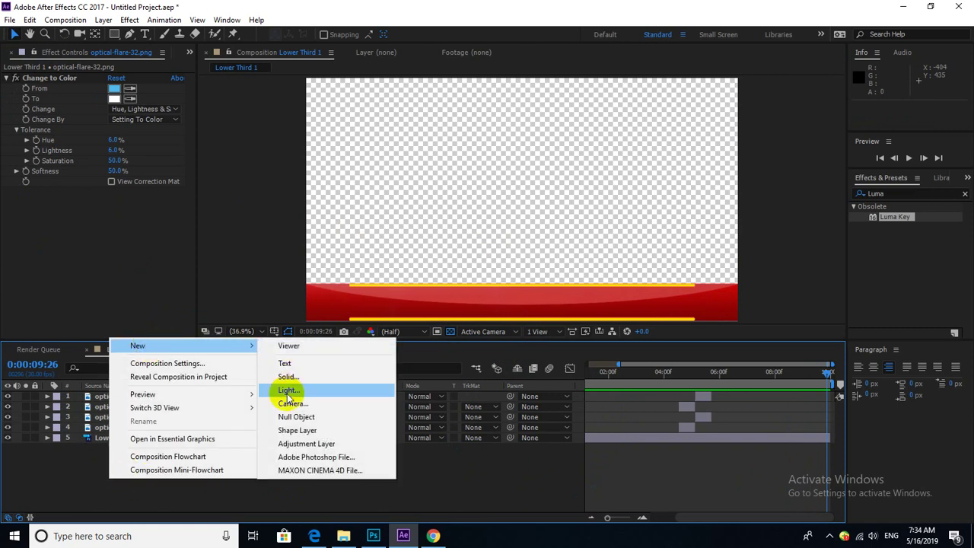
click(289, 390)
key(Escape)
right_click(124, 491)
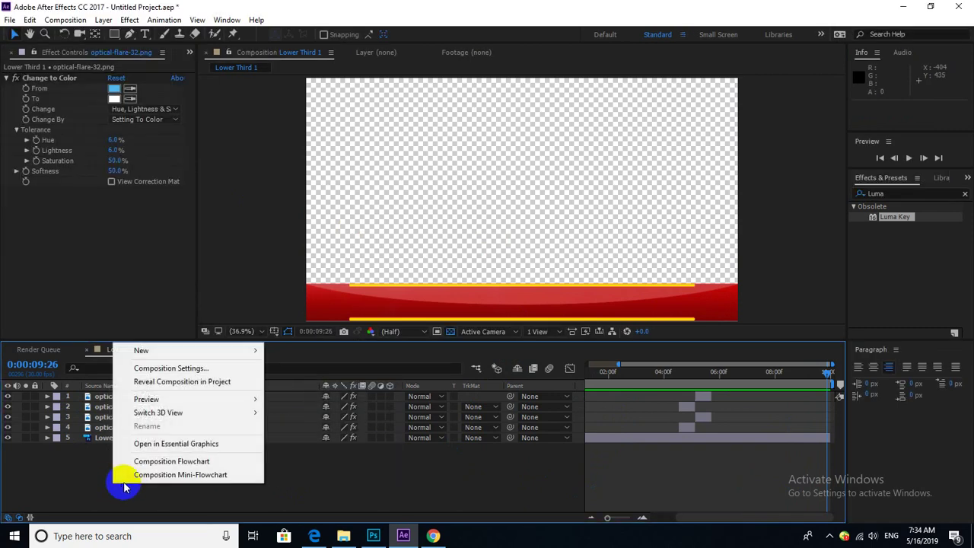
mouse_move(157, 350)
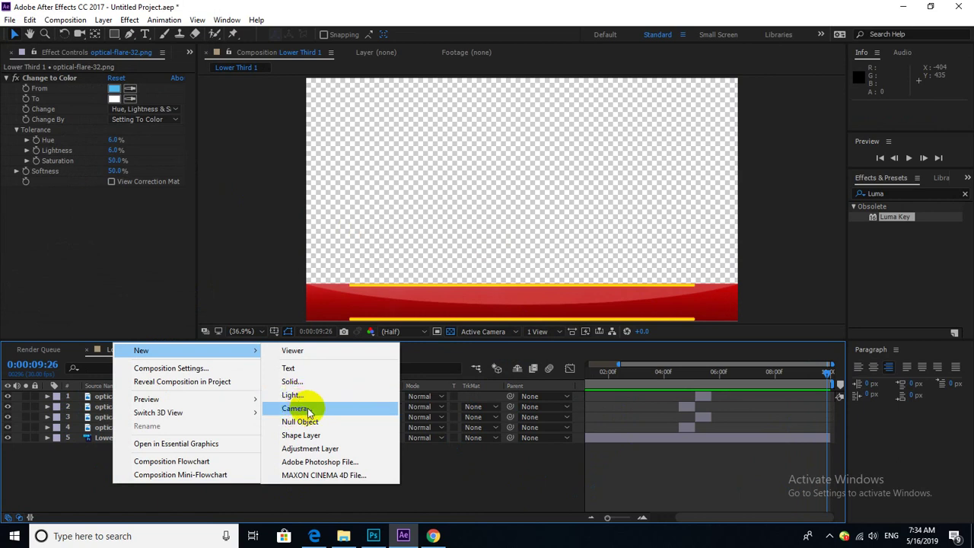
click(294, 381)
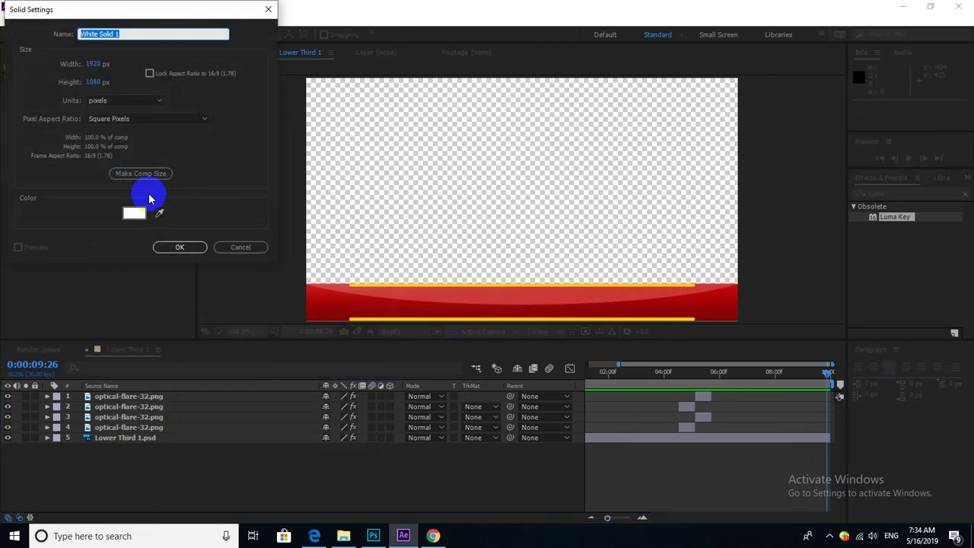
click(134, 213)
click(185, 147)
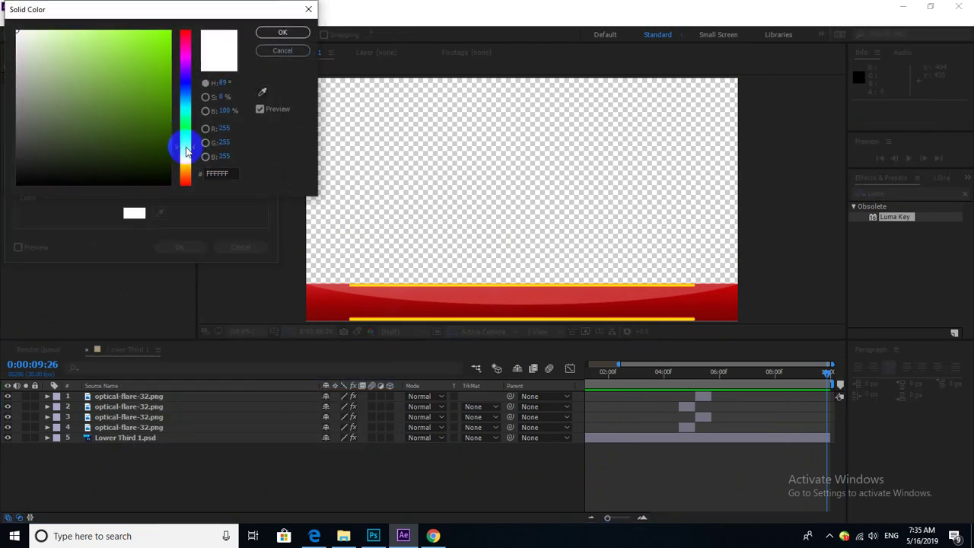
drag(142, 48, 170, 35)
click(278, 35)
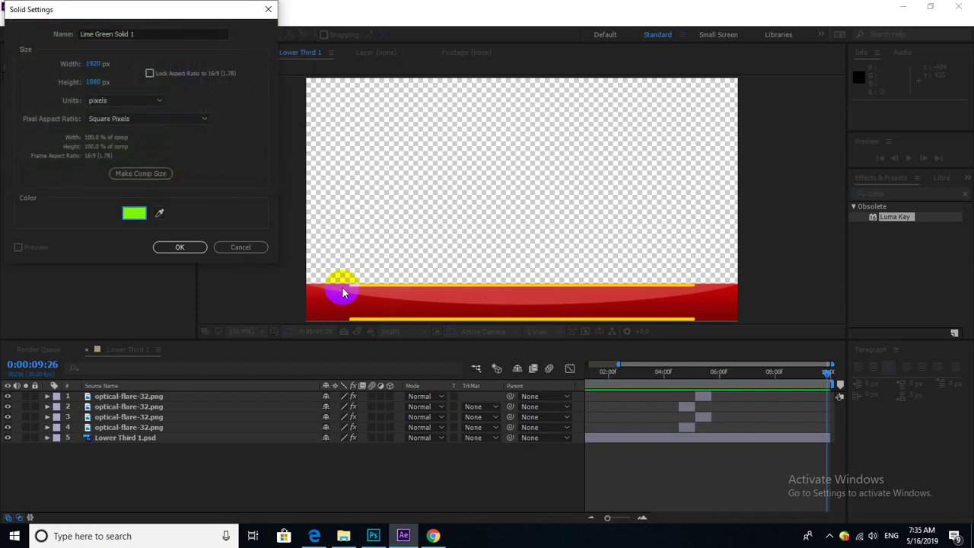
click(183, 247)
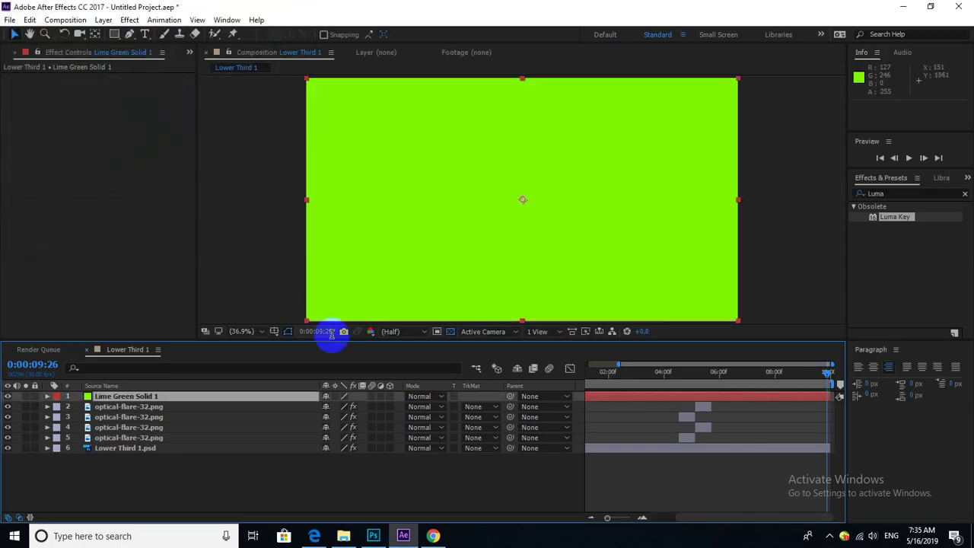
drag(115, 396, 111, 453)
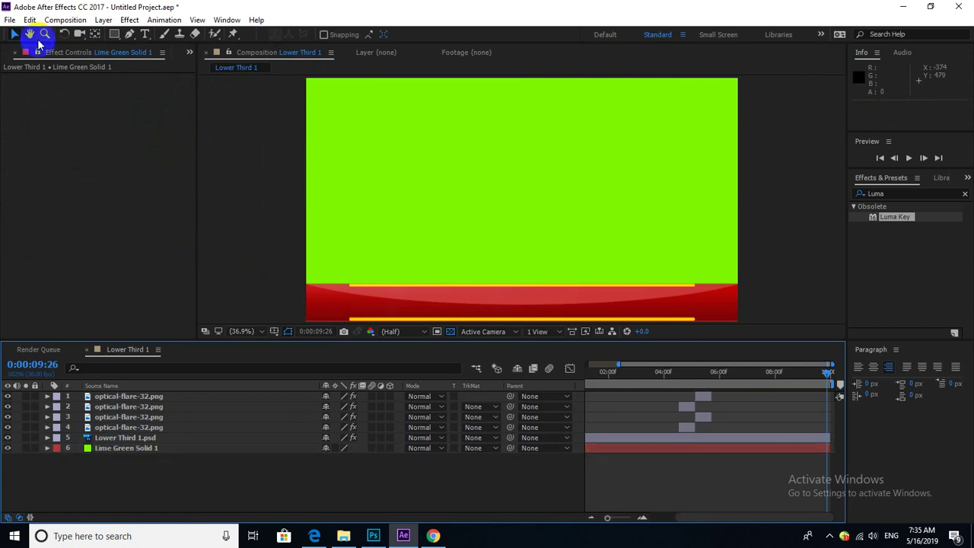
Step: Queue the comp with Ctrl+M, outputting to H:\How to make Lower Third\Lower Third 1.avi
click(10, 20)
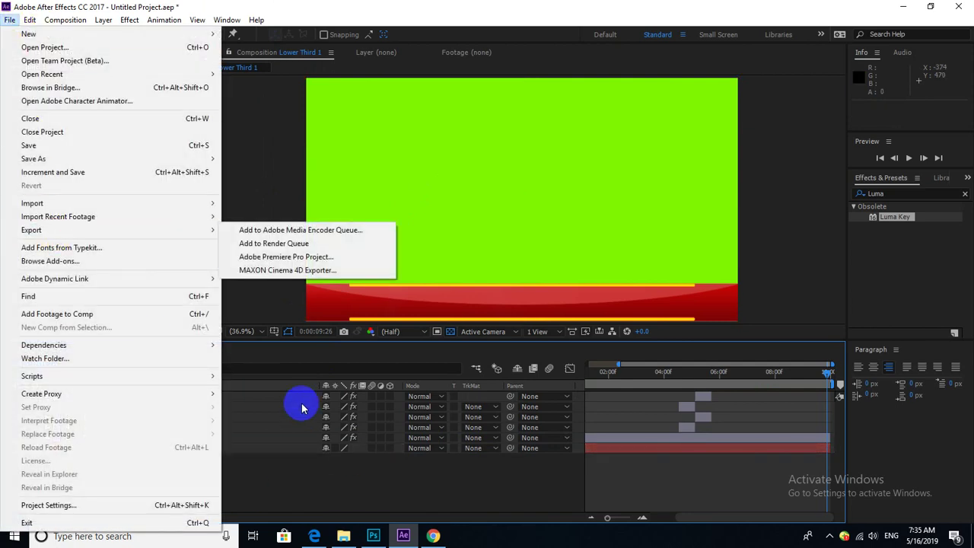
click(288, 498)
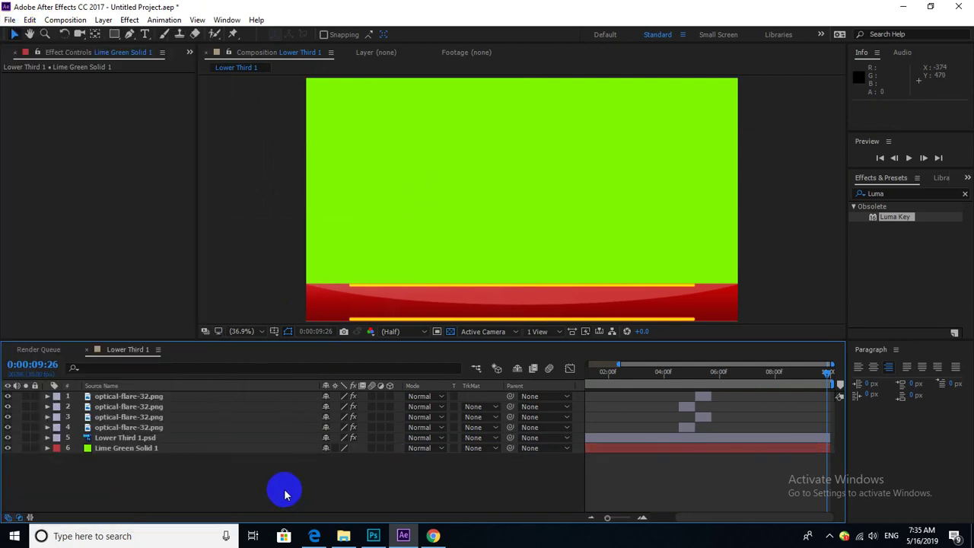
key(ctrl+m)
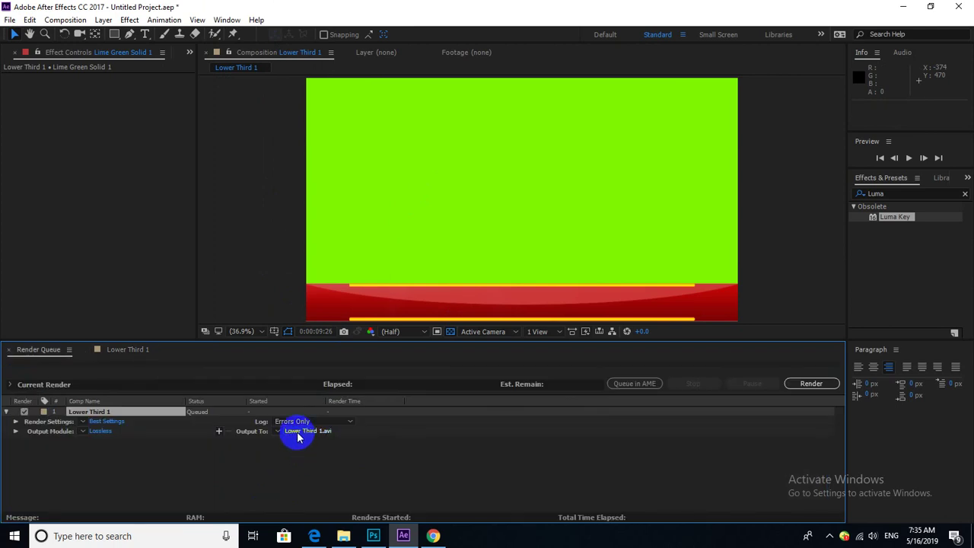
click(298, 437)
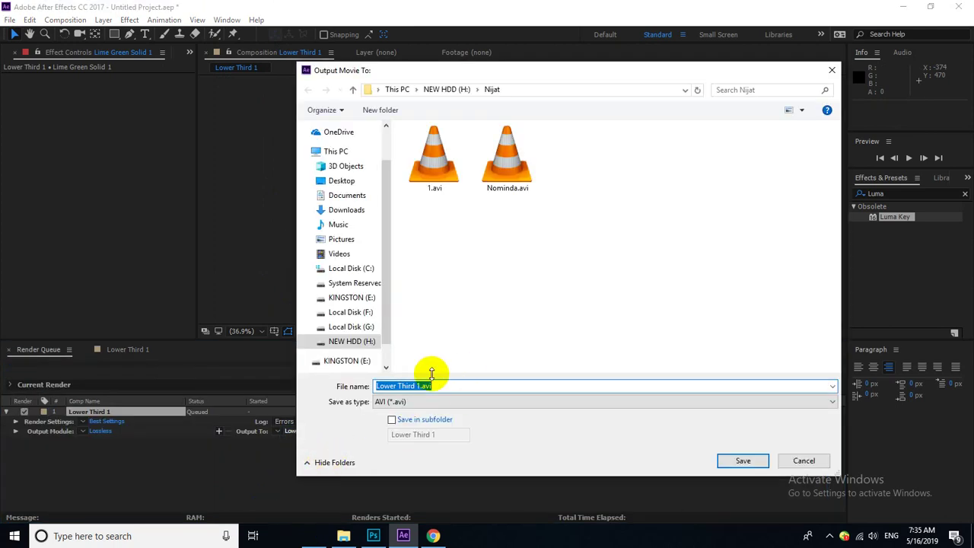
click(445, 91)
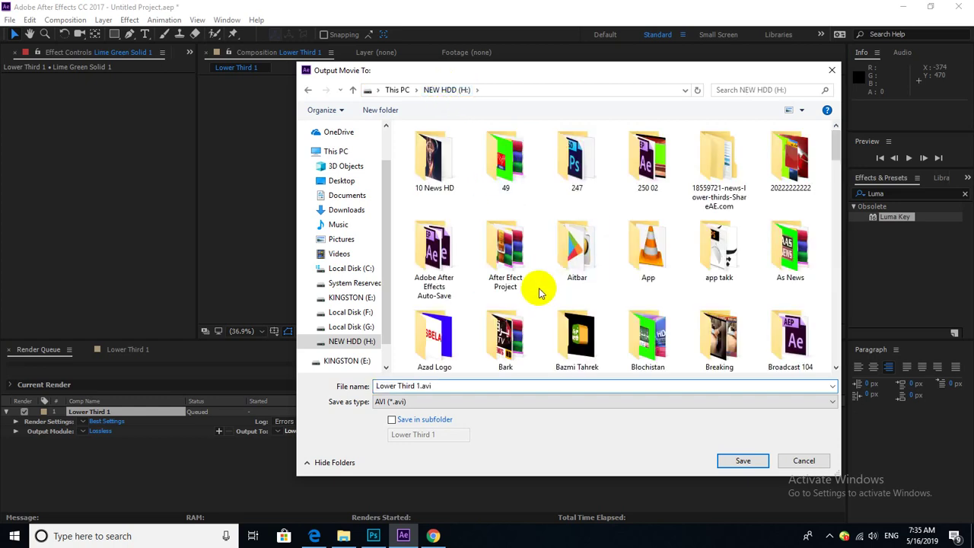
scroll(539, 293, down, 5)
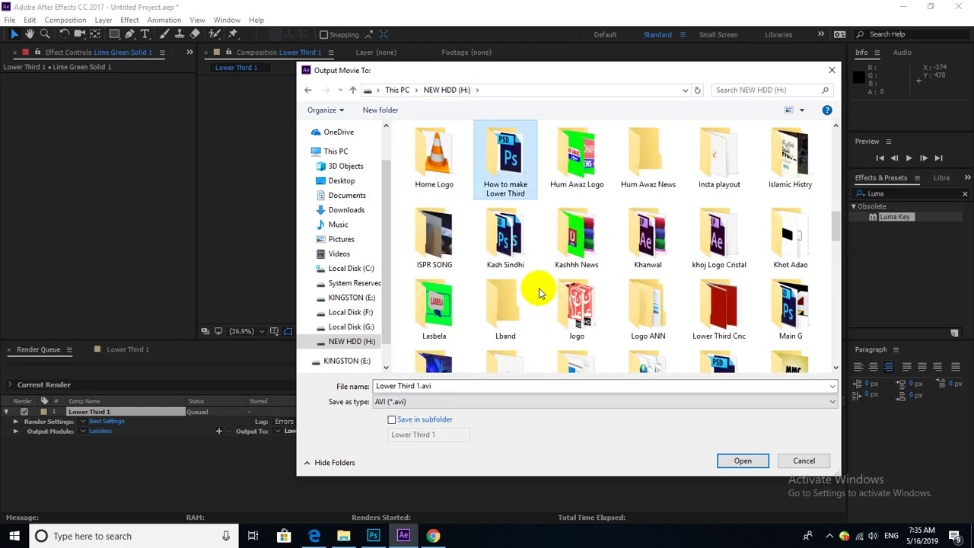
double_click(505, 156)
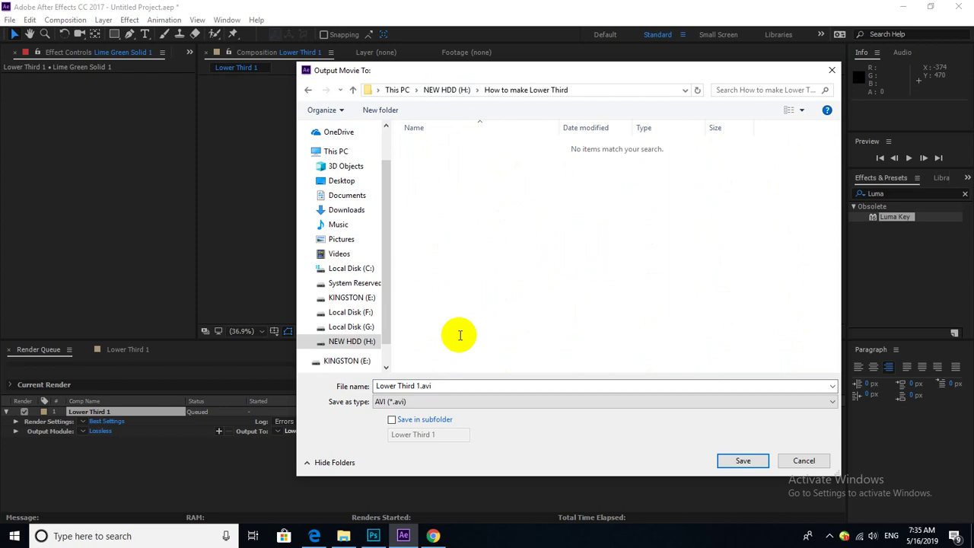
double_click(441, 385)
click(743, 461)
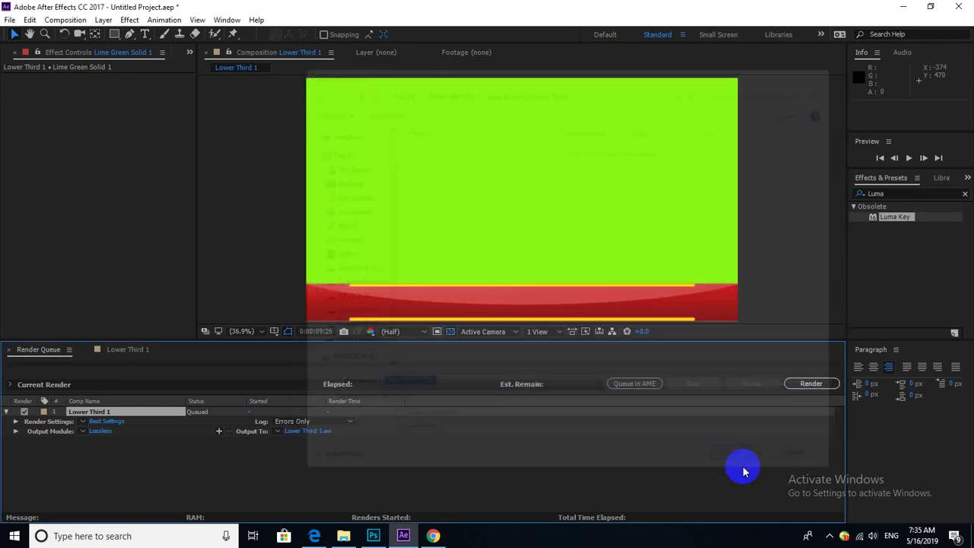
Step: Turn audio output off in the Output Module and start the render
click(107, 432)
click(72, 341)
click(83, 382)
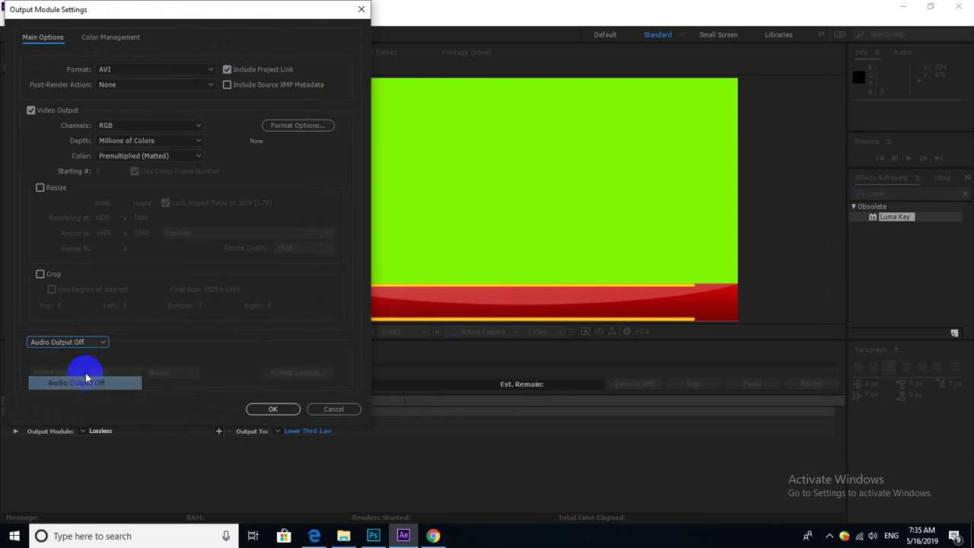
click(269, 408)
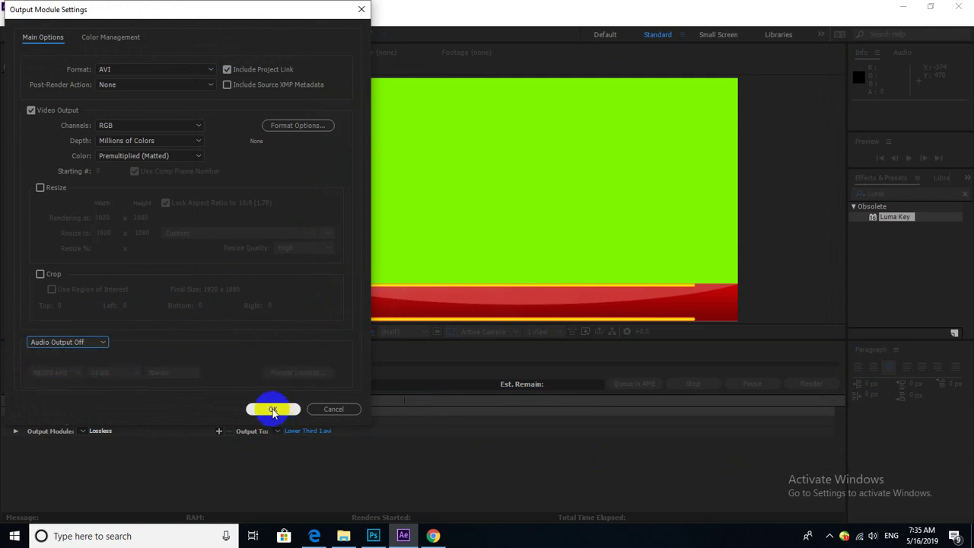
click(799, 384)
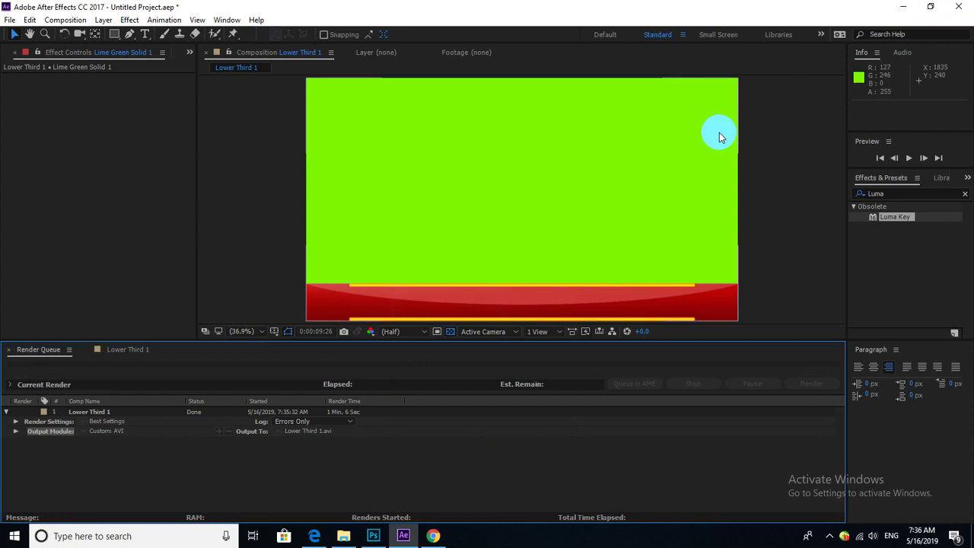
Step: Save the project as Project File.aep in H:\How to make Lower Third
click(24, 53)
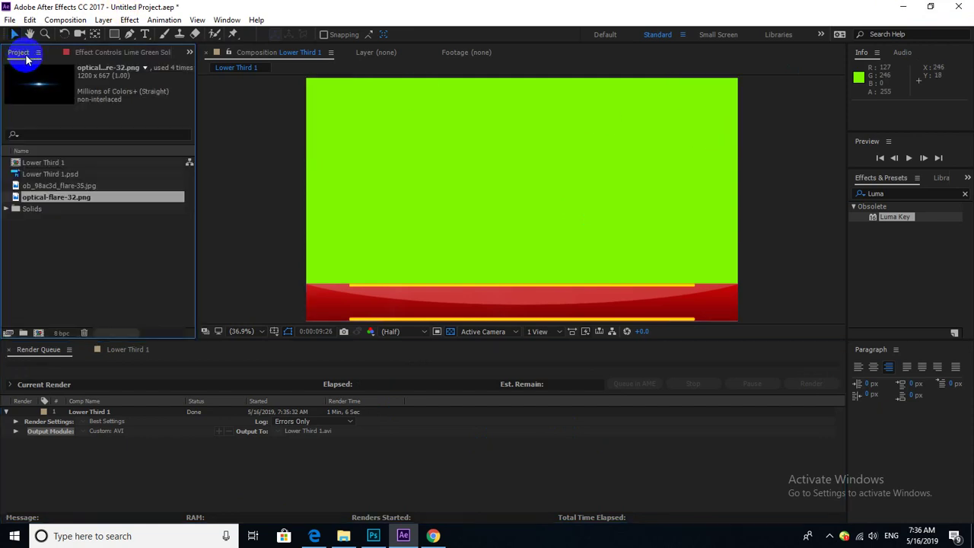
click(10, 20)
mouse_move(48, 158)
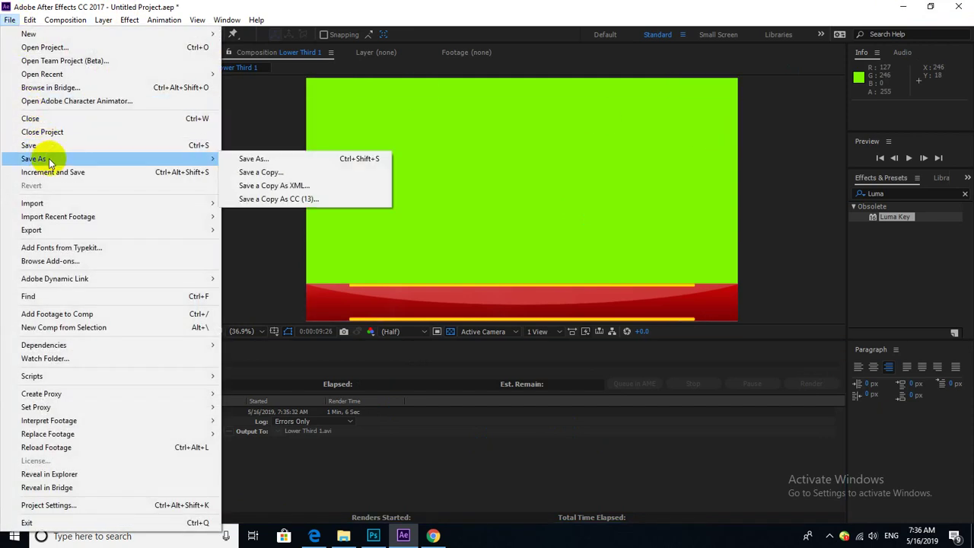
click(235, 158)
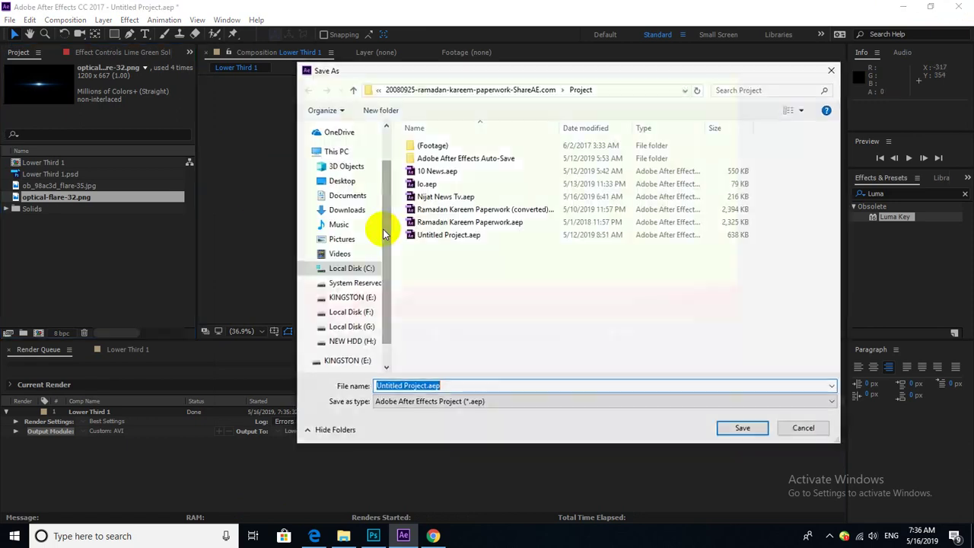
click(350, 341)
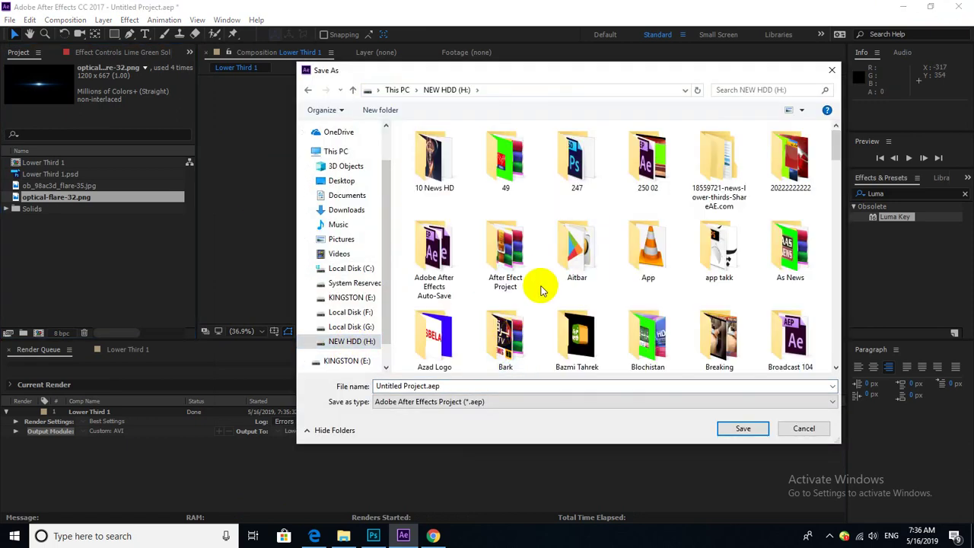
scroll(540, 290, down, 5)
double_click(514, 171)
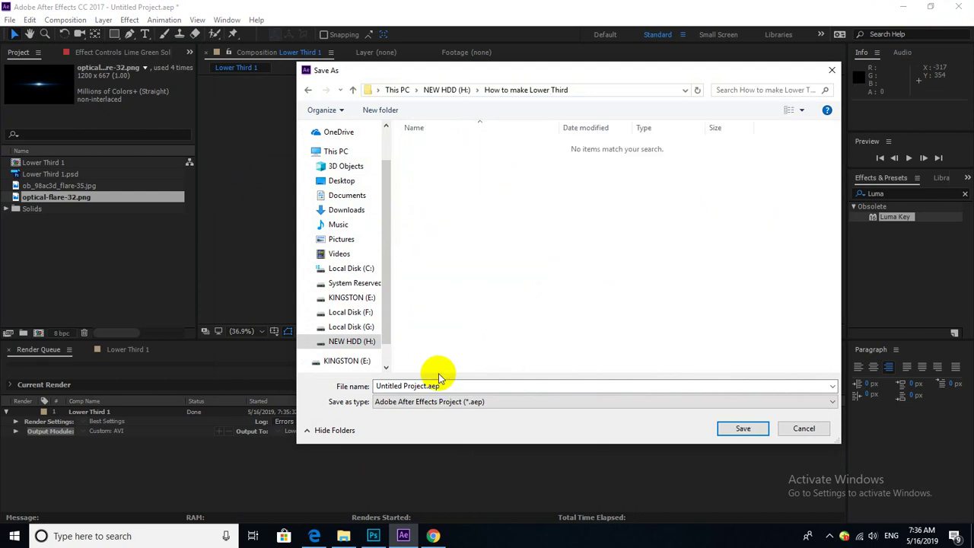
click(465, 385)
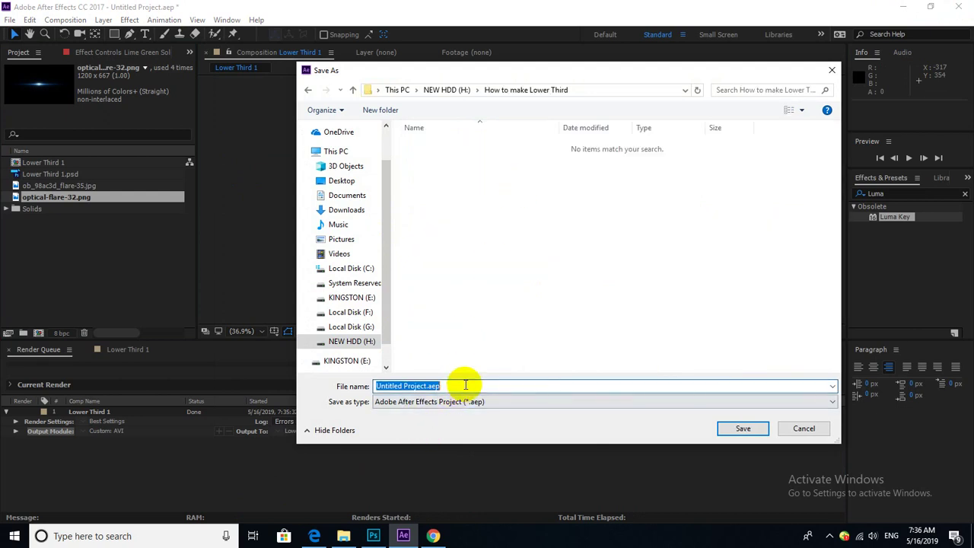
click(427, 386)
drag(428, 386, 312, 396)
text(OP)
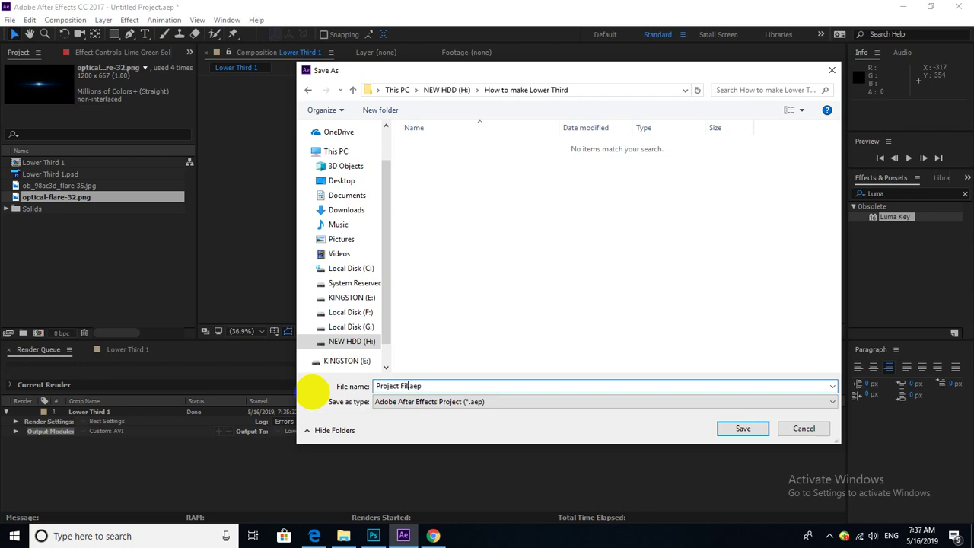
click(742, 429)
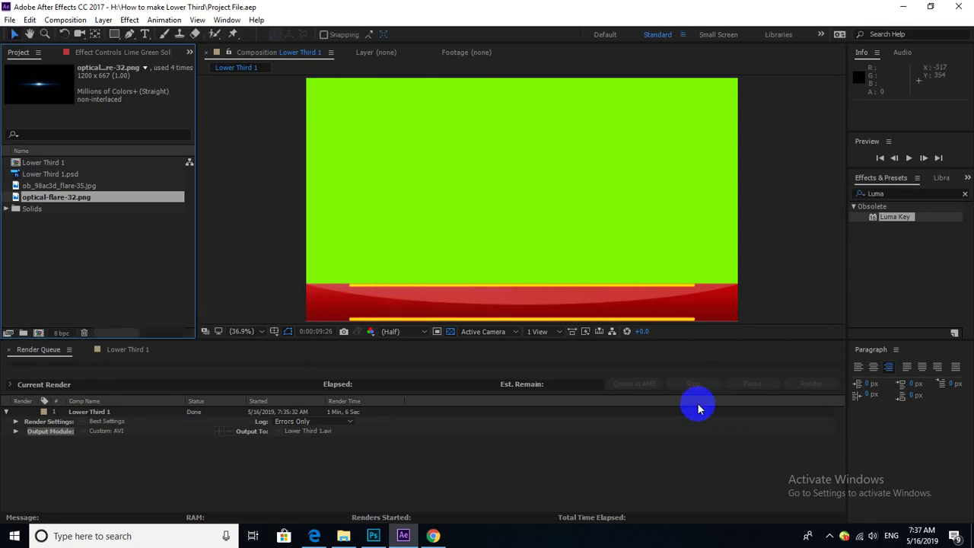
Step: Close After Effects, Chrome, and the File Explorer window, leaving Photoshop in front
click(957, 7)
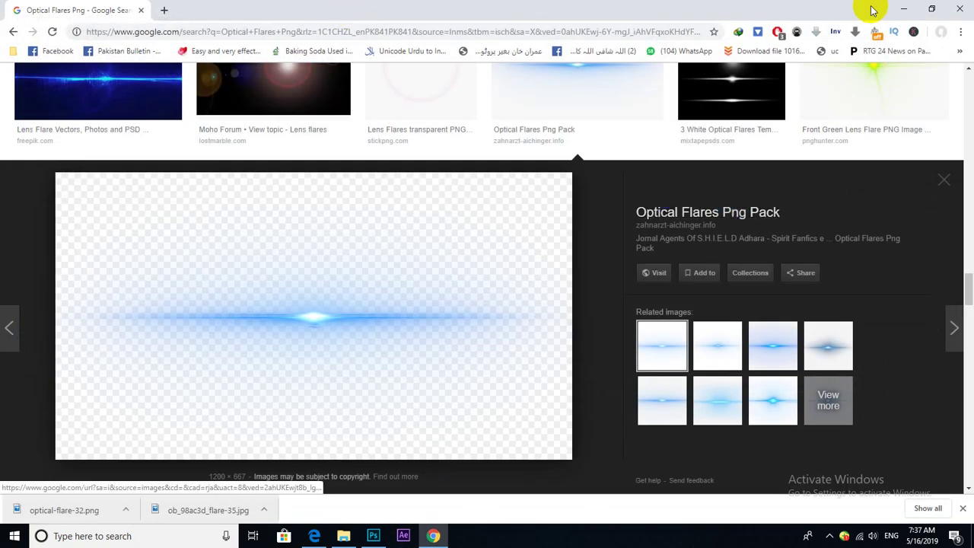
click(959, 11)
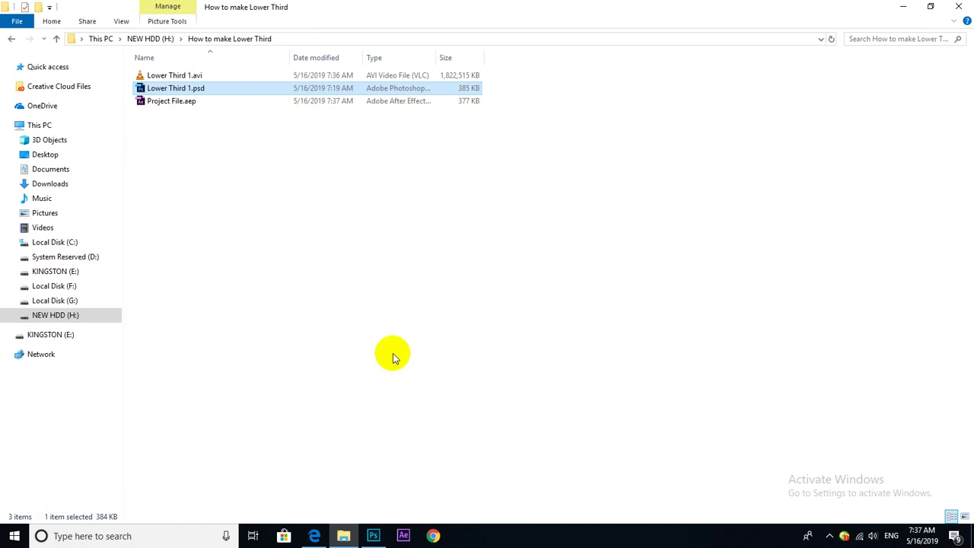
right_click(374, 531)
mouse_move(335, 518)
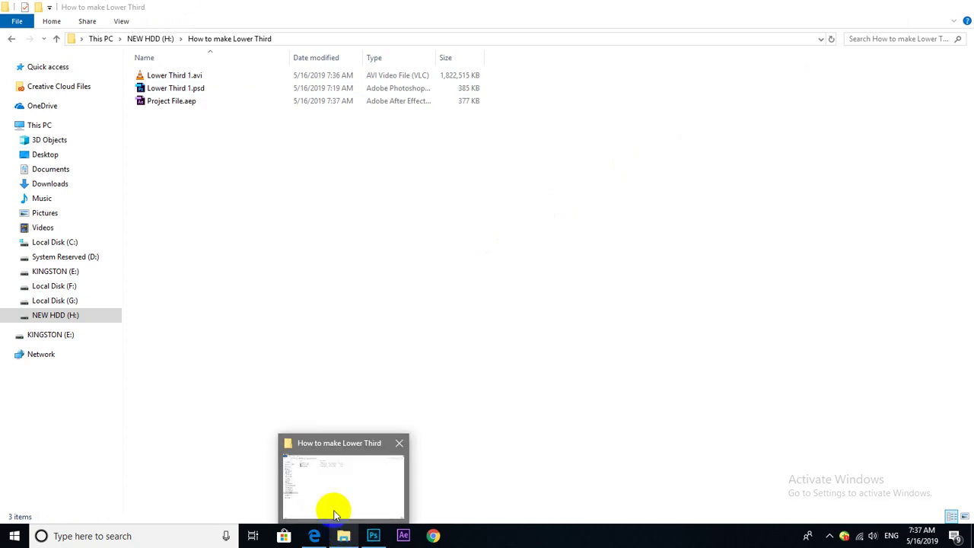
click(397, 447)
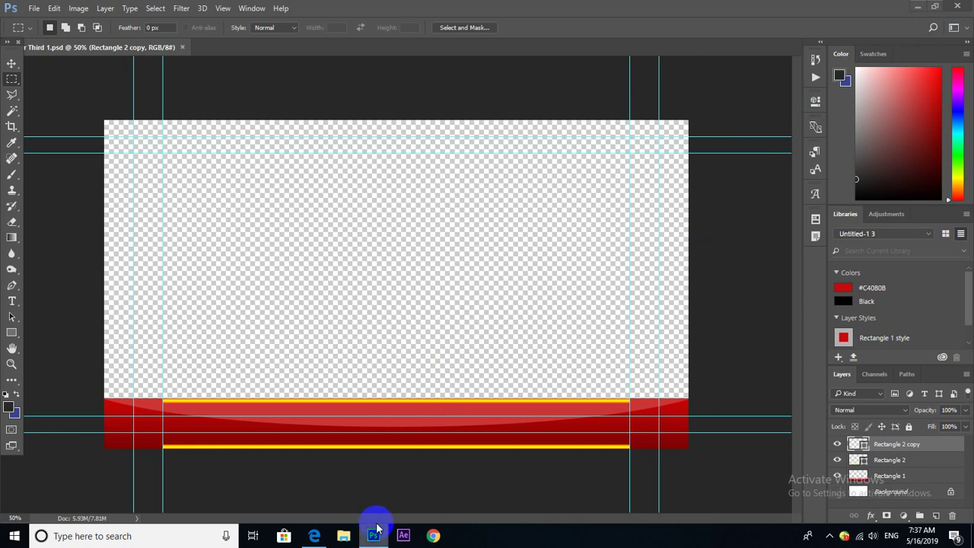
Step: Close Lower Third 1.psd with Ctrl+W and minimize Photoshop to show the desktop
mouse_move(374, 532)
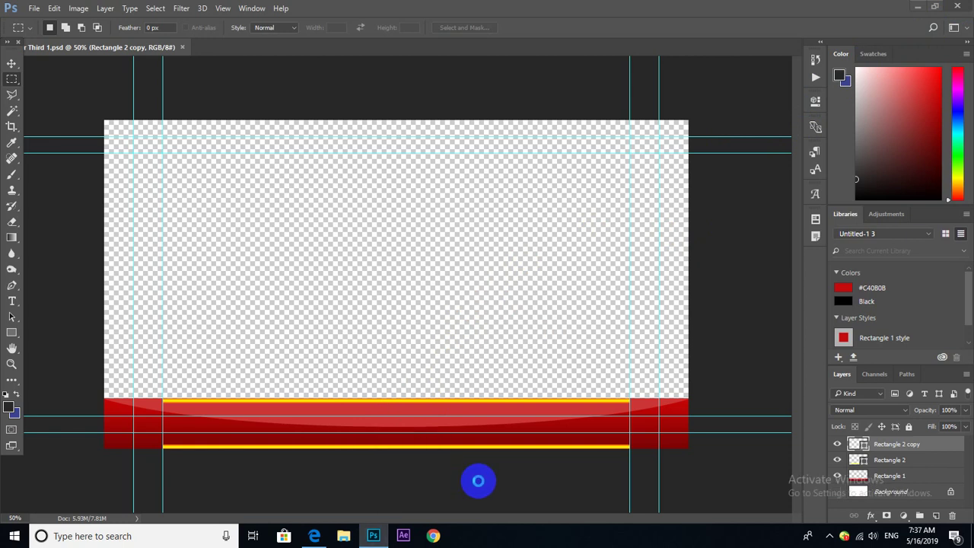
key(ctrl+w)
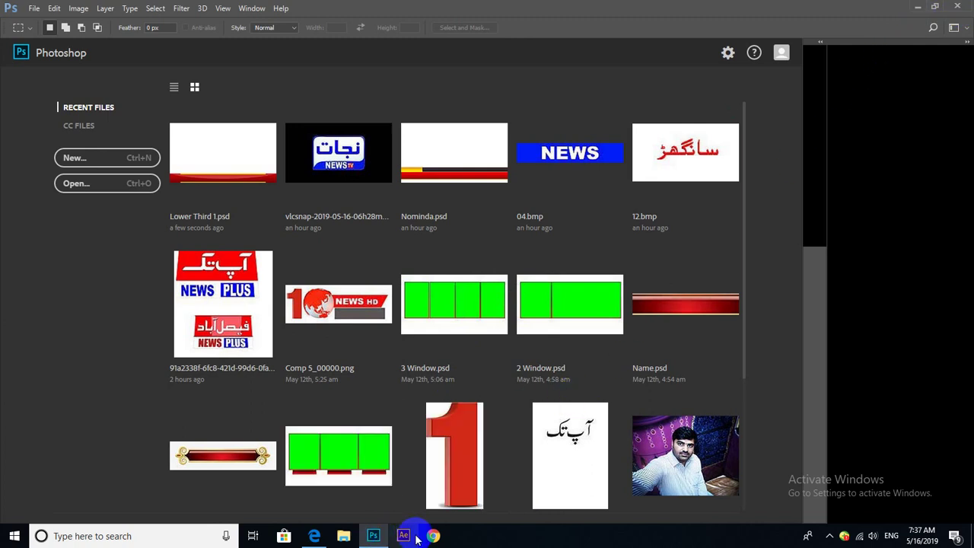
click(373, 536)
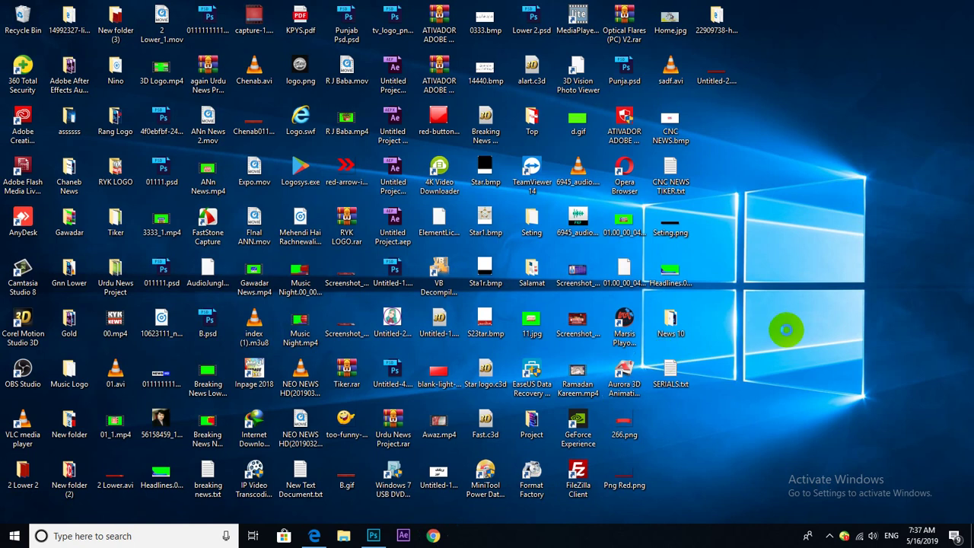
Step: Refresh the desktop, then launch Adobe Premiere Pro CC 2017 by searching 'ado' in Start
right_click(773, 261)
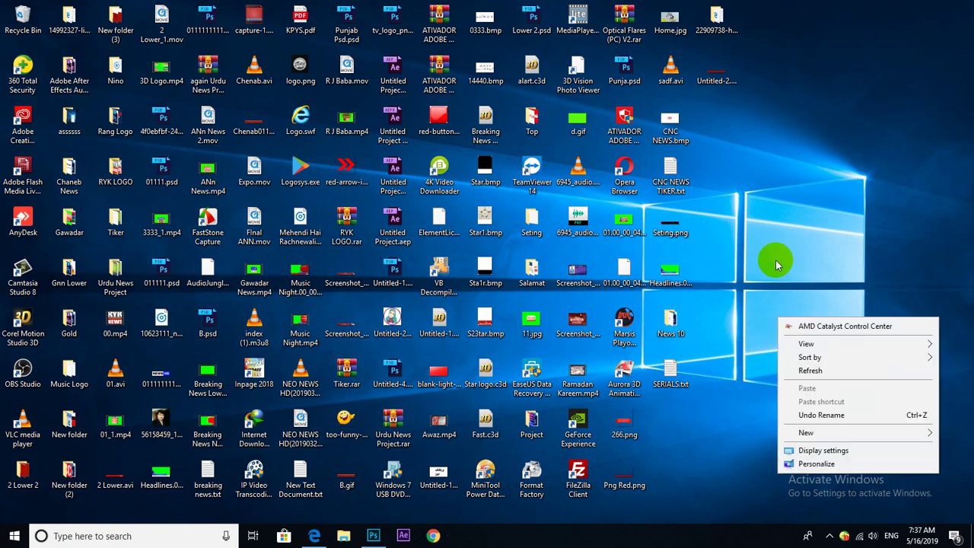
click(822, 371)
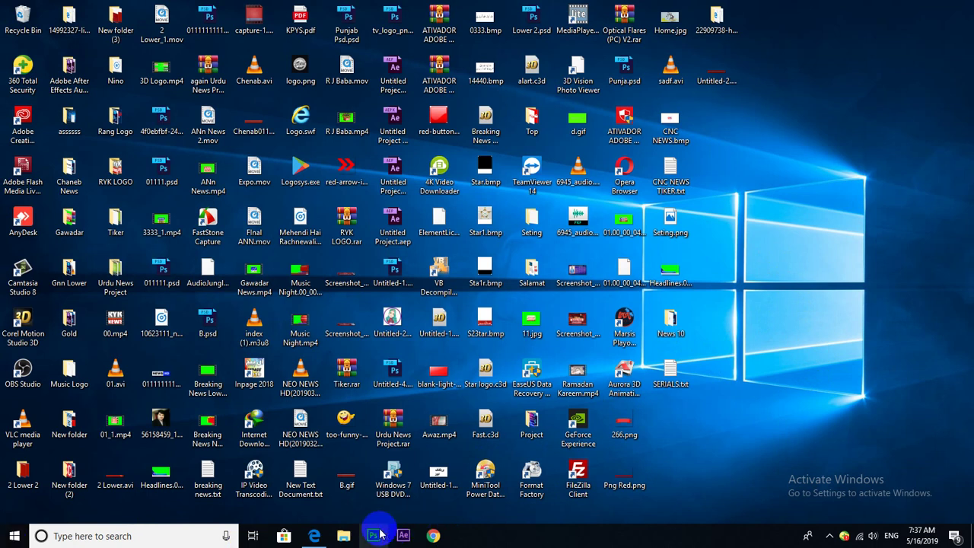
click(15, 535)
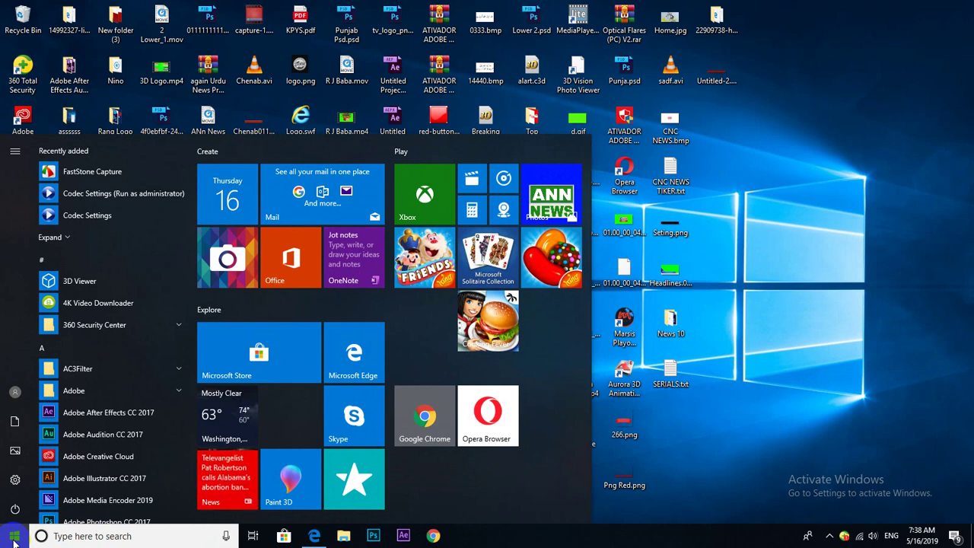
click(82, 536)
text(a)
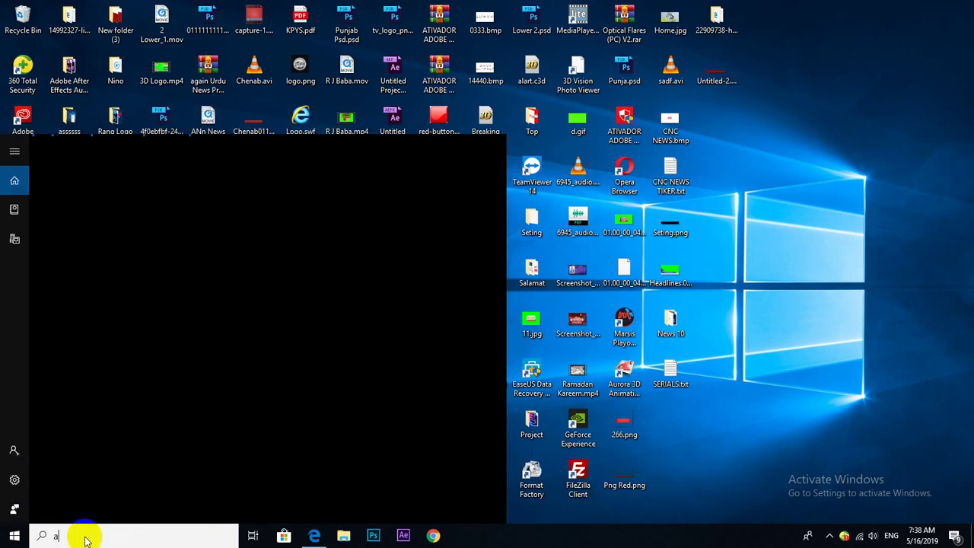
text(dobe)
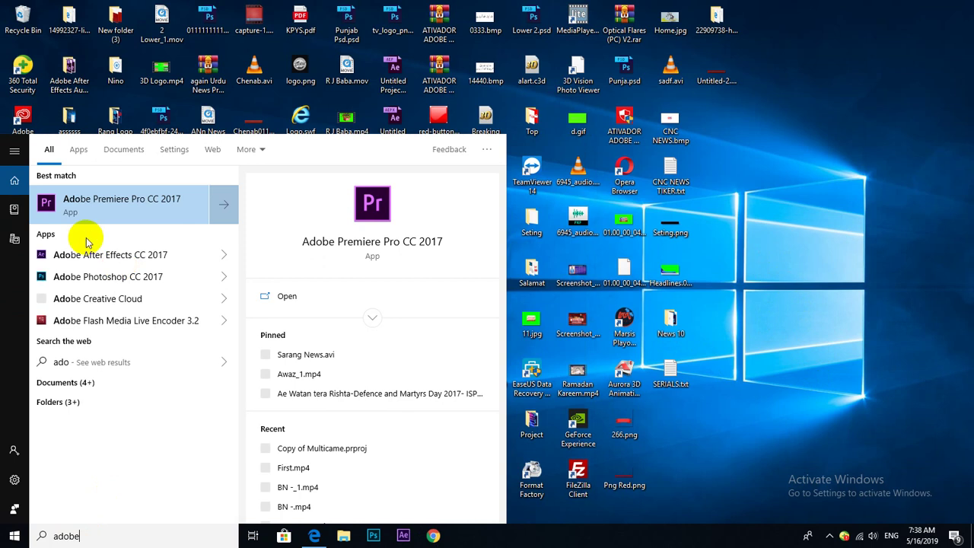
click(117, 201)
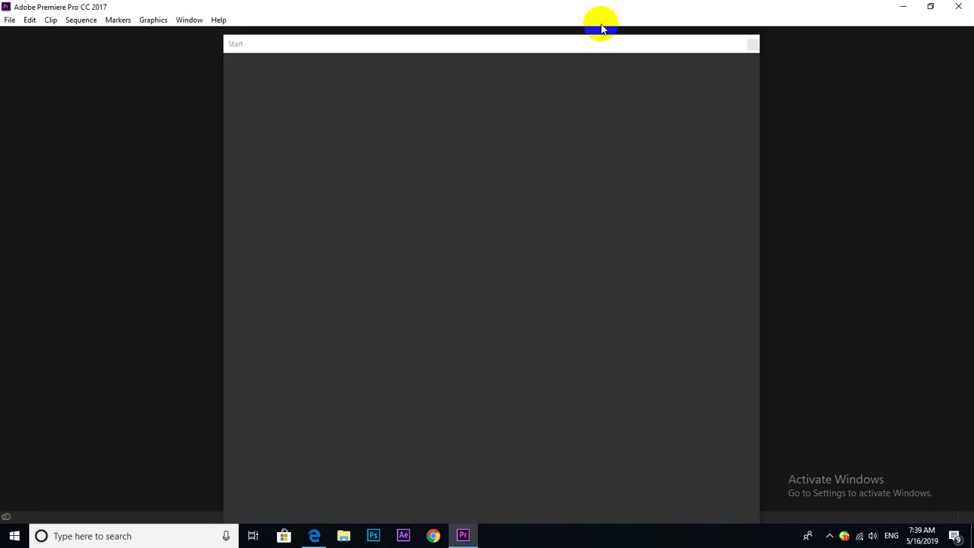
Step: Close the Start screen and create a project named How To Make Lower Third via File > New > Project
click(752, 47)
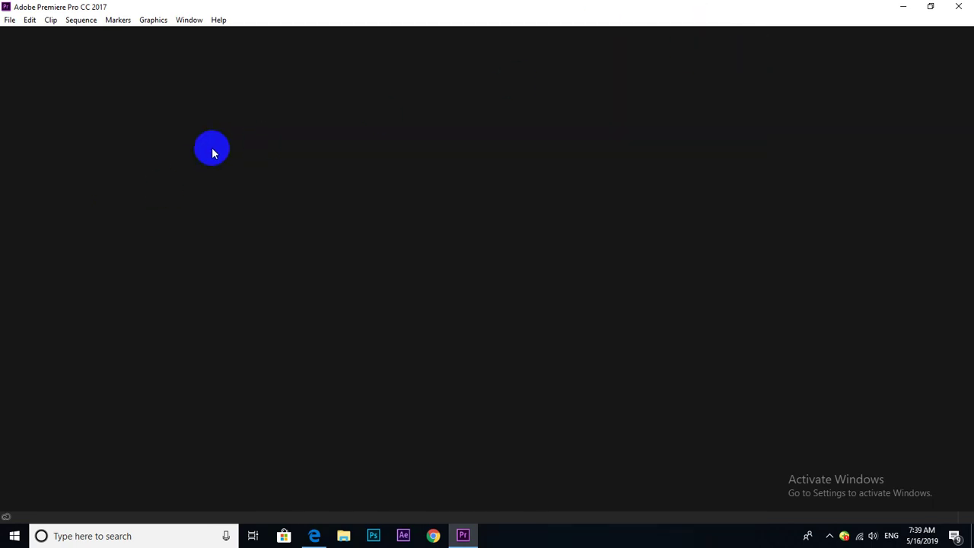
click(10, 20)
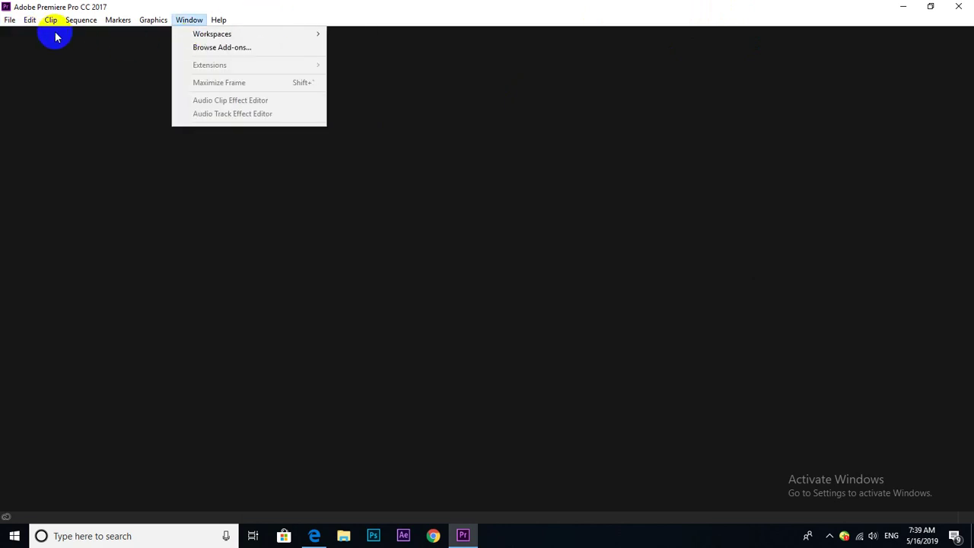
click(54, 33)
click(10, 19)
mouse_move(139, 32)
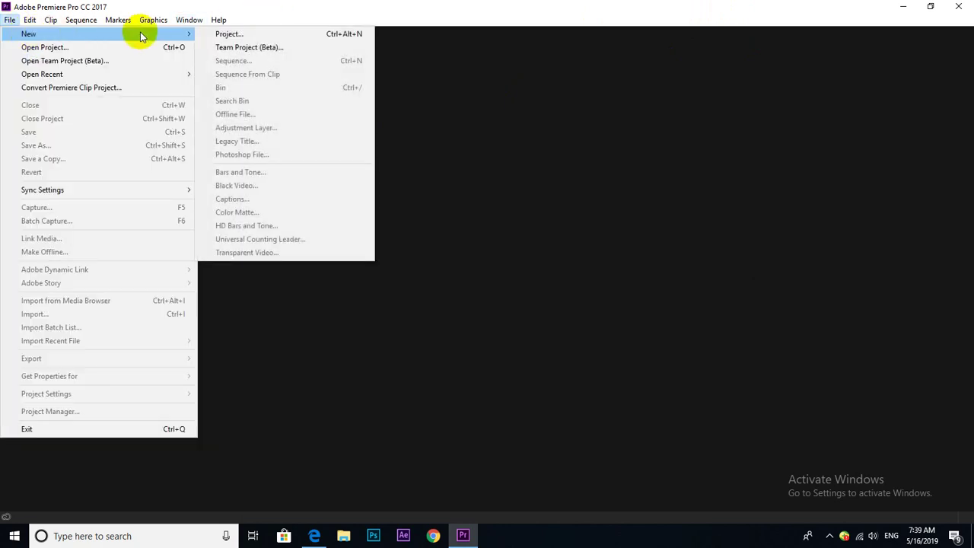
click(219, 35)
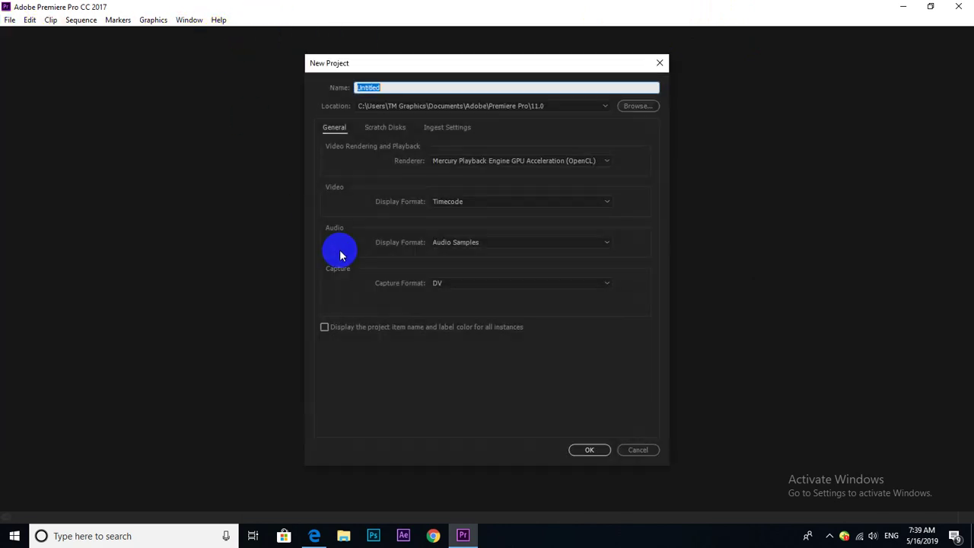
text(How To Make Lower Third)
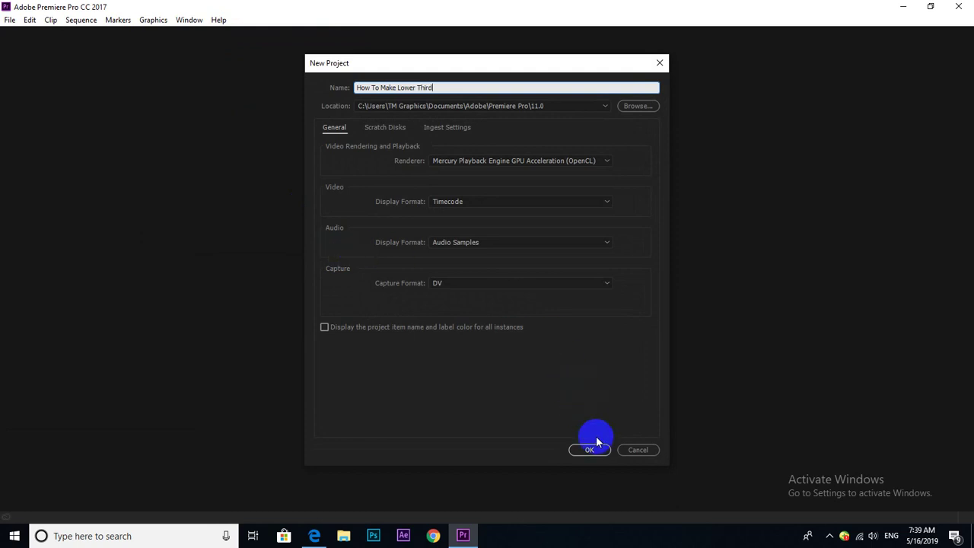
click(587, 450)
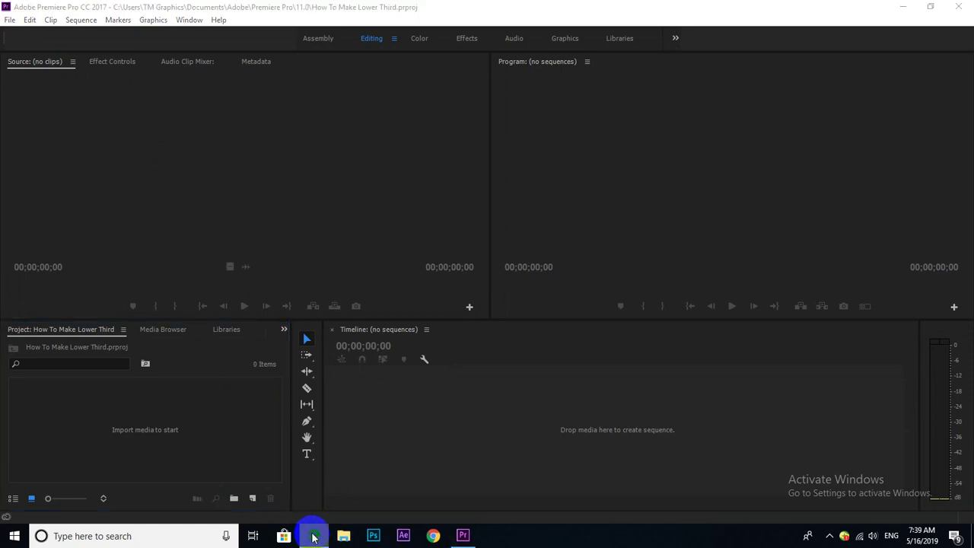
right_click(314, 535)
Step: Browse to H:\How to make Lower Third and drag Lower Third 1.avi into Premiere's Project panel
click(262, 512)
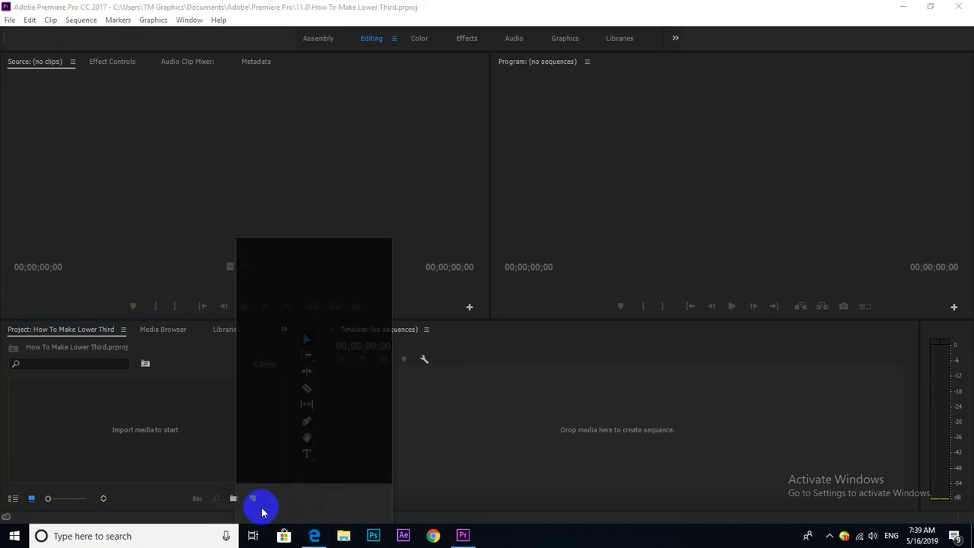
click(344, 537)
click(61, 316)
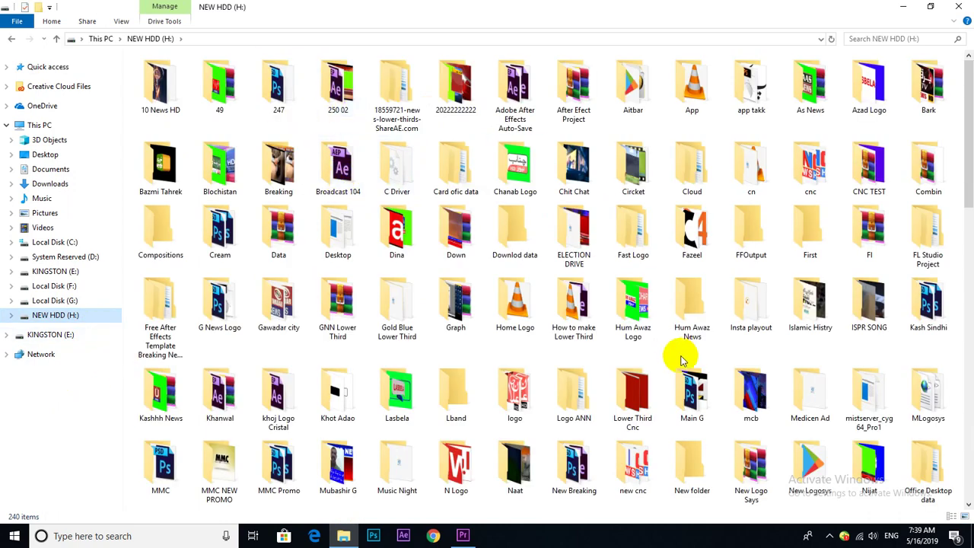
scroll(662, 356, down, 3)
scroll(663, 353, down, 4)
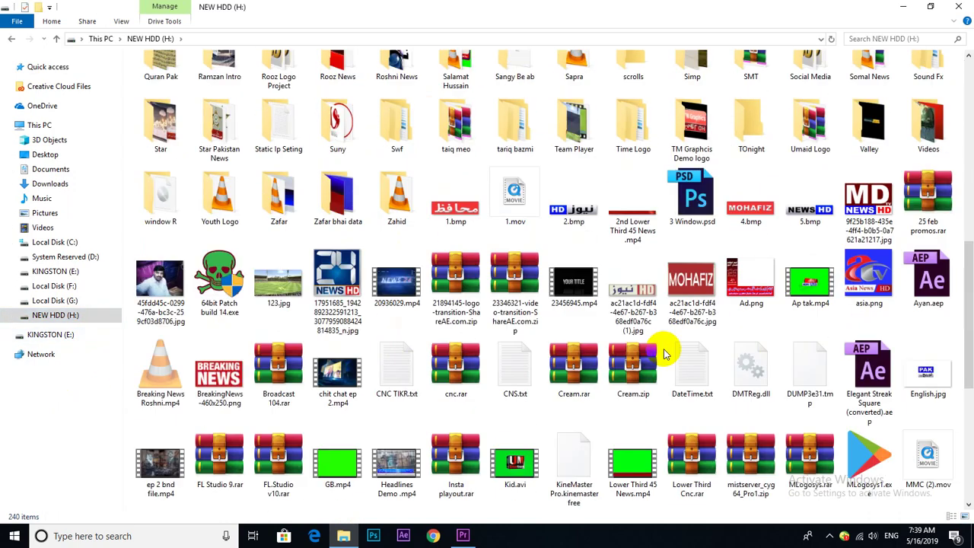
text(how)
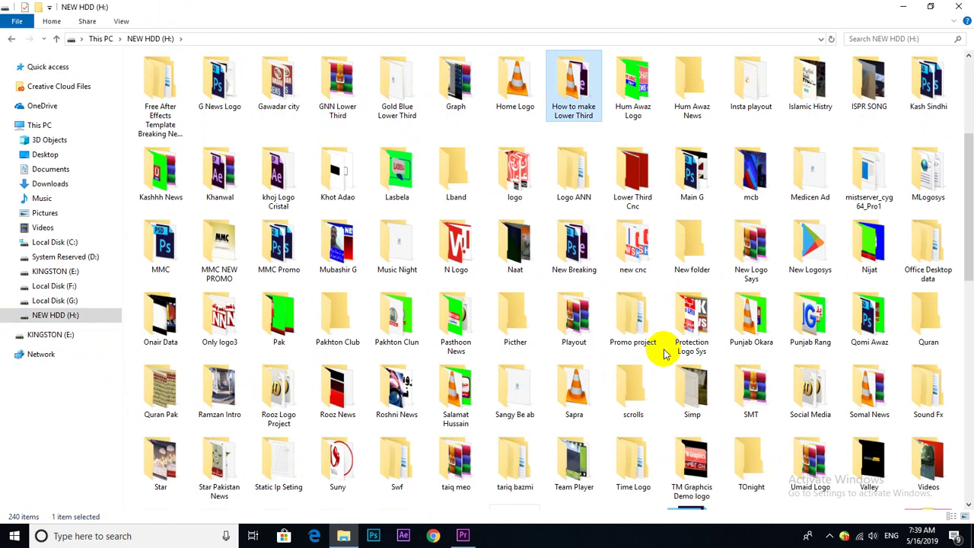
double_click(567, 84)
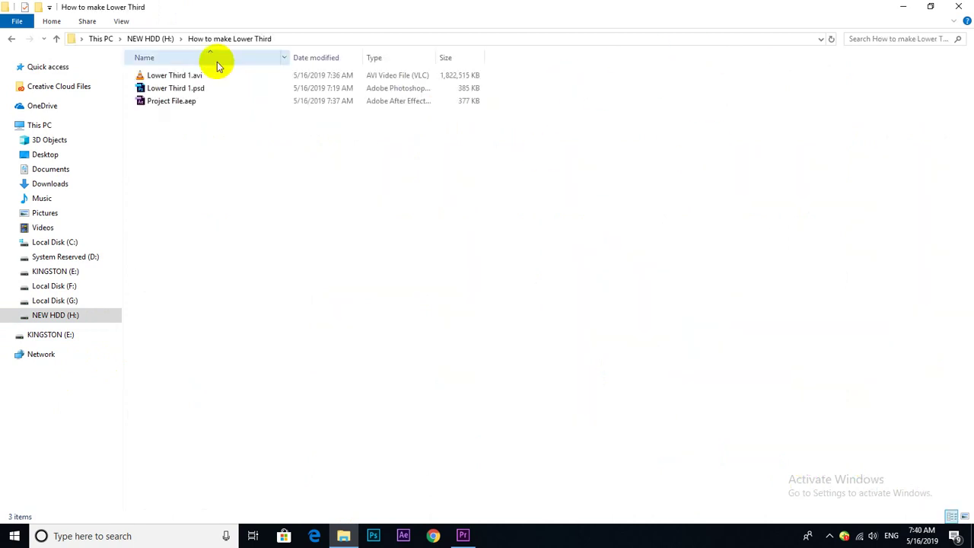
mouse_move(174, 76)
mouse_down()
mouse_move(427, 399)
mouse_move(143, 454)
mouse_up()
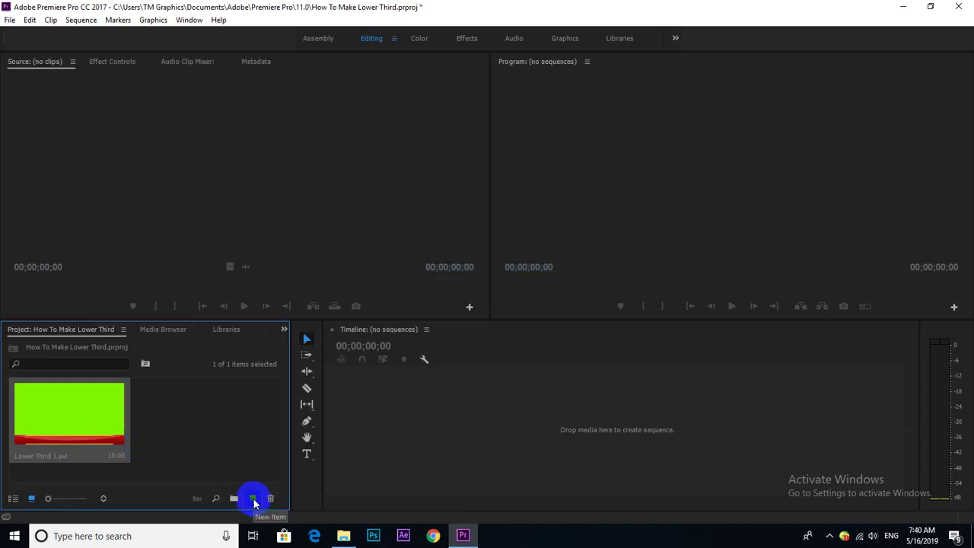
Step: Create a Lower Third 1 sequence from the AVI clip and preview it from the start
drag(255, 502, 252, 499)
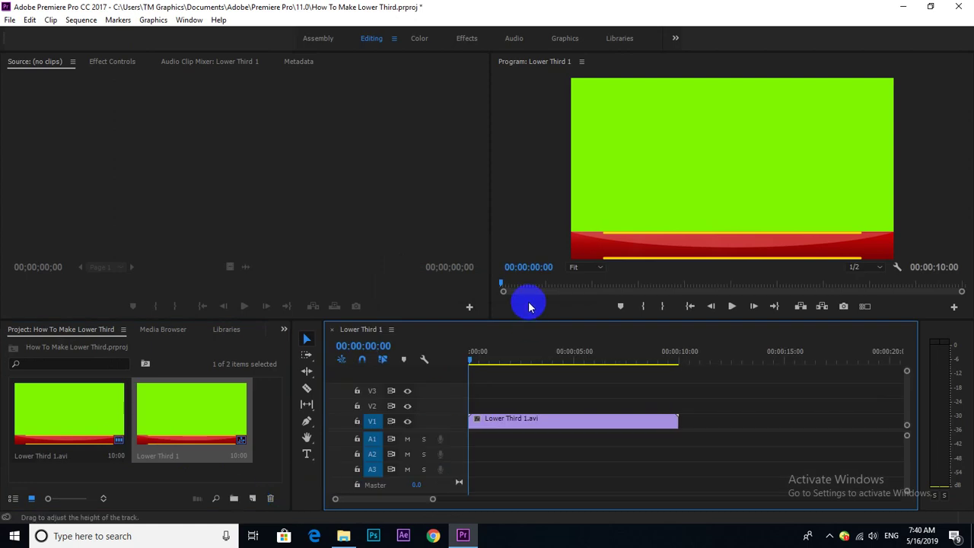
key(space)
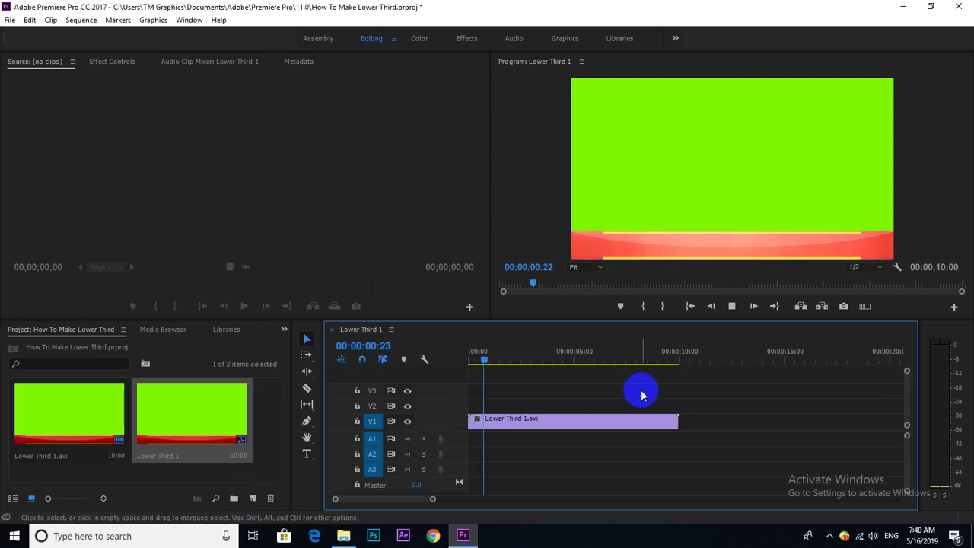
click(515, 360)
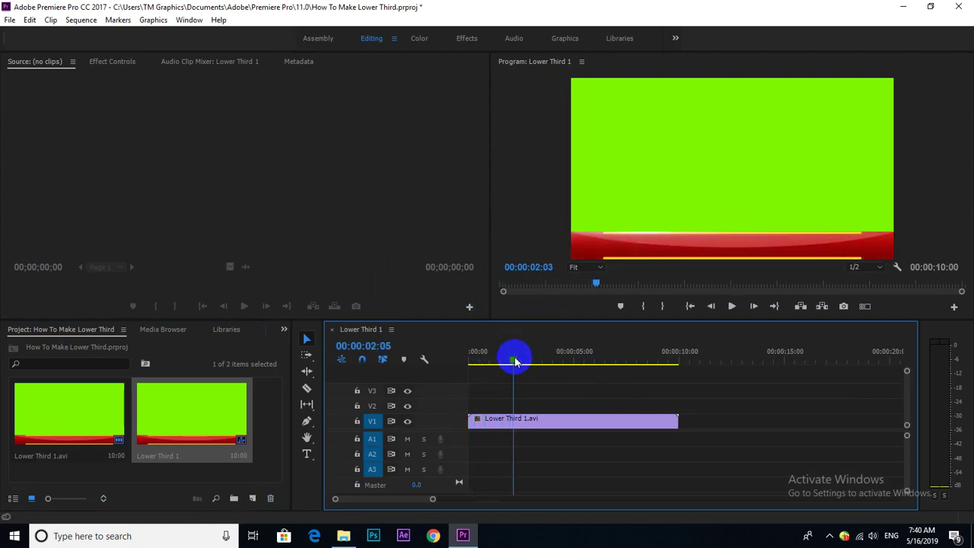
drag(515, 361, 429, 370)
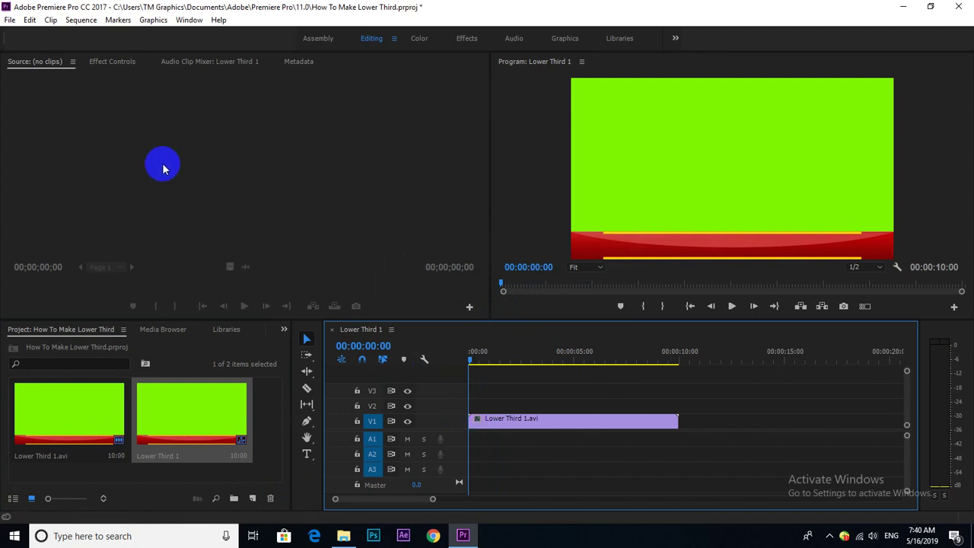
Step: Start a new blank legacy title with default settings, then switch to Chrome
click(10, 22)
mouse_move(31, 33)
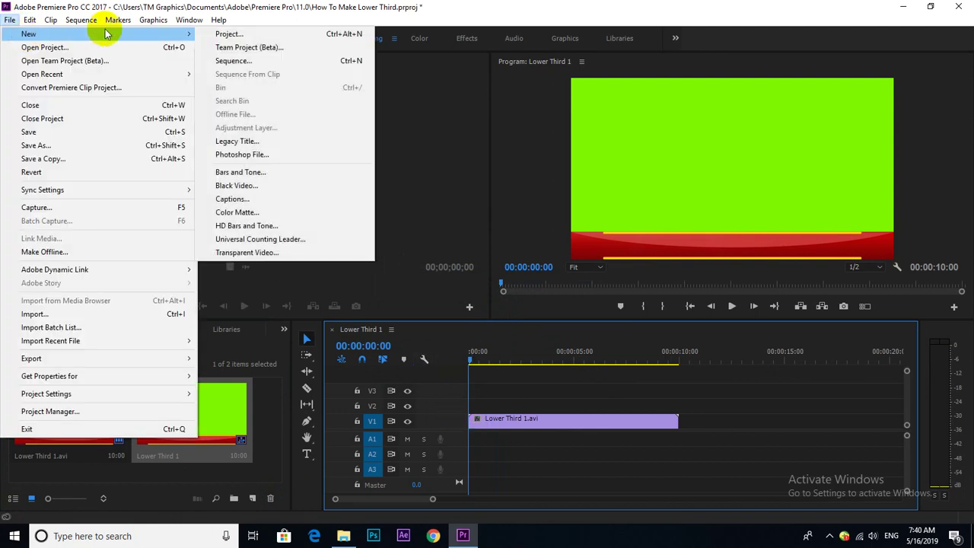
click(262, 146)
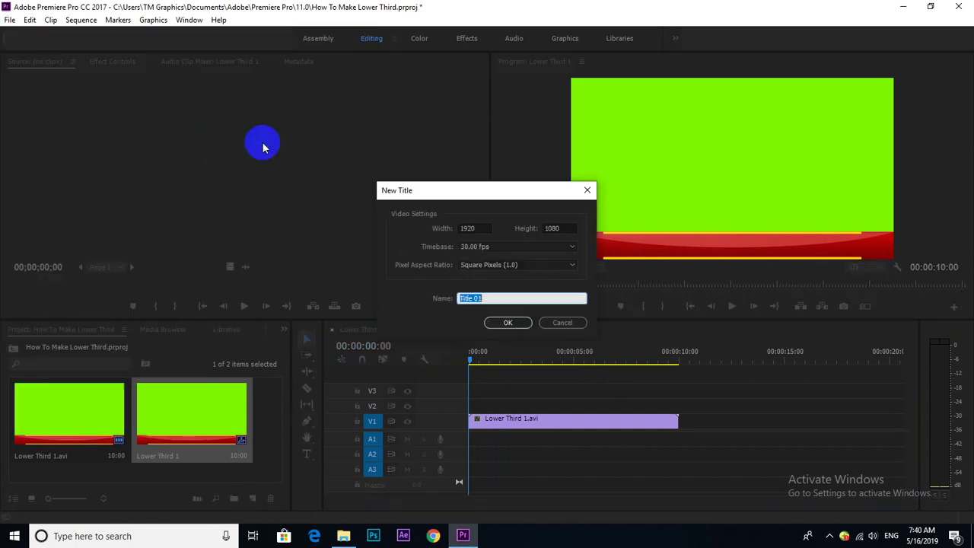
click(506, 323)
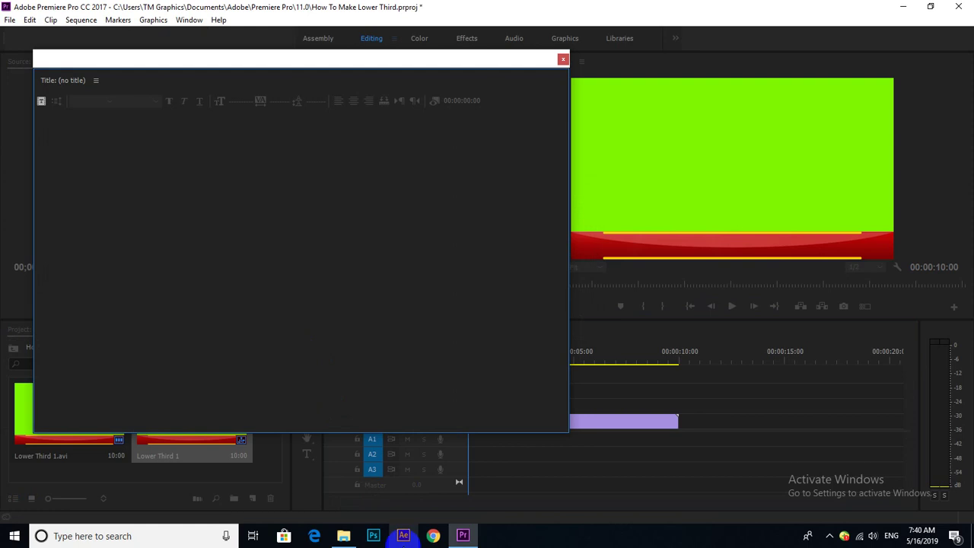
click(433, 536)
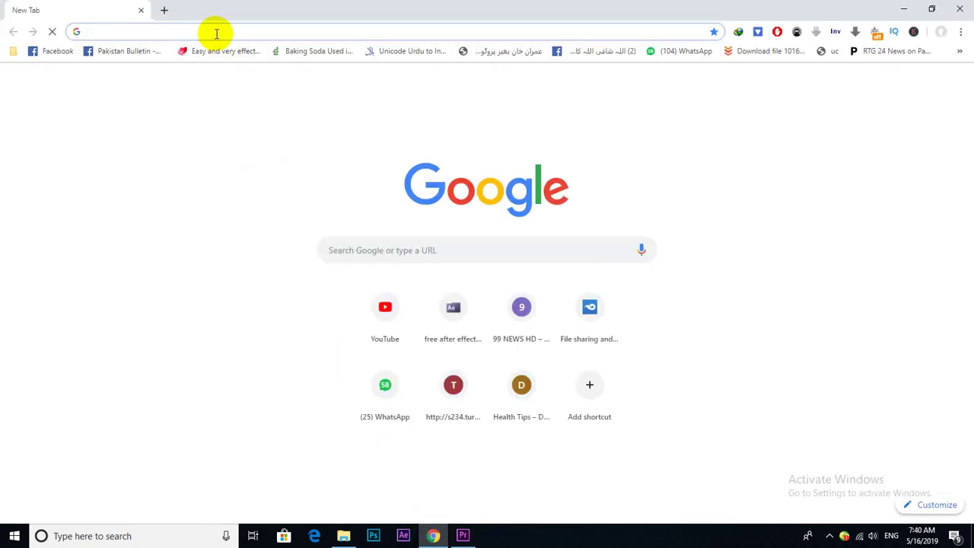
Step: Load the Express News site and copy its Urdu news-ticker headline
text(Exp)
key(Return)
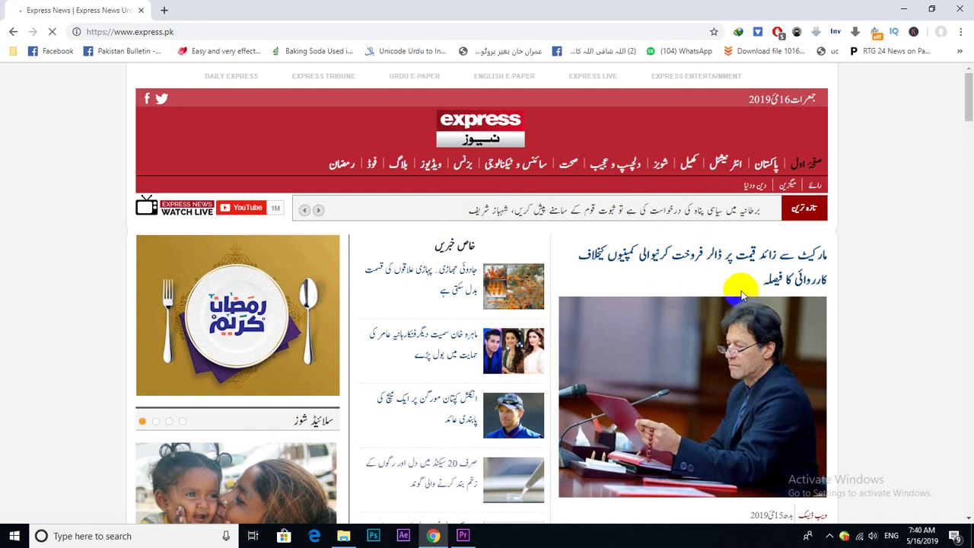
drag(743, 280, 833, 261)
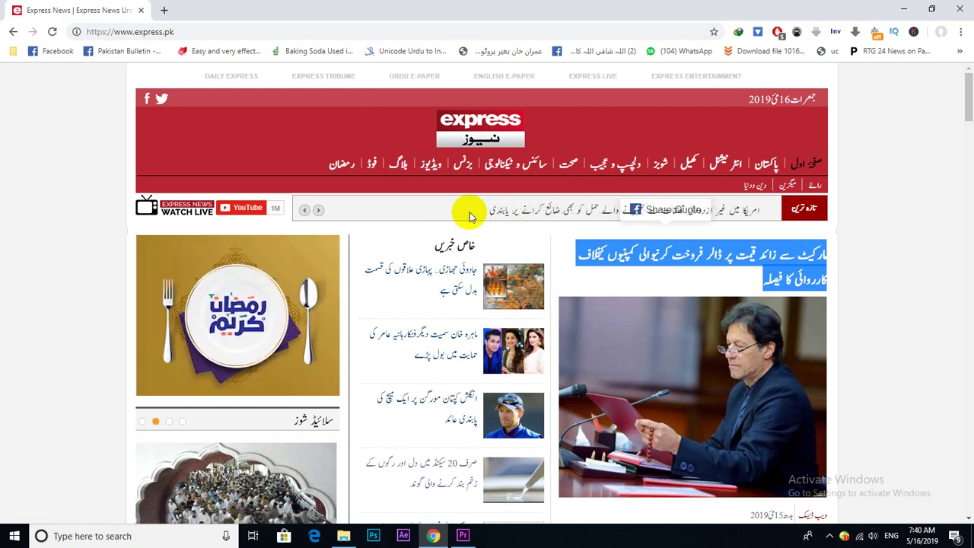
triple_click(487, 212)
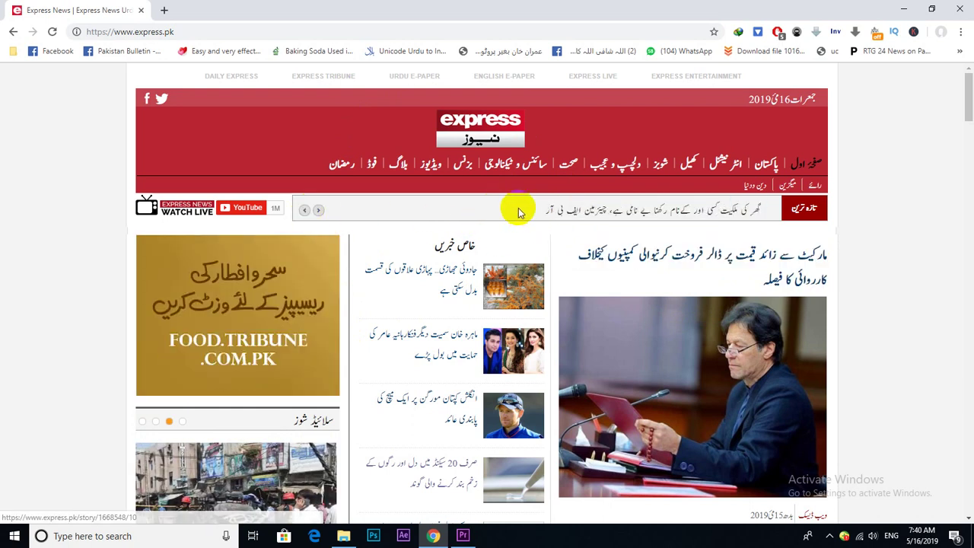
triple_click(544, 211)
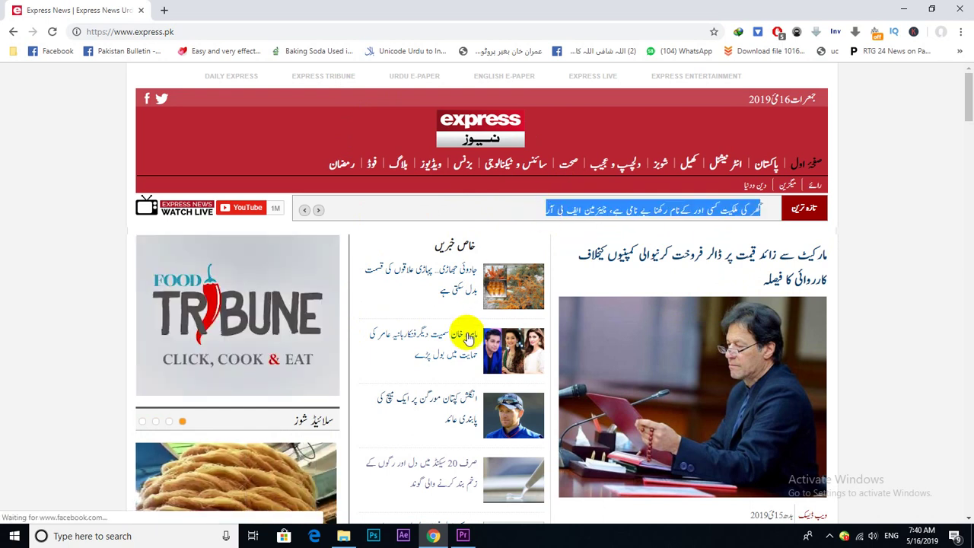
click(463, 536)
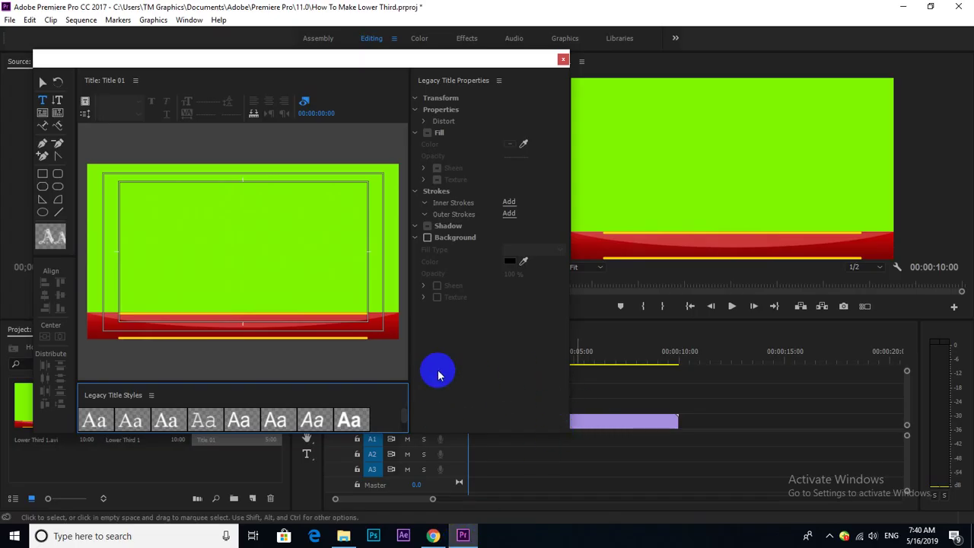
Step: Paste the headline into Title 01, set it in Jameel Noori Nastaleeq, and move it onto the red bar
click(144, 272)
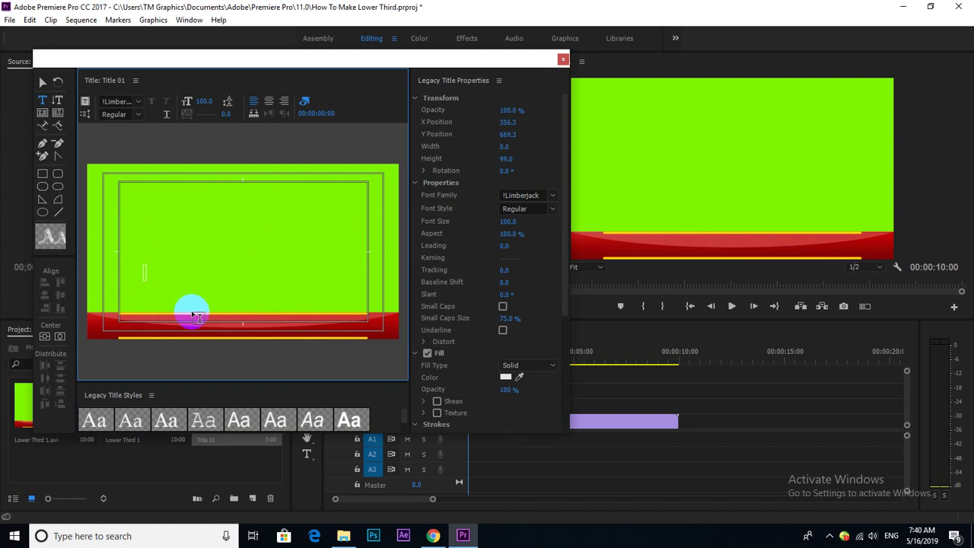
key(ctrl+v)
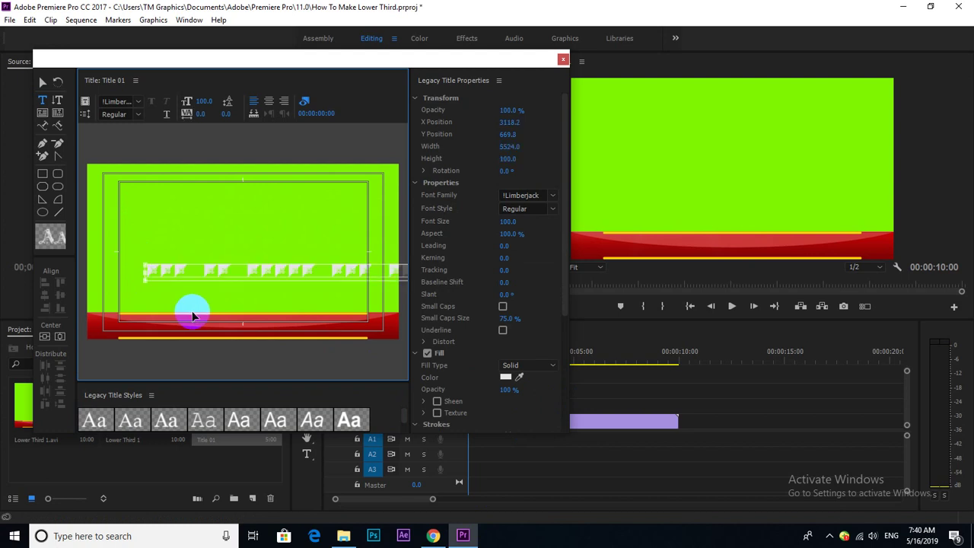
key(ctrl+a)
click(527, 195)
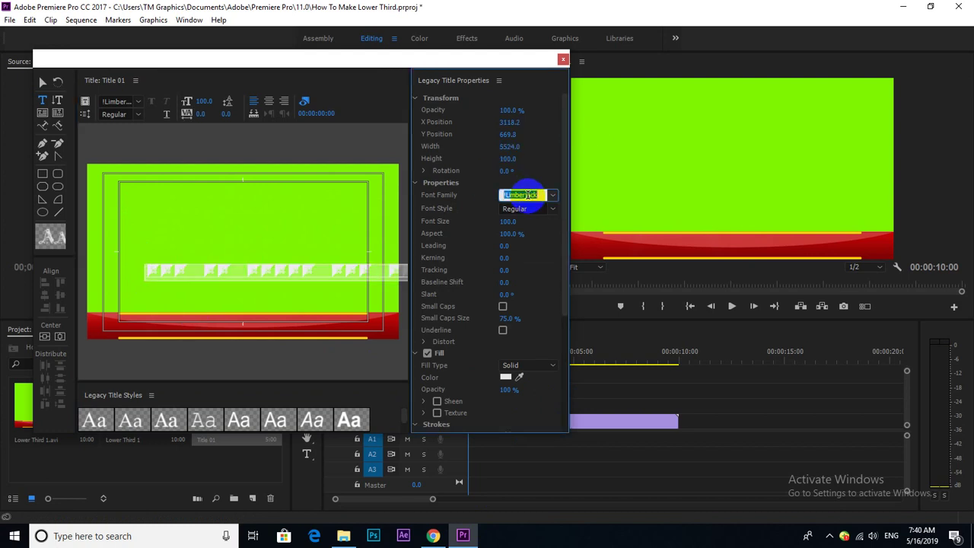
text(Jameel Noori N)
key(Return)
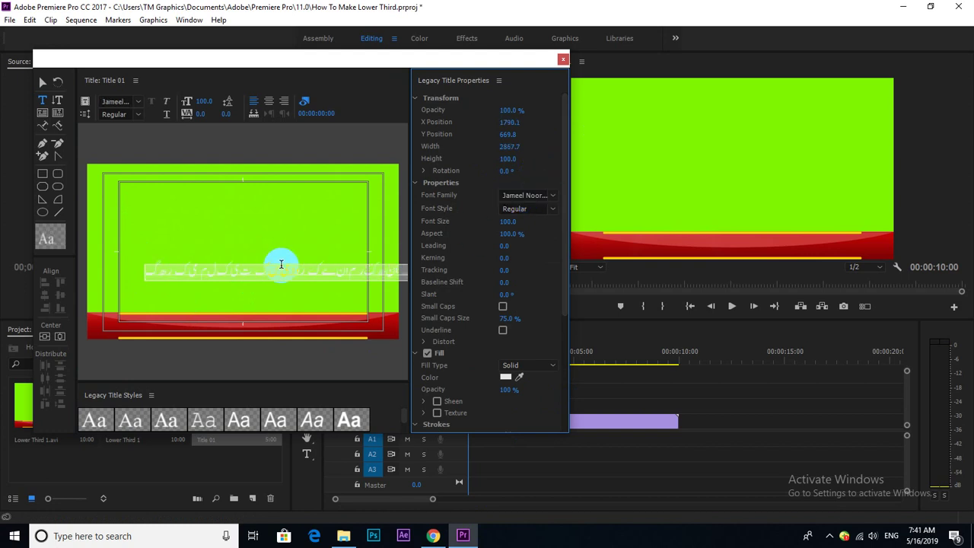
click(44, 87)
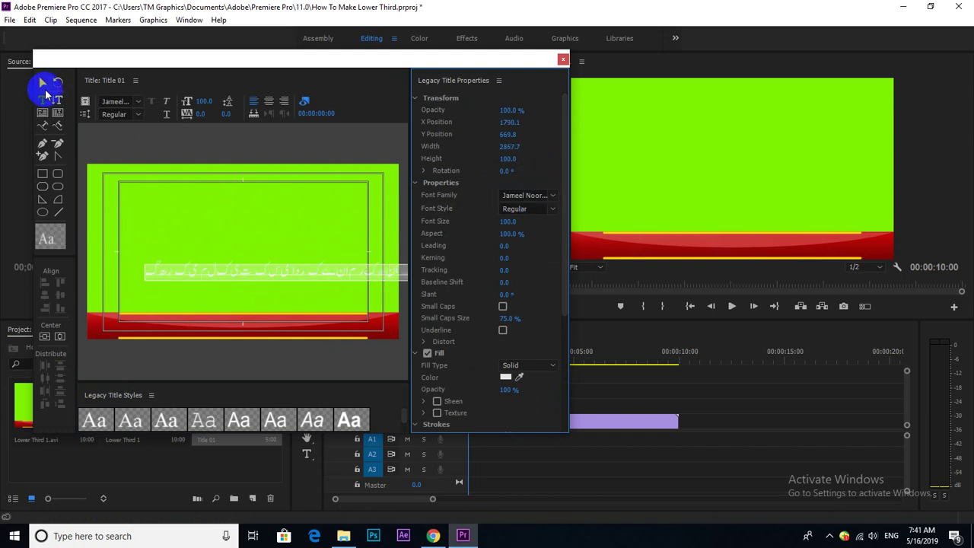
click(256, 275)
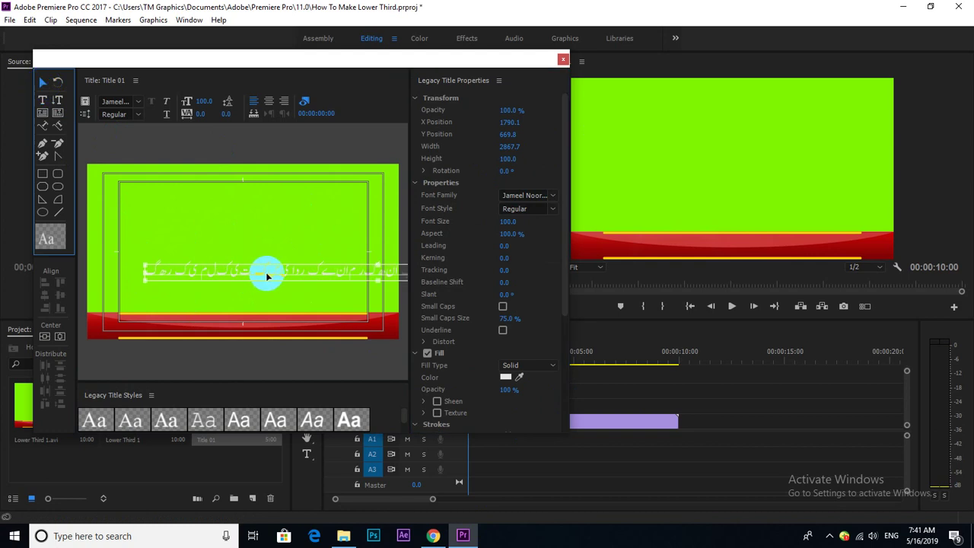
drag(267, 276, 217, 325)
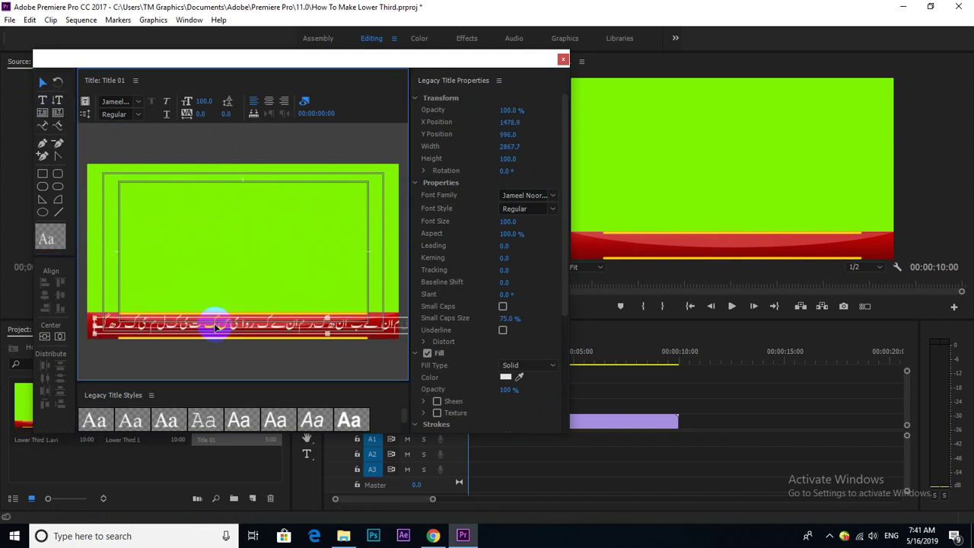
Step: Close the title editor and look through the Preferences categories
click(563, 60)
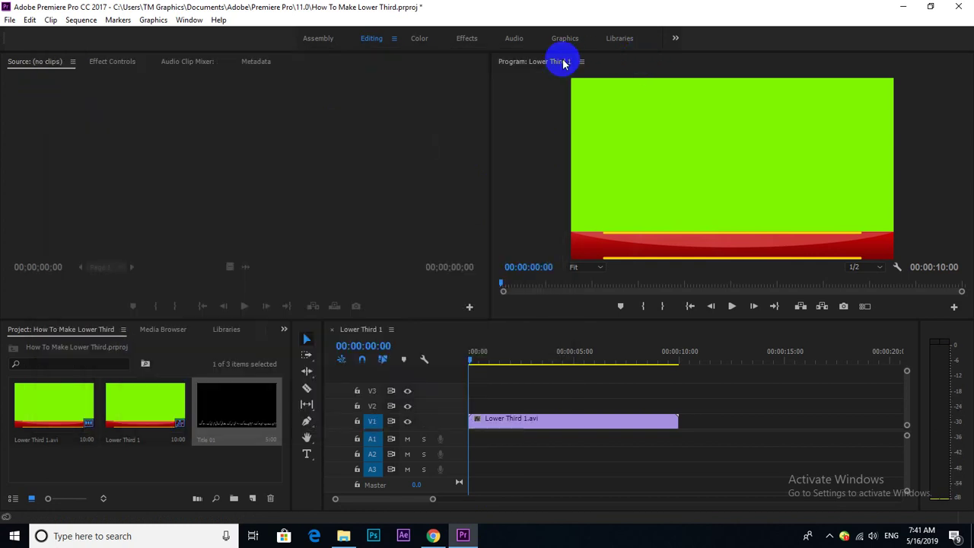
click(30, 21)
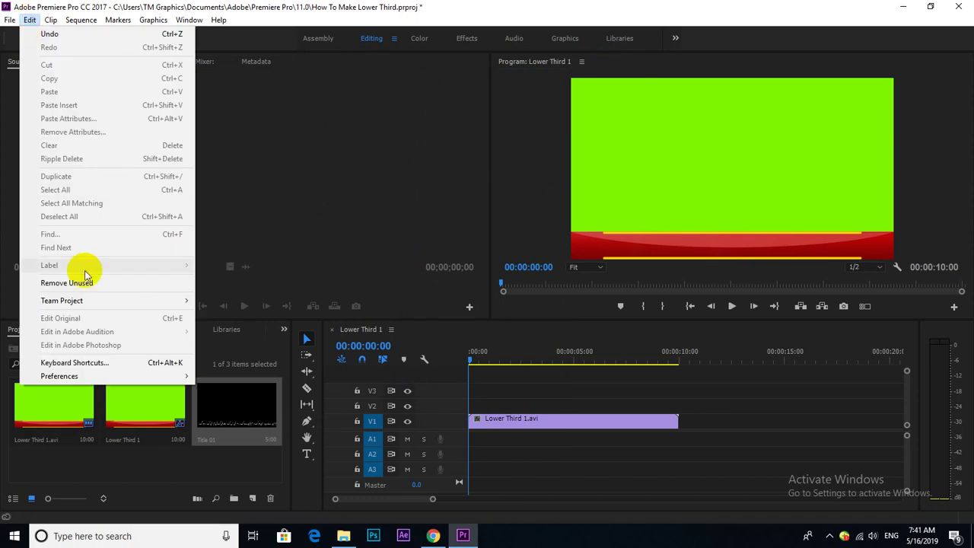
mouse_move(108, 378)
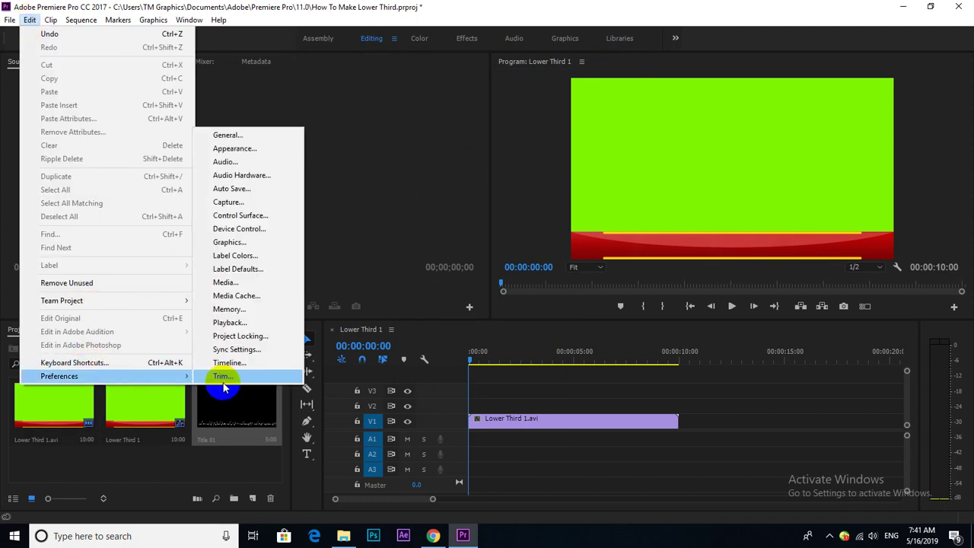
click(223, 137)
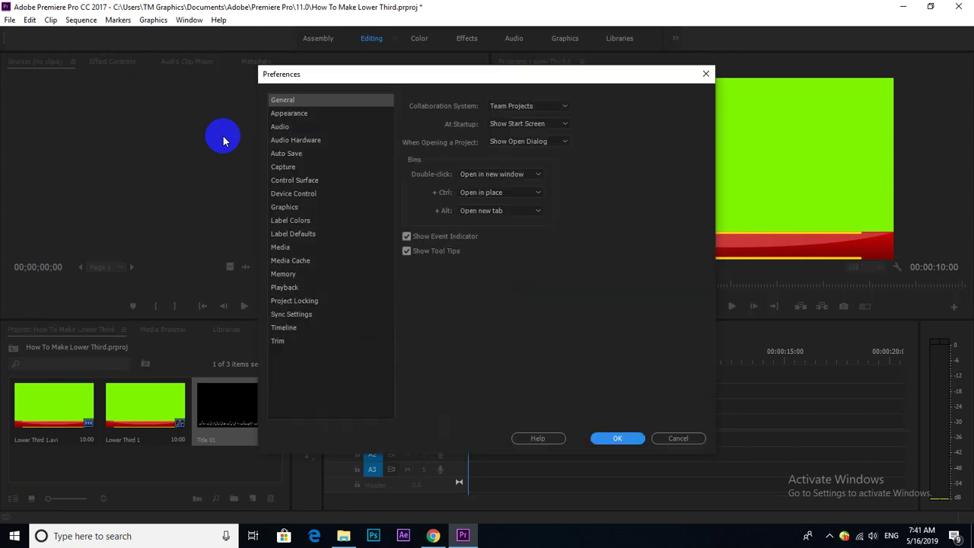
click(291, 114)
click(283, 127)
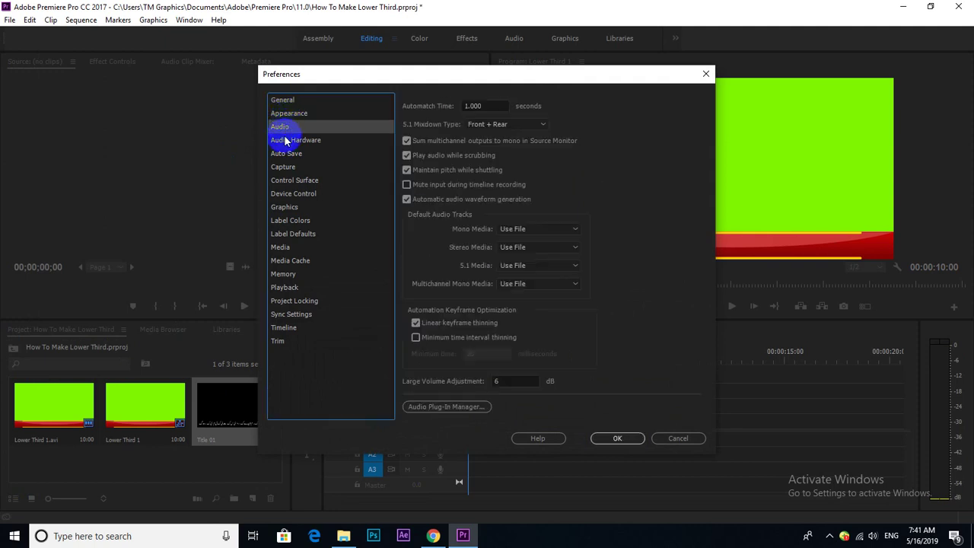
click(286, 142)
click(288, 154)
click(289, 168)
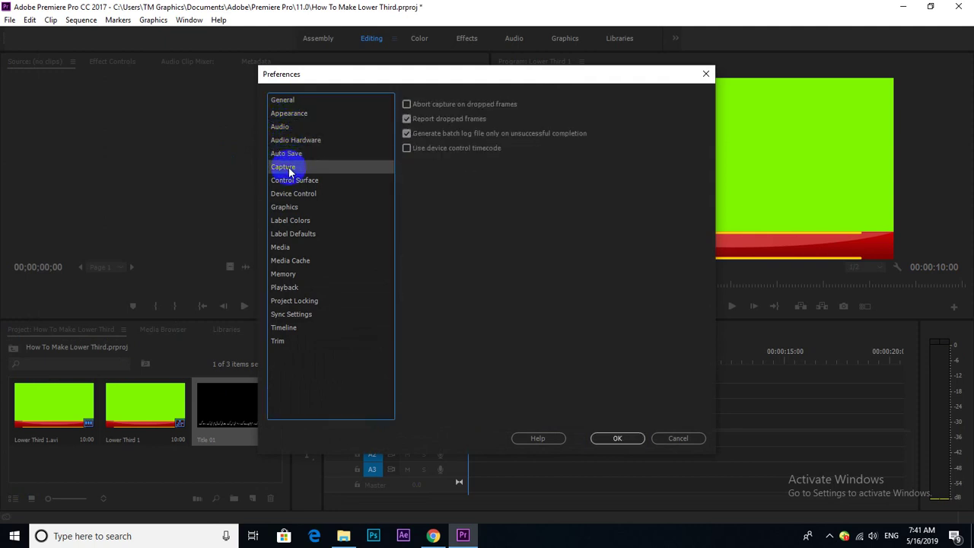
click(294, 183)
click(293, 195)
click(291, 221)
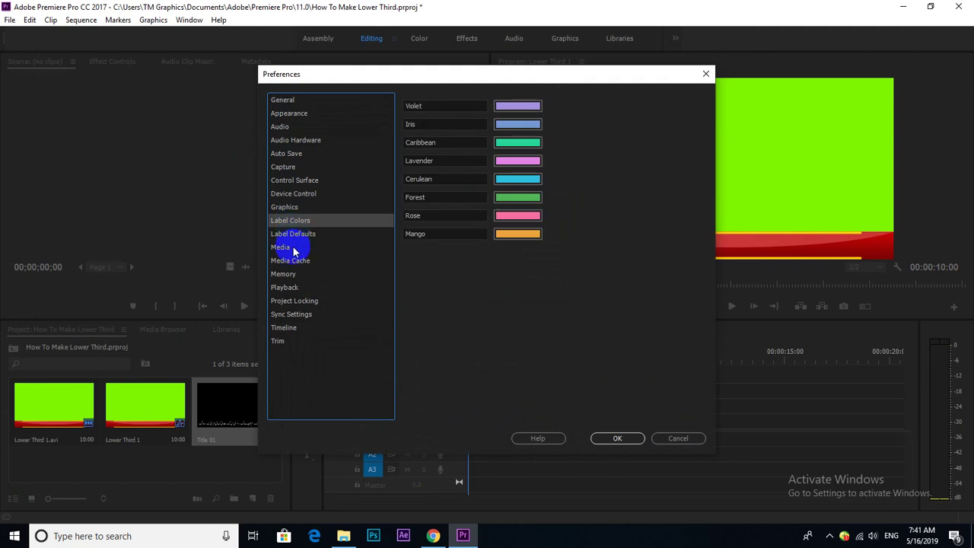
click(293, 250)
click(292, 261)
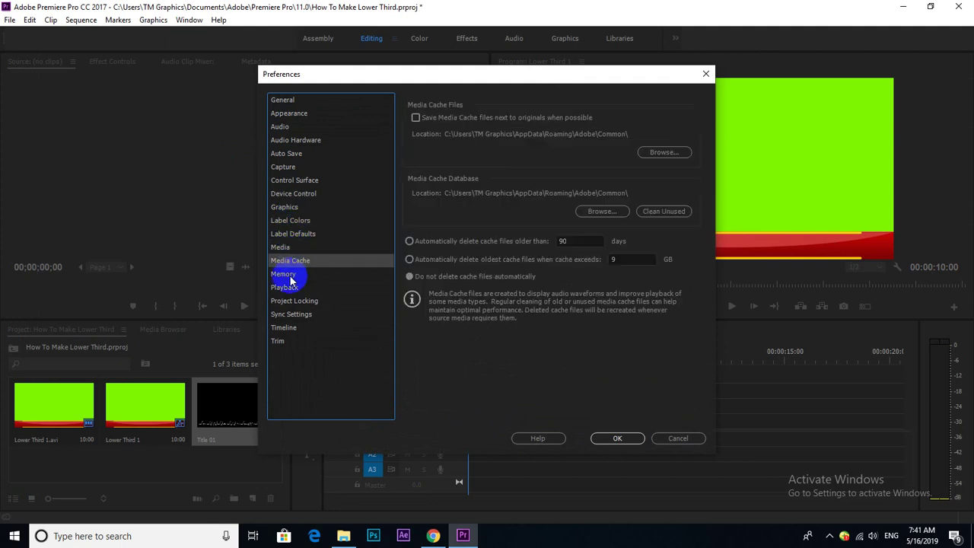
click(288, 276)
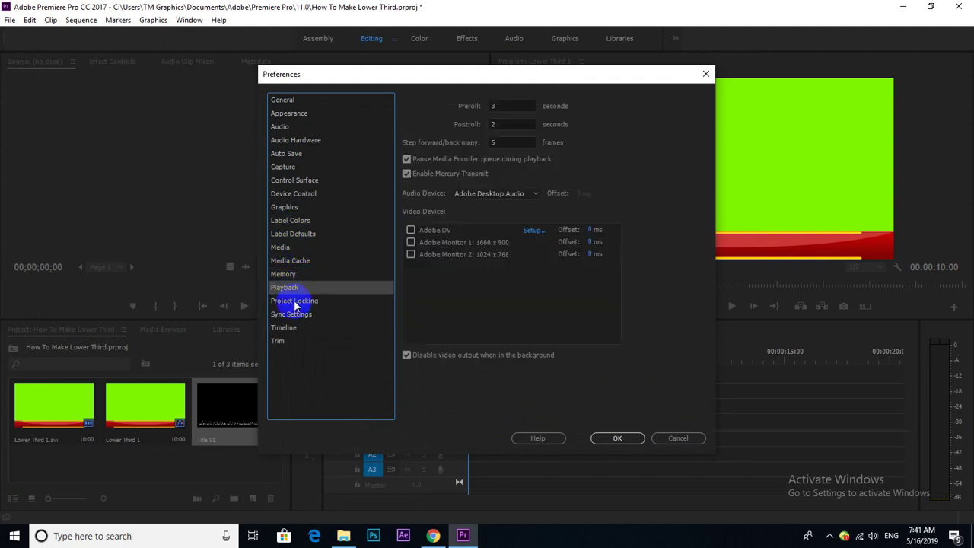
click(296, 303)
click(295, 317)
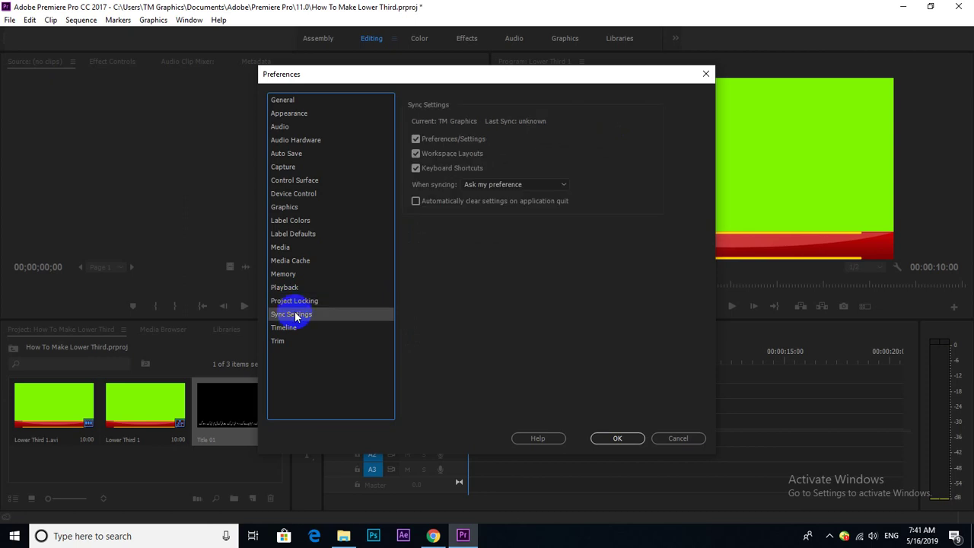
click(291, 328)
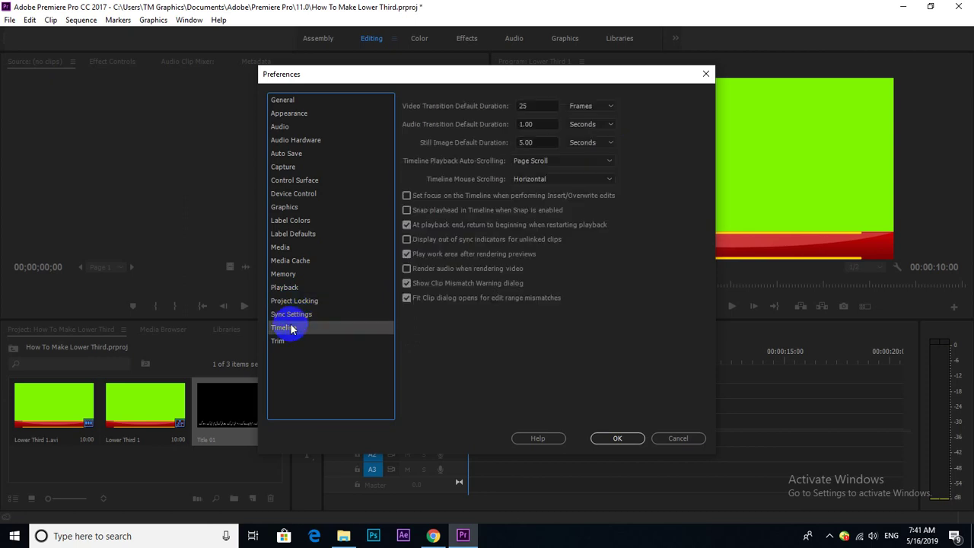
click(287, 344)
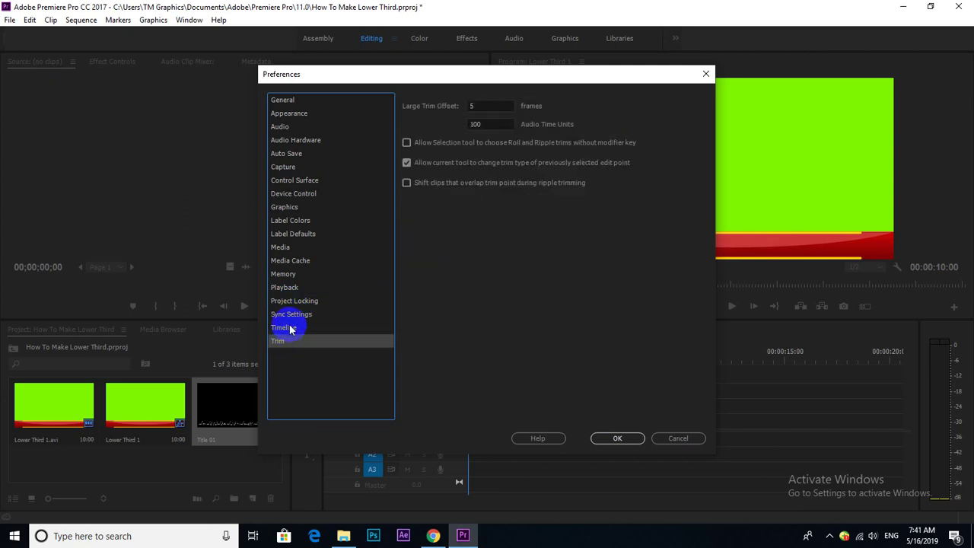
click(283, 102)
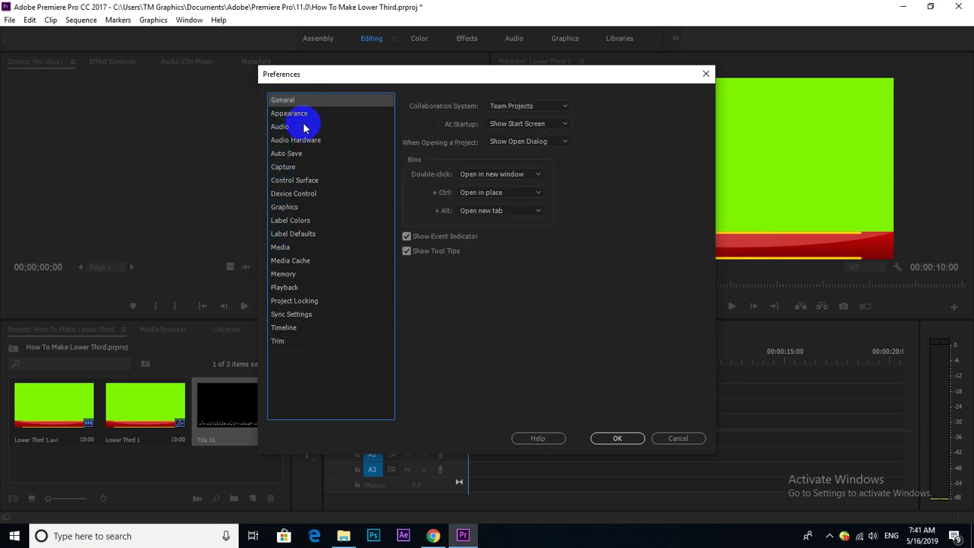
Step: Set the Graphics text engine to South Asian and Middle Eastern, and place Title 01 on V2
click(291, 116)
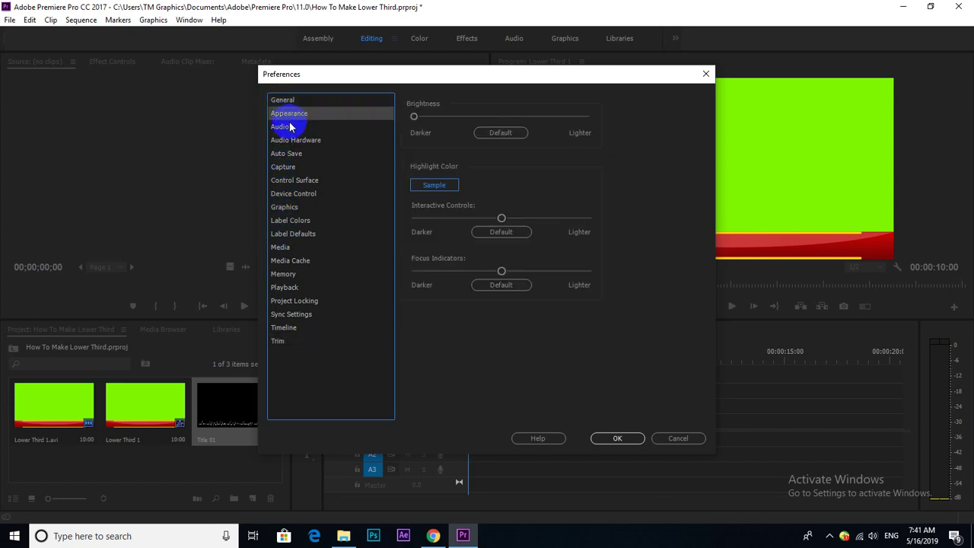
click(286, 130)
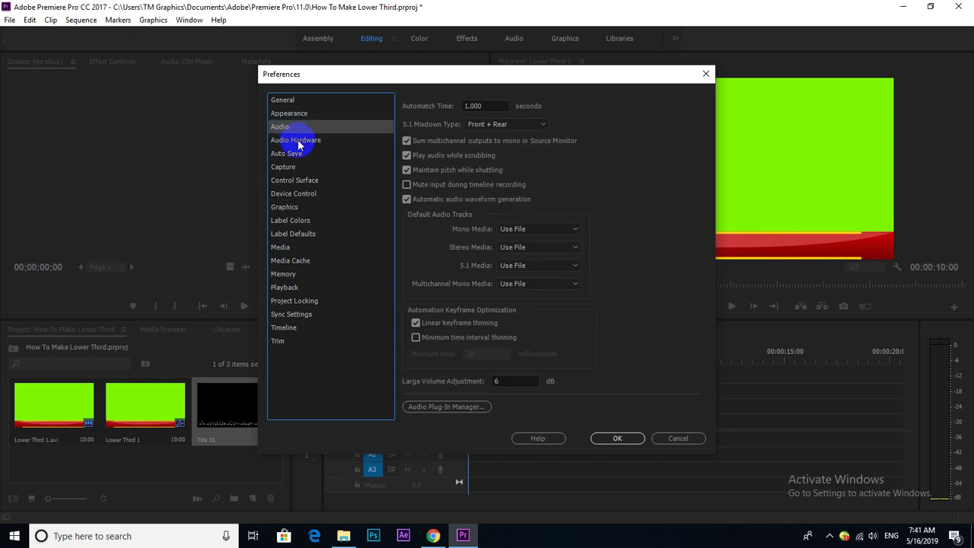
click(299, 141)
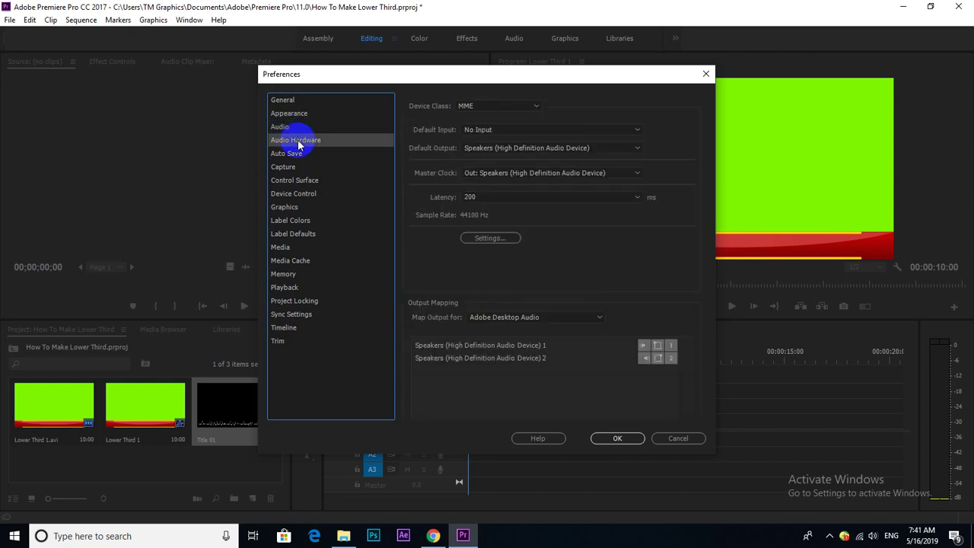
click(290, 154)
click(289, 182)
click(295, 195)
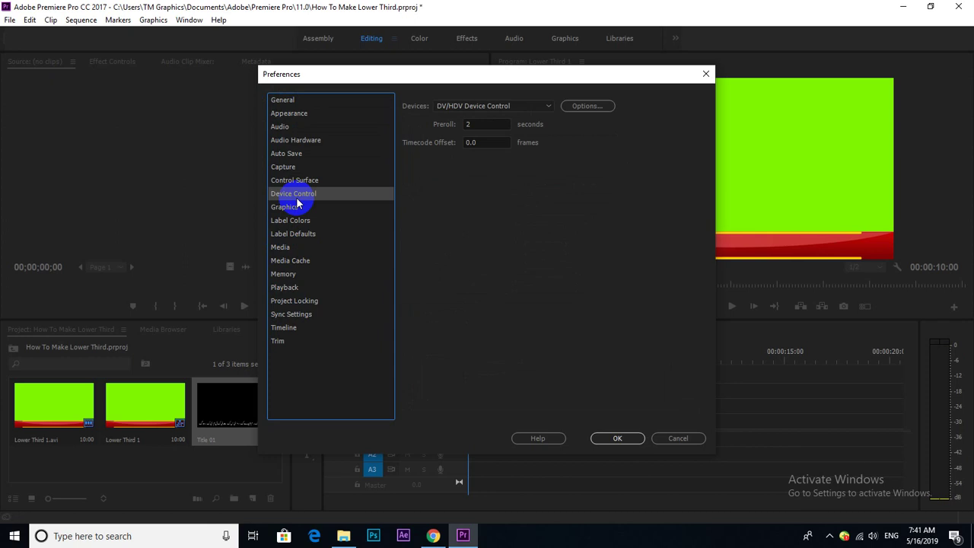
click(286, 209)
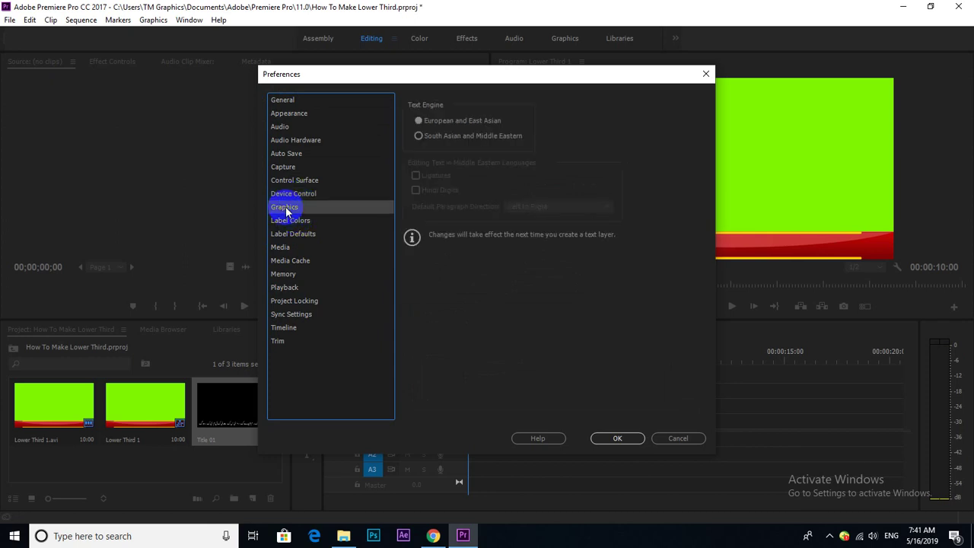
click(419, 135)
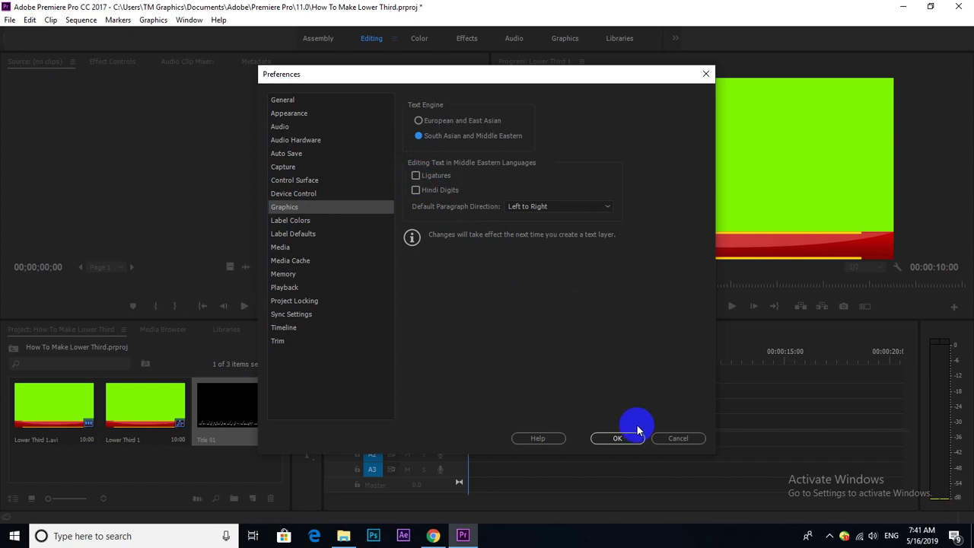
click(618, 439)
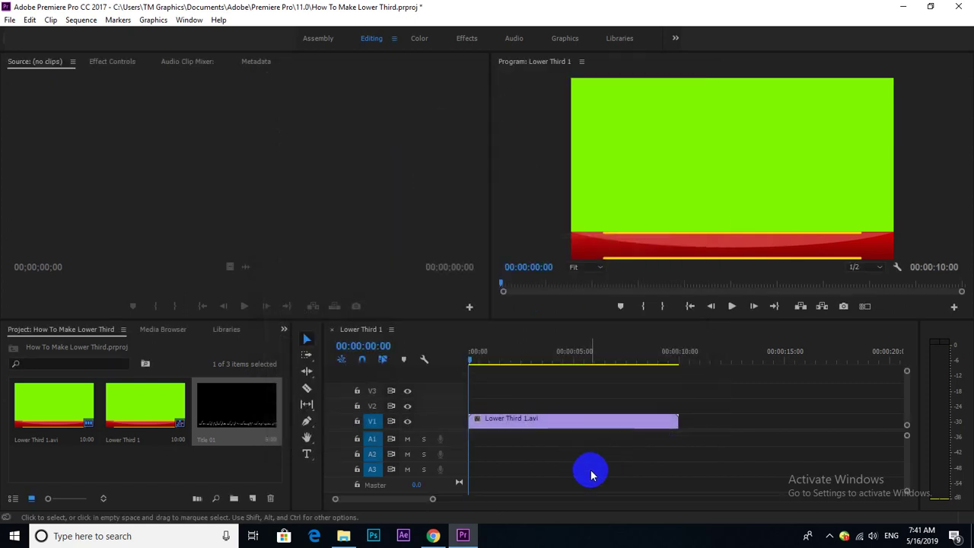
mouse_move(239, 406)
mouse_down()
mouse_move(536, 403)
mouse_move(484, 403)
mouse_up()
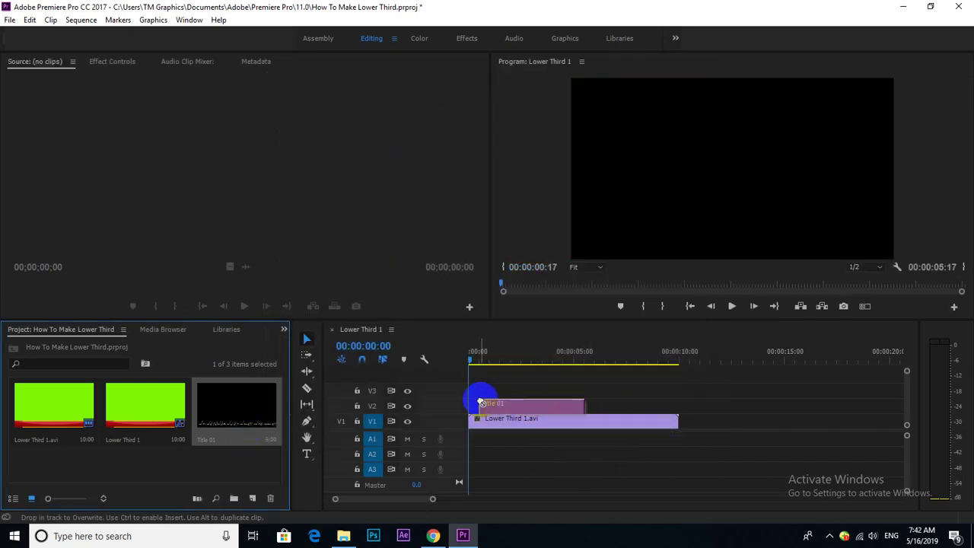
click(521, 350)
Step: Delete Title 01's existing Urdu text and copy the breaking-news headline from Express News
double_click(520, 407)
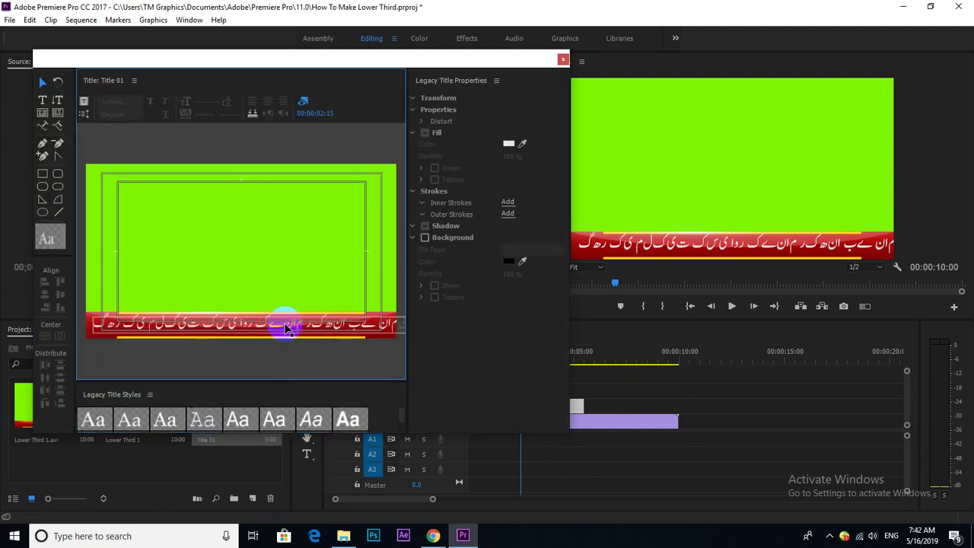
double_click(289, 323)
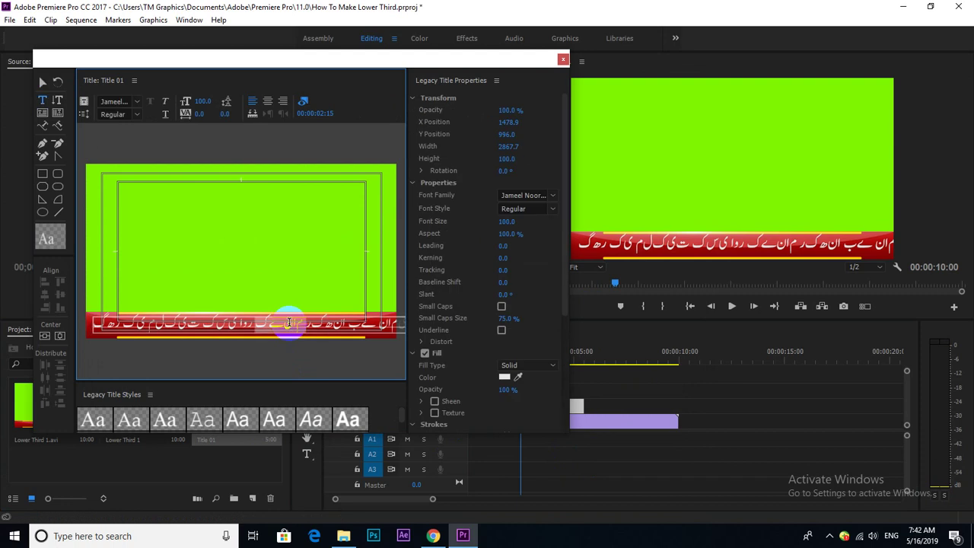
key(ctrl+a)
key(BackSpace)
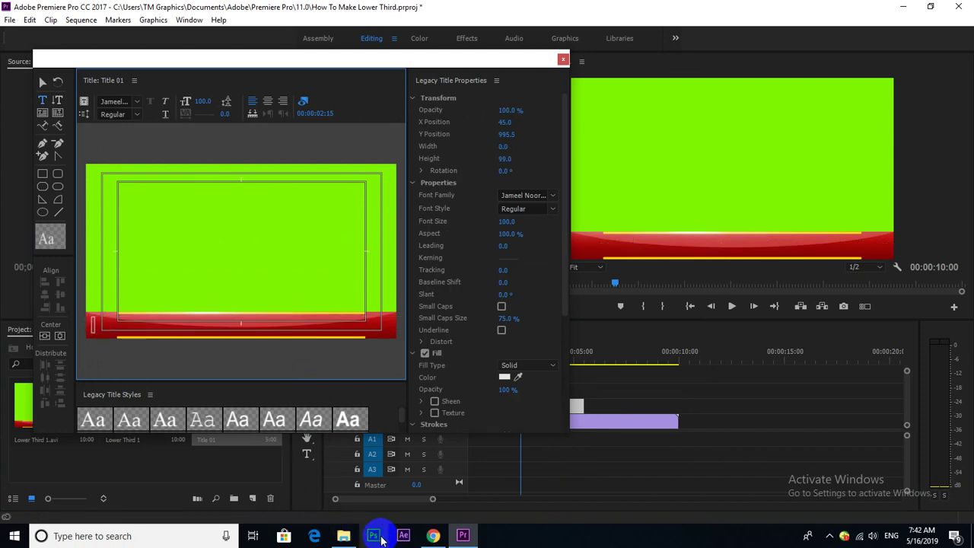
click(432, 536)
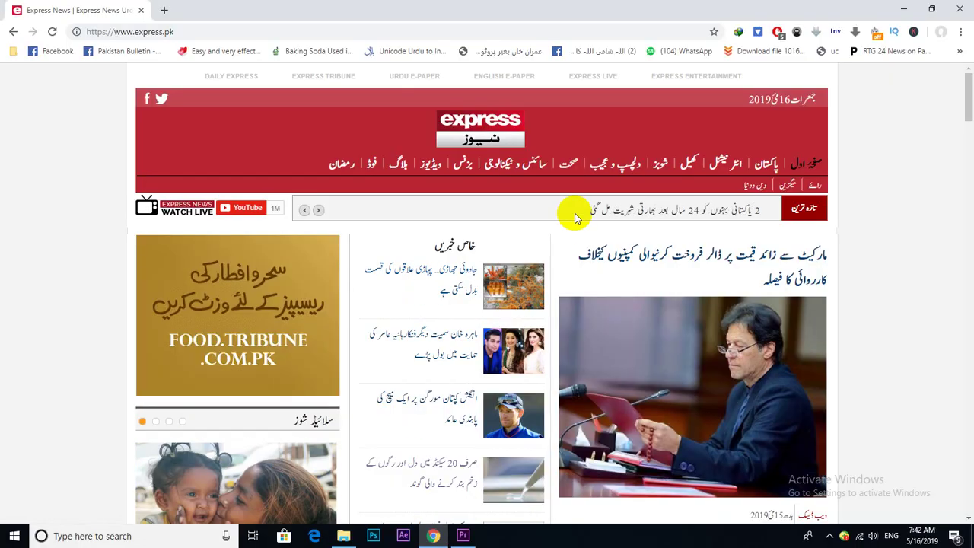
triple_click(593, 207)
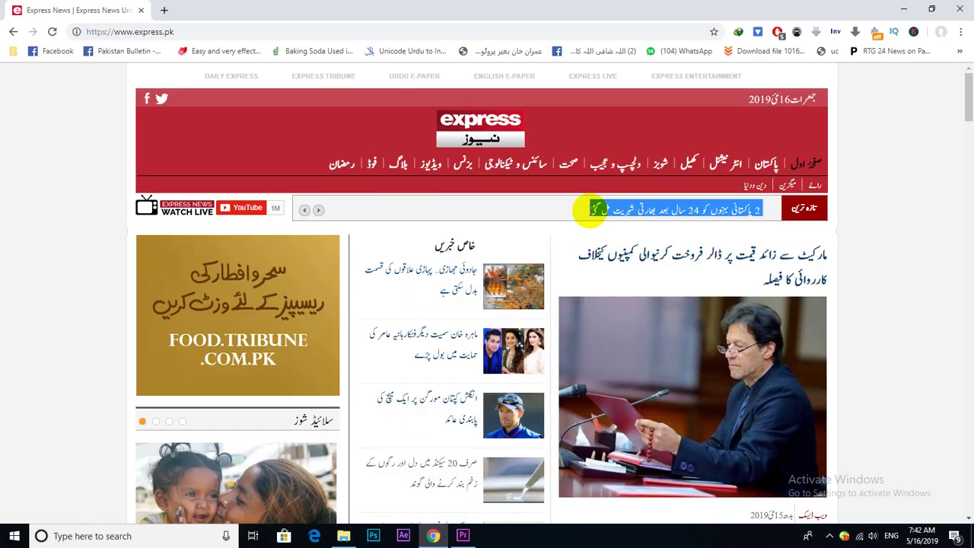
click(462, 536)
Step: Paste the new headline into Title 01 and move it to X 669.2, Y 1007.3 on the red bar
key(ctrl+v)
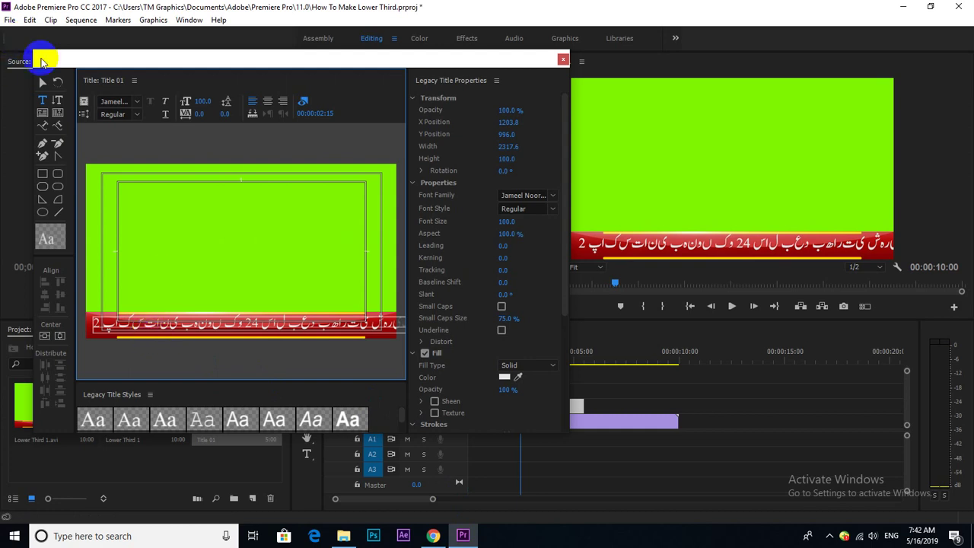
key(Escape)
mouse_move(284, 329)
mouse_down()
mouse_move(198, 332)
mouse_move(292, 334)
mouse_up()
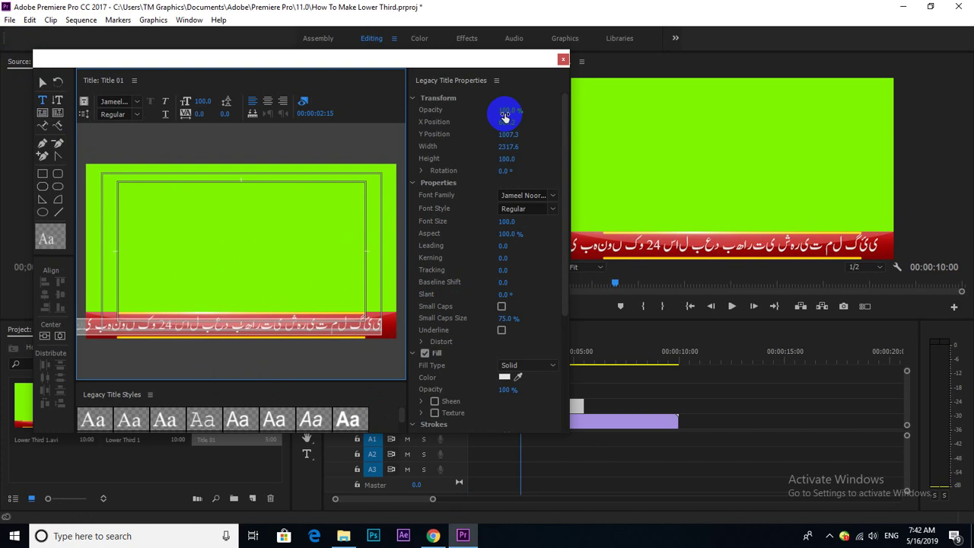
click(563, 59)
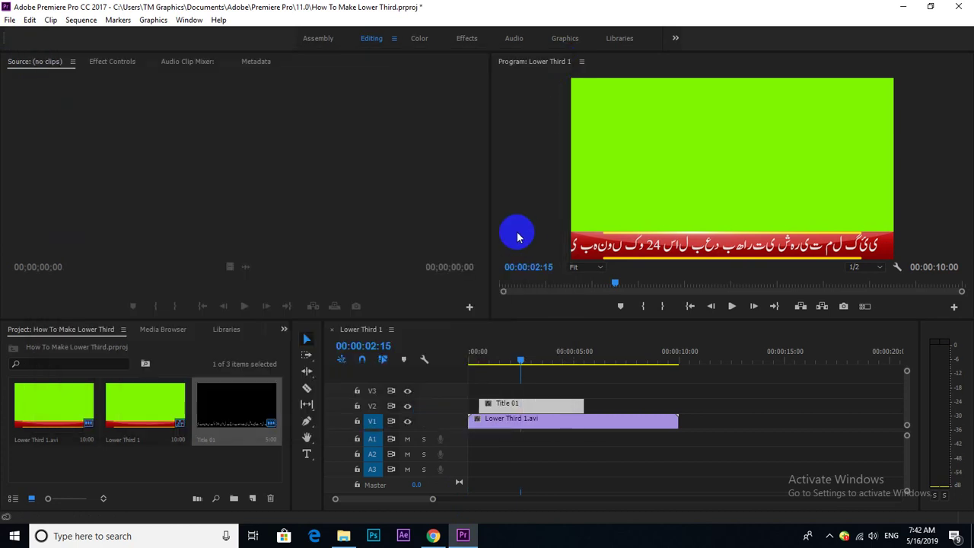
Step: Delete Title 01 from track V2 and from the project bin
key(Delete)
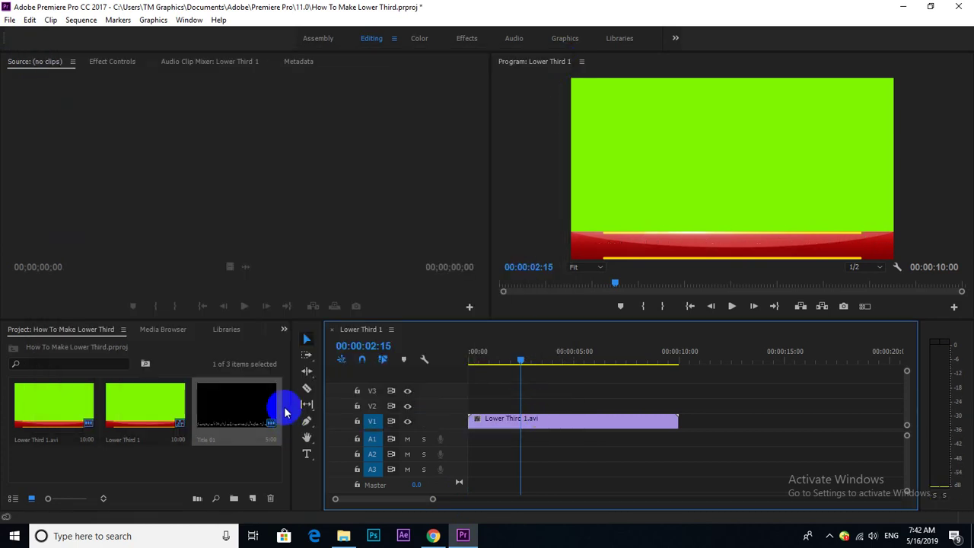
click(246, 411)
key(Delete)
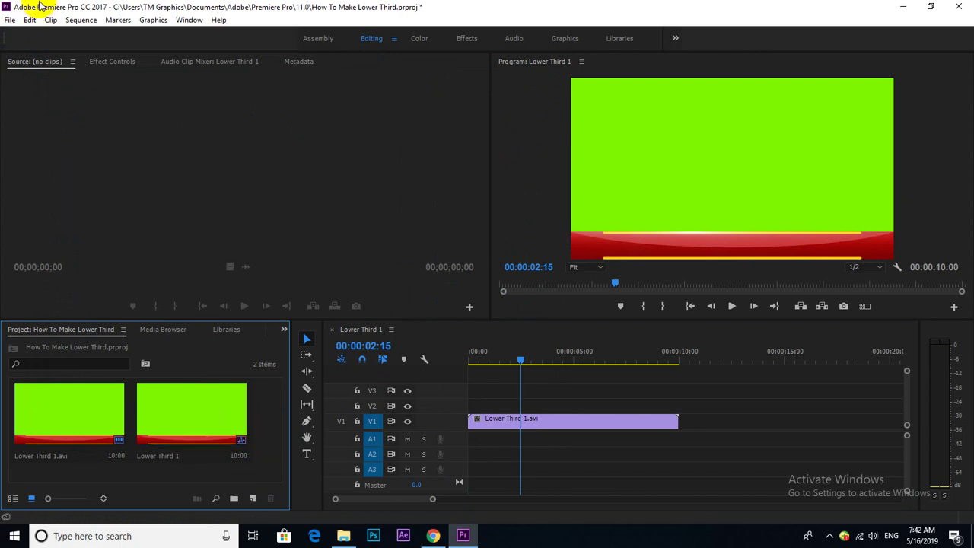
Step: Create a new blank 1920×1080 legacy title, Title 02
click(30, 20)
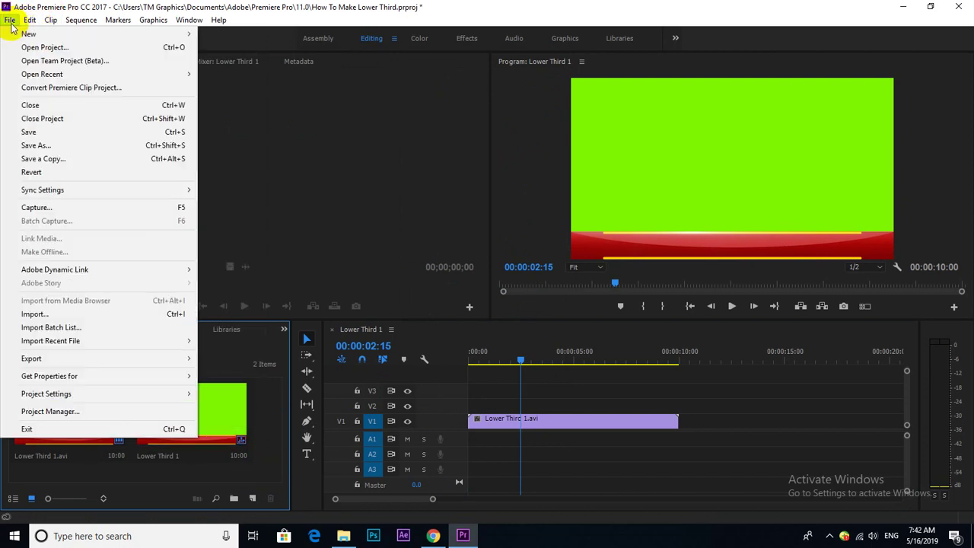
mouse_move(189, 19)
mouse_move(10, 20)
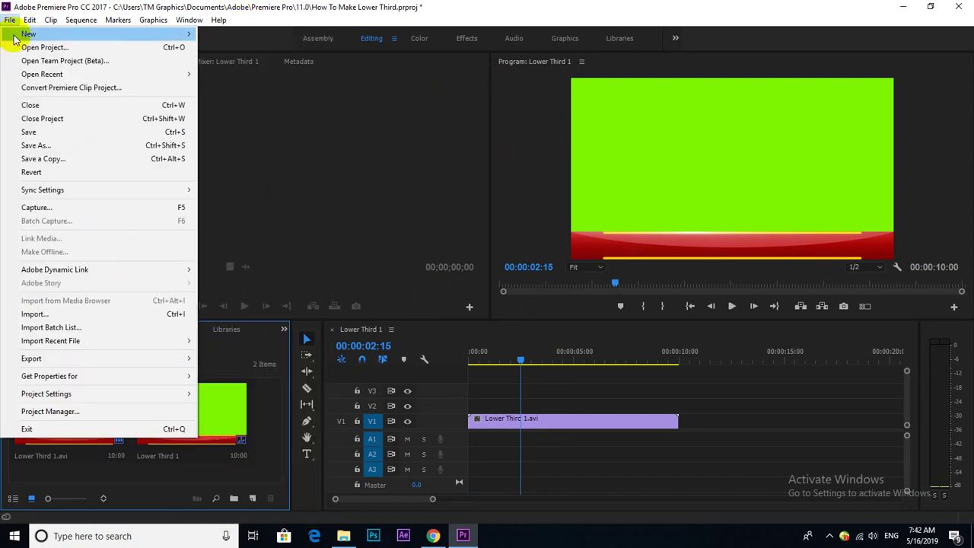
mouse_move(28, 33)
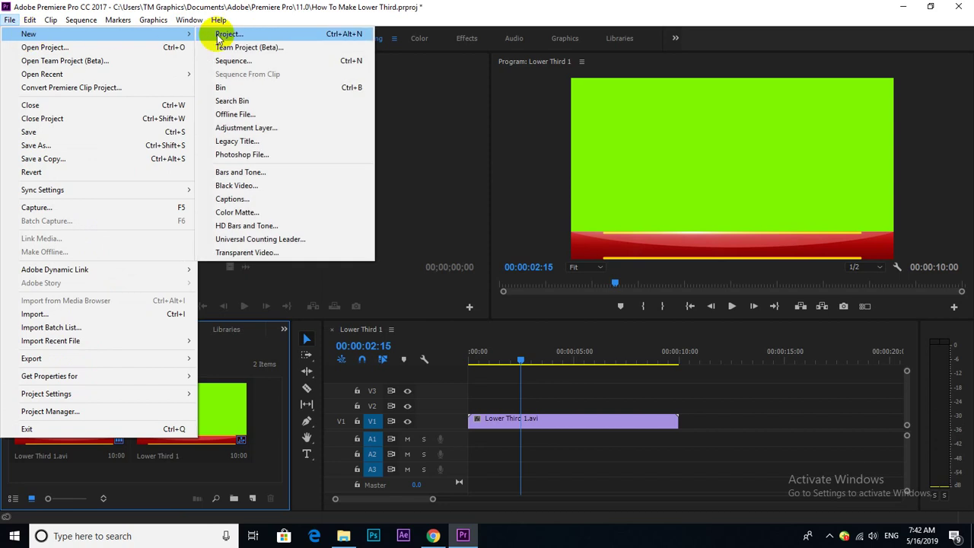
click(251, 143)
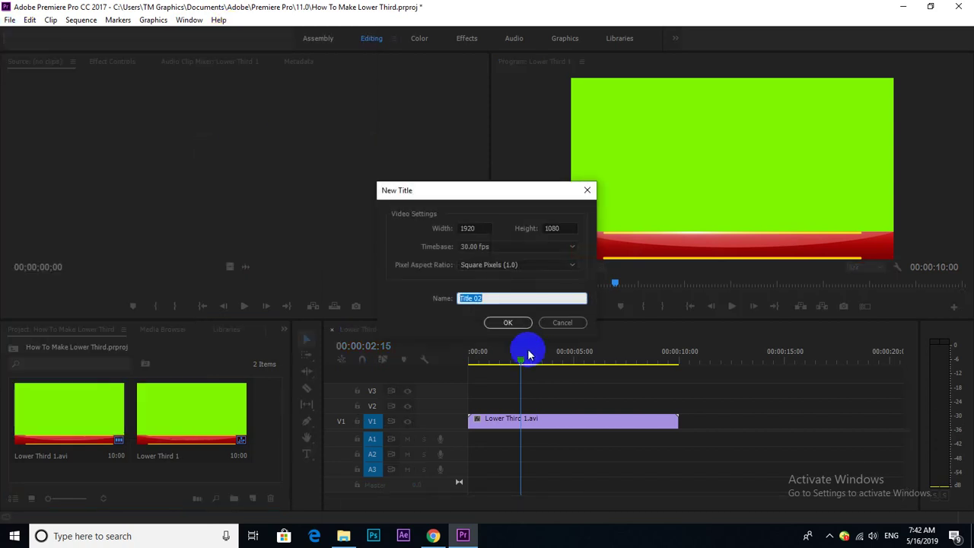
click(497, 322)
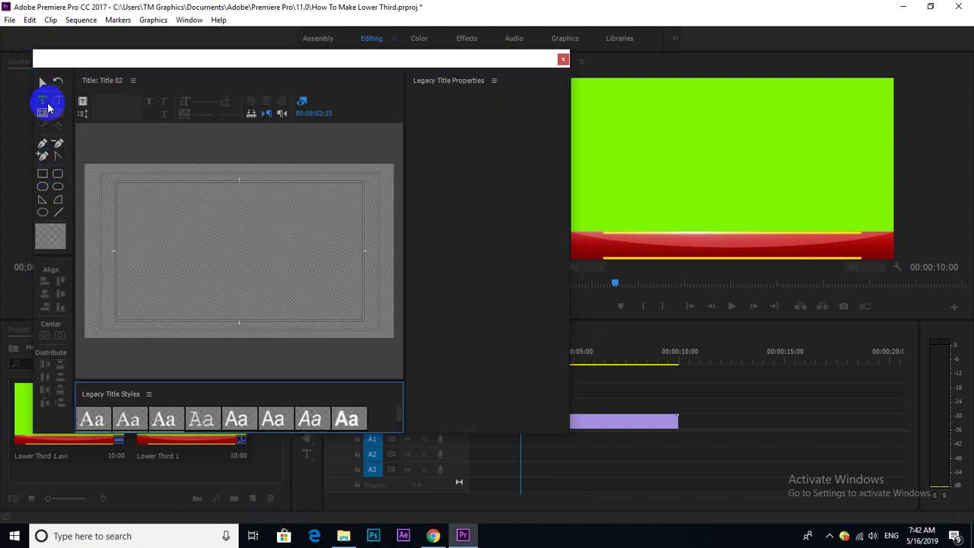
Step: Paste the Urdu headline into Title 02 and set its font to Jameel Noori Nastaleeq
click(128, 320)
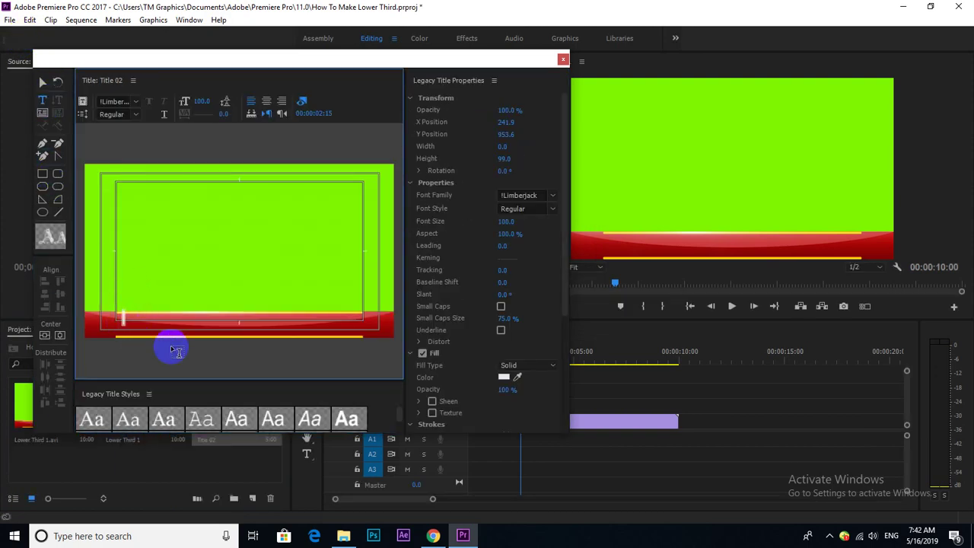
key(ctrl+v)
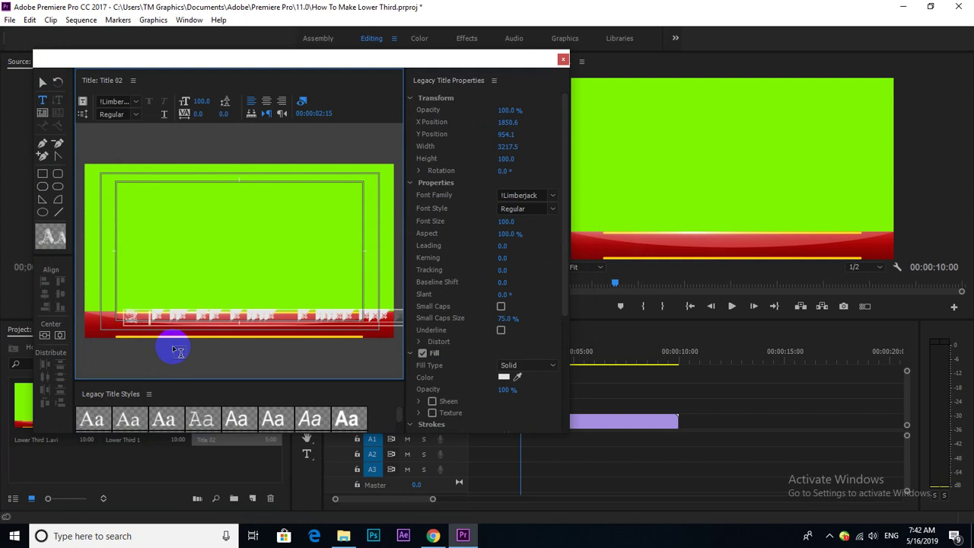
click(530, 196)
text(Jameel Noori Na)
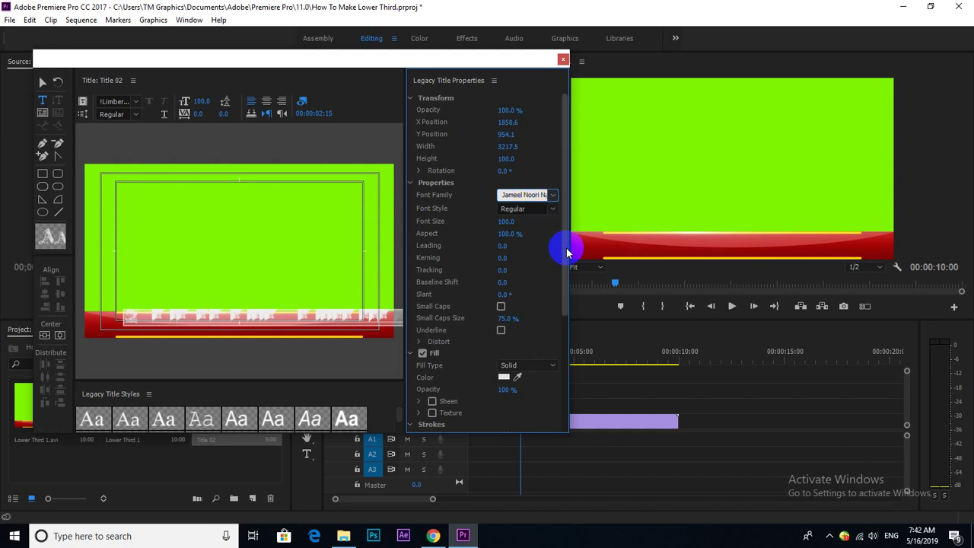
key(Return)
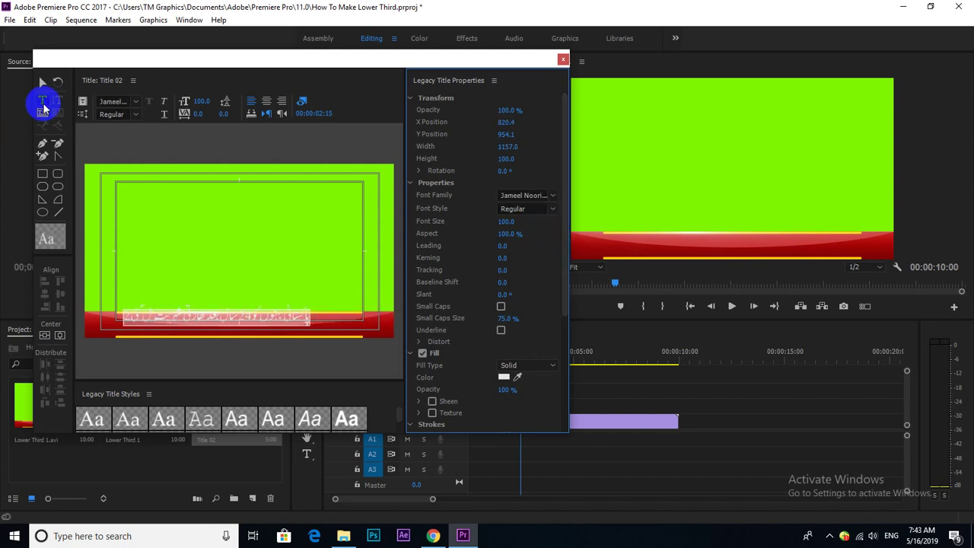
Step: Set the headline's font size to 90 and centre it on the red bar
click(43, 82)
click(307, 316)
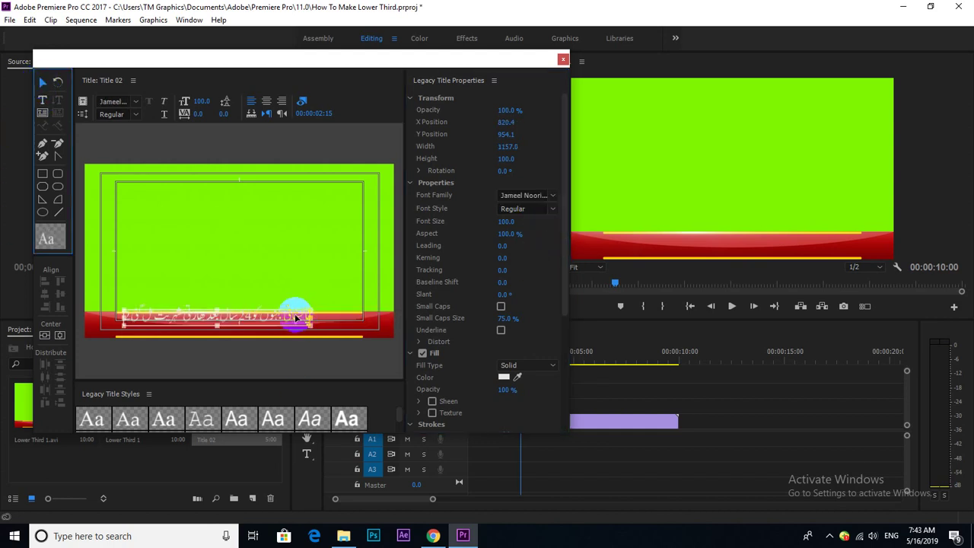
drag(297, 317, 309, 326)
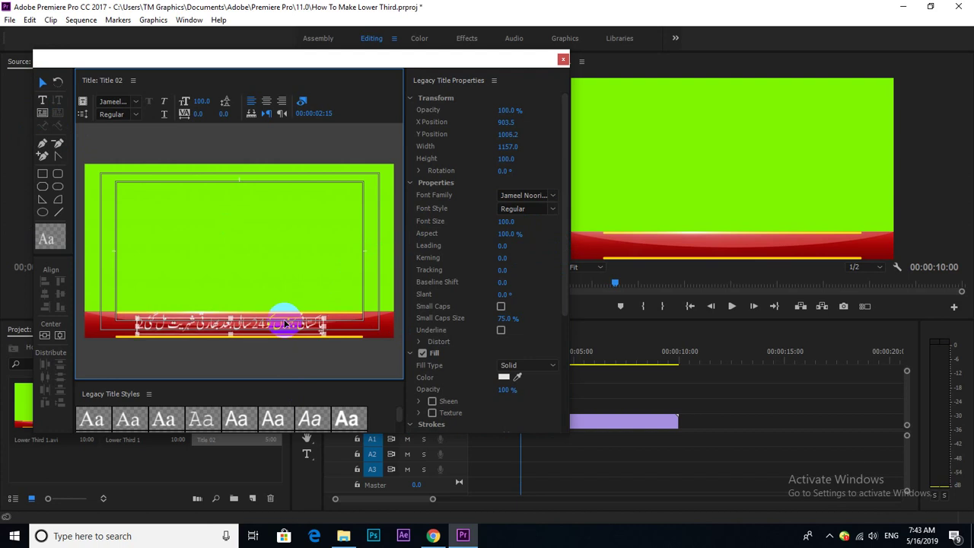
drag(284, 324, 285, 325)
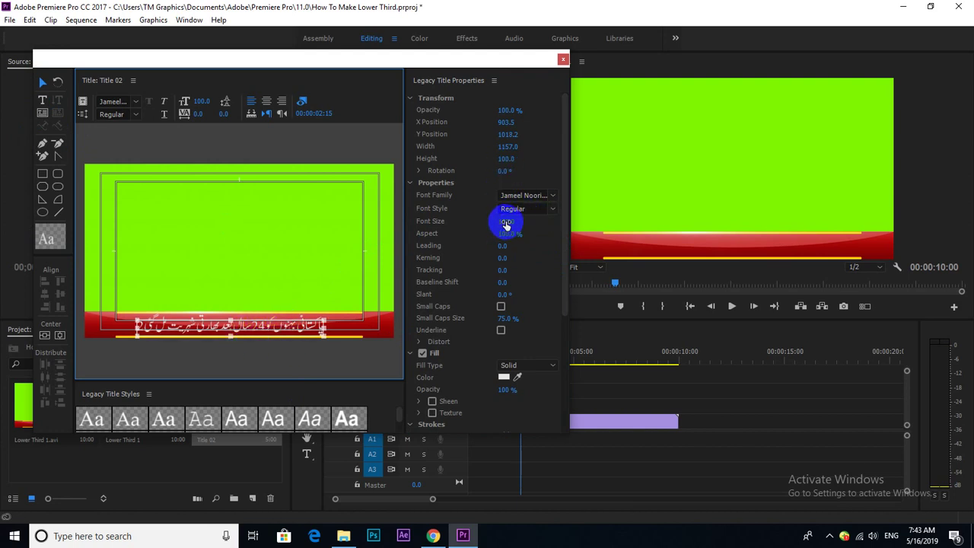
click(506, 221)
text(90)
key(Return)
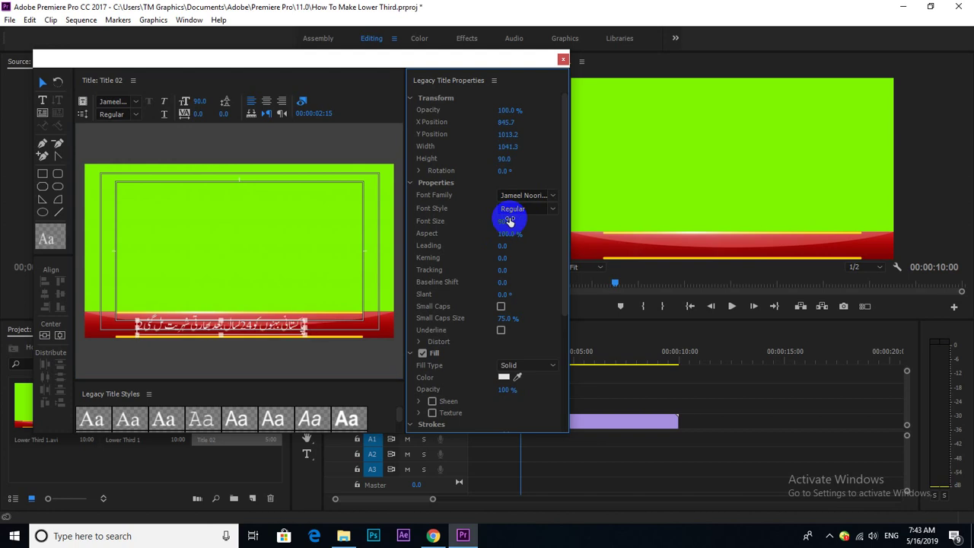
click(256, 327)
drag(263, 328, 274, 326)
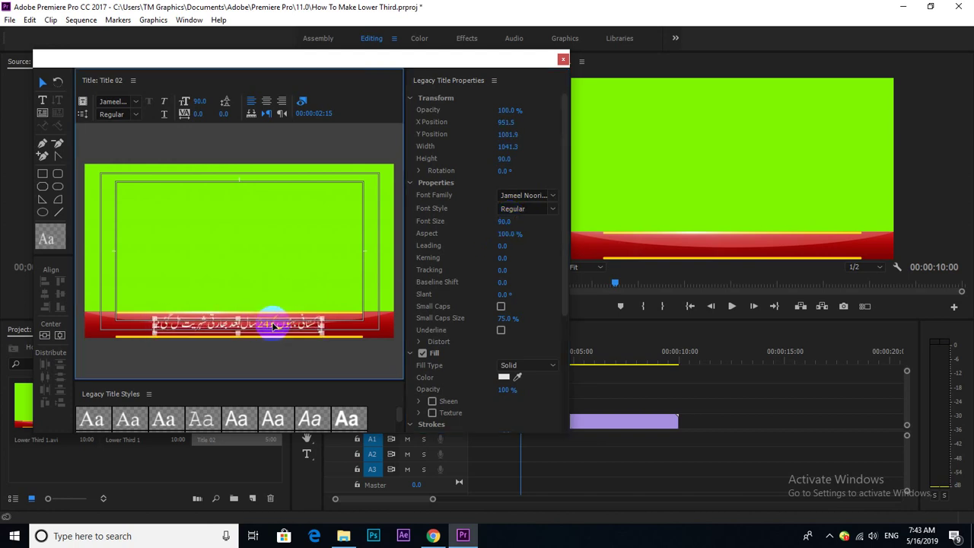
click(563, 61)
Step: Place Title 02 on track V2 above Lower Third 1.avi
drag(265, 413, 464, 411)
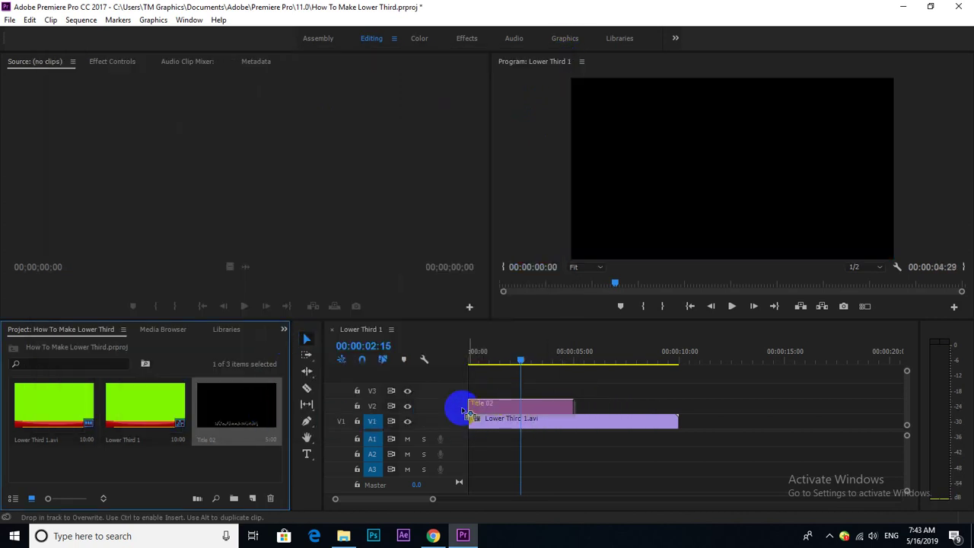
drag(500, 358, 469, 358)
key(grave)
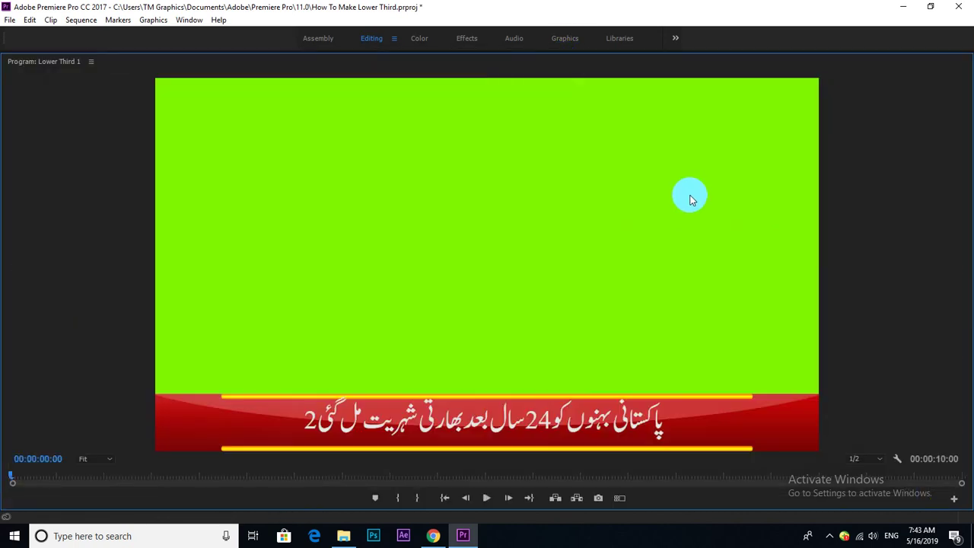
key(grave)
Step: Change Title 02's Position Y from 540 to 552 and preview the sequence
click(521, 403)
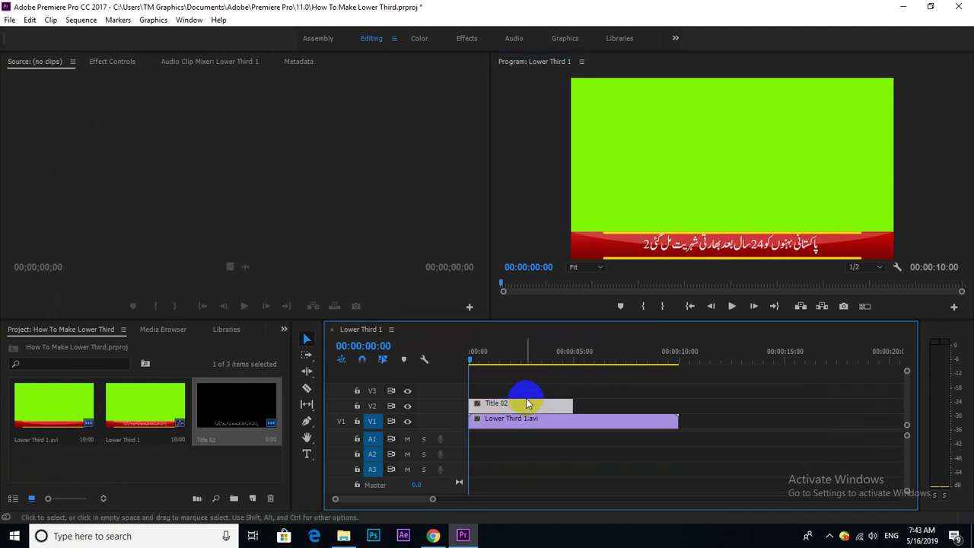
click(117, 63)
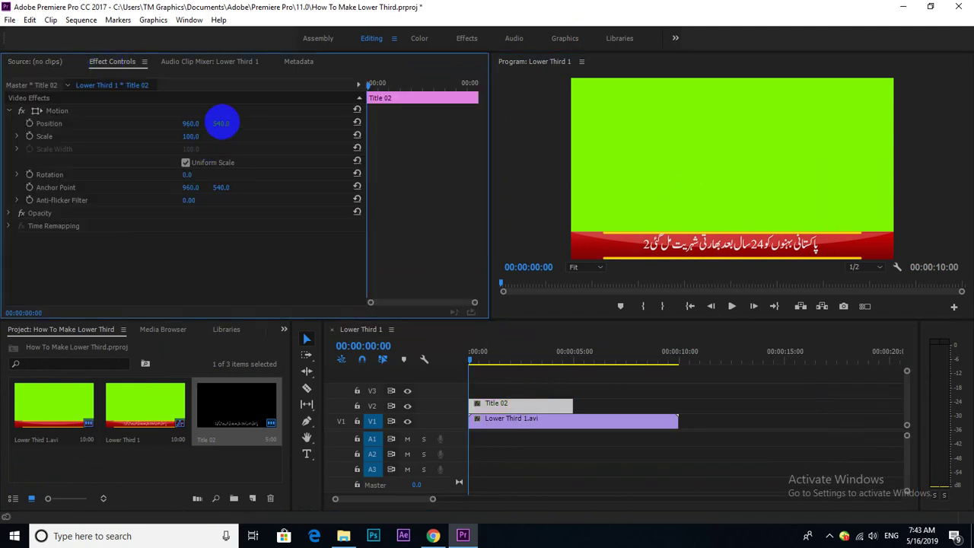
drag(219, 123, 239, 123)
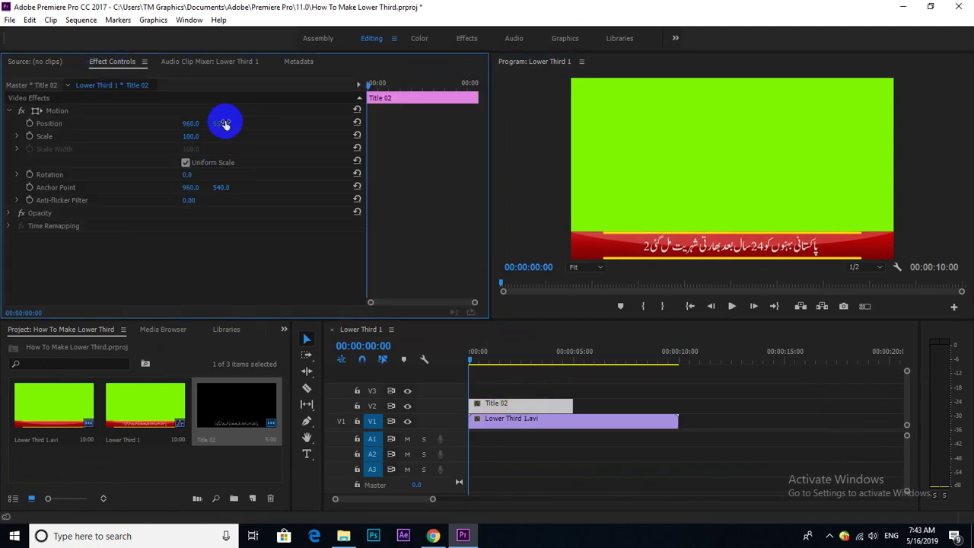
key(grave)
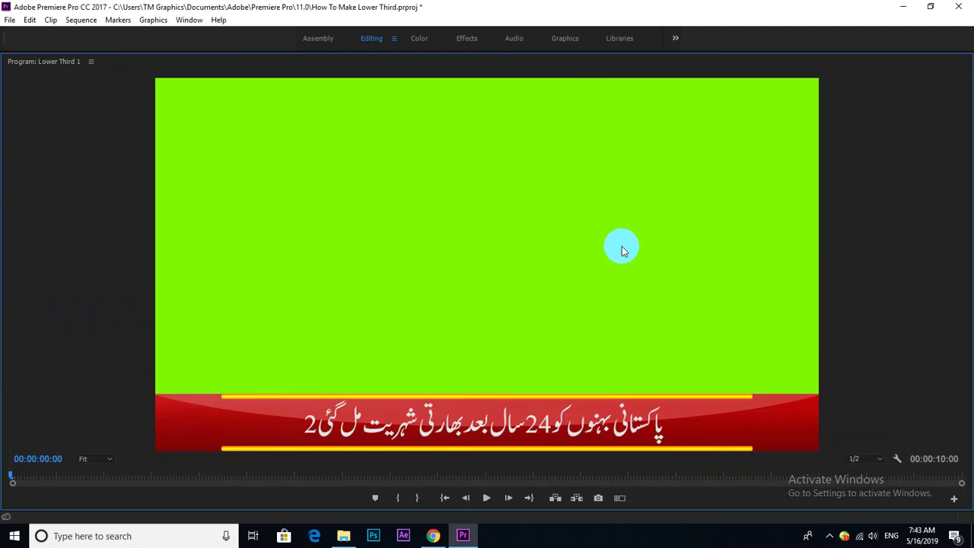
key(grave)
click(384, 386)
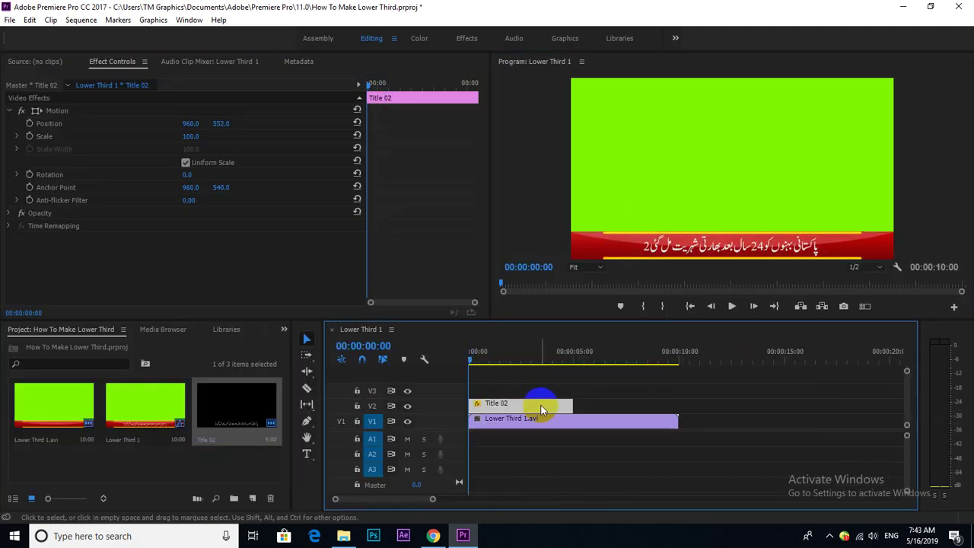
key(space)
drag(495, 363, 473, 367)
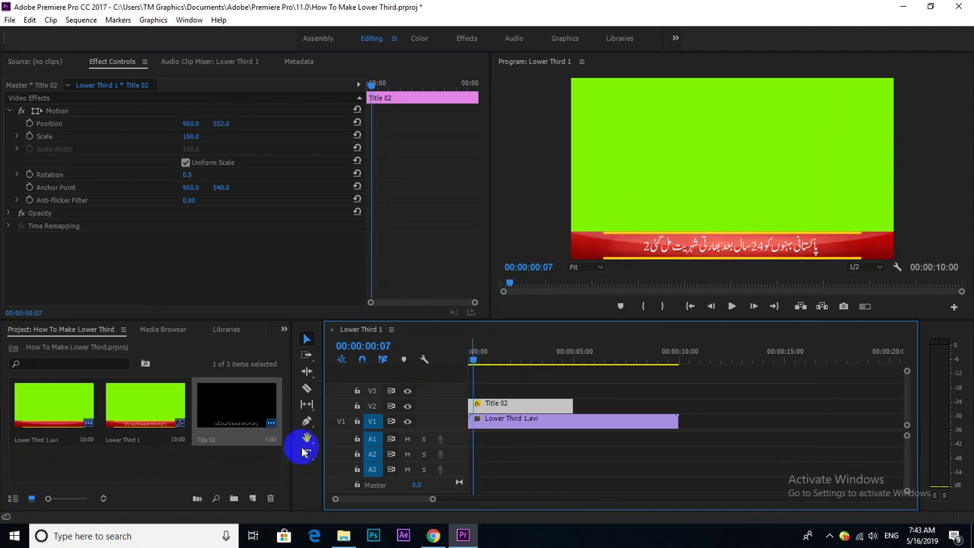
Step: At 00:00, keyframe Title 02 at Scale 0 and Position 960, 958
click(29, 137)
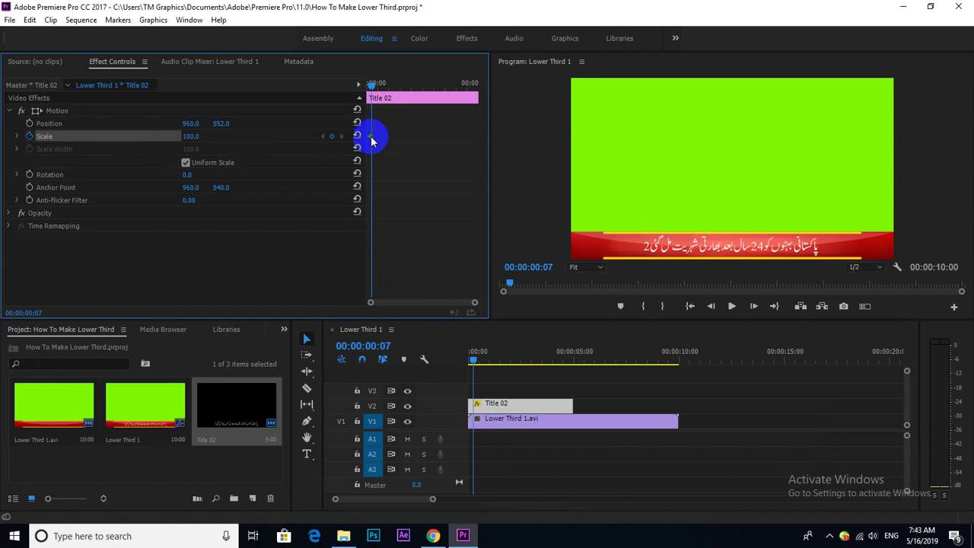
click(368, 82)
mouse_move(191, 136)
mouse_down()
mouse_move(174, 137)
mouse_move(211, 137)
mouse_move(193, 139)
mouse_move(197, 147)
mouse_up()
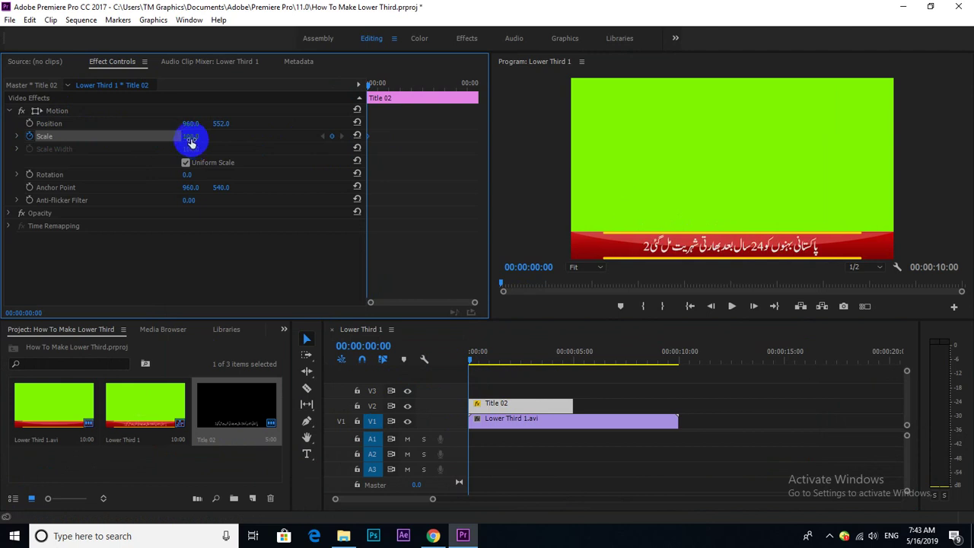
text(0)
key(Return)
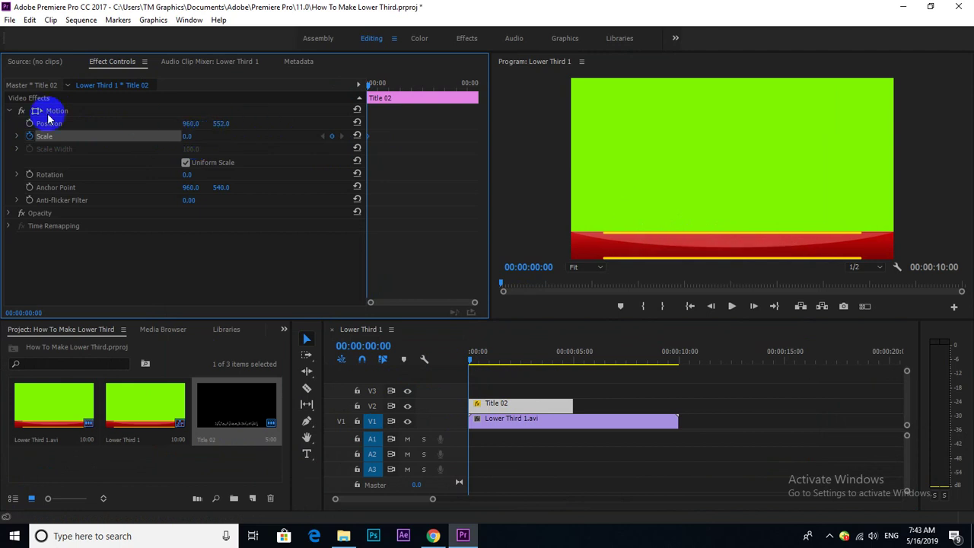
click(29, 123)
click(308, 122)
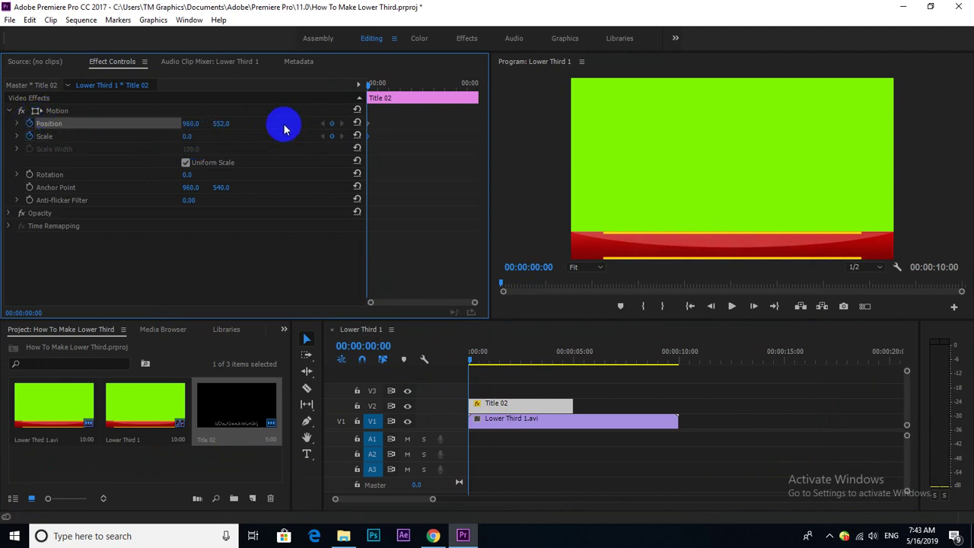
key(ctrl+z)
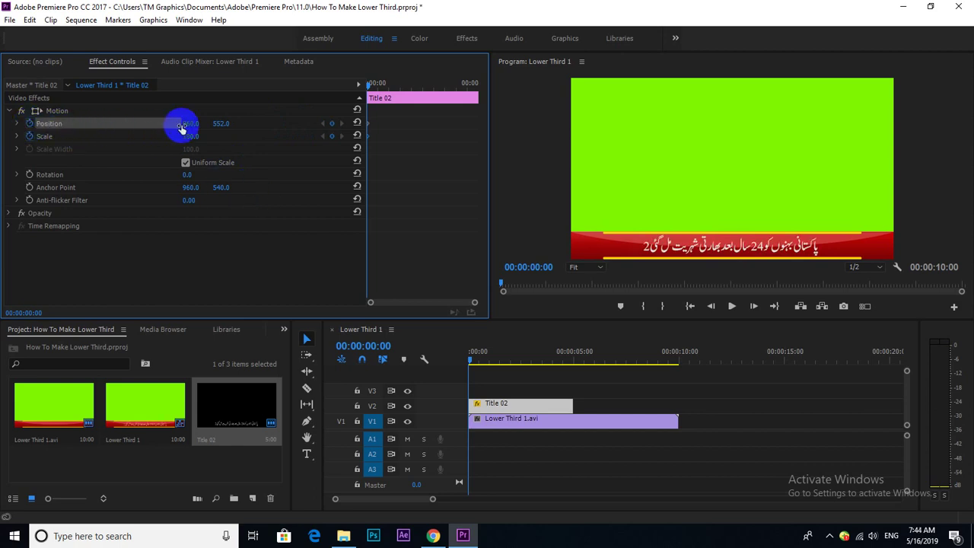
mouse_move(190, 123)
mouse_down()
mouse_move(206, 124)
mouse_move(177, 137)
mouse_up()
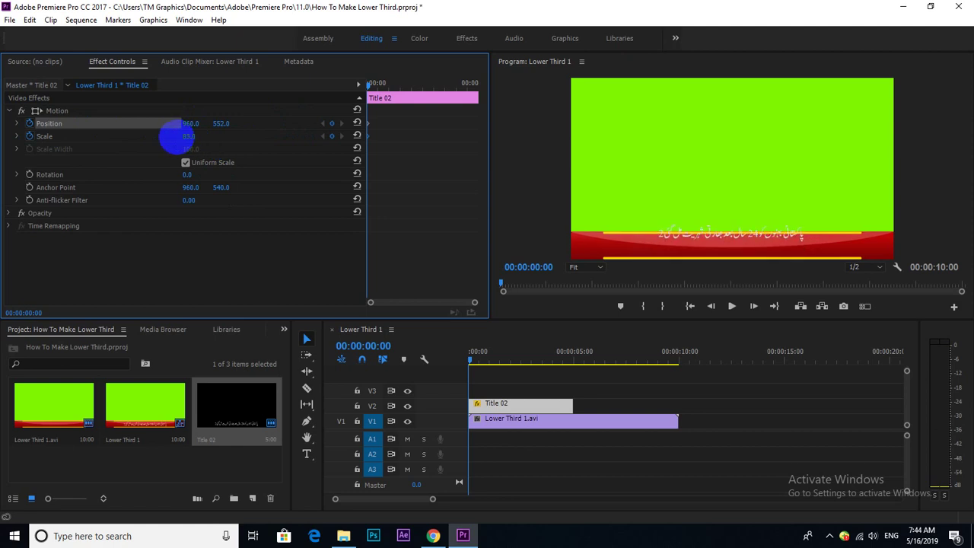
drag(221, 123, 262, 118)
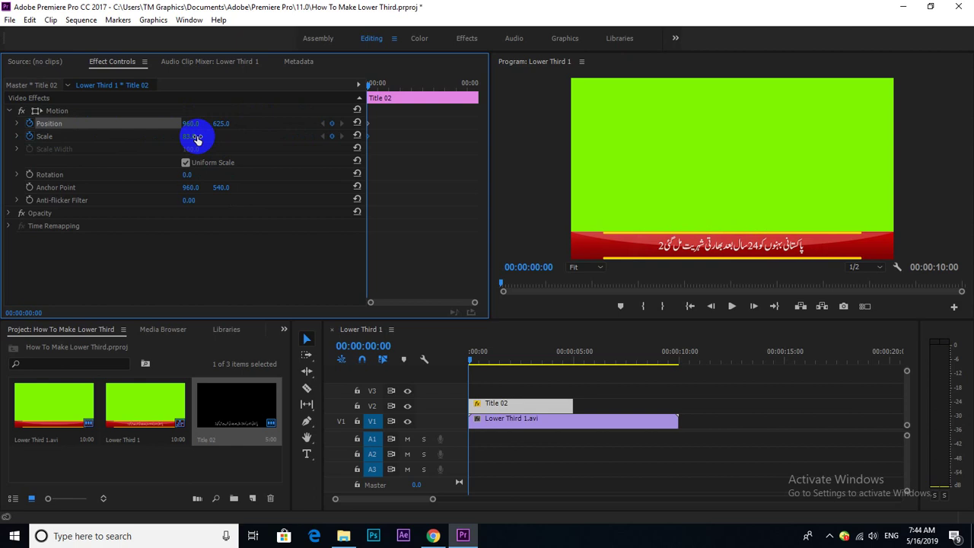
mouse_move(196, 136)
mouse_down()
mouse_move(187, 136)
mouse_move(288, 119)
mouse_up()
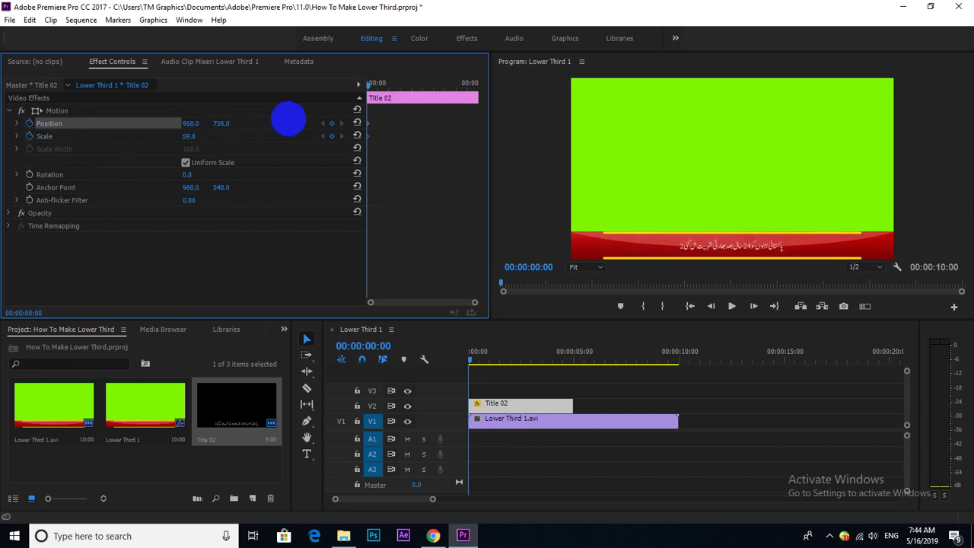
drag(191, 136, 187, 136)
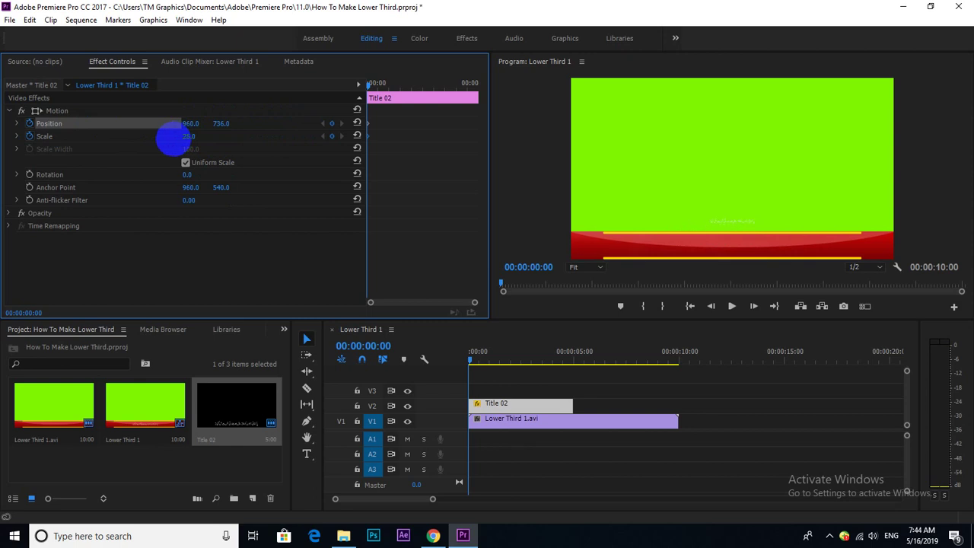
click(220, 123)
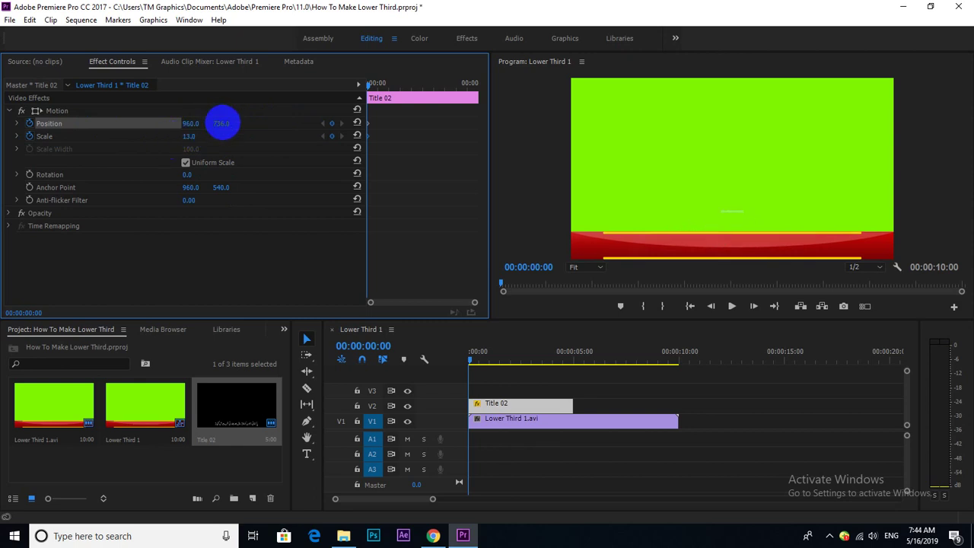
drag(221, 123, 327, 124)
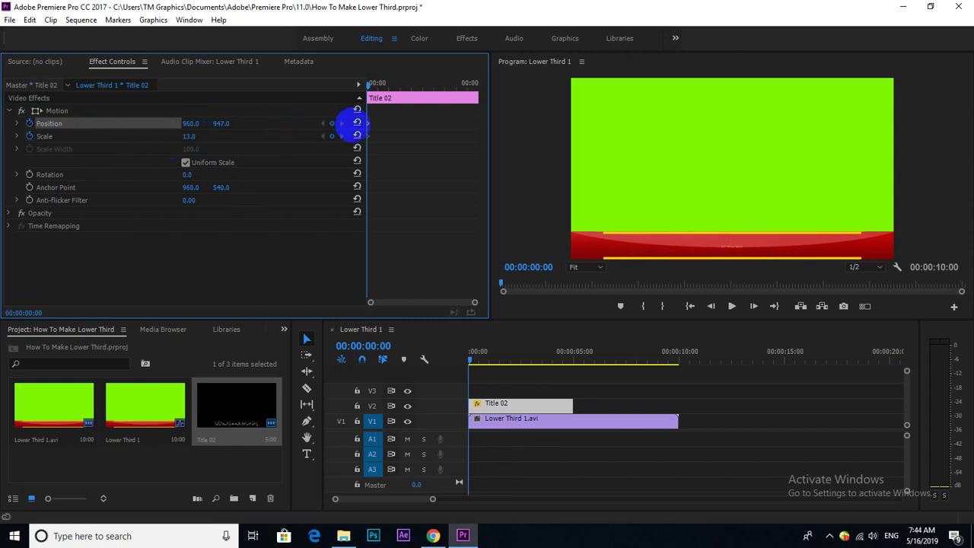
click(183, 136)
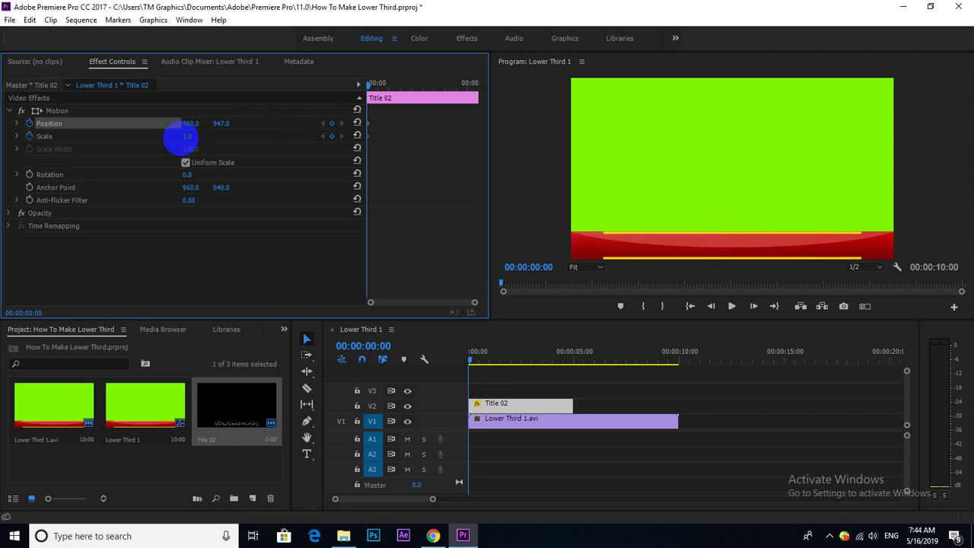
click(220, 124)
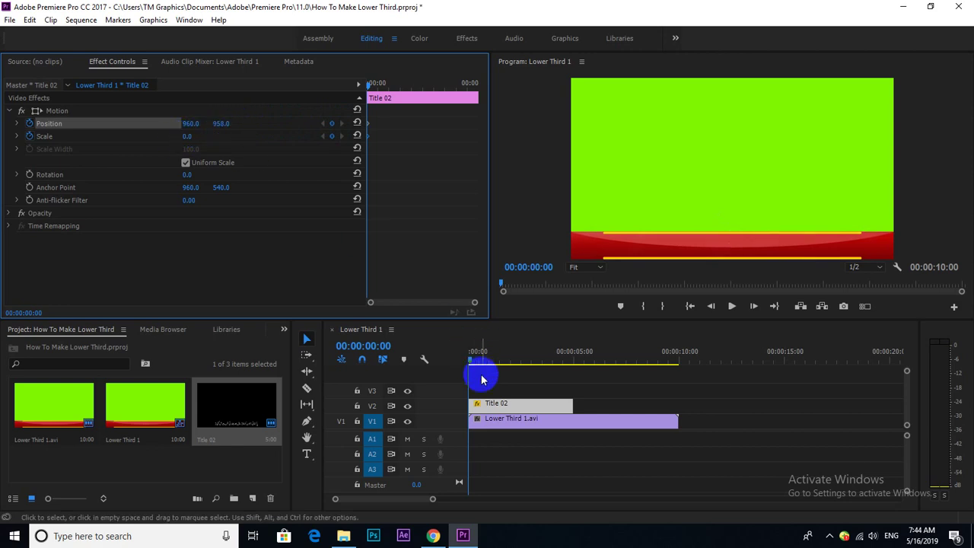
Step: At 00:24, keyframe Scale 100 and Position 960, 550 on the red bar
click(371, 89)
drag(371, 90, 385, 91)
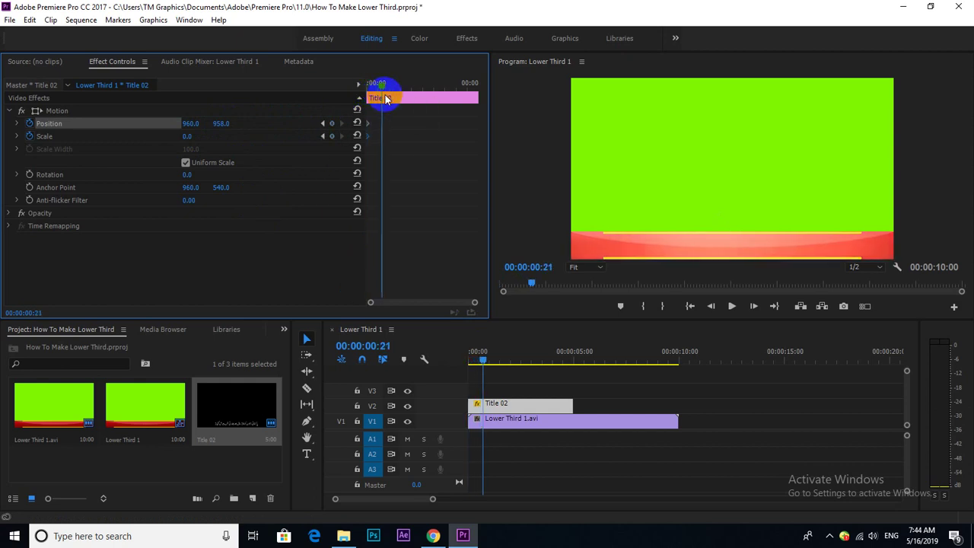
click(188, 140)
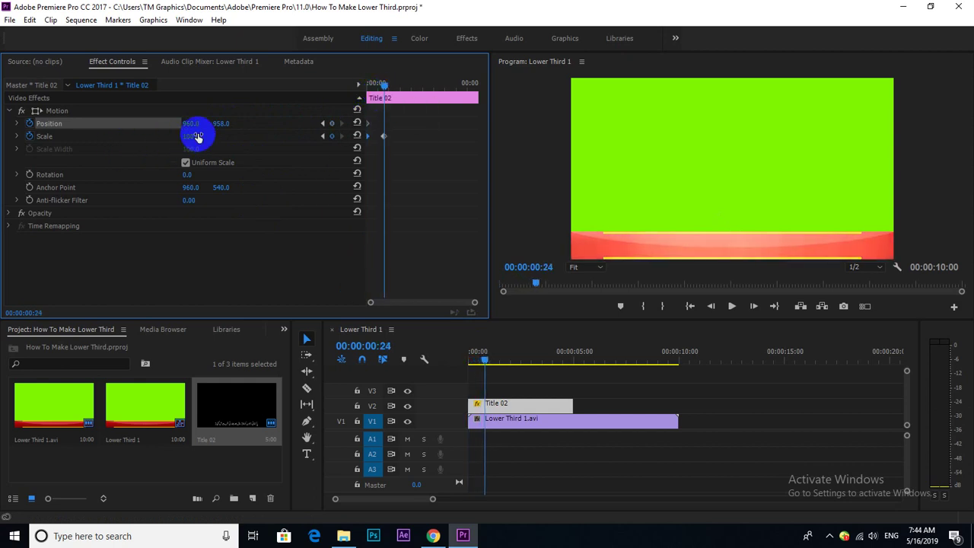
drag(224, 124, 137, 129)
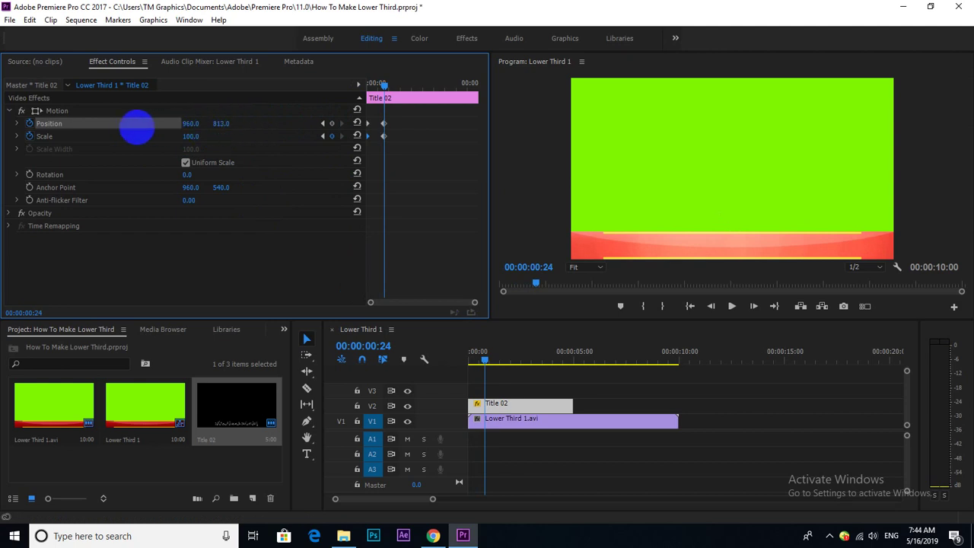
drag(221, 123, 199, 135)
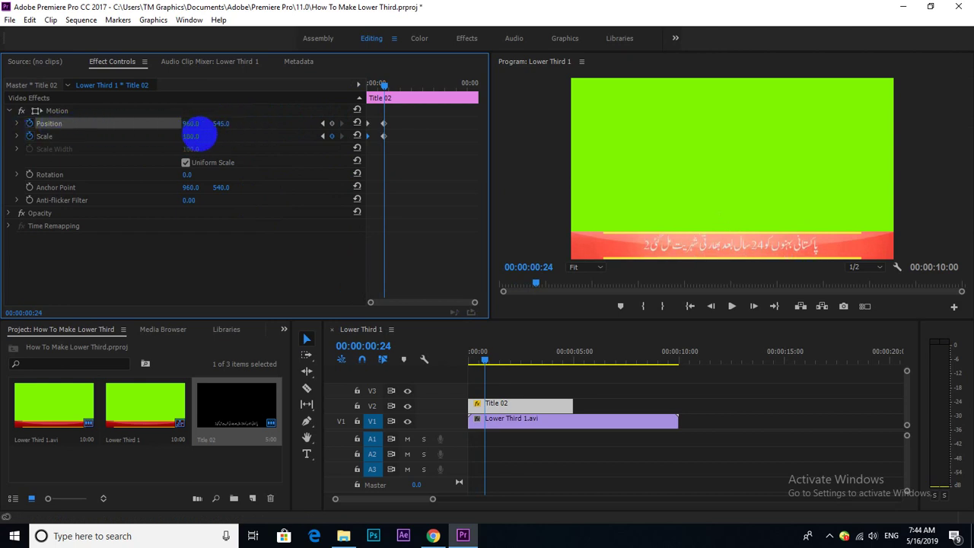
click(477, 358)
key(space)
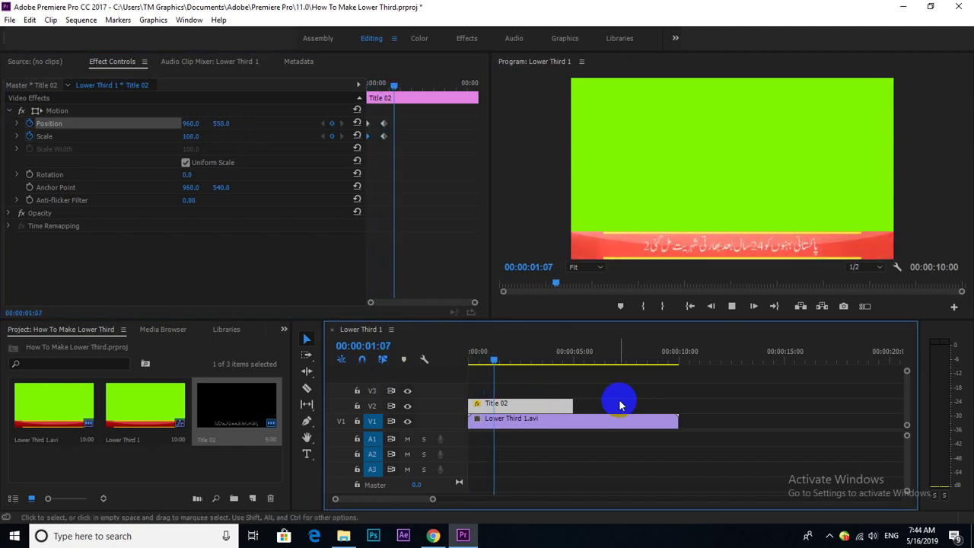
key(space)
click(472, 356)
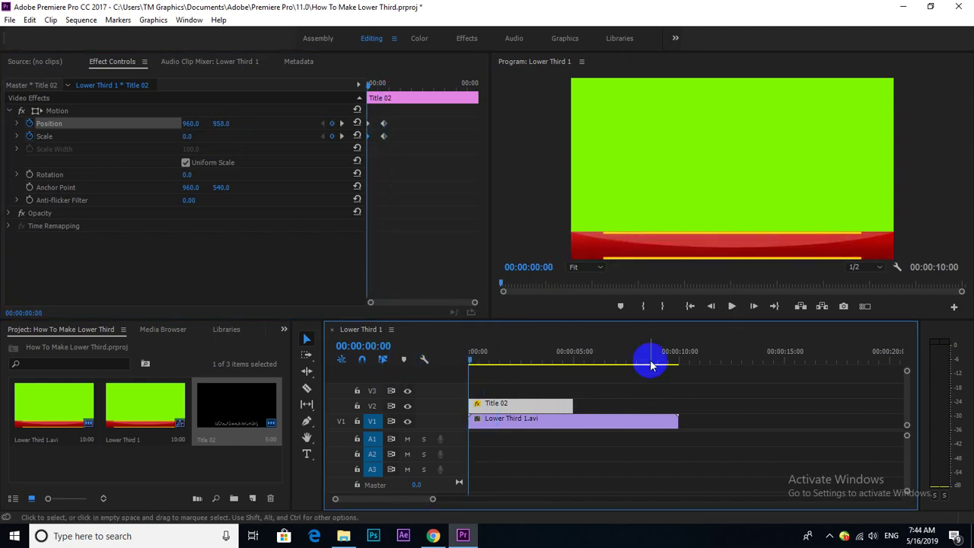
key(grave)
key(space)
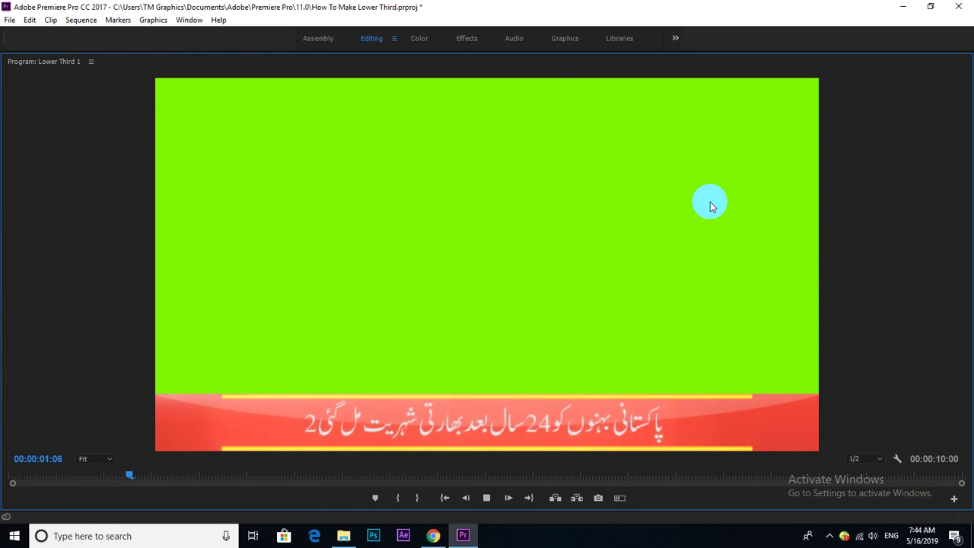
key(grave)
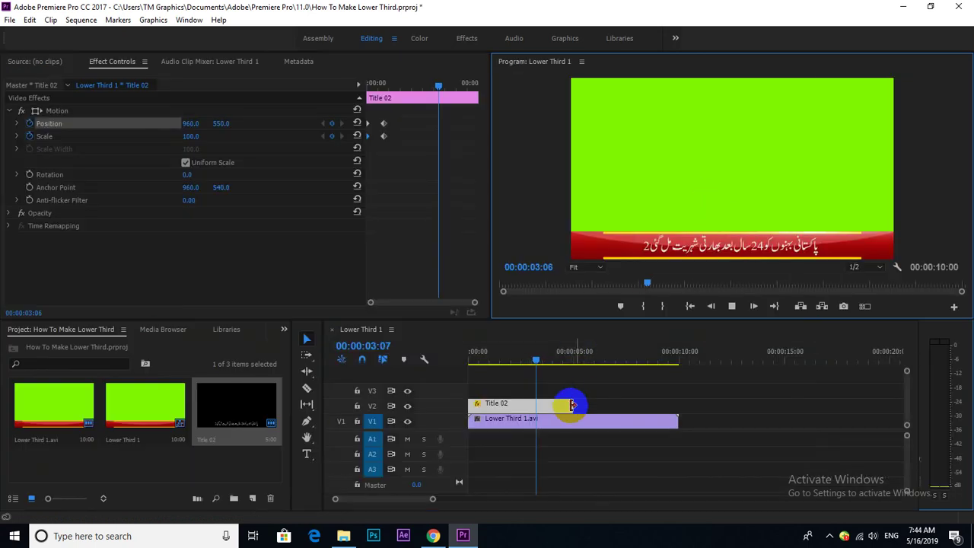
drag(525, 355, 410, 388)
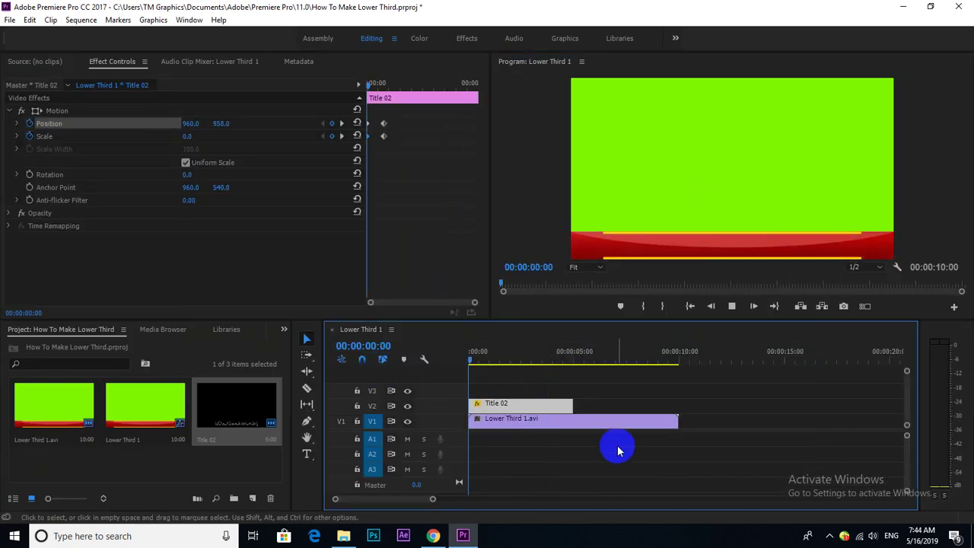
key(space)
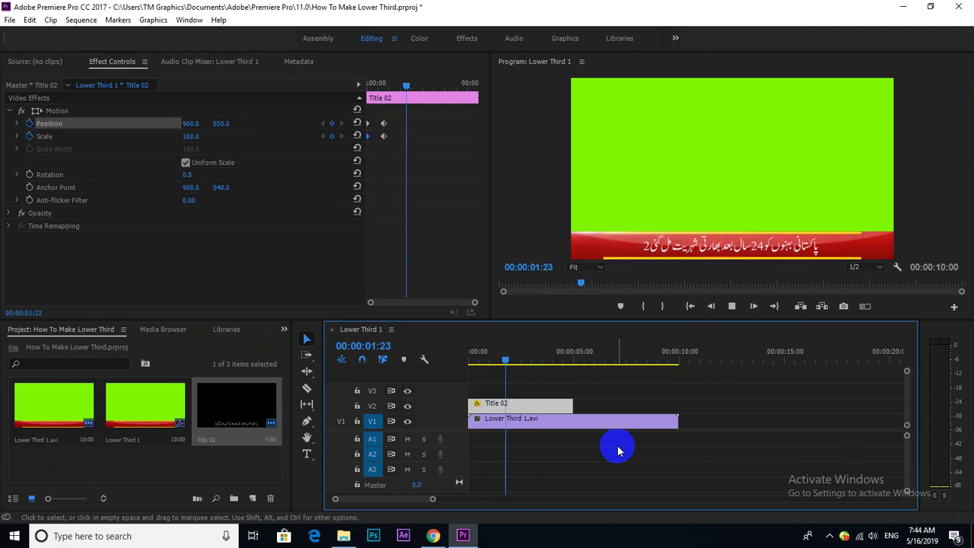
key(grave)
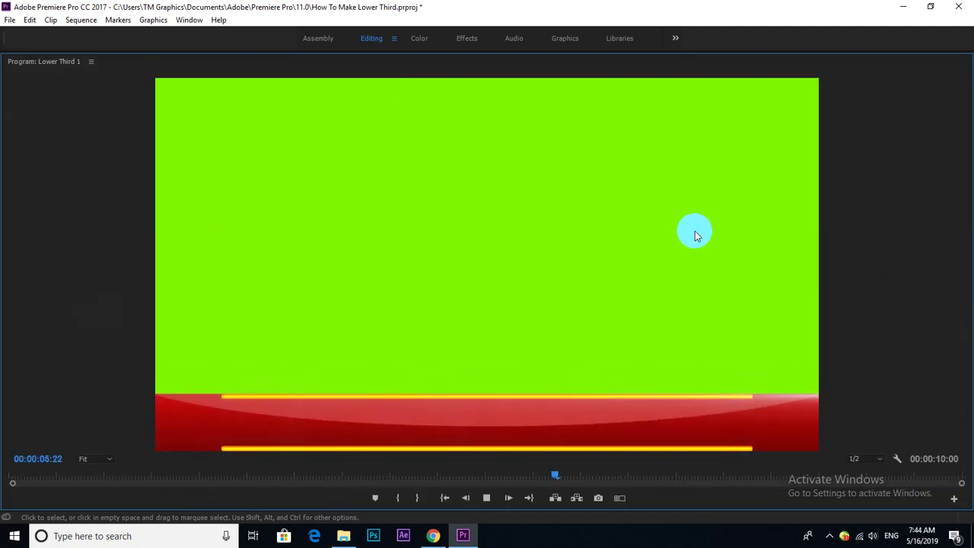
key(grave)
click(578, 354)
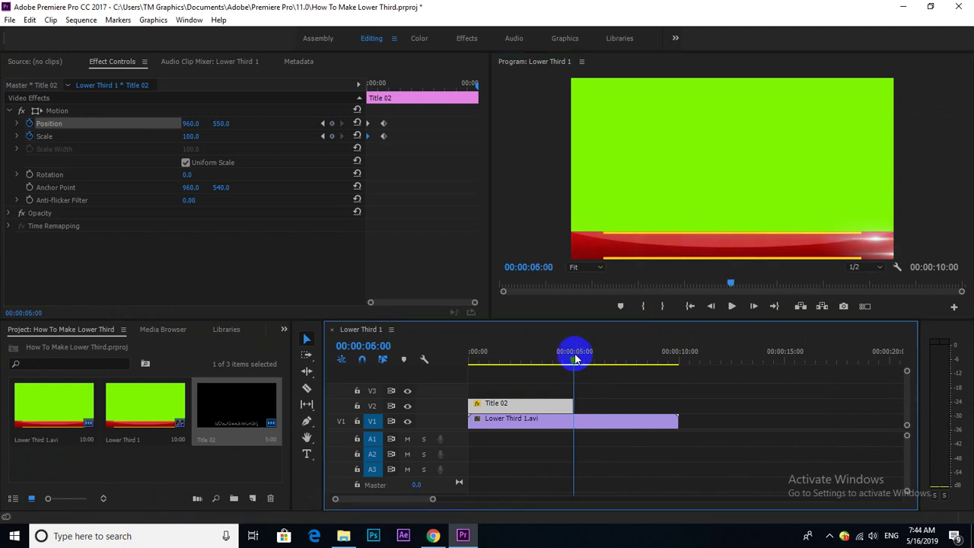
mouse_move(576, 359)
mouse_down()
mouse_move(605, 361)
mouse_move(457, 363)
mouse_up()
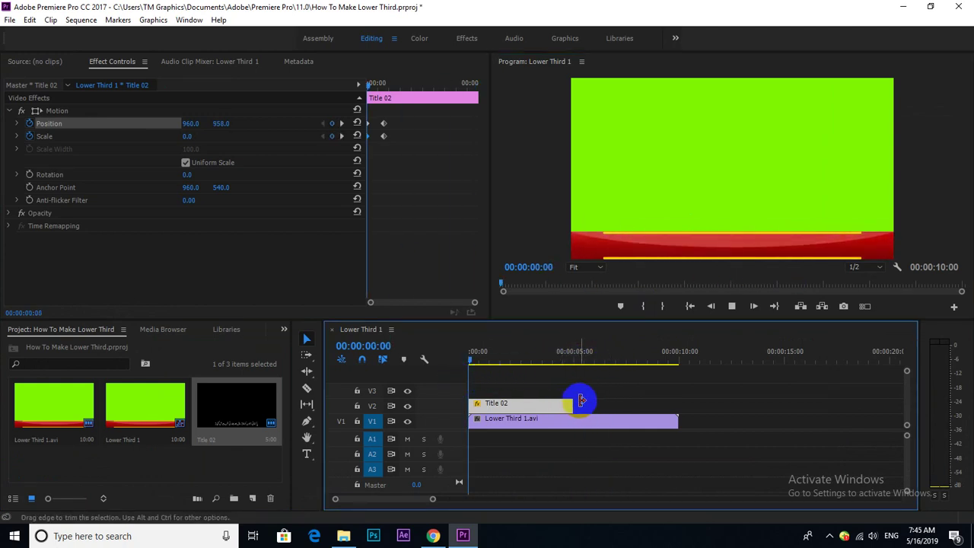
Step: Preview the title animation and scrub back to check the text near five seconds
key(space)
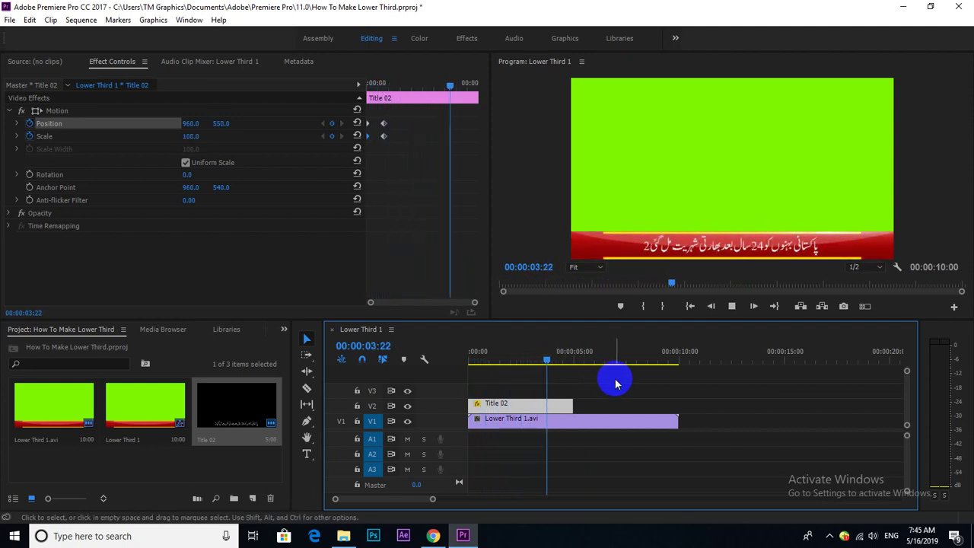
click(597, 415)
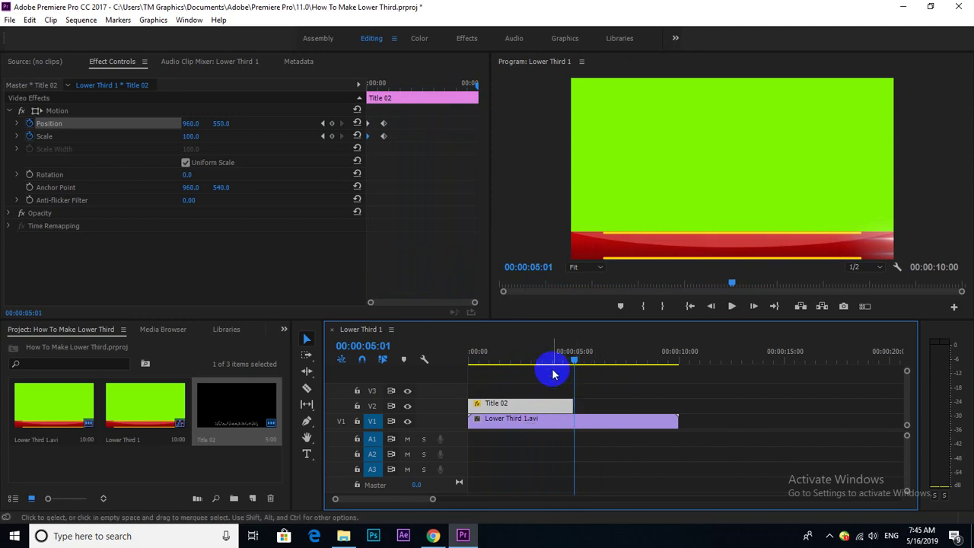
drag(571, 359, 587, 366)
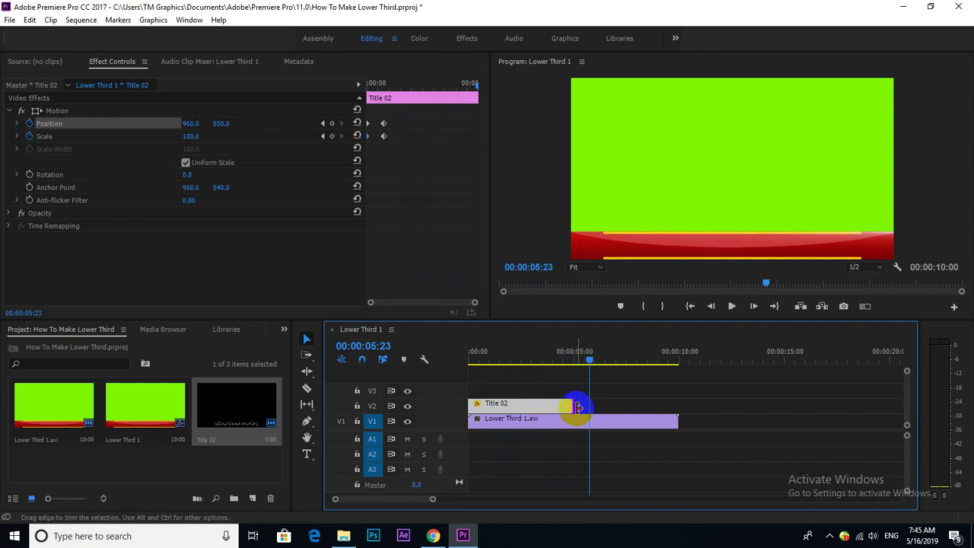
Step: Extend Title 02 to 00:00:10:00 and play the sequence maximized from the start
drag(572, 406, 681, 417)
drag(586, 356, 440, 362)
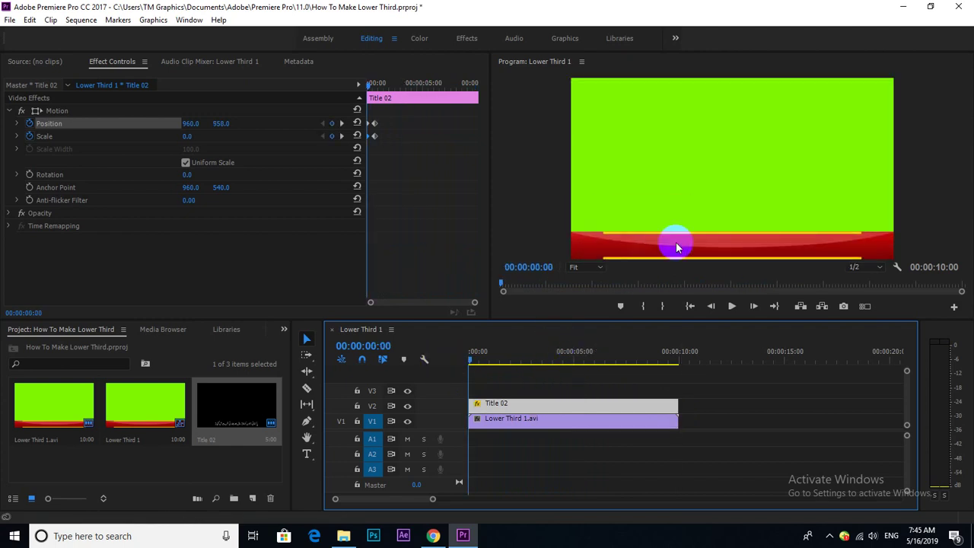
click(675, 241)
key(grave)
key(space)
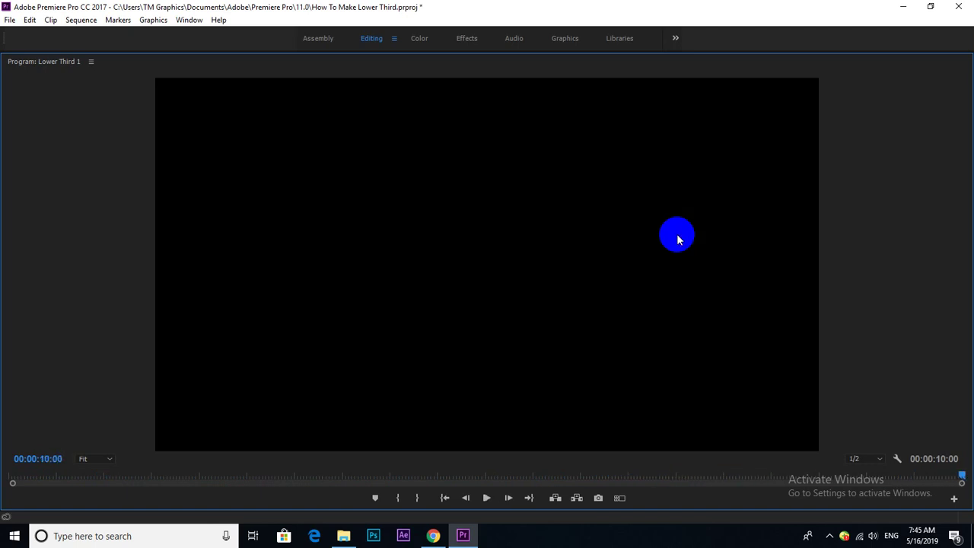
Step: Restore the panel layout and paste a copy of Lower Third 1.avi at 10:00 on V1
key(grave)
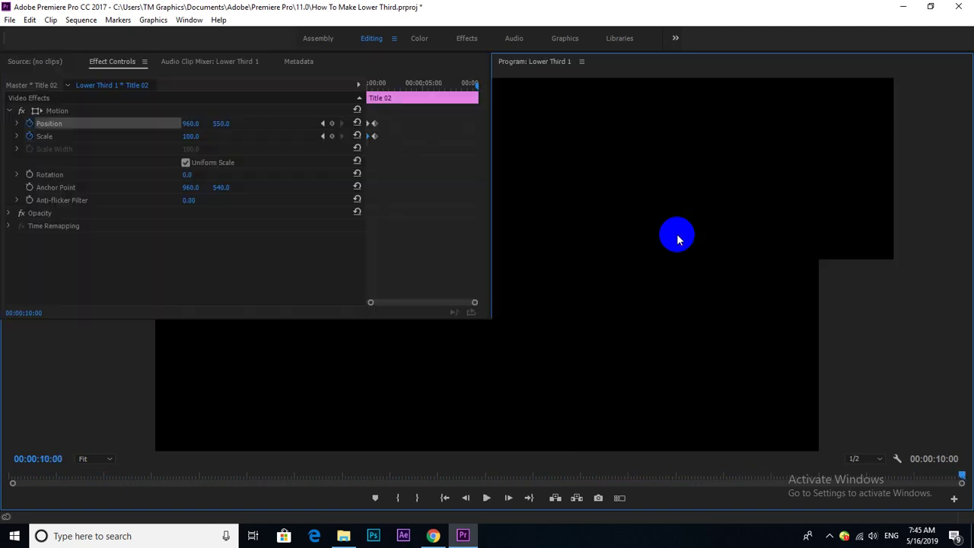
click(553, 421)
key(ctrl+c)
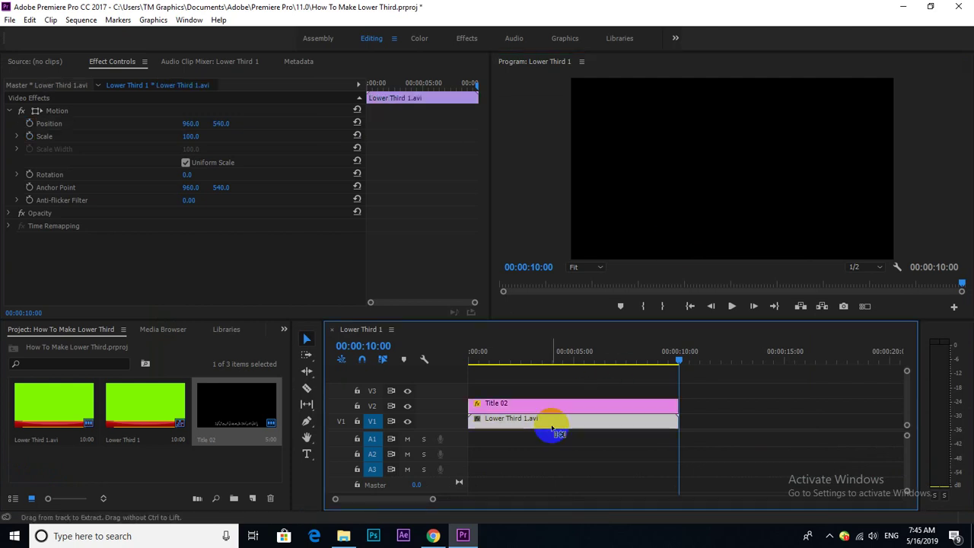
key(ctrl+v)
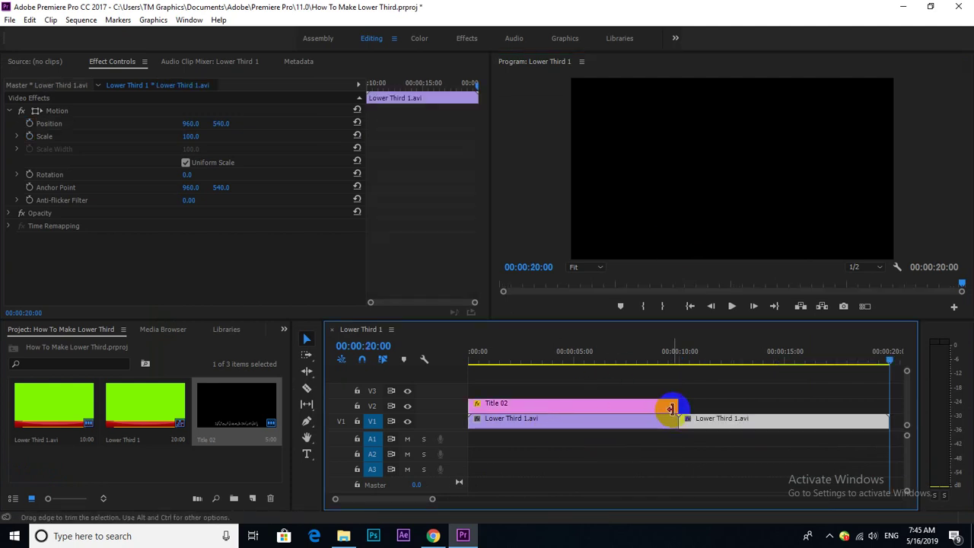
Step: Park the playhead around 09:04 and select the Title 02 clip
key(minus)
key(minus)
click(522, 353)
drag(522, 354, 514, 362)
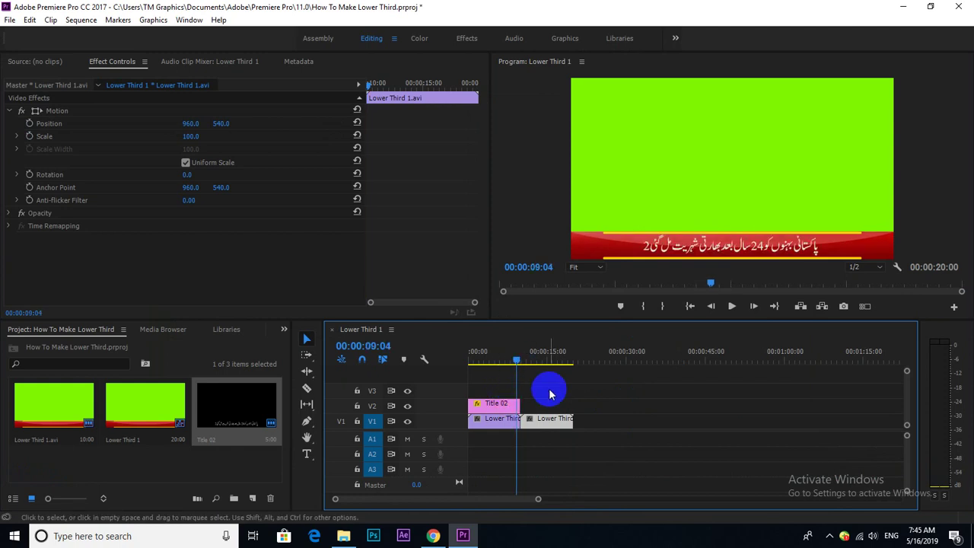
click(601, 403)
key(equal)
key(equal)
key(equal)
click(691, 406)
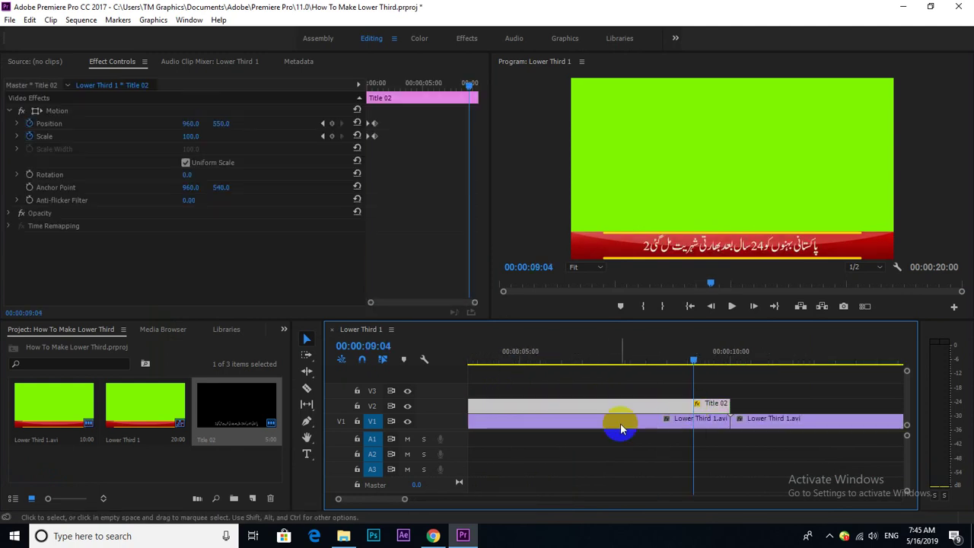
Step: Keyframe Position and Scale at 09:04, then set Position Y to 764 at 09:20
click(331, 124)
click(332, 136)
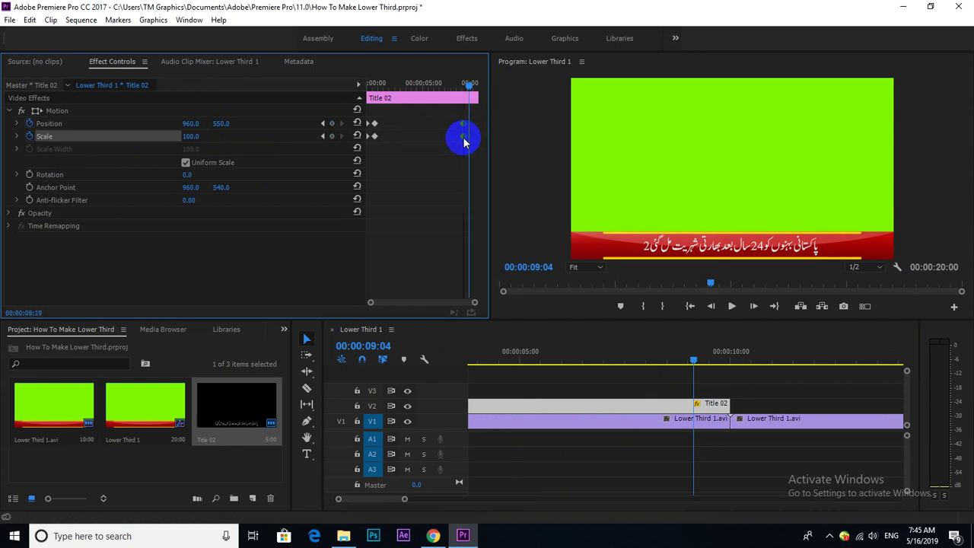
drag(469, 84, 474, 84)
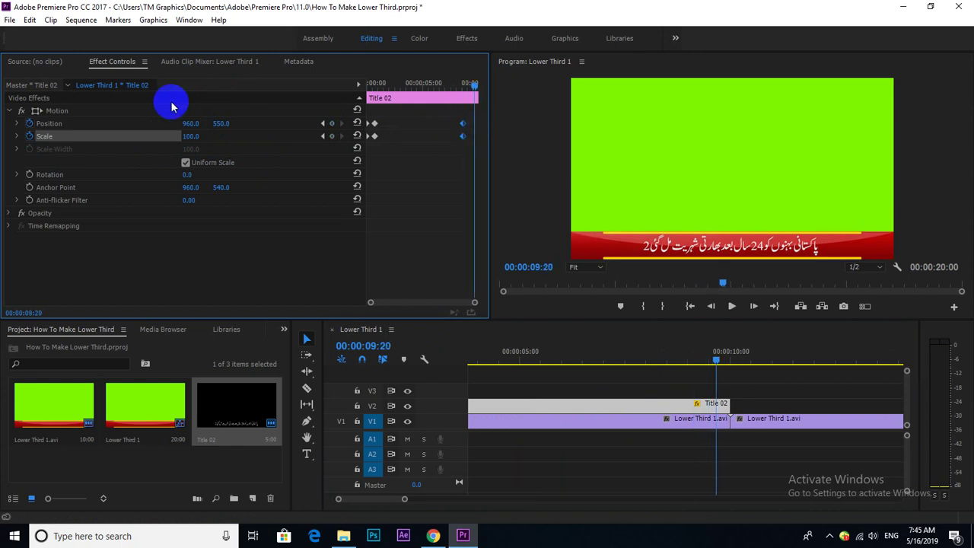
drag(221, 123, 253, 122)
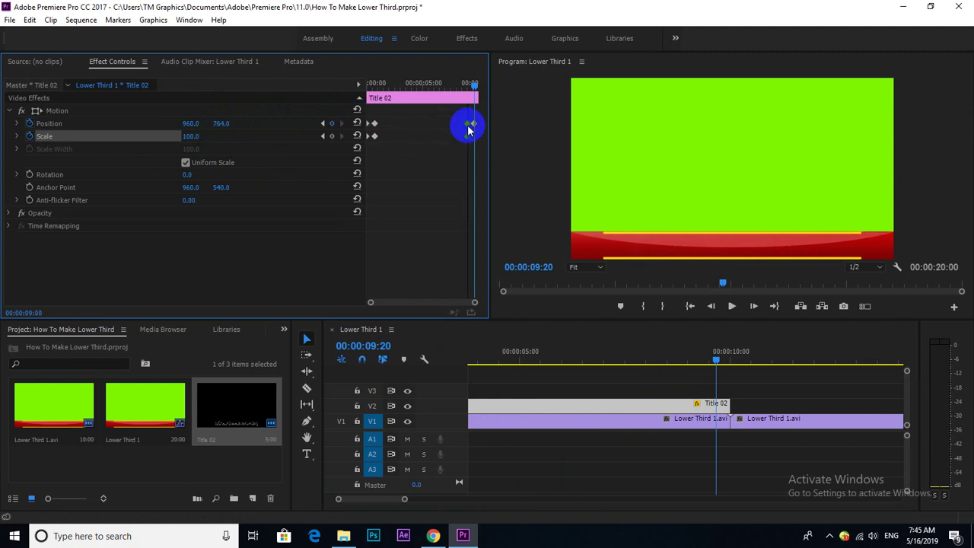
Step: Review the slide-out from 08:19 and nudge the Position keyframe slightly later
click(709, 360)
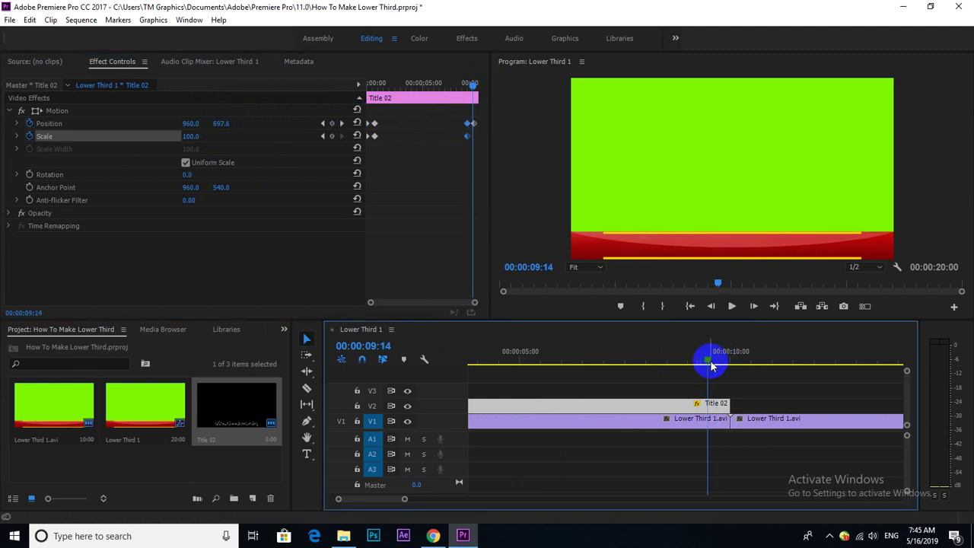
drag(709, 365, 674, 367)
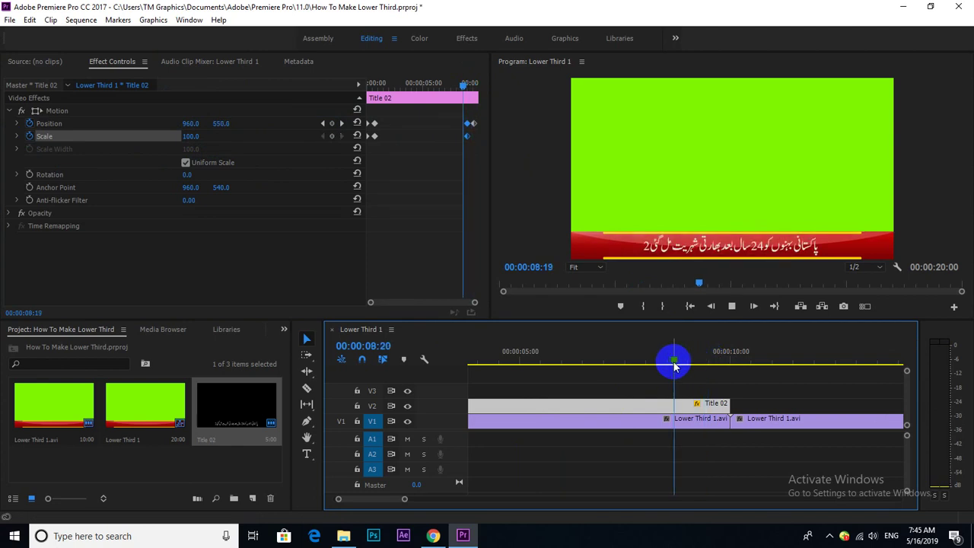
key(space)
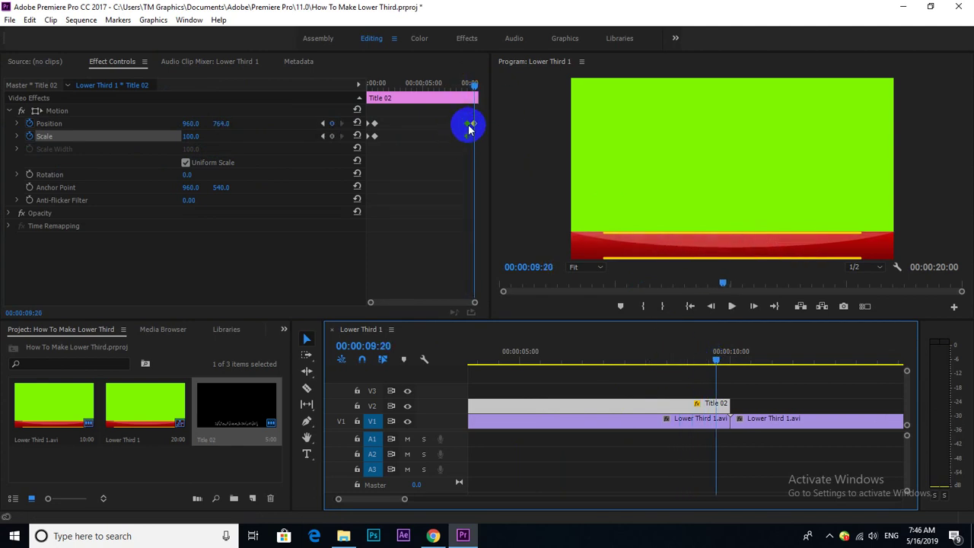
drag(468, 129, 470, 128)
click(701, 363)
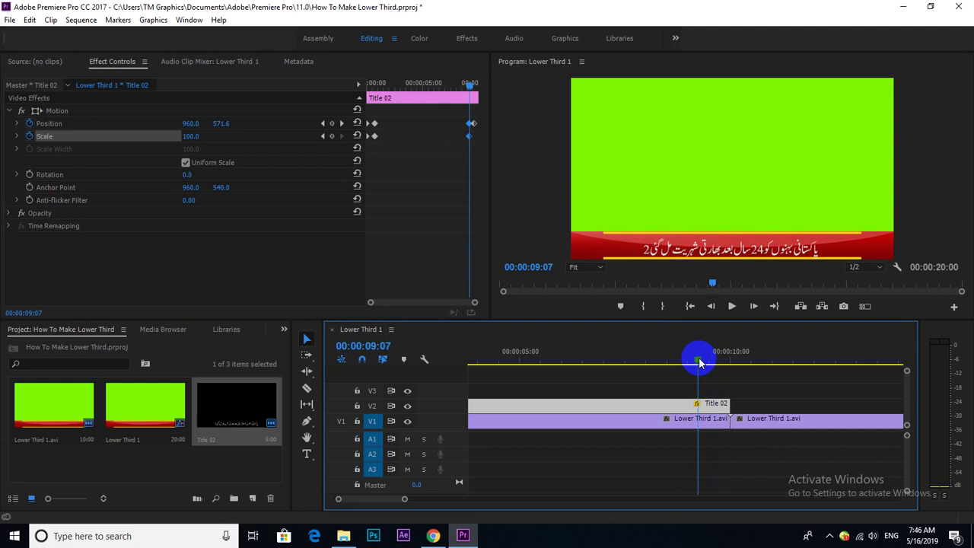
key(space)
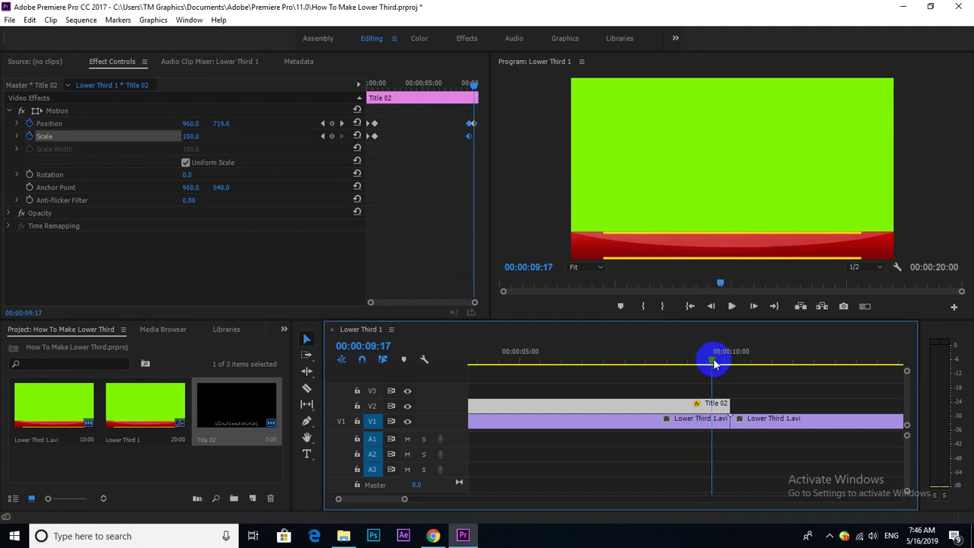
click(696, 367)
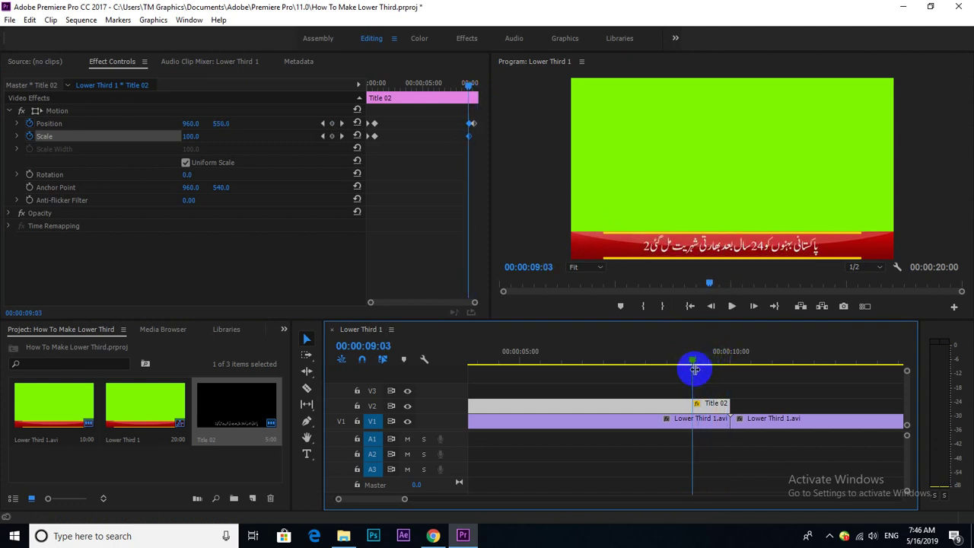
Step: Shift the starting exit keyframe to 09:03 and preview the headline sliding out
click(480, 143)
mouse_move(472, 127)
mouse_down()
mouse_move(487, 127)
mouse_move(479, 121)
mouse_up()
scroll(473, 134, up, 2)
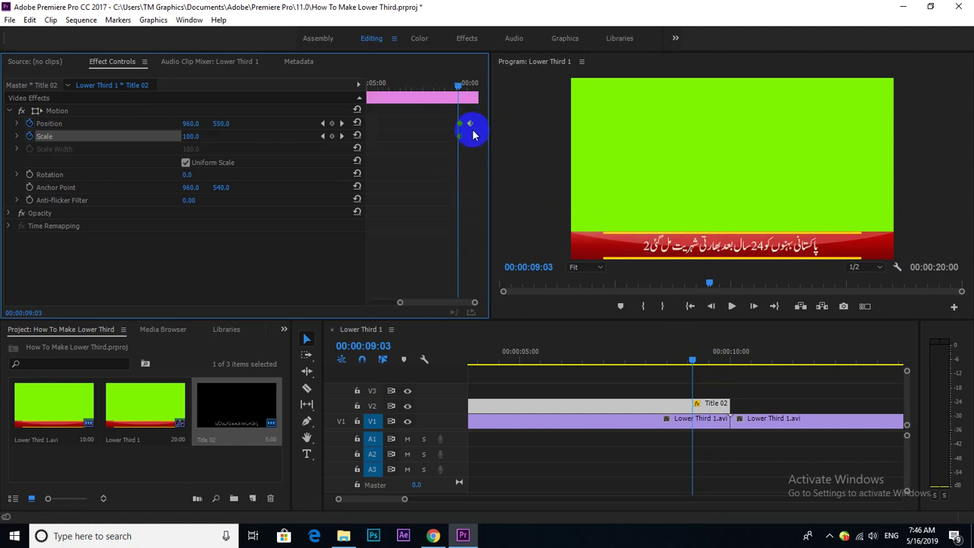
drag(460, 128, 468, 141)
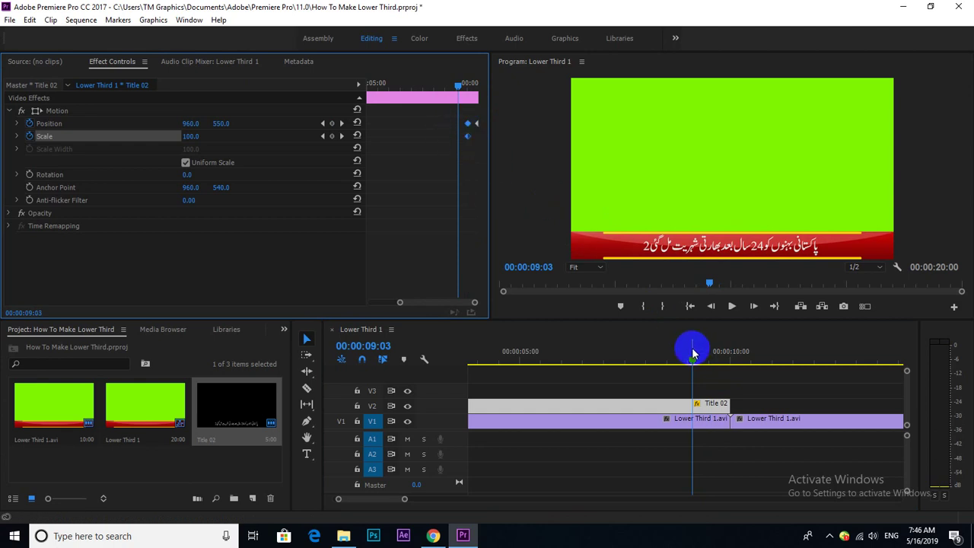
key(space)
click(741, 374)
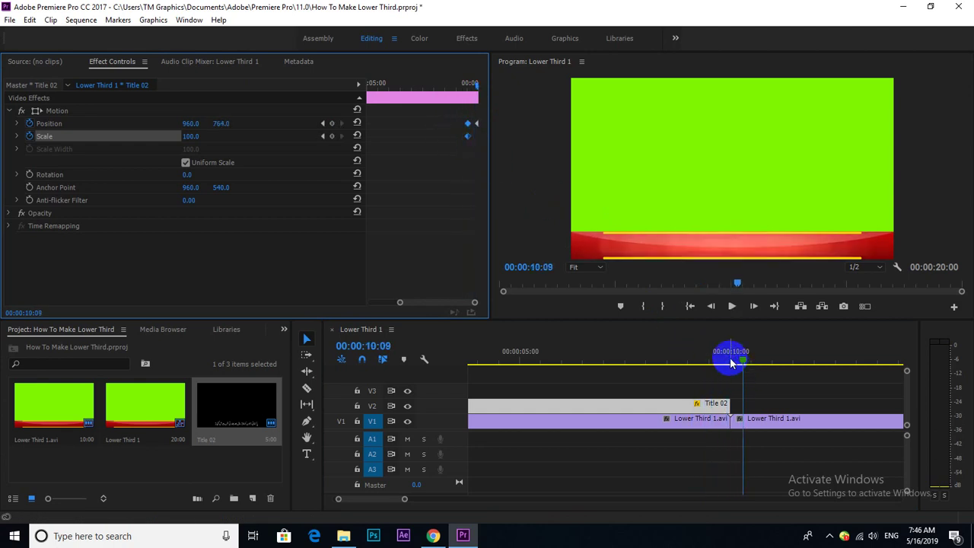
key(minus)
key(minus)
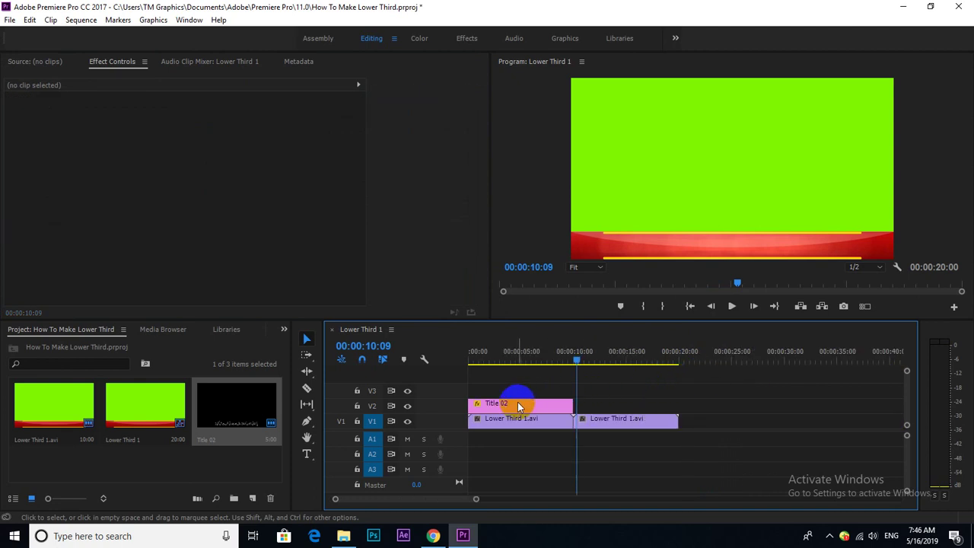
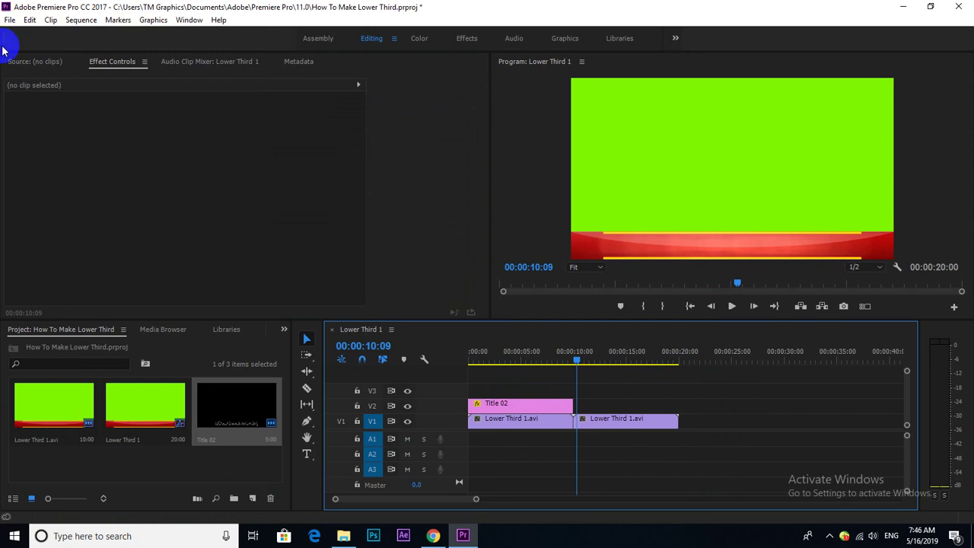
Step: Create a new legacy title from the File menu, keeping the default name Title 03
click(9, 20)
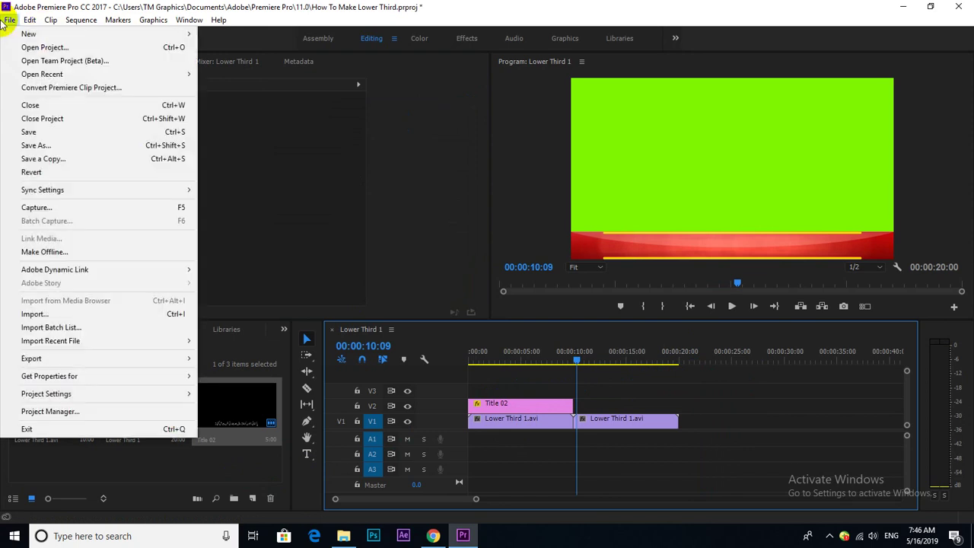
mouse_move(30, 34)
click(245, 143)
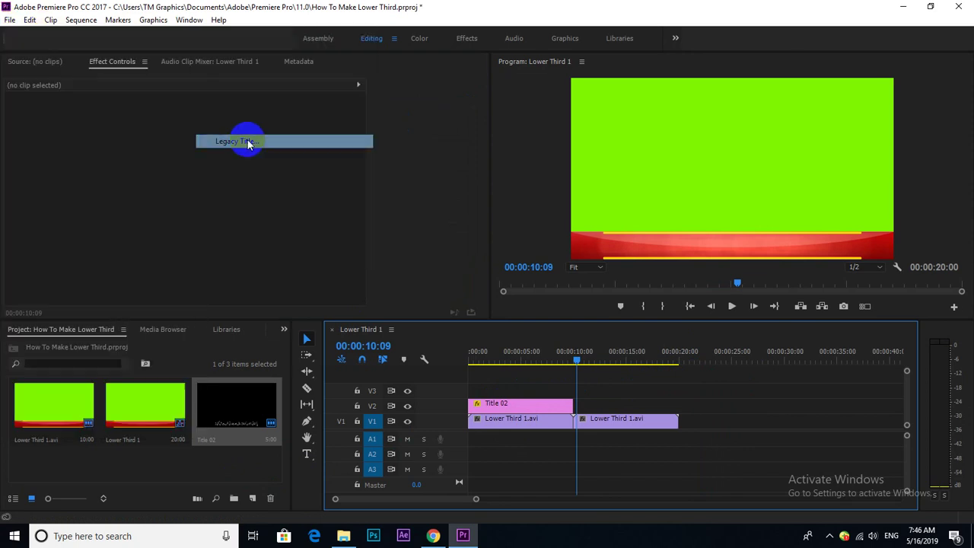
click(508, 324)
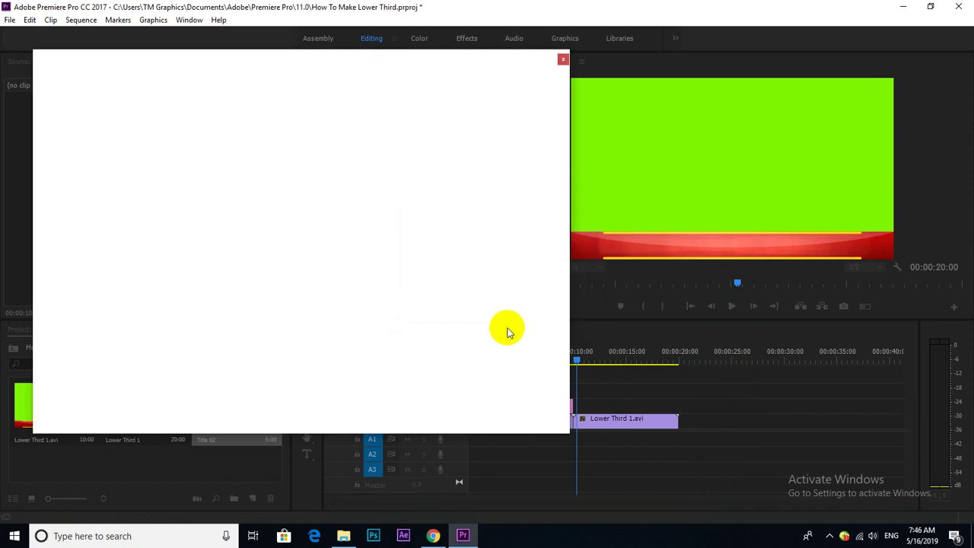
Step: Bring Chrome to the front on the Express News homepage at express.pk
click(432, 536)
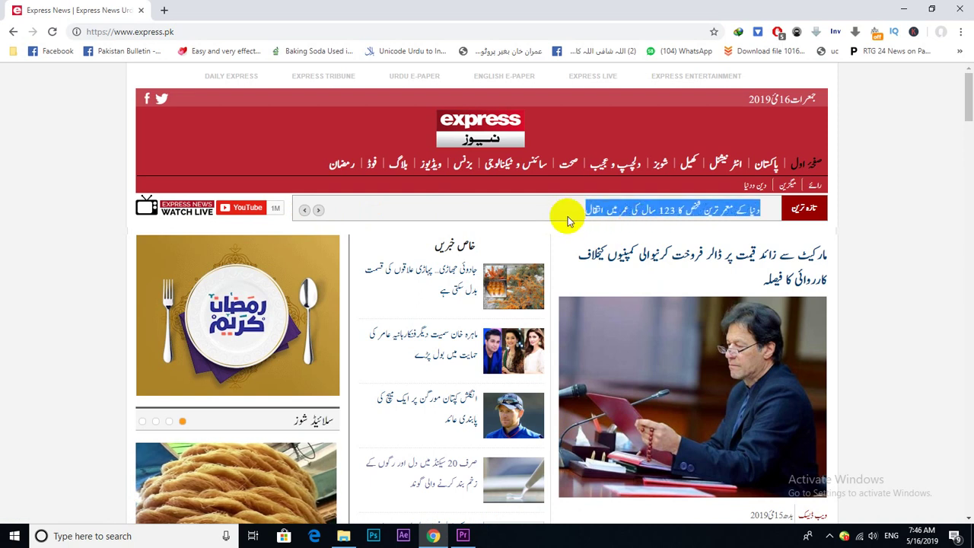
Step: Paste the Urdu headline onto the red banner and set its font to Jameel Noori
click(469, 537)
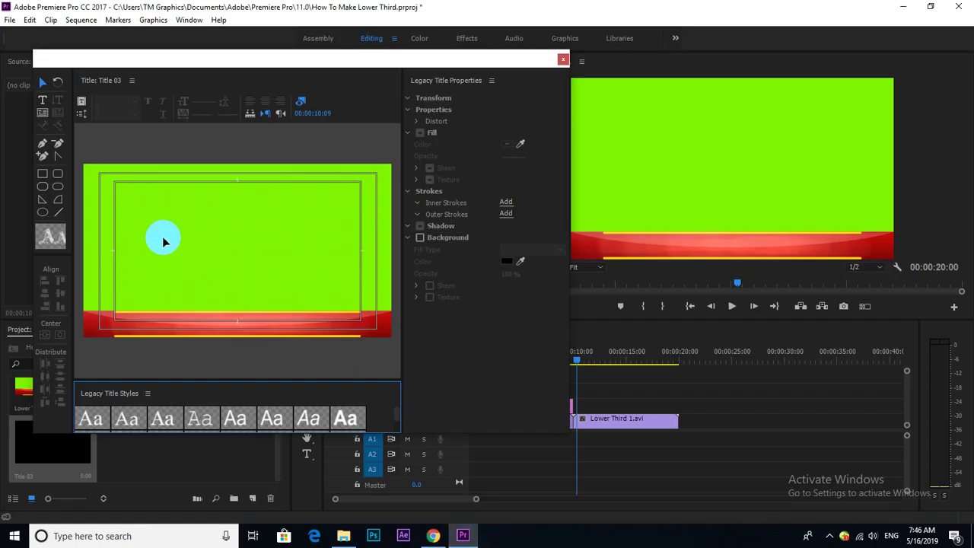
click(43, 99)
click(130, 318)
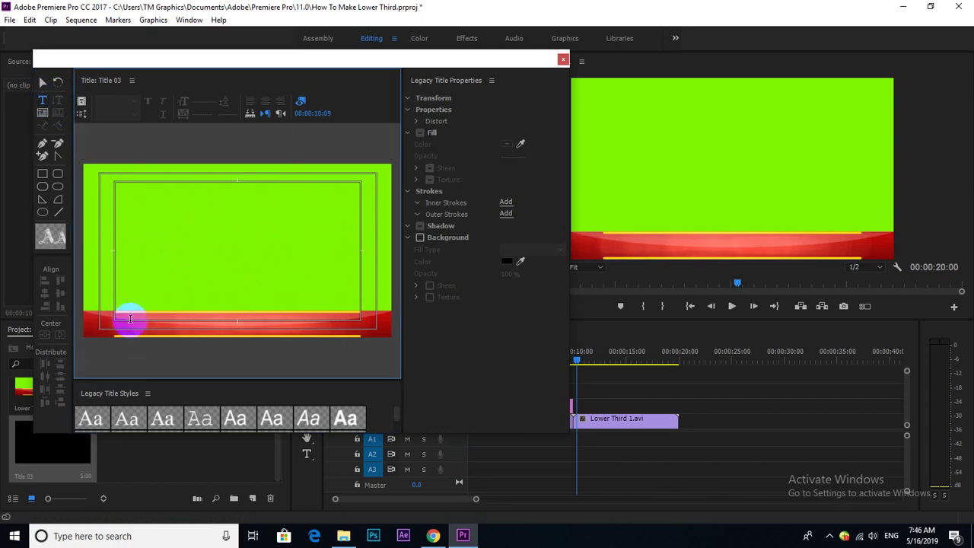
key(ctrl+v)
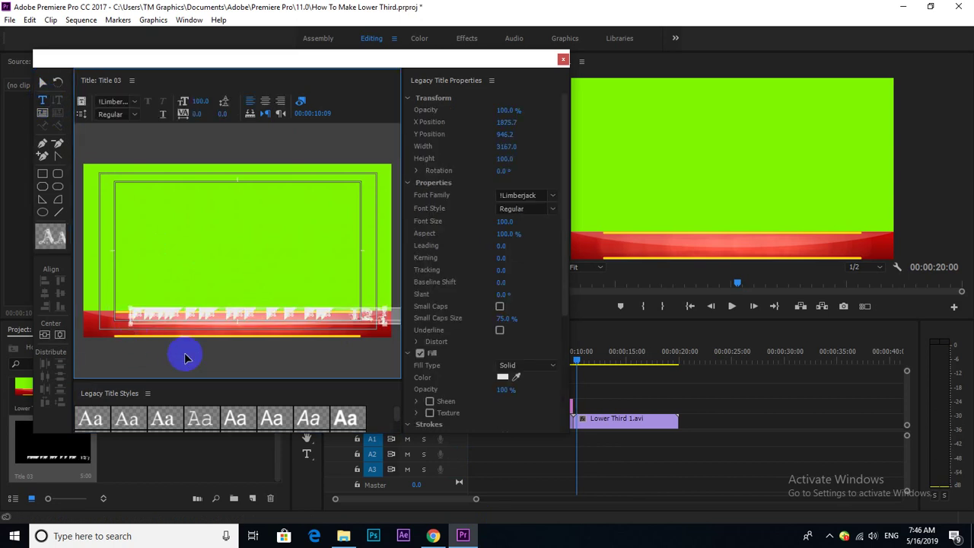
click(525, 195)
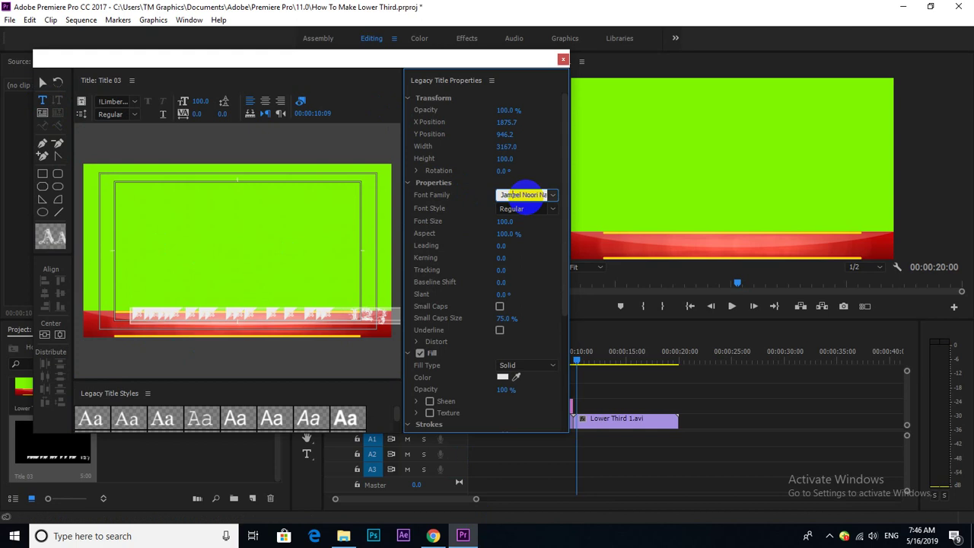
key(Return)
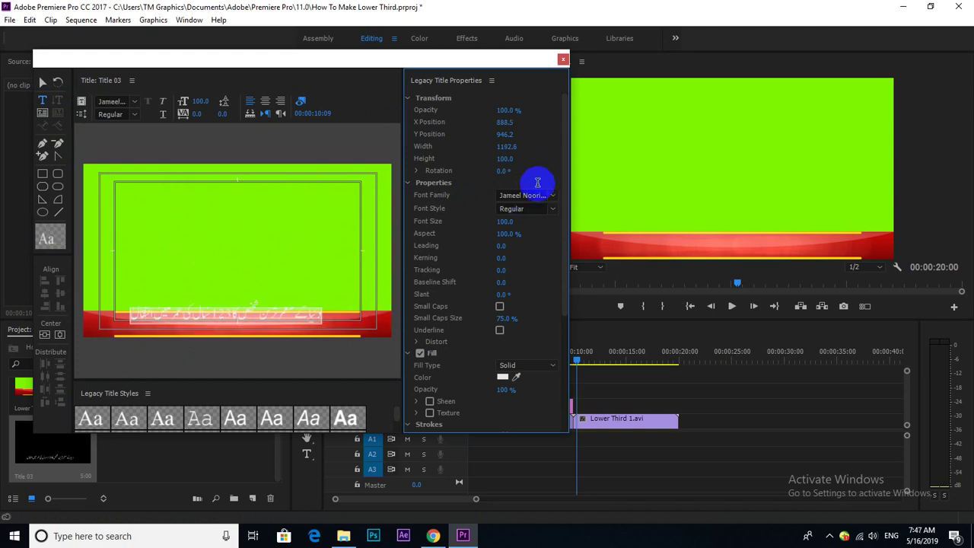
Step: Centre the headline on the banner at font size 90, then place Title 03 on V2
click(43, 82)
click(312, 318)
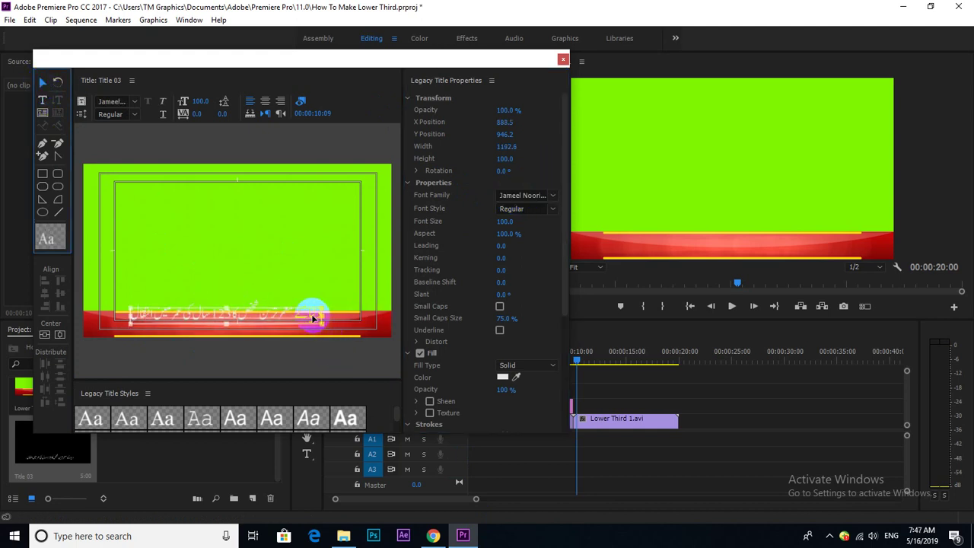
drag(302, 321, 314, 333)
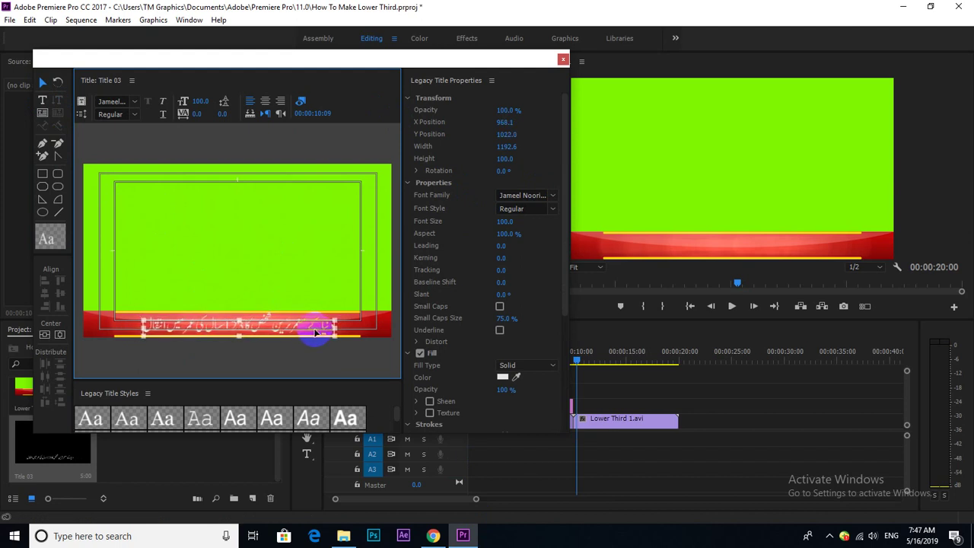
click(520, 228)
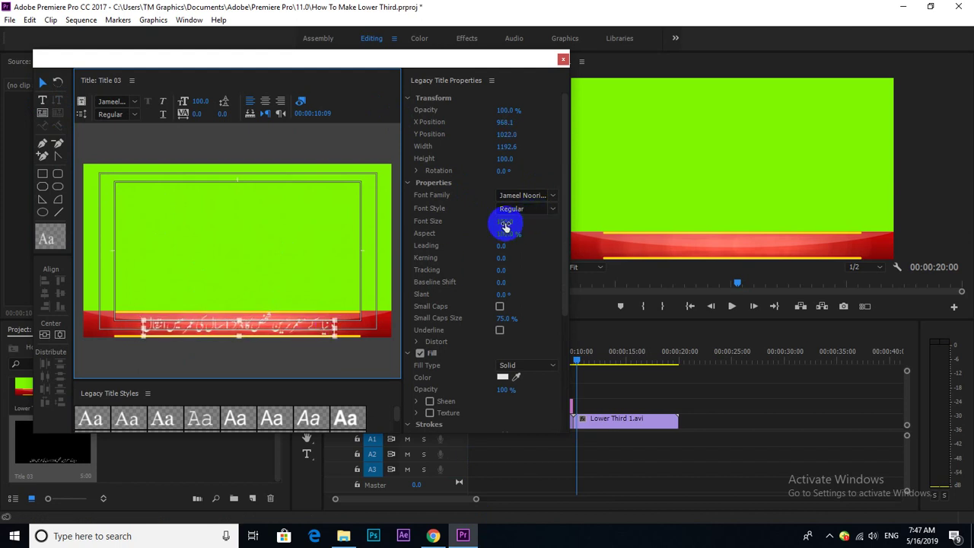
click(505, 223)
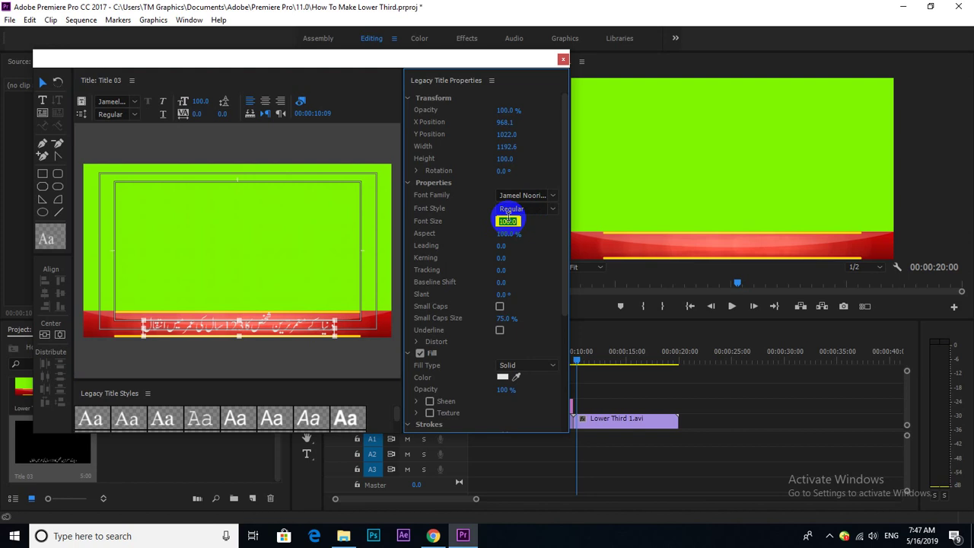
text(90)
key(Return)
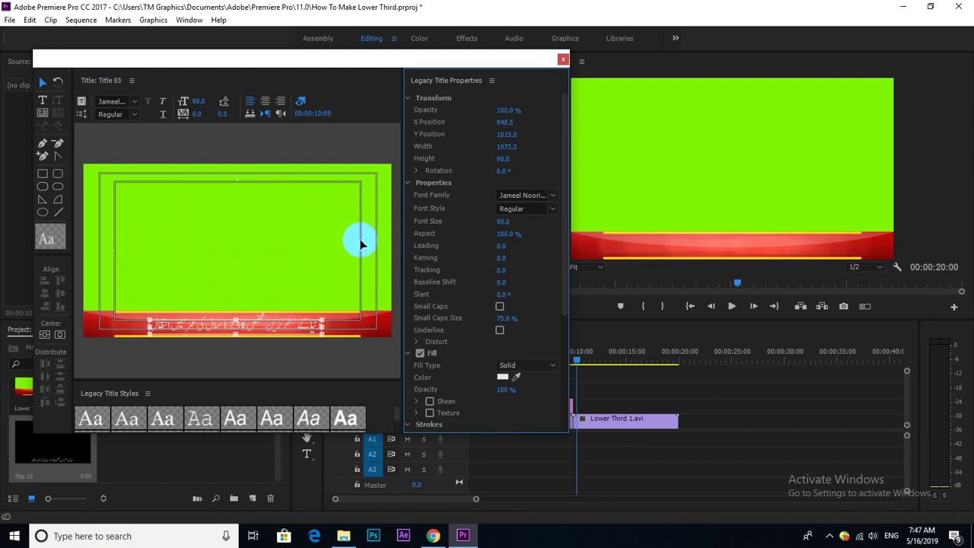
click(561, 61)
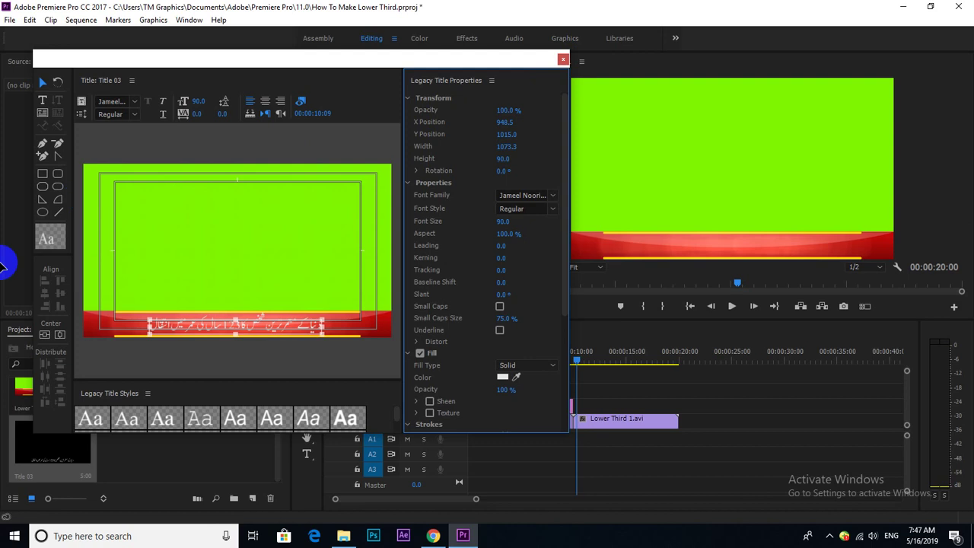
drag(116, 415, 678, 405)
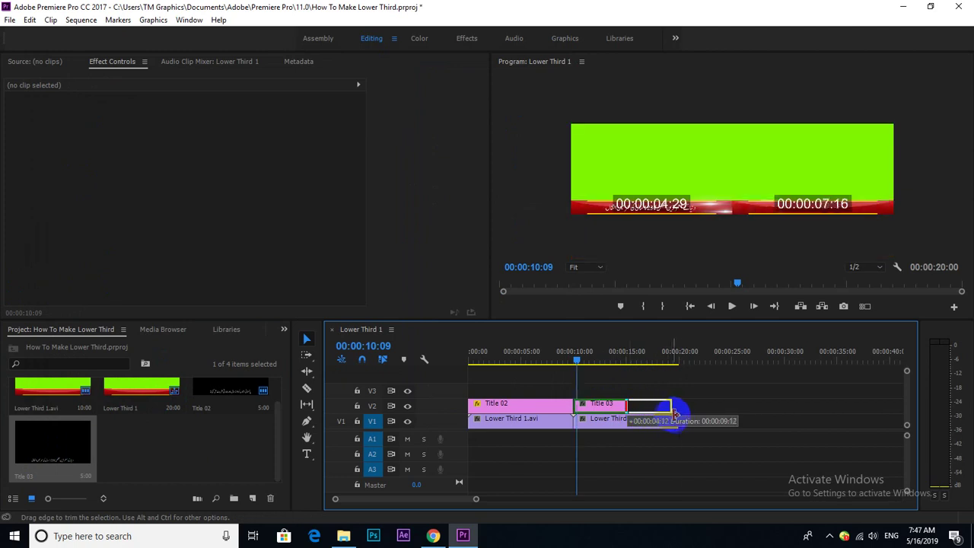
Step: Lengthen Title 03 to end at 00:00:20 and scrub through its headline animation
click(548, 405)
drag(531, 368, 511, 356)
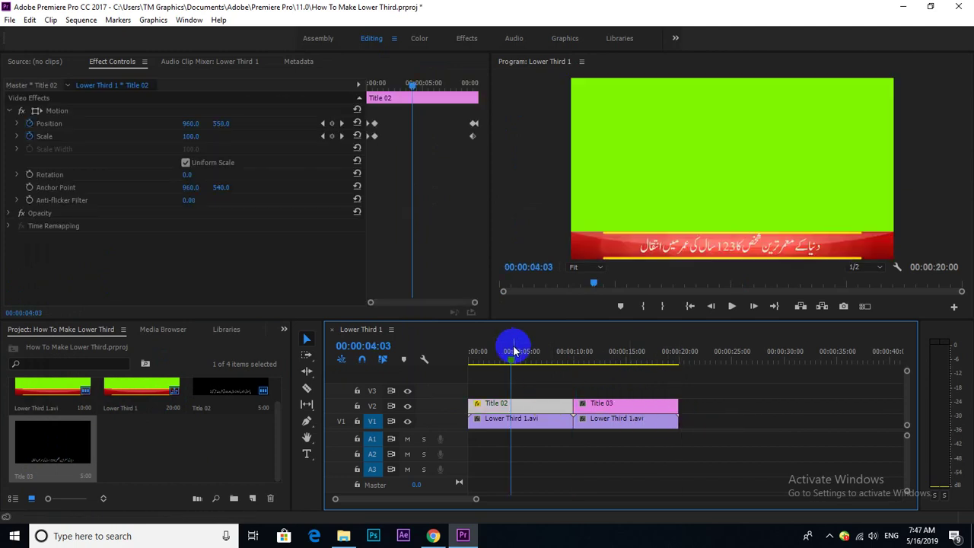
click(58, 113)
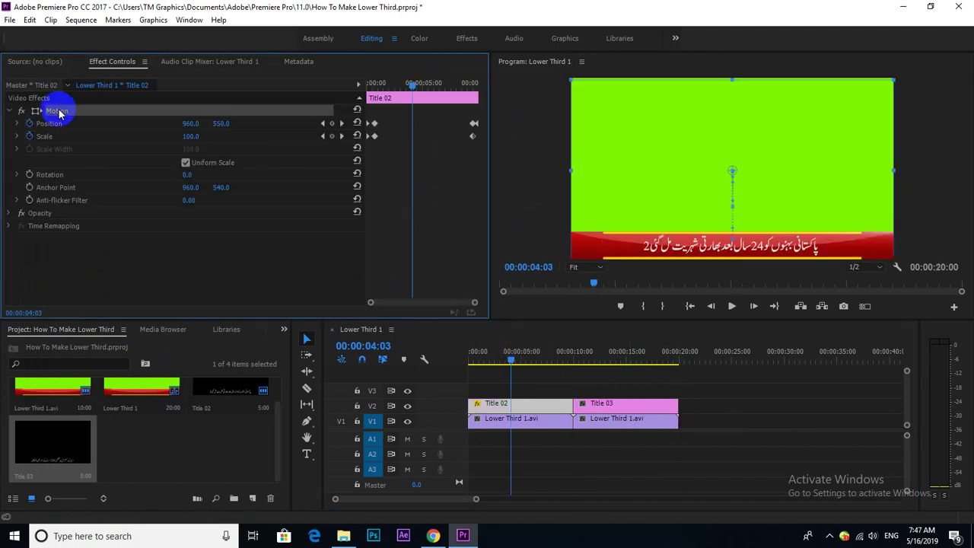
click(590, 404)
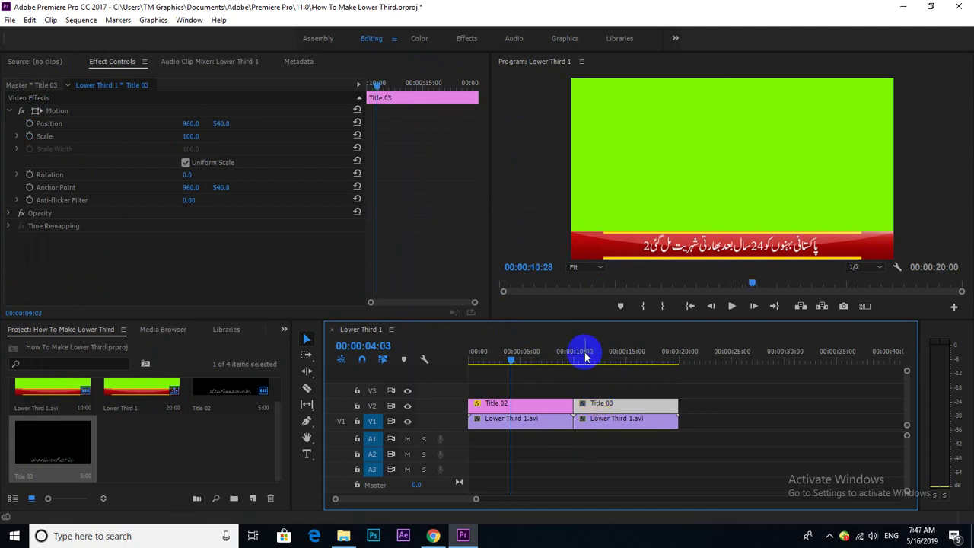
mouse_move(585, 356)
mouse_down()
mouse_move(596, 357)
mouse_move(570, 358)
mouse_up()
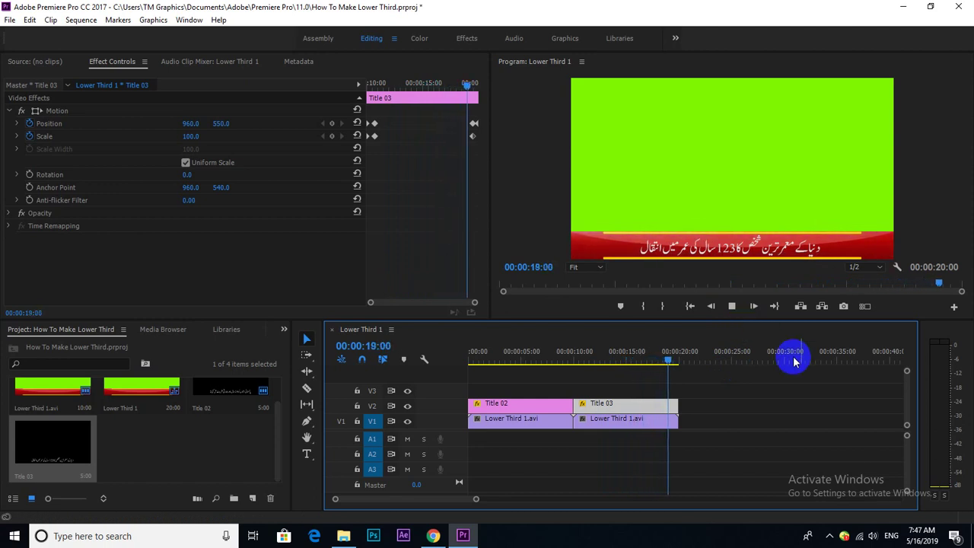
click(679, 368)
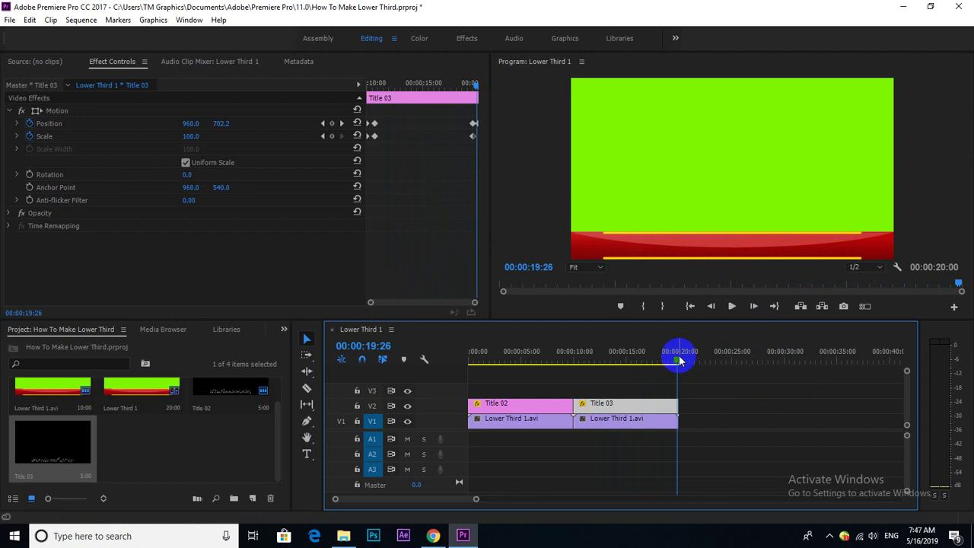
drag(679, 362, 474, 386)
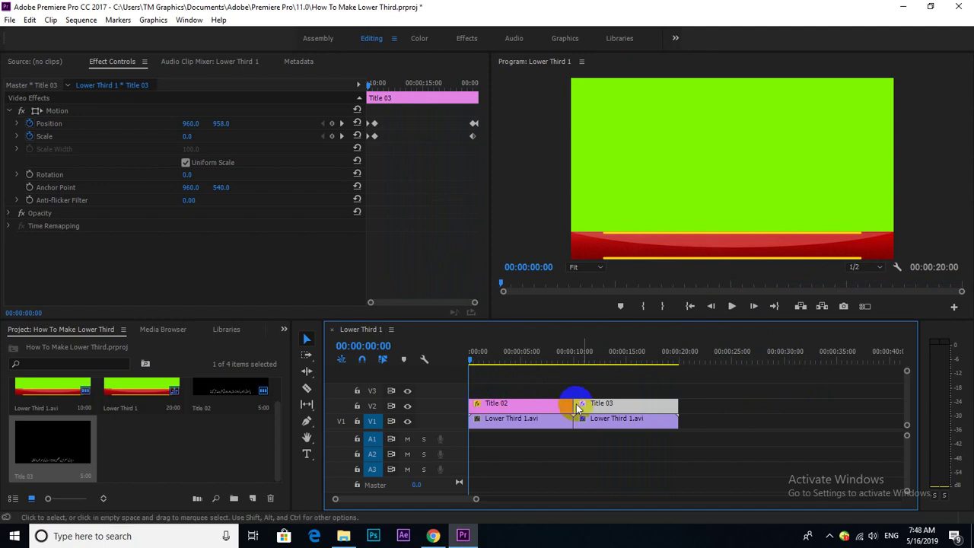
Step: Zoom the timeline out and mark the Out point at 00:00:20:00
key(minus)
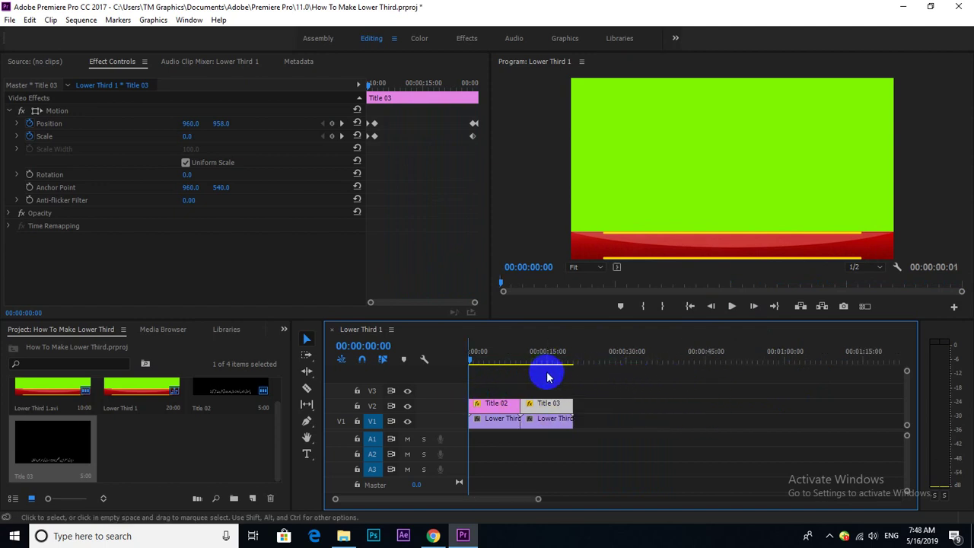
drag(525, 356, 560, 351)
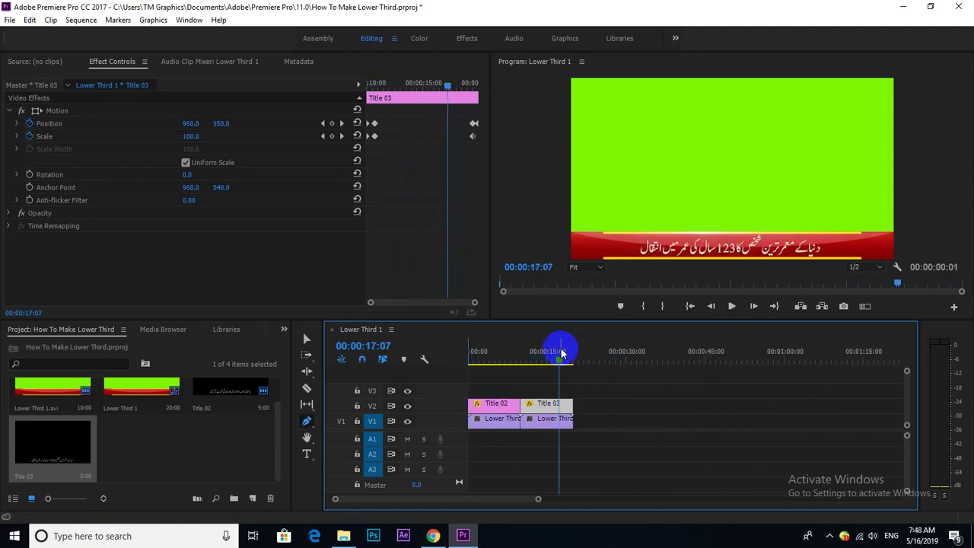
key(o)
drag(560, 344, 577, 352)
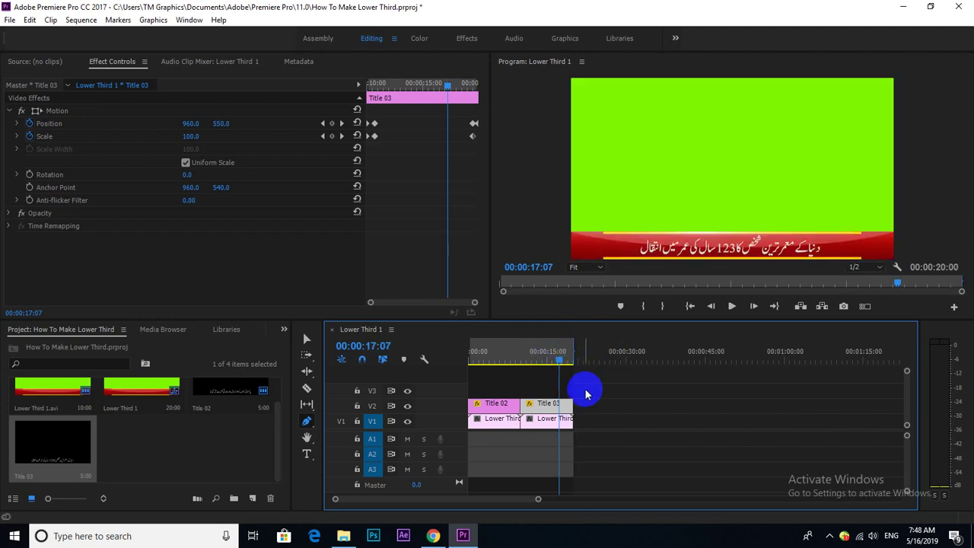
Step: Export the sequence as How To Make Lower Third Final.mp4 into H:\How to make Lower Third
key(ctrl+m)
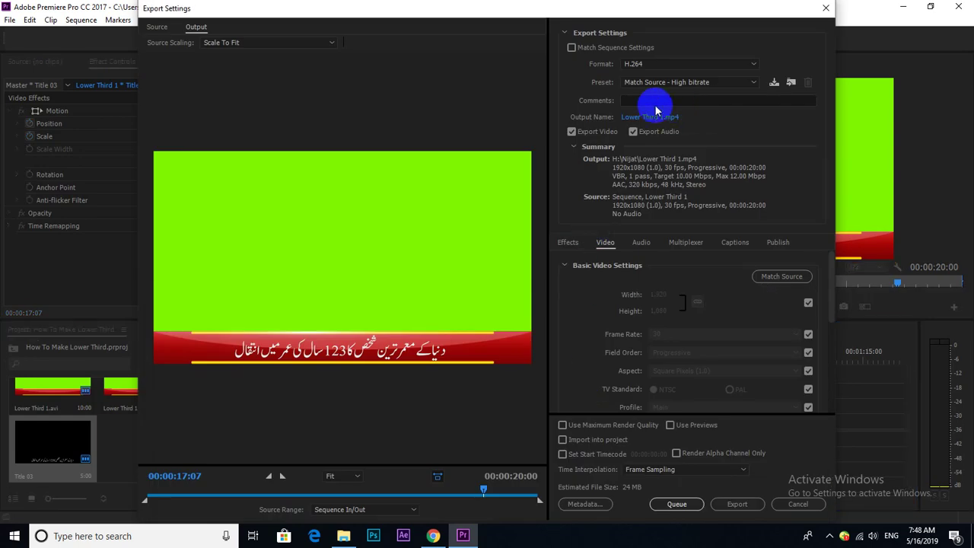
click(653, 120)
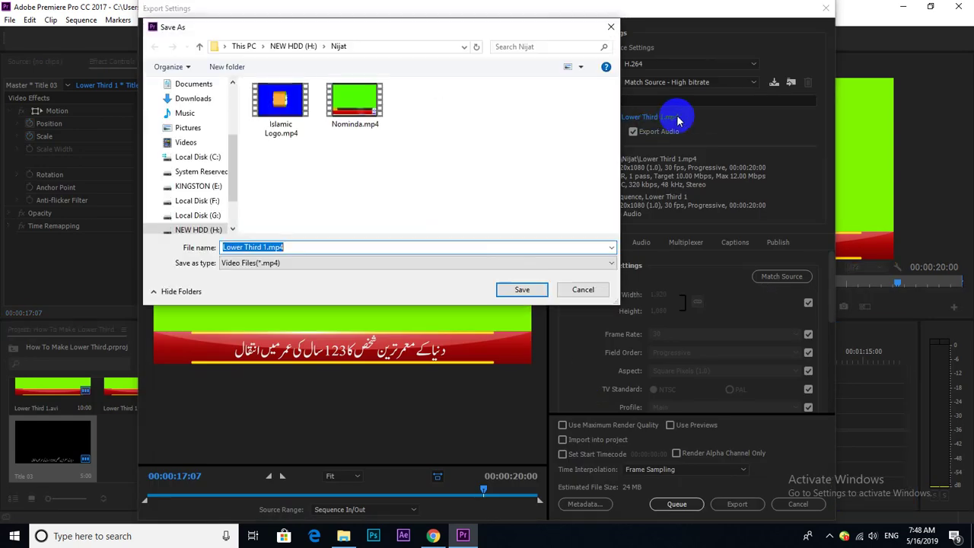
click(215, 229)
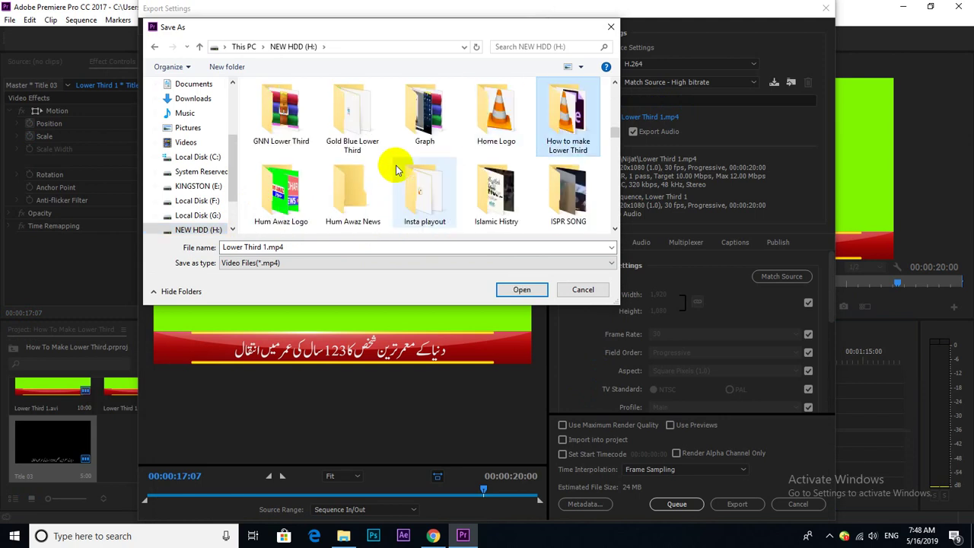
double_click(573, 107)
click(321, 247)
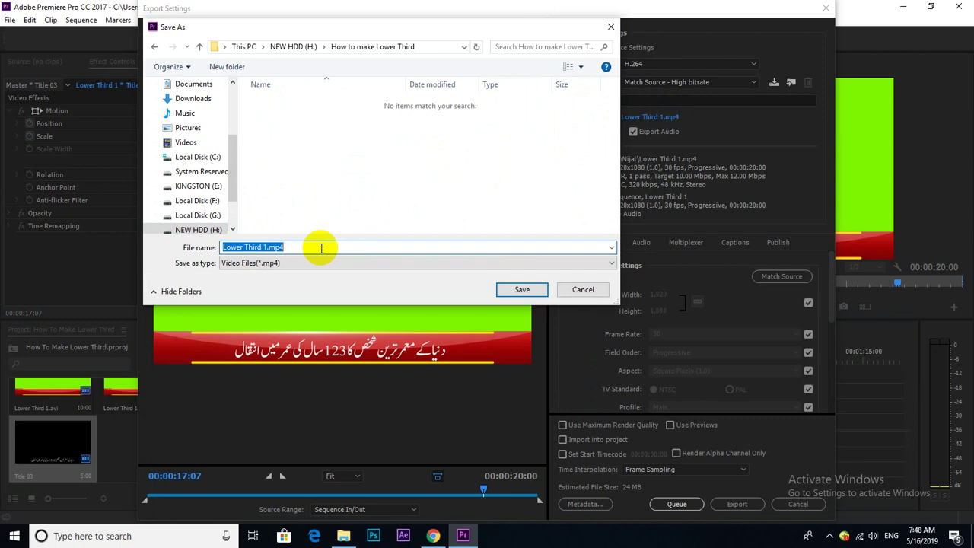
text(How T)
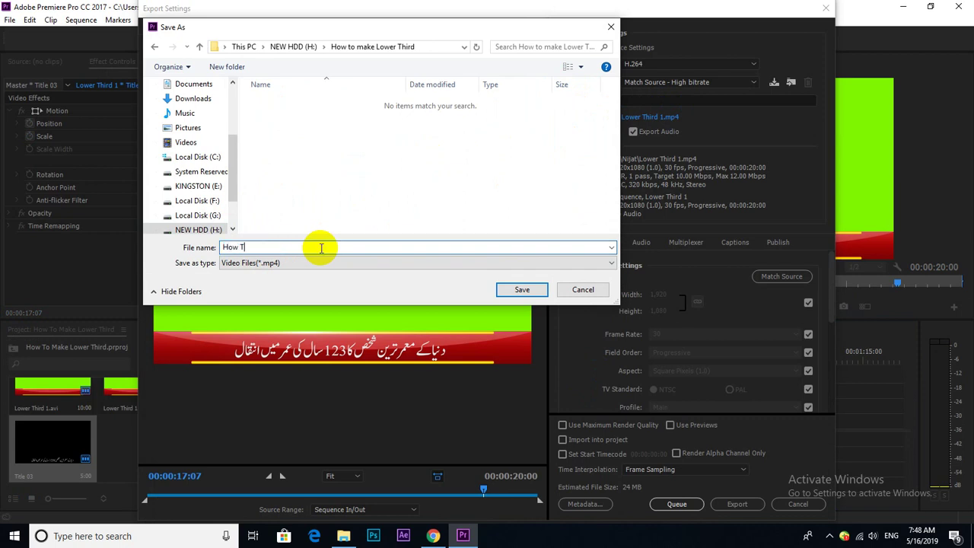
text(o Make Lo)
text(wer Thir)
text(d Final)
click(522, 290)
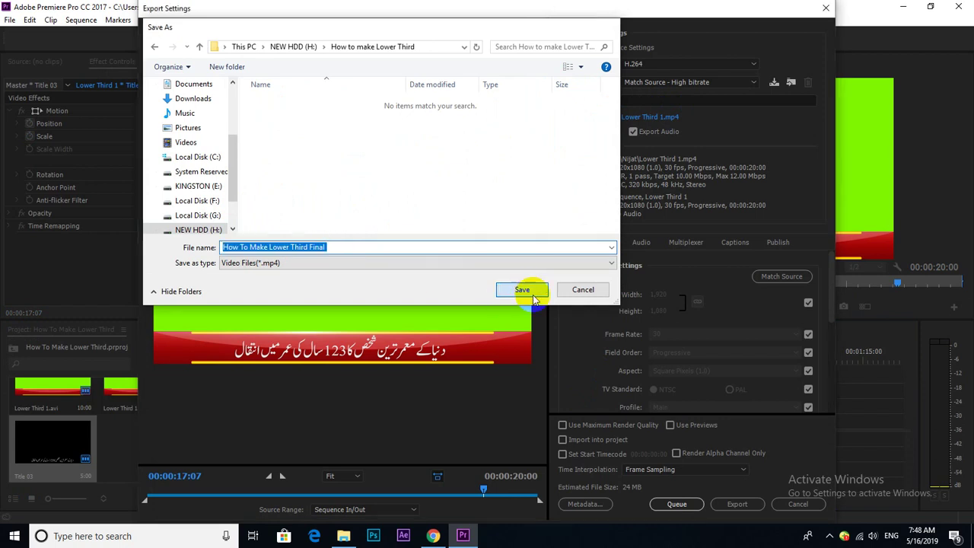
click(736, 504)
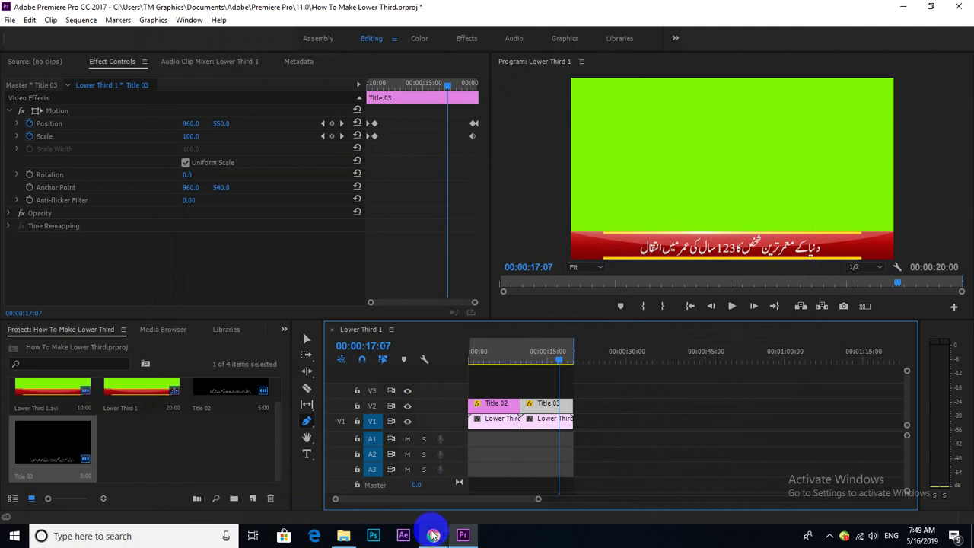
Step: Play How To Make Lower Third Final.mp4 full screen in VLC, then close the player
click(344, 536)
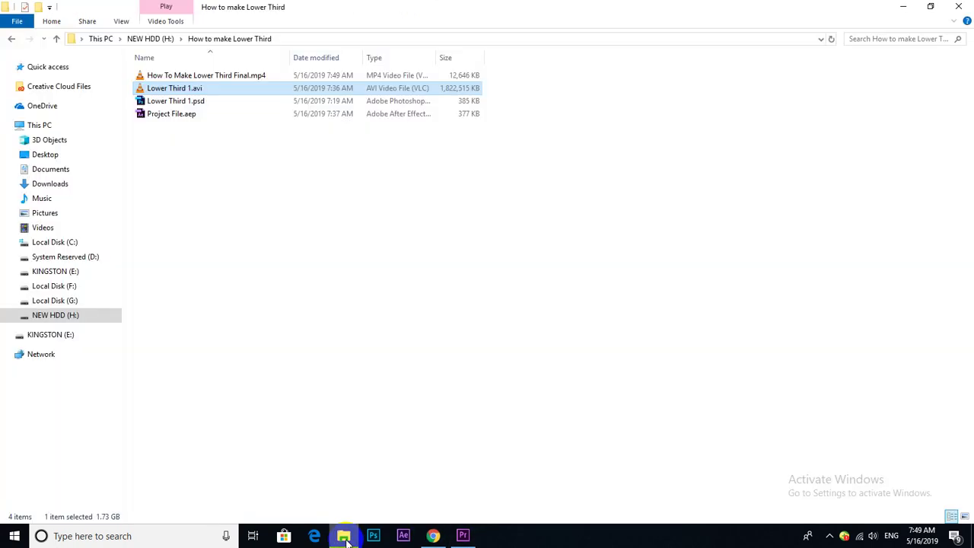
click(186, 77)
double_click(186, 78)
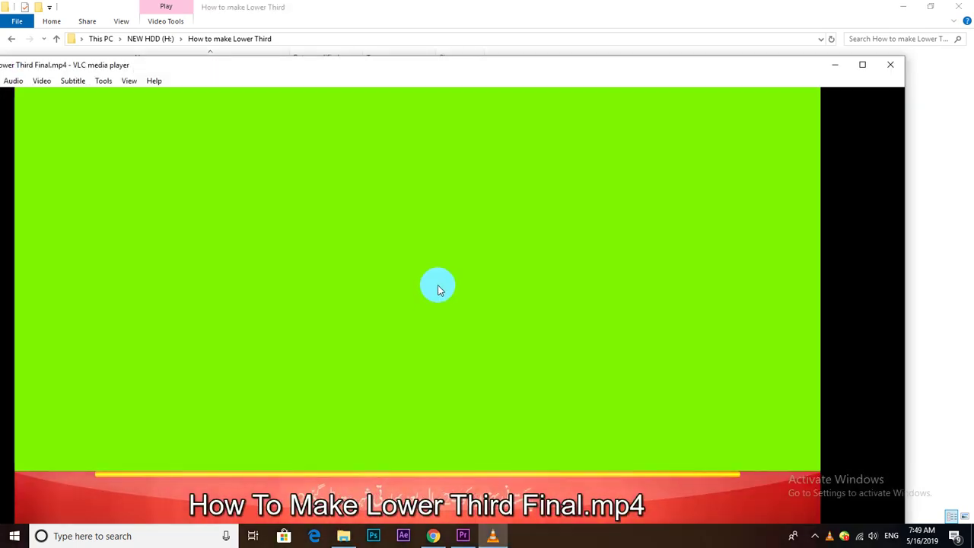
double_click(438, 289)
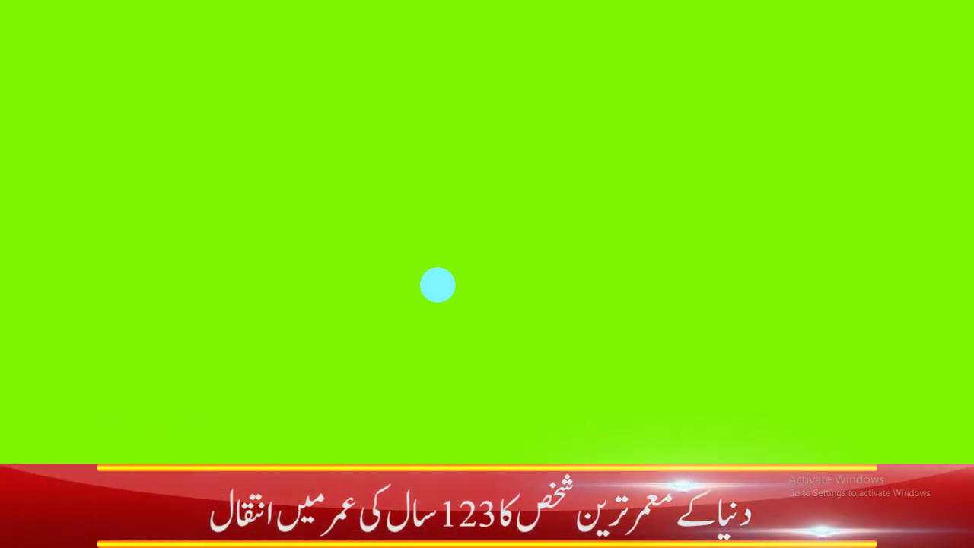
mouse_move(391, 242)
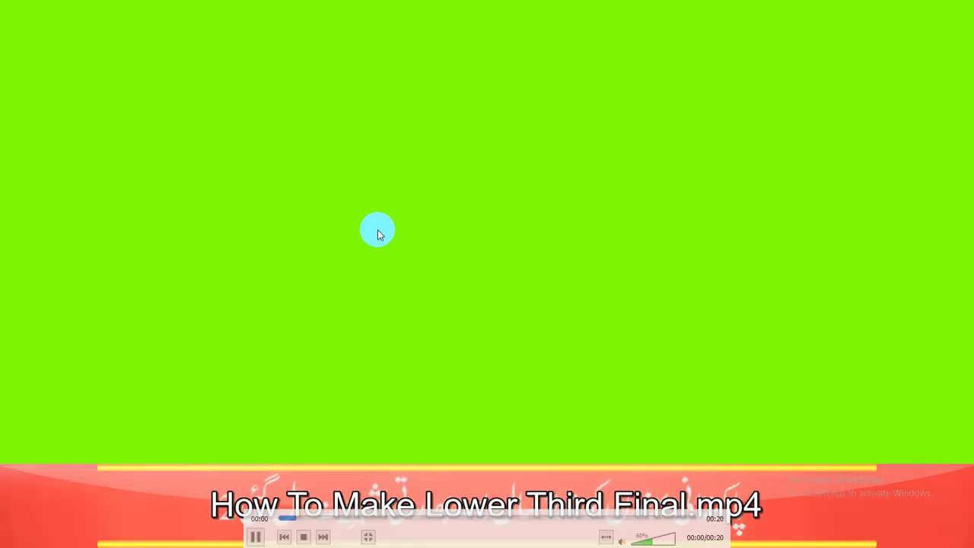
double_click(379, 234)
click(888, 64)
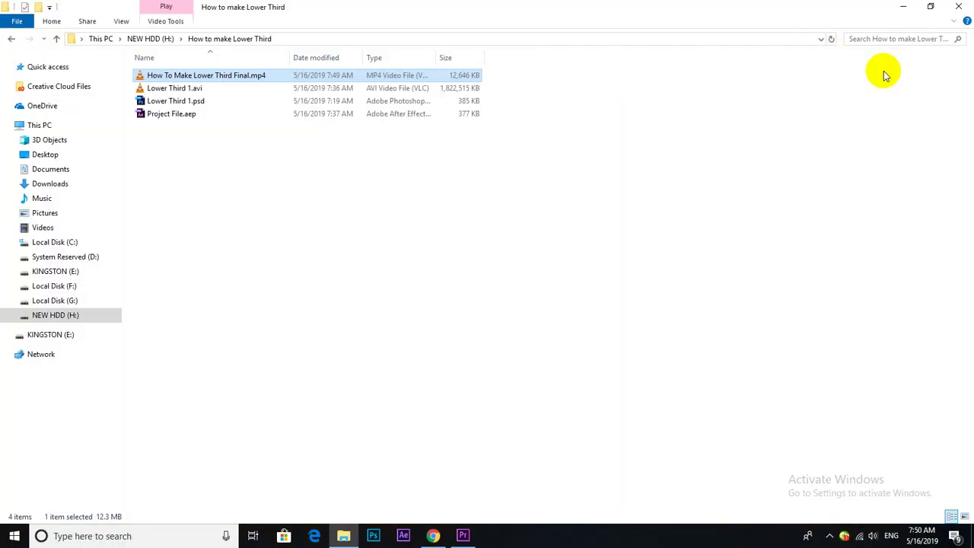